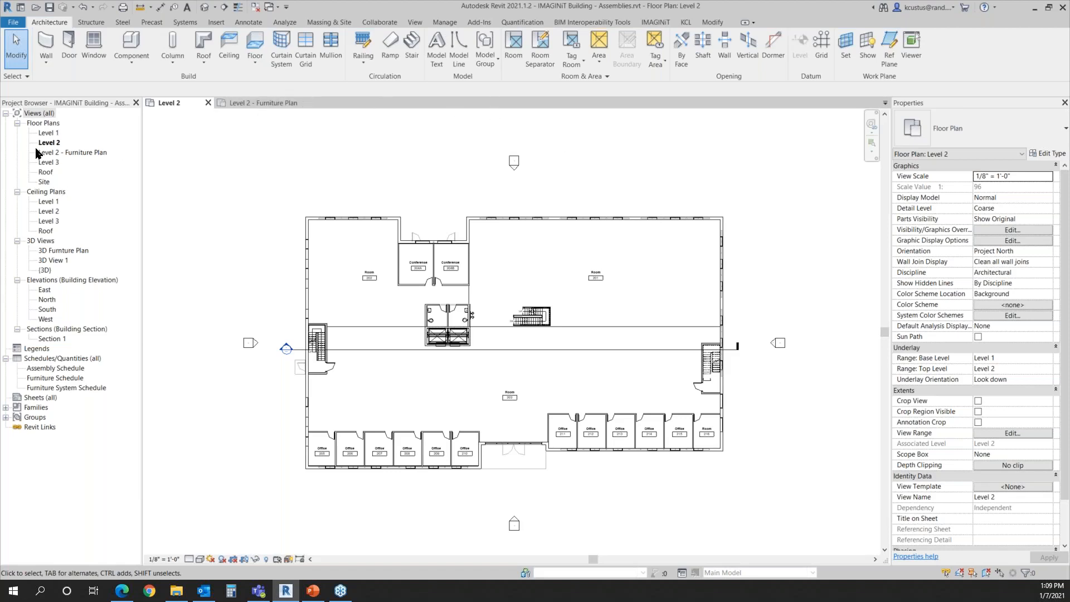
Open the Level 2 - Furniture Plan floor plan, save the project, and view the row of workstations
double_click(66, 153)
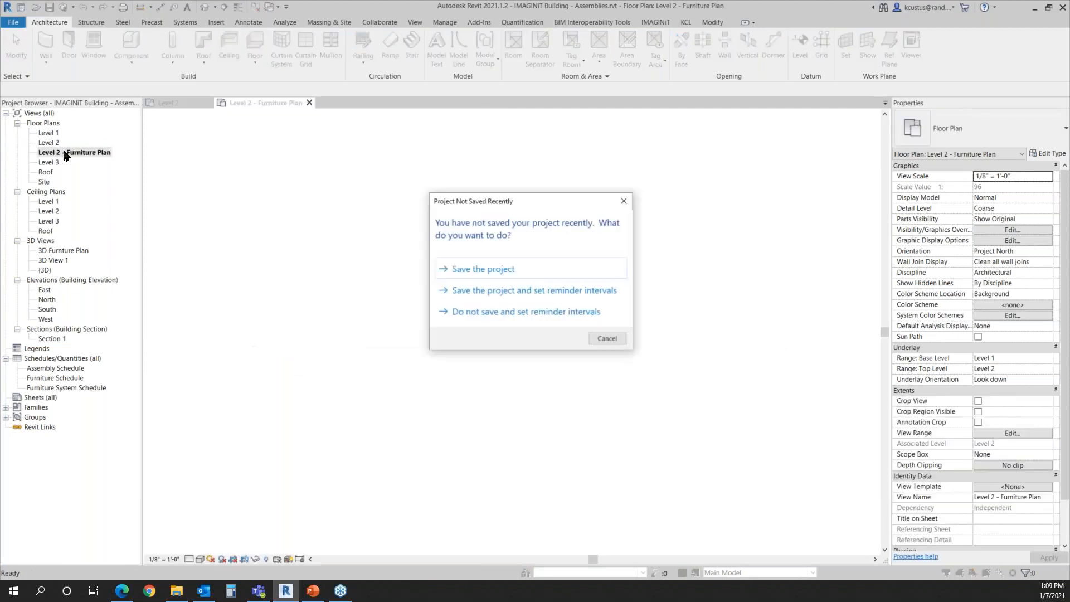
left_click(490, 269)
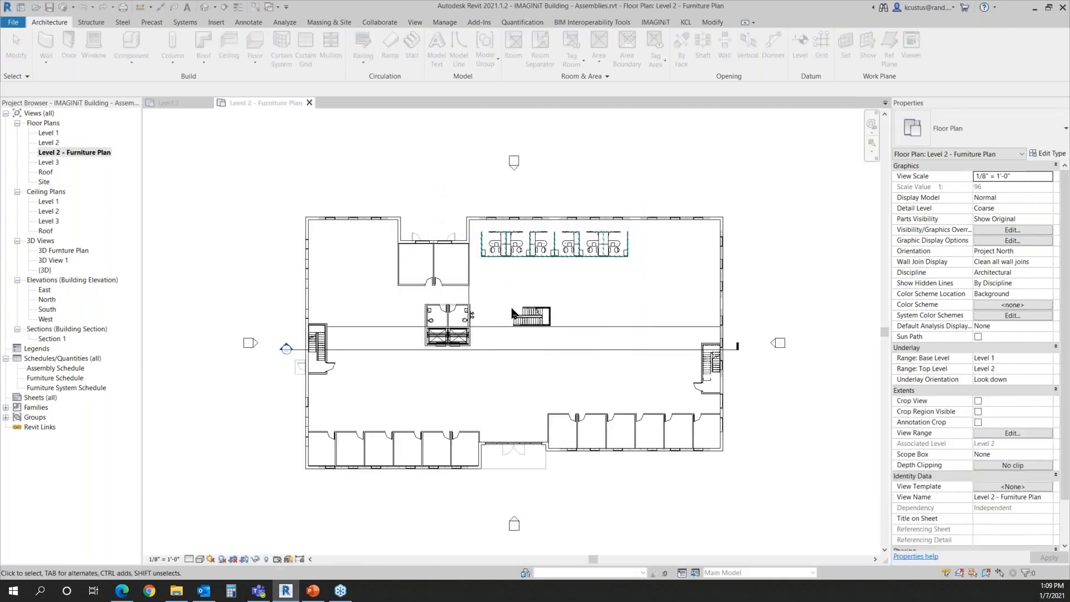
scroll(481, 247, "up", 1)
scroll(481, 247, "up", 4)
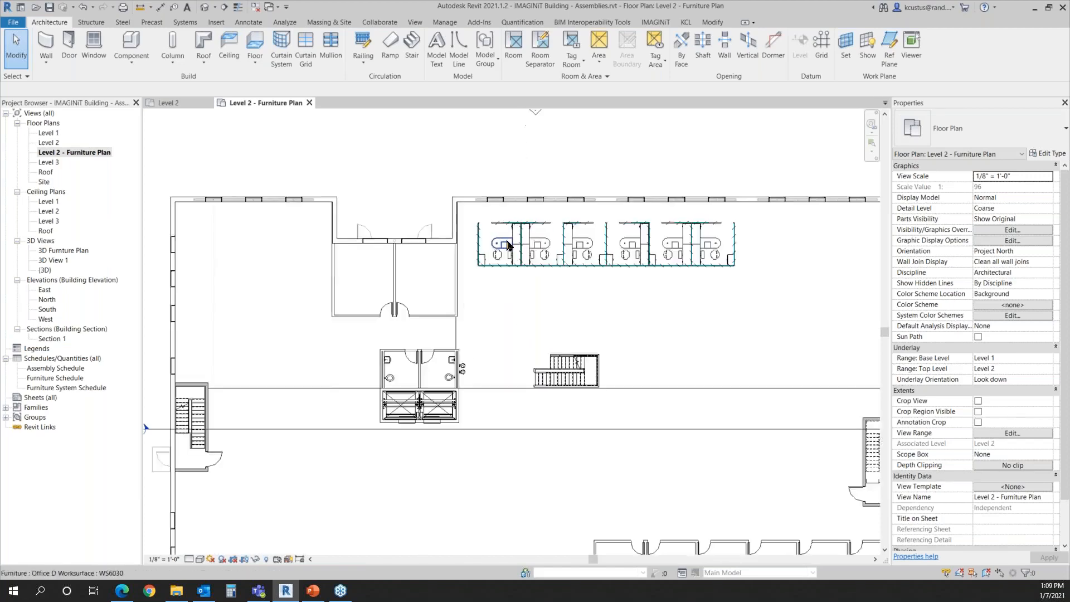
scroll(471, 361, "down", 1)
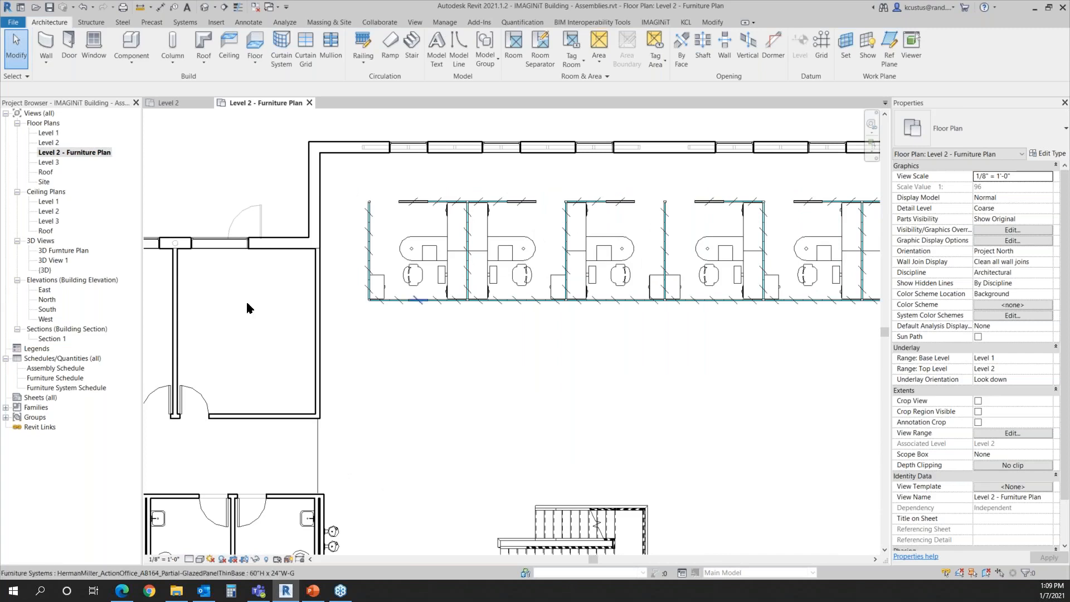
Inspect the workstation furniture in 3D View 1 and return to the Level 2 - Furniture Plan
double_click(54, 260)
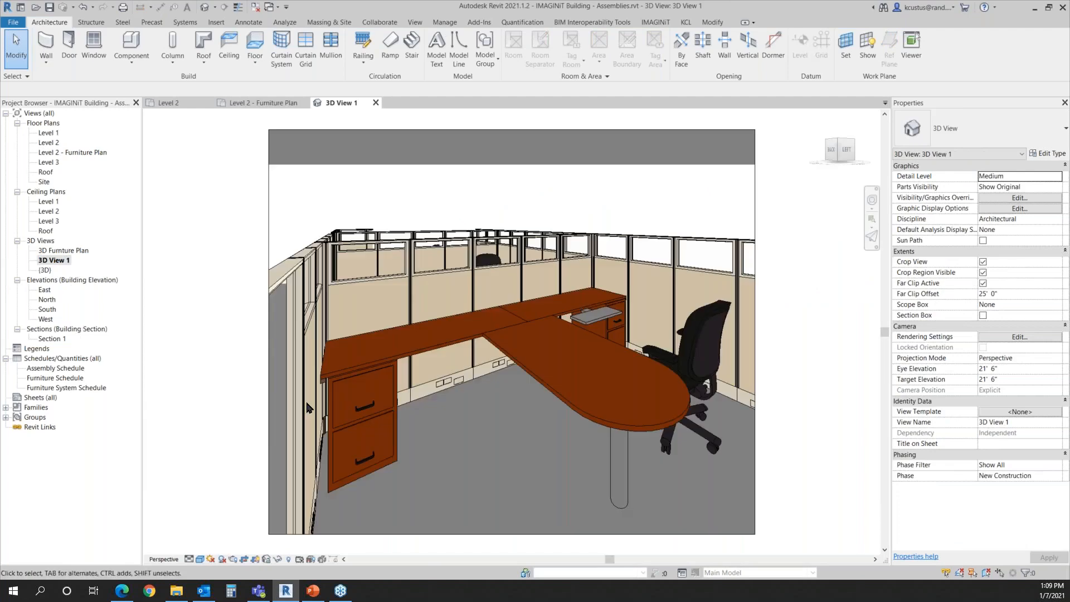
scroll(420, 385, "up", 2)
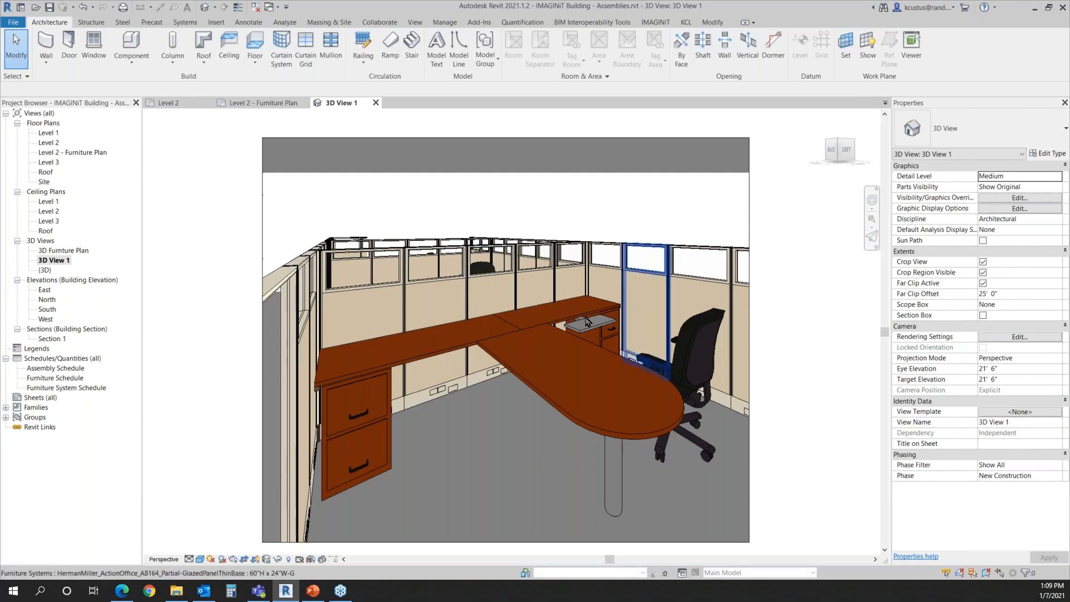
scroll(424, 428, "down", 2)
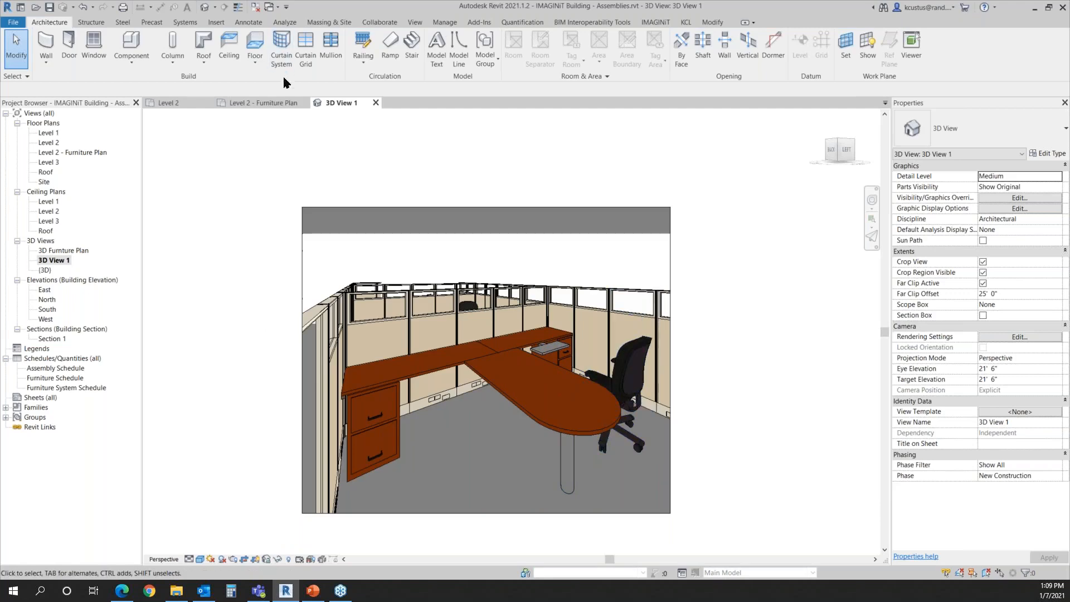
left_click(245, 106)
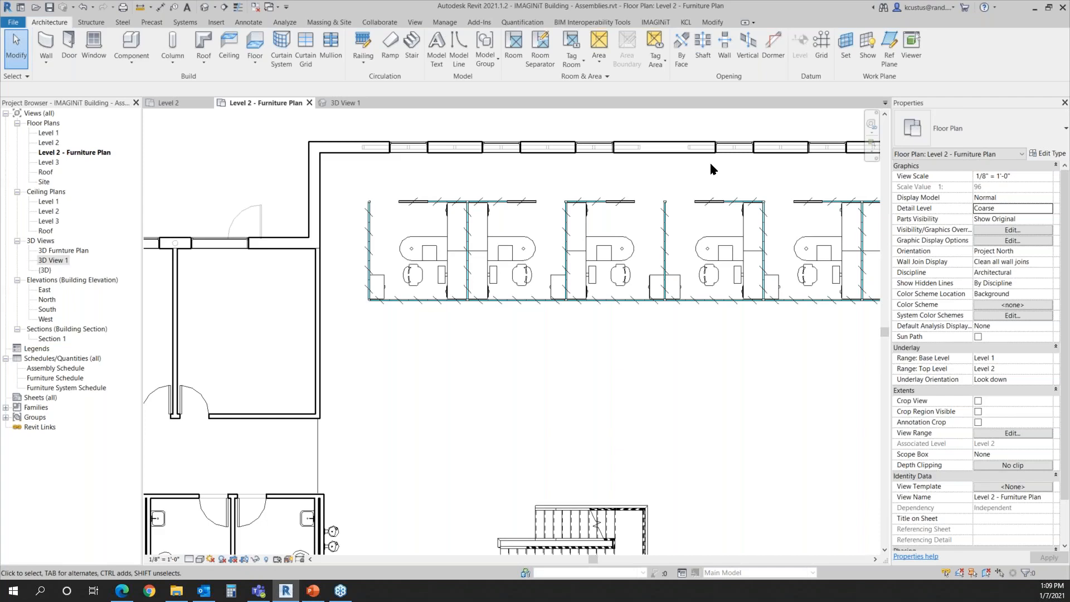
Review the families listed in the Furniture Schedule and the Furniture System Schedule
double_click(63, 379)
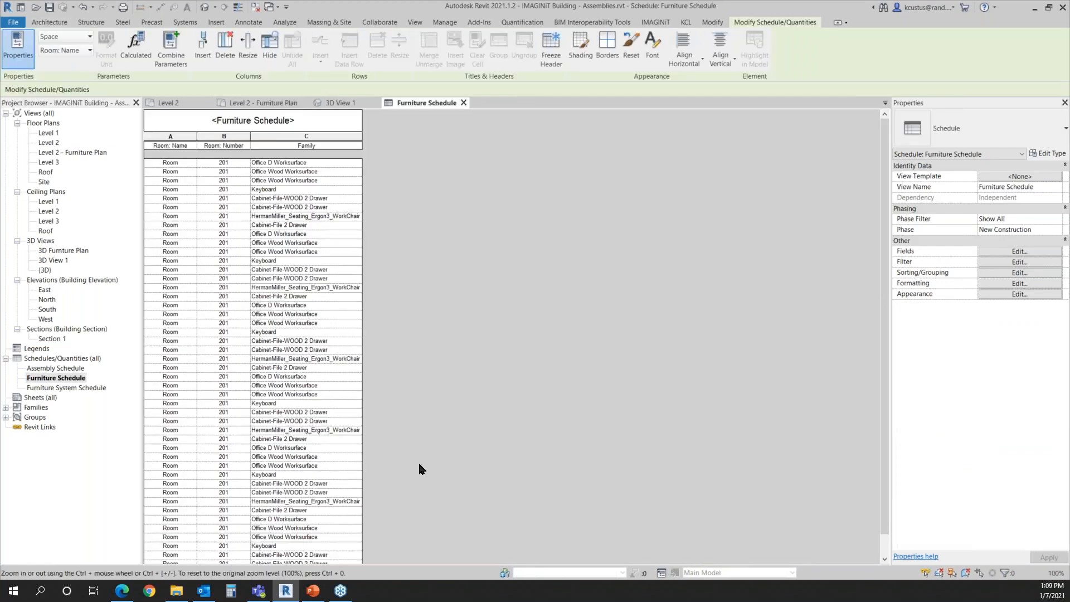
scroll(283, 356, "up", 1)
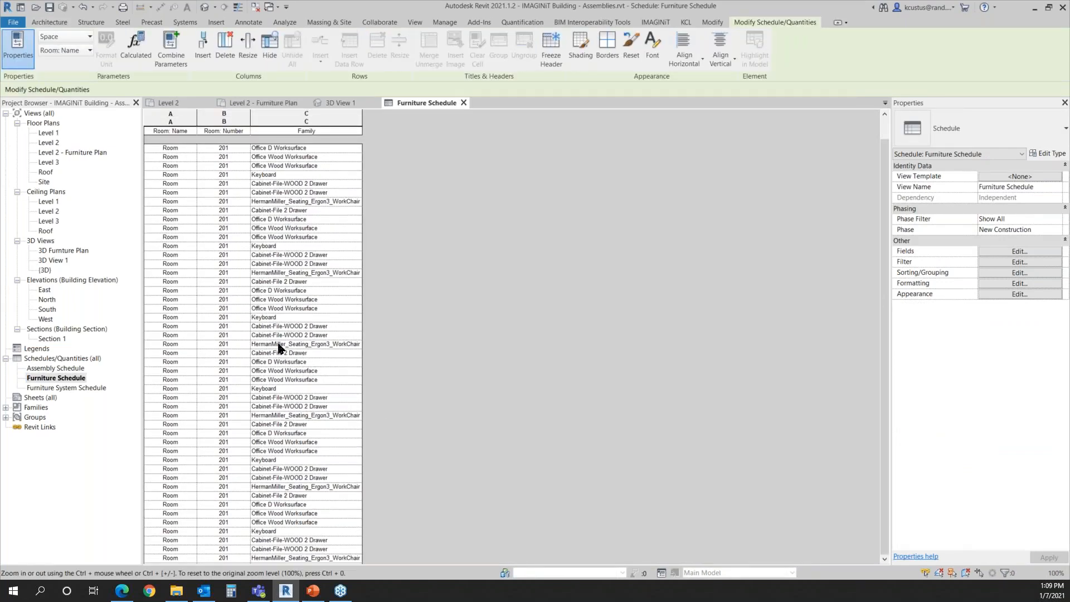
scroll(174, 184, "down", 1)
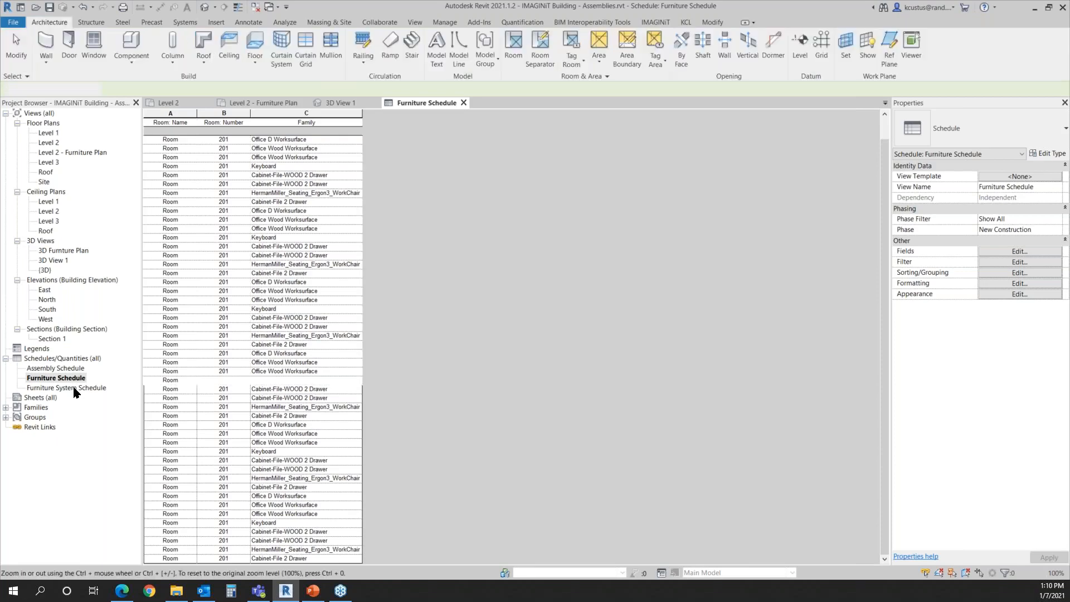
double_click(74, 388)
scroll(335, 352, "down", 10)
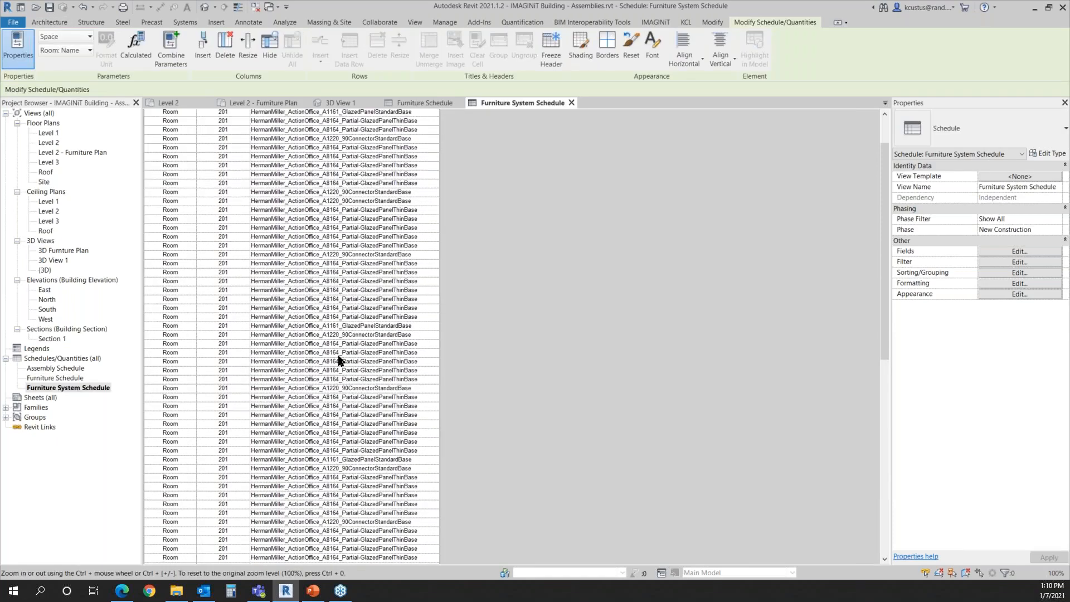
scroll(323, 363, "up", 10)
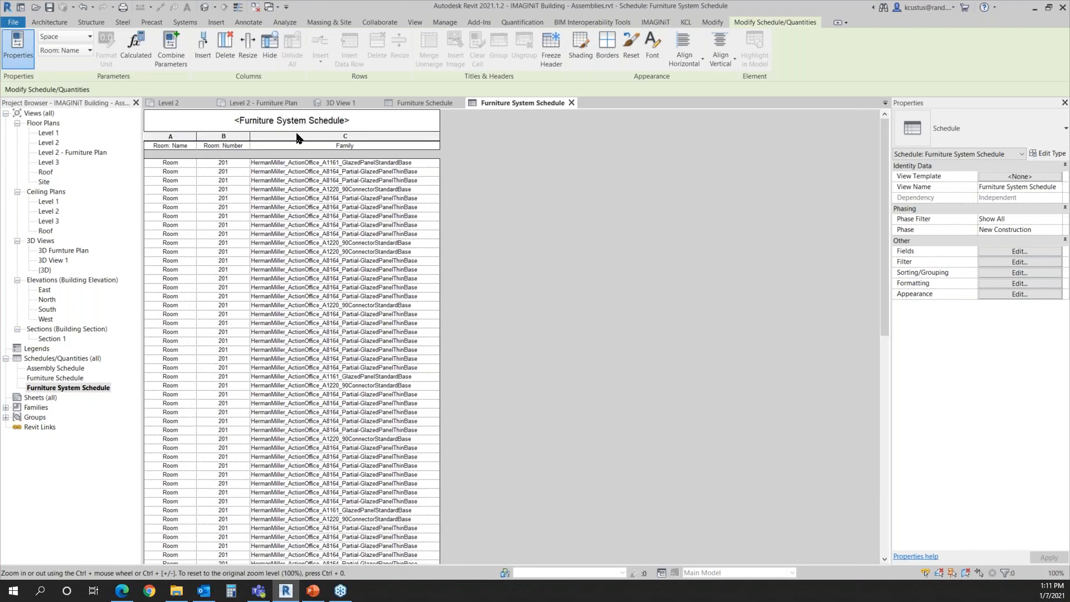
Create an assembly from all elements of the leftmost workstation on the furniture plan, named Furniture 001CL with the Furniture naming category
left_click(259, 103)
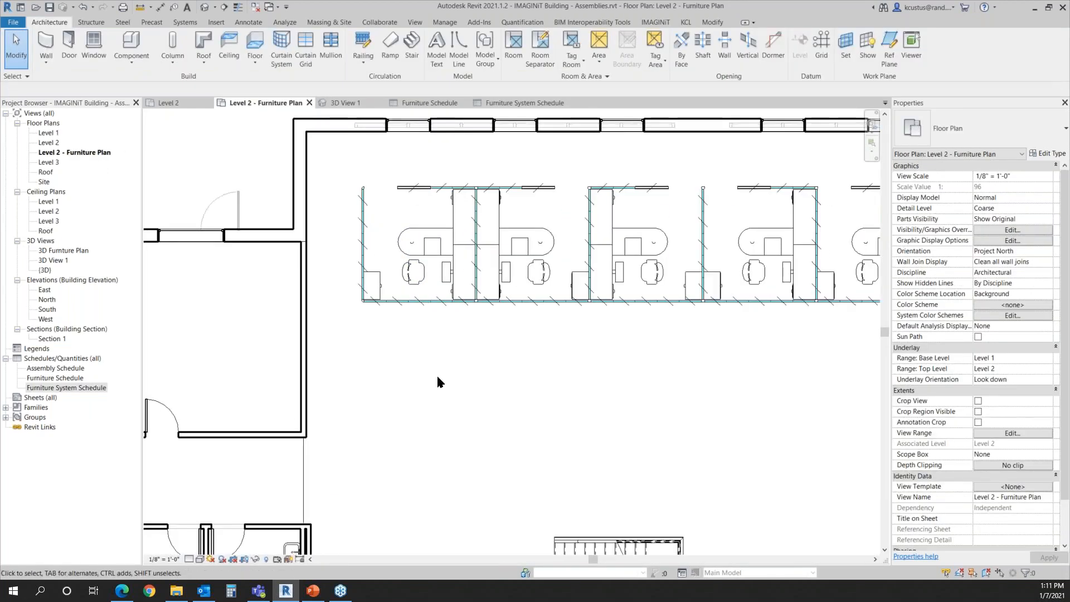
scroll(462, 457, "up", 1)
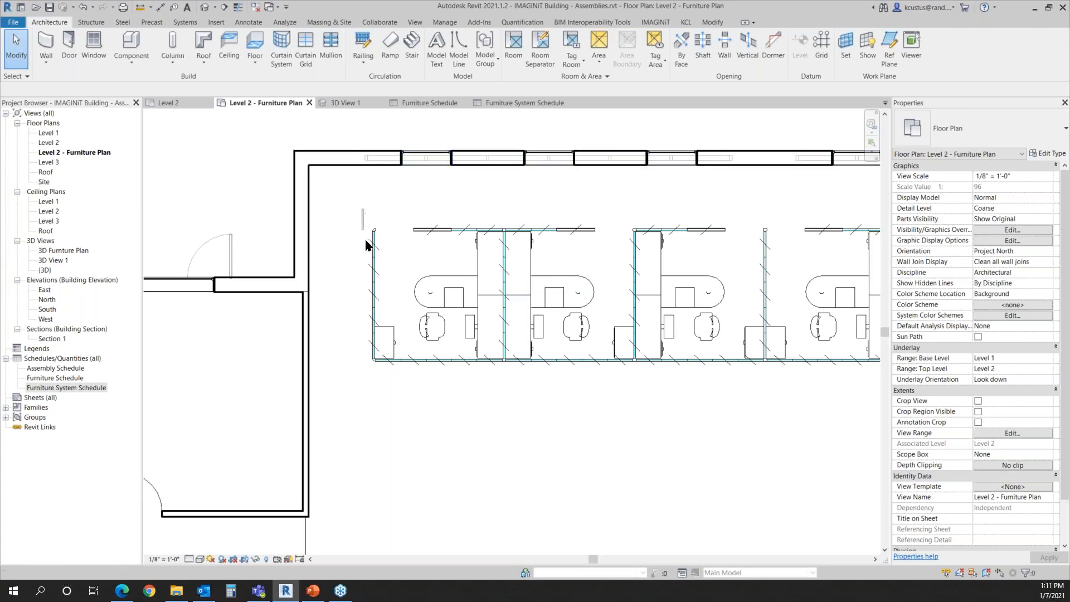
left_click_drag(398, 361, 504, 391)
left_click_drag(503, 390, 503, 389)
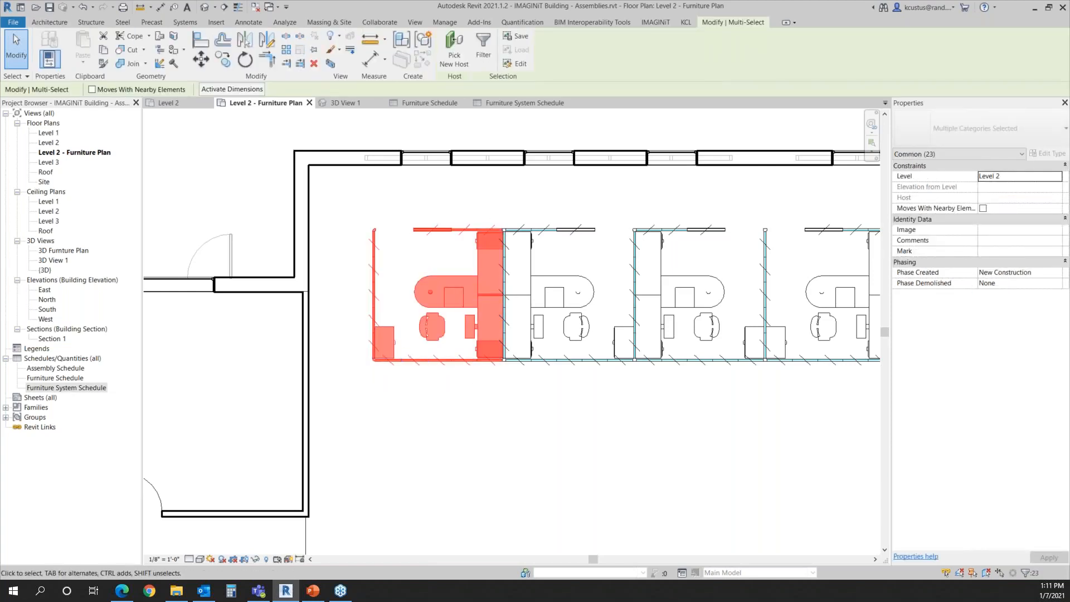
left_click(399, 42)
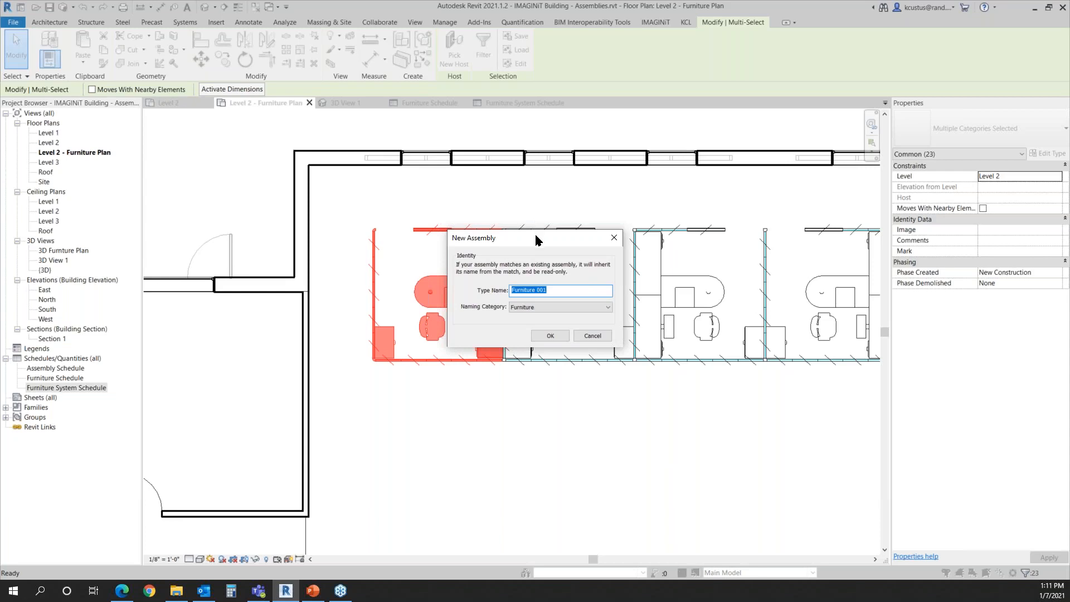
left_click_drag(535, 233, 495, 199)
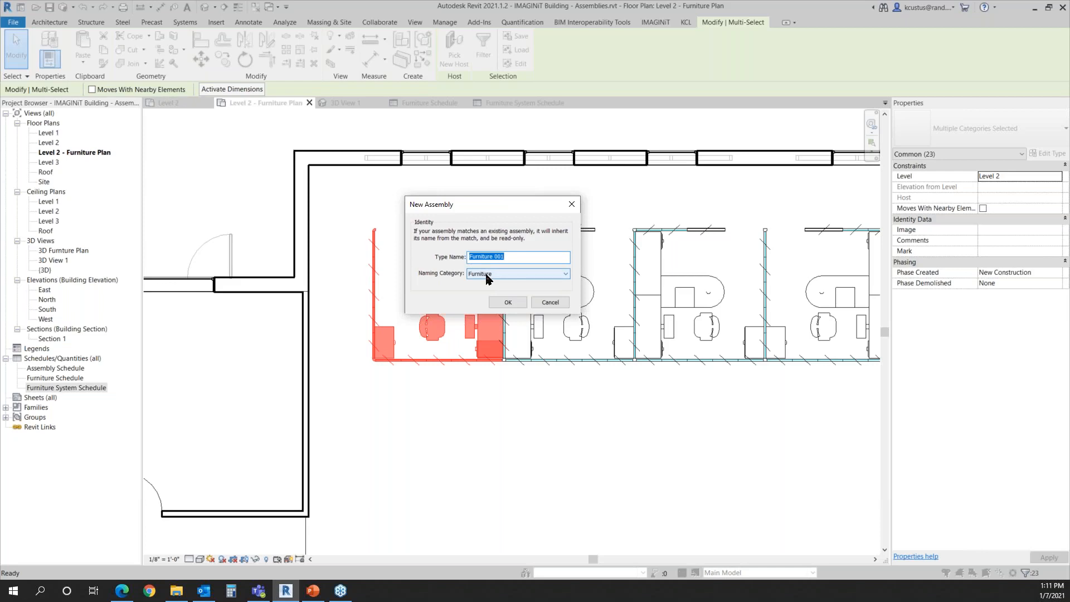
left_click(566, 276)
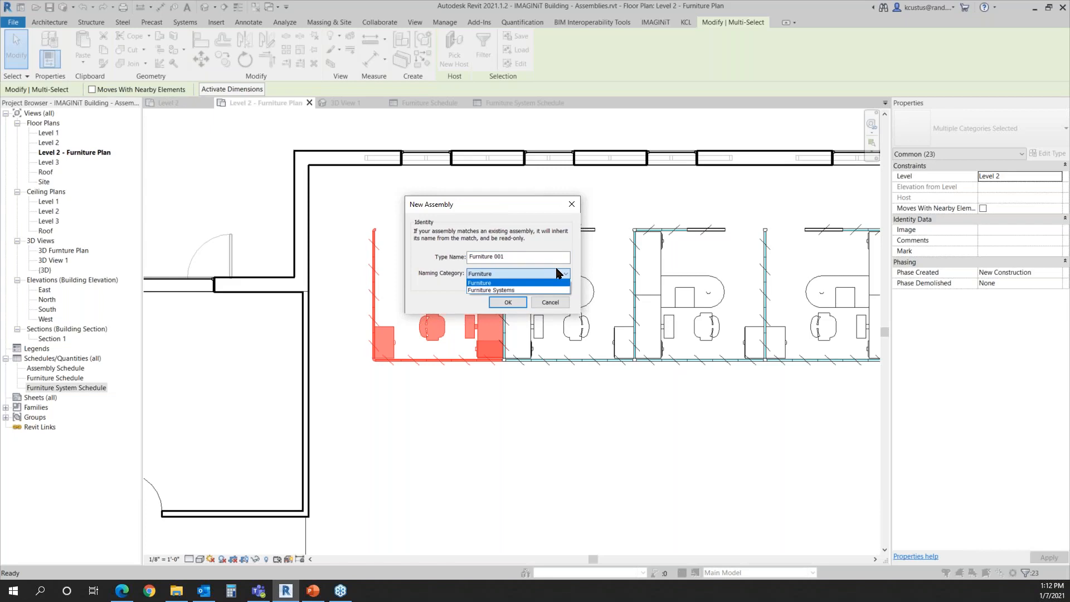
left_click(489, 284)
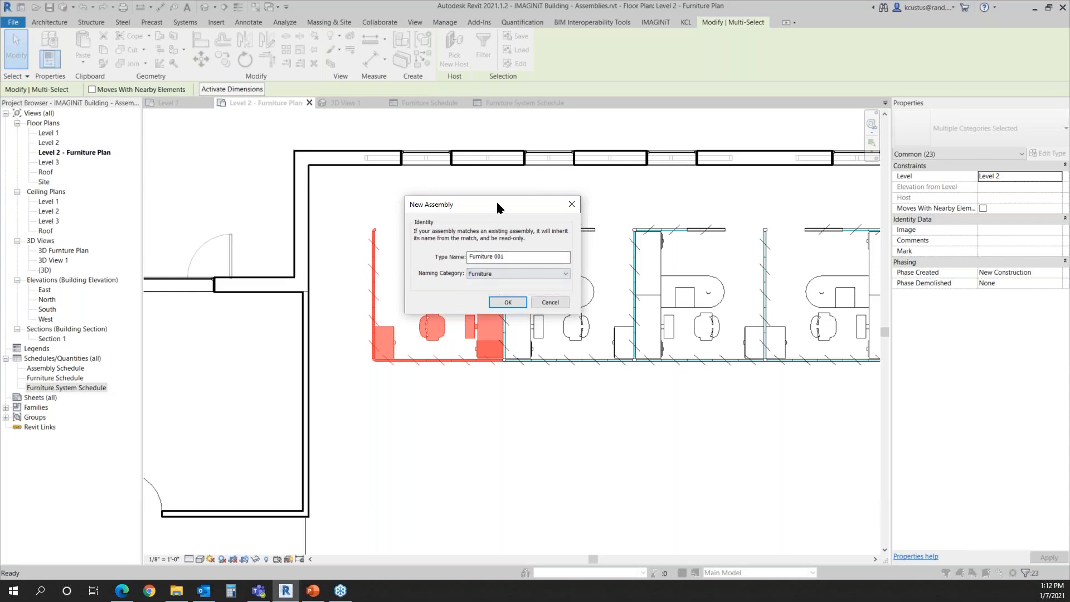
left_click_drag(497, 205, 645, 198)
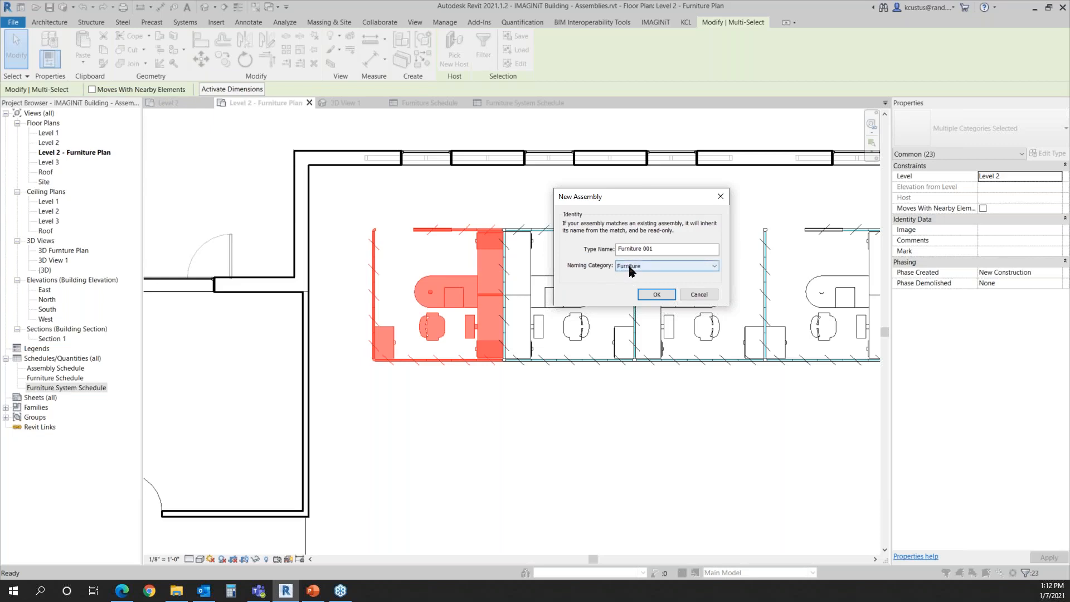
left_click(678, 249)
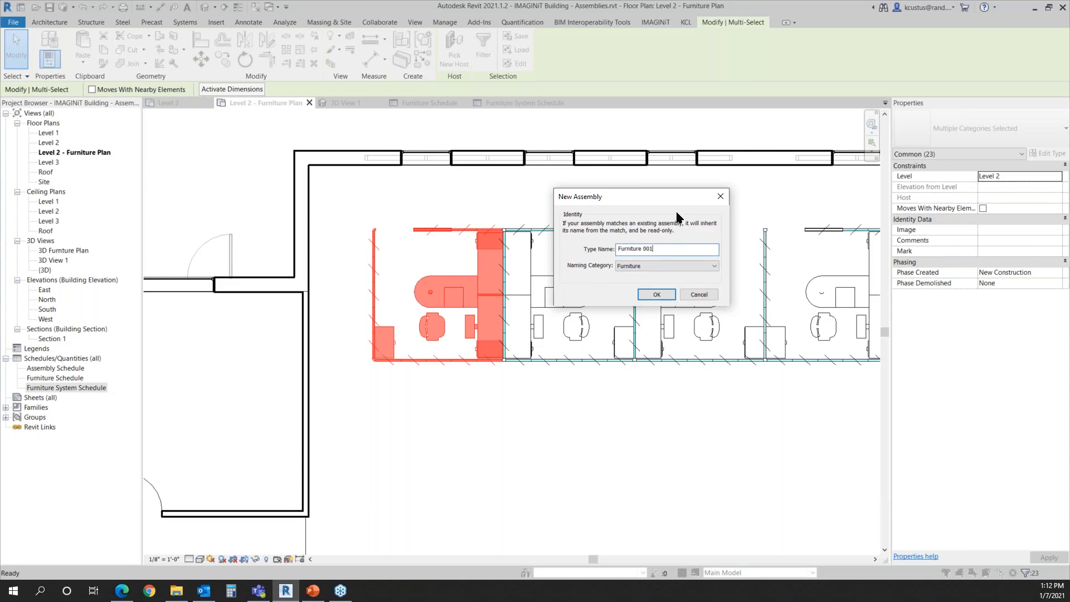
type("CL")
left_click(656, 295)
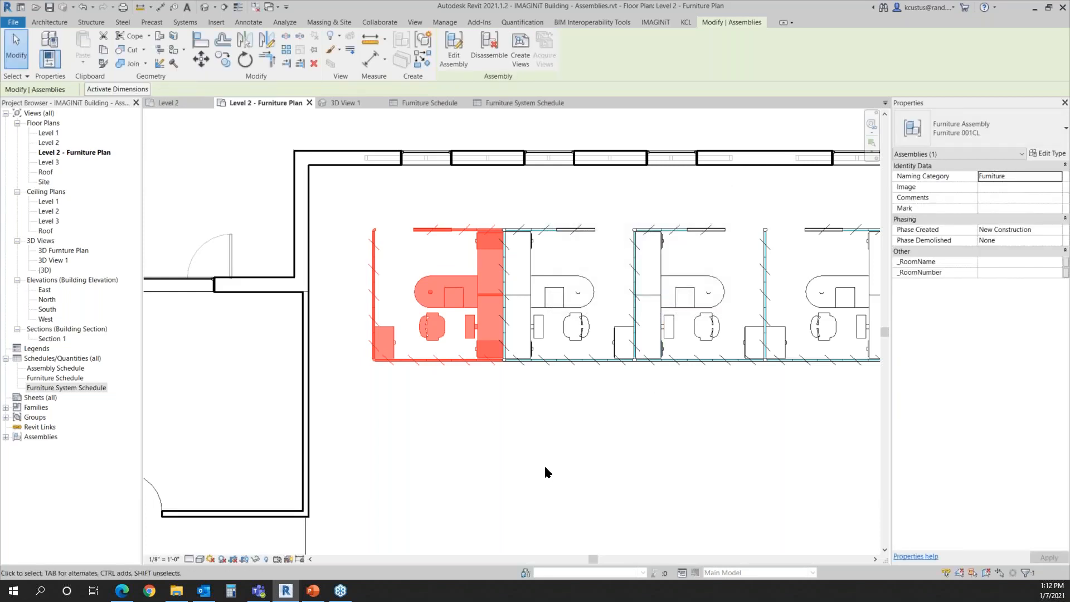
left_click(521, 469)
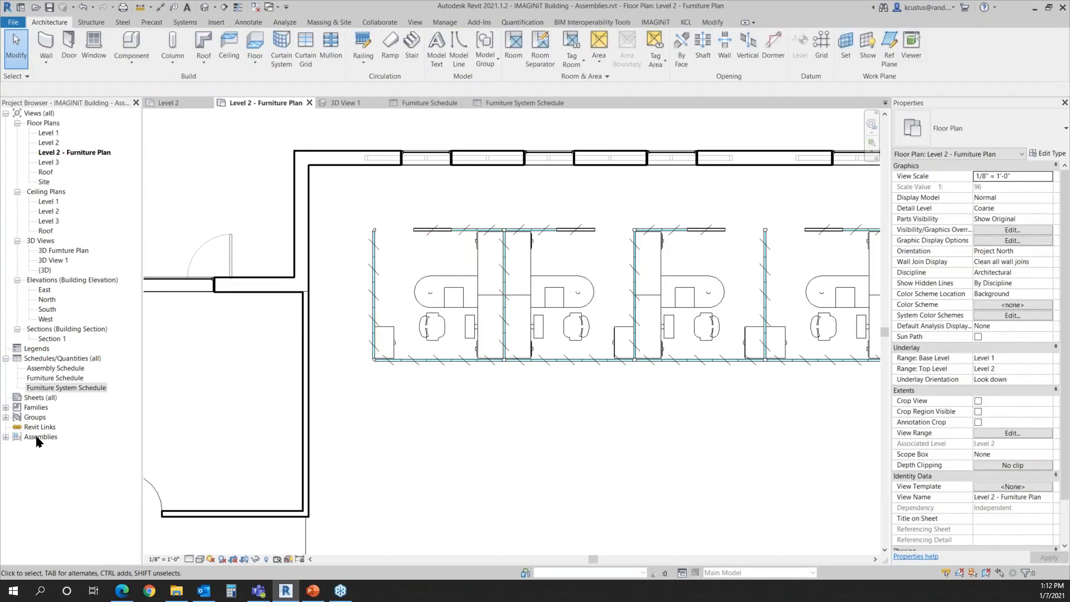
Expand the project's list of assemblies and inspect the leftmost workstation's assembly in the plan
left_click(6, 436)
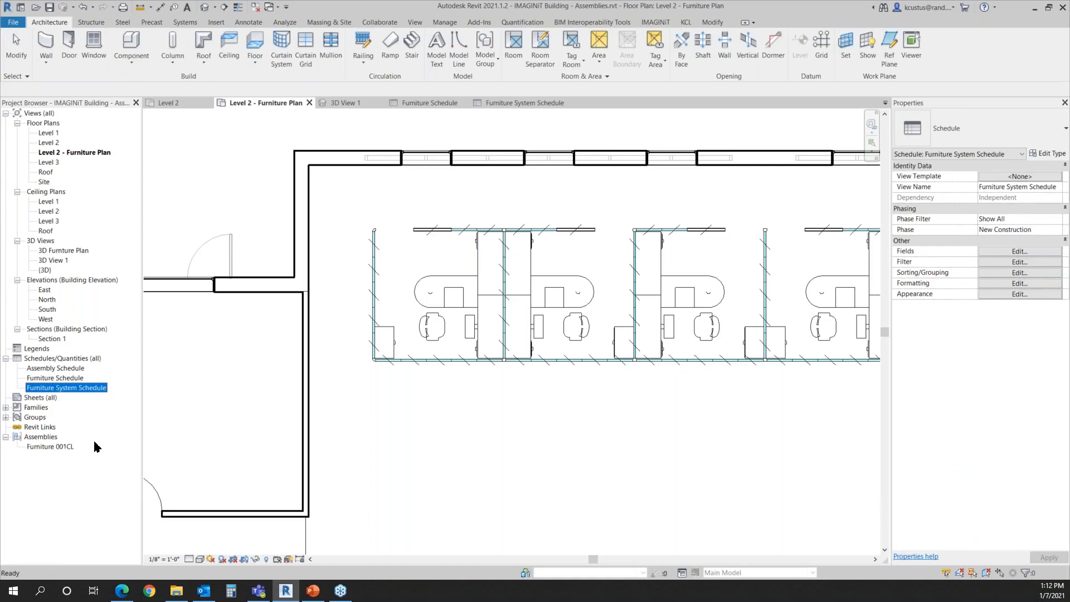
left_click(446, 402)
left_click(452, 365)
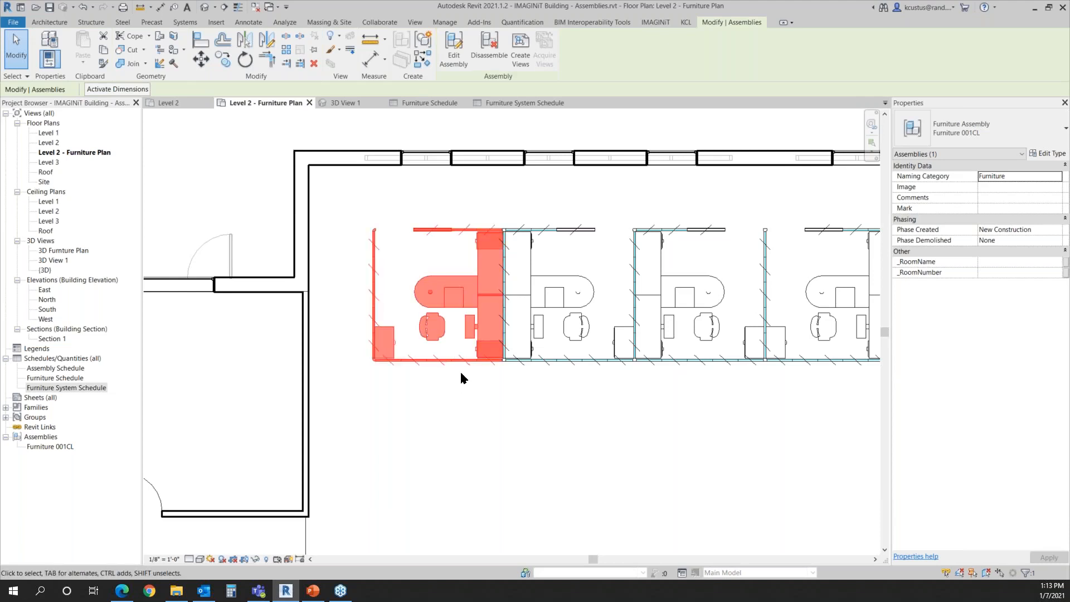
left_click(439, 411)
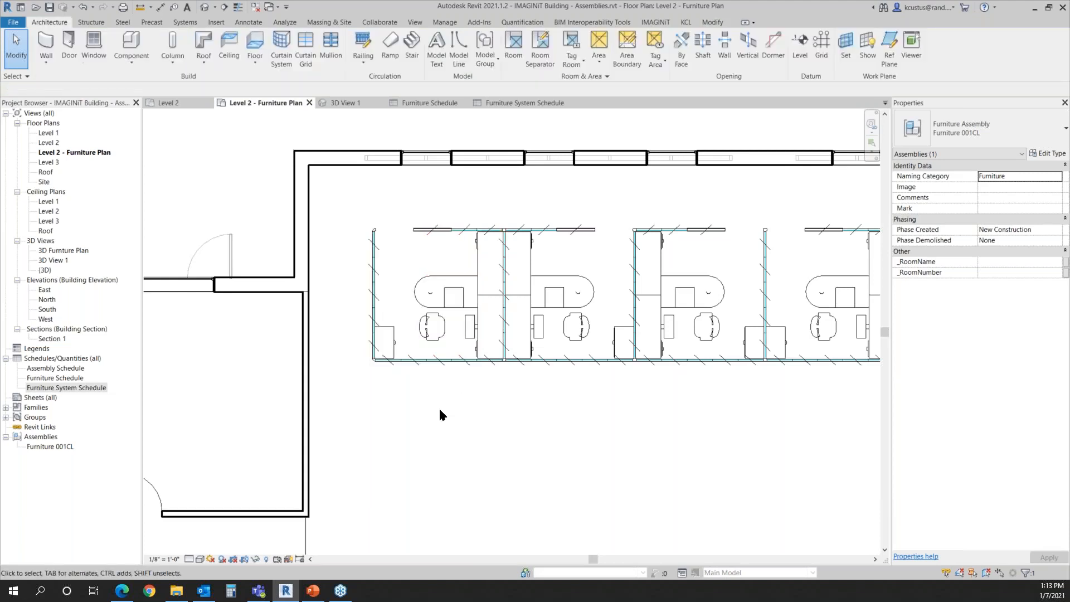
left_click(445, 362)
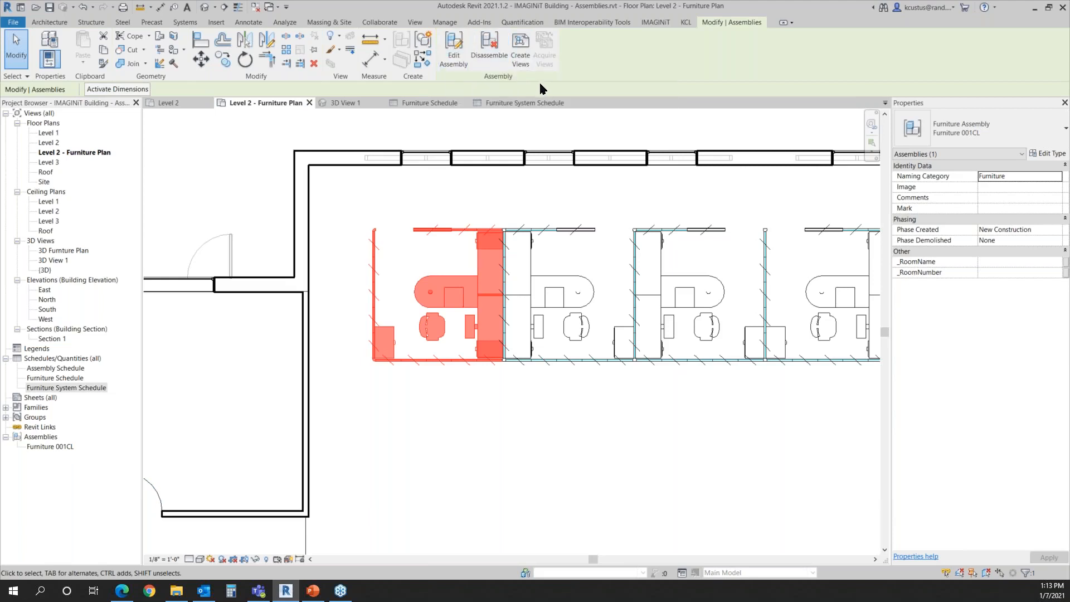
left_click(507, 387)
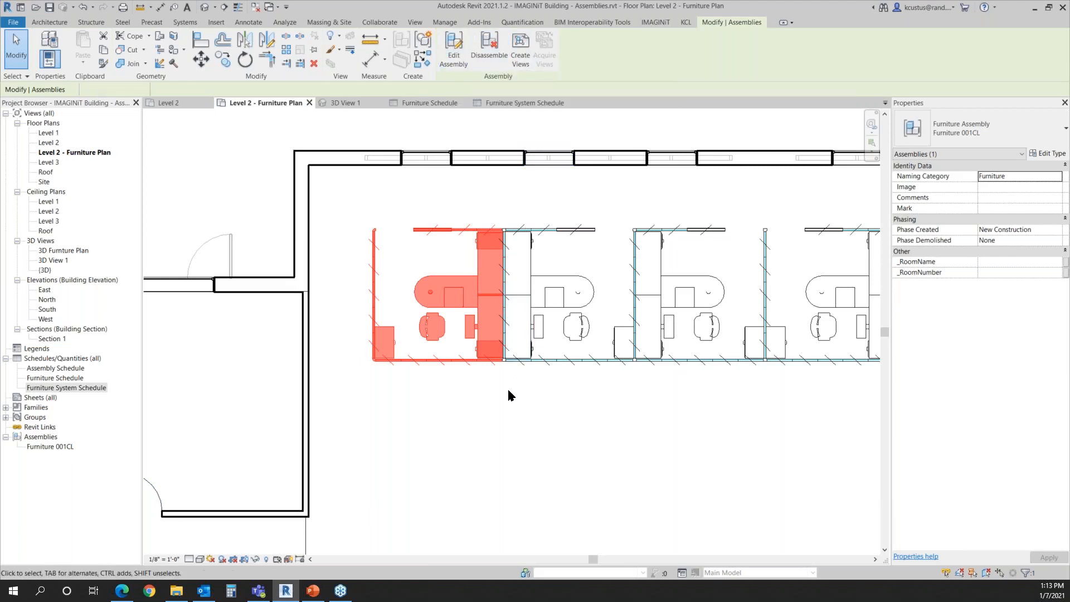
Set the Type Mark of the leftmost workstation's assembly type to 001CL
left_click(472, 354)
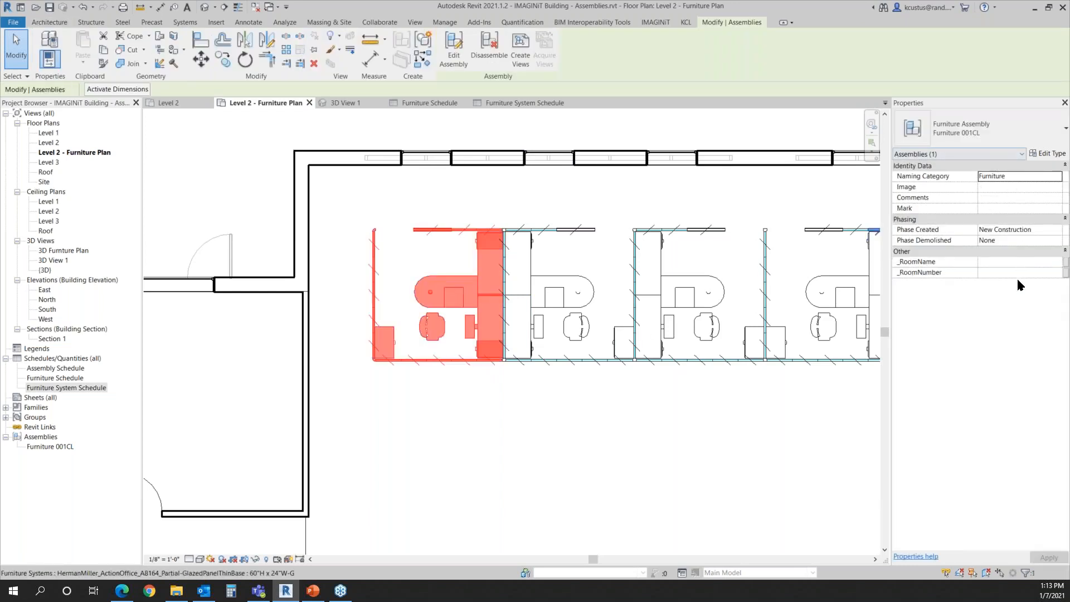
left_click(1047, 154)
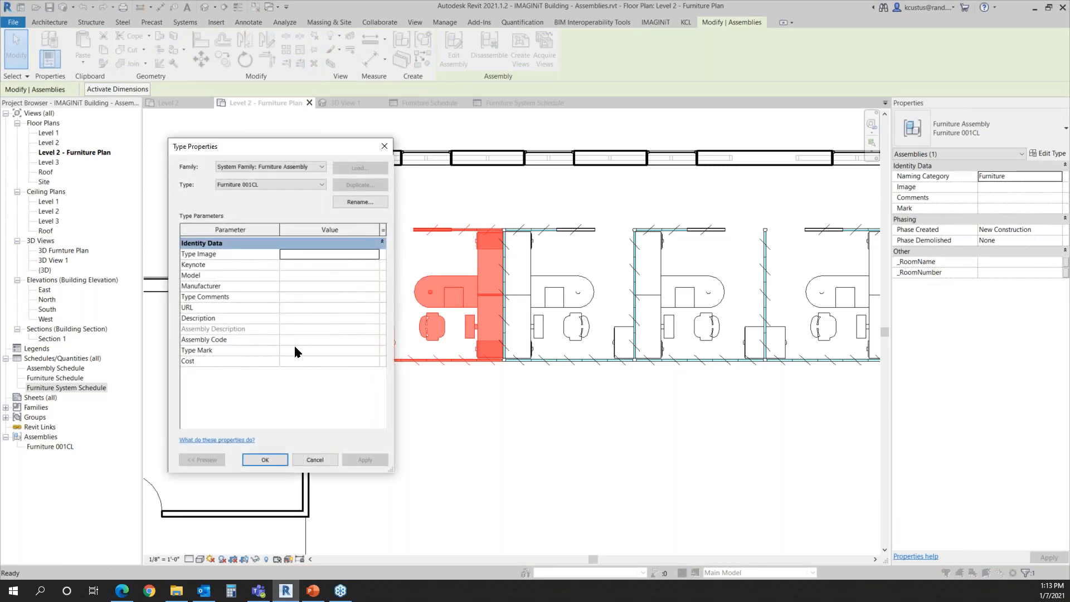
left_click(295, 350)
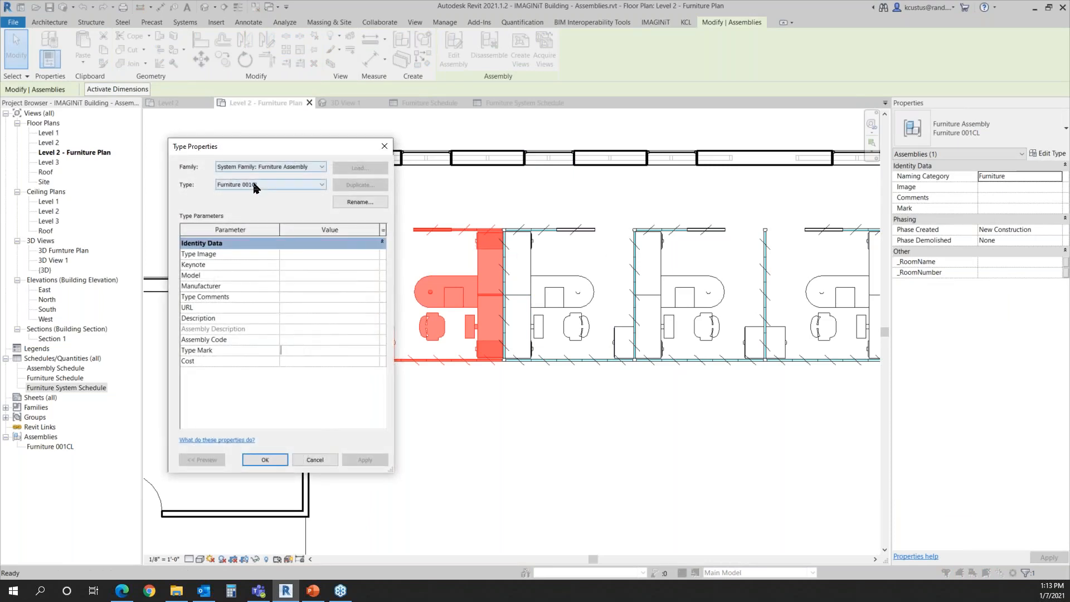
type("001CL")
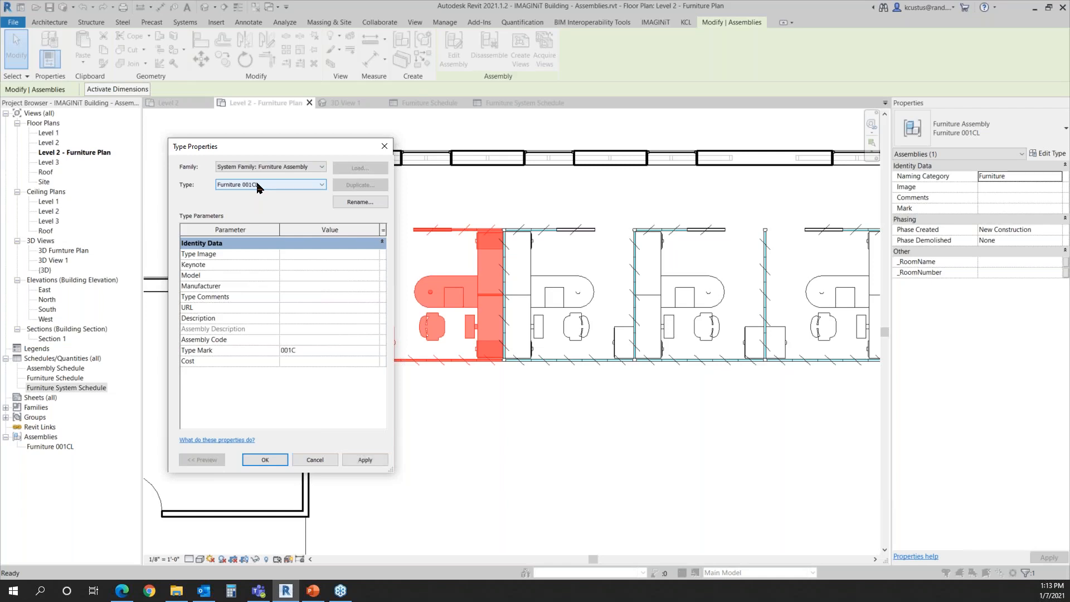
left_click(261, 464)
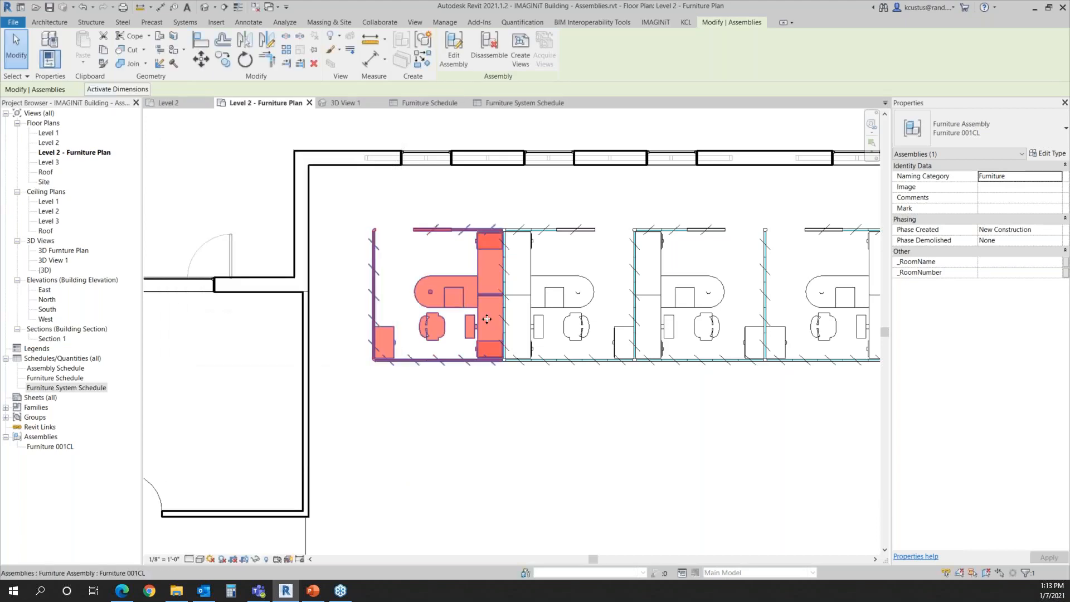
left_click(528, 523)
middle_click_drag(559, 476, 504, 475)
scroll(503, 471, "up", 1)
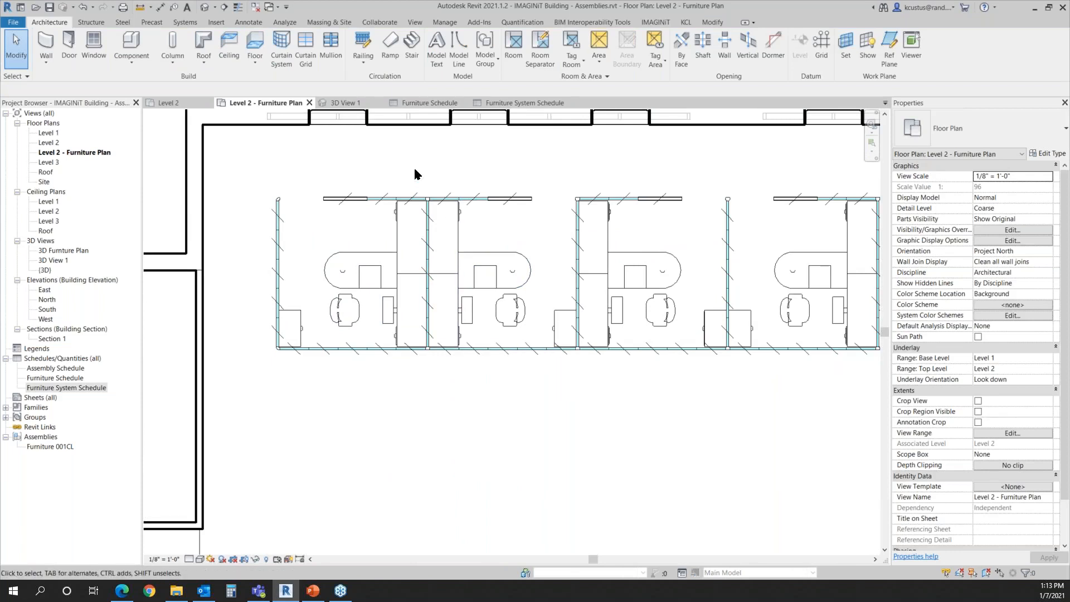
Create an assembly from all elements of the second workstation from the left, including its separate pedestal cabinet, named Furniture 001L in the Furniture category
left_click_drag(419, 177, 578, 374)
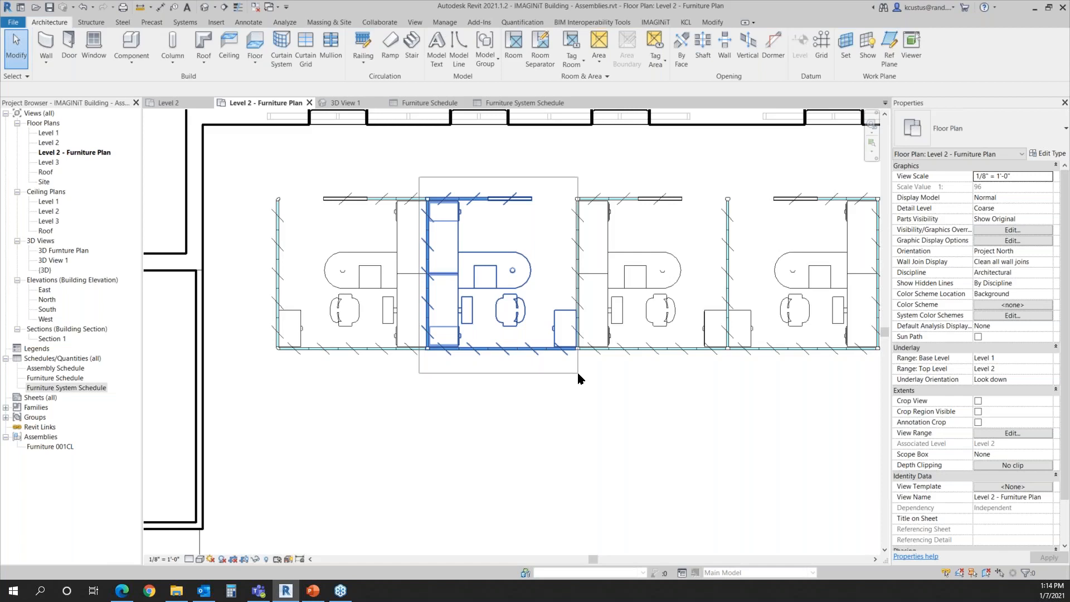
left_click_drag(578, 374, 575, 370)
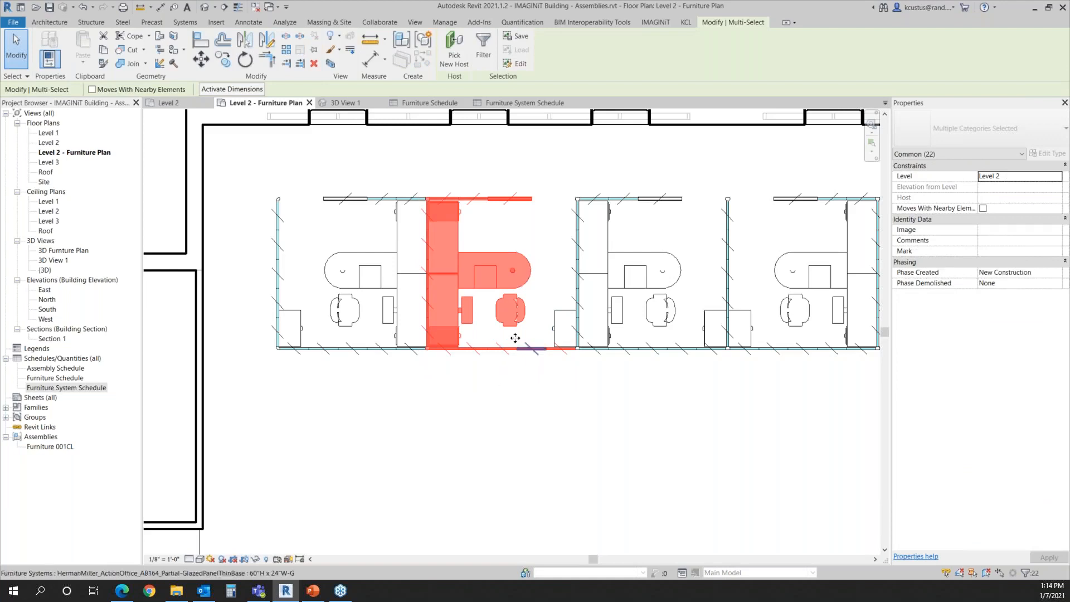
left_click(558, 317, "ctrl")
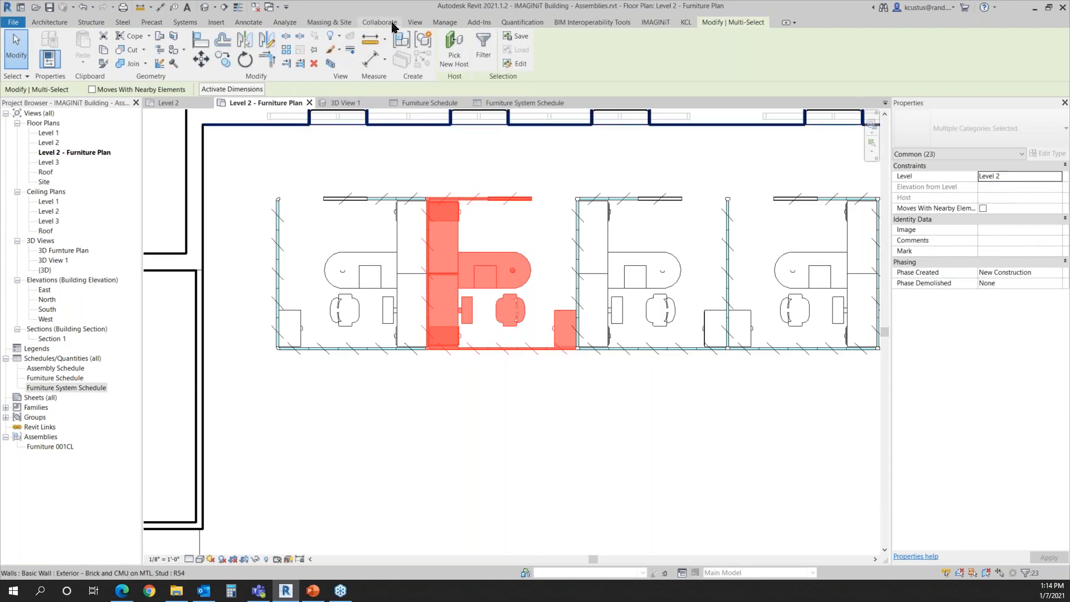
left_click(400, 39)
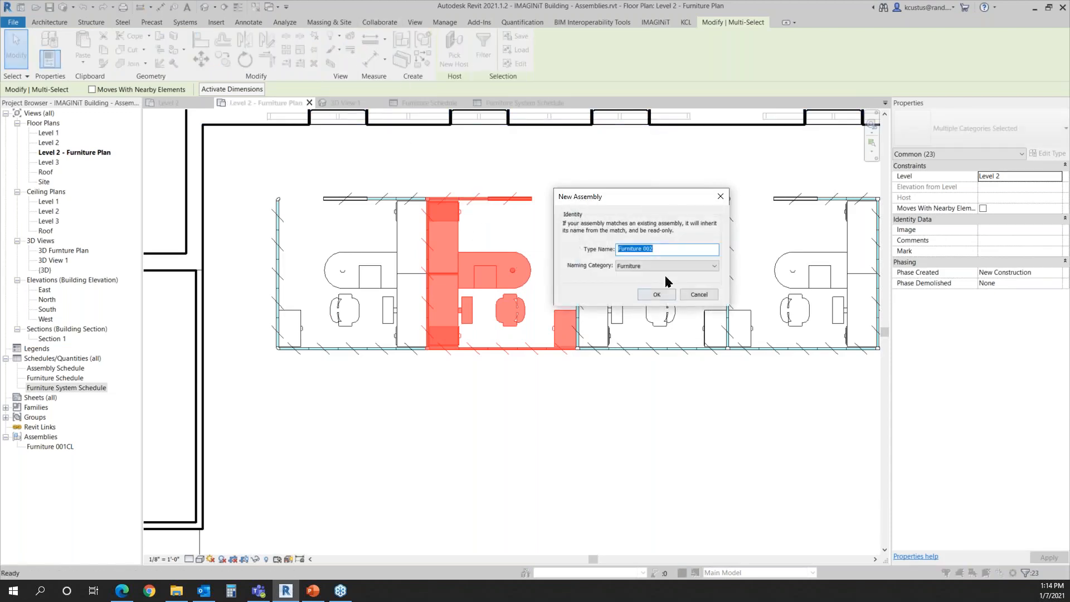
left_click(651, 249)
type("1L")
left_click_drag(606, 200, 586, 170)
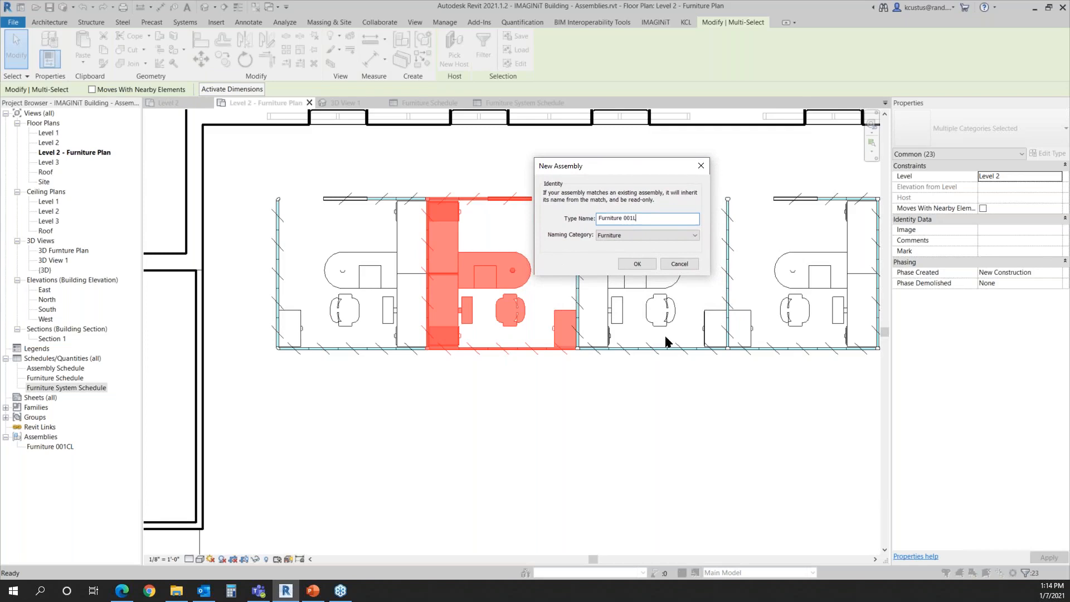
left_click(640, 266)
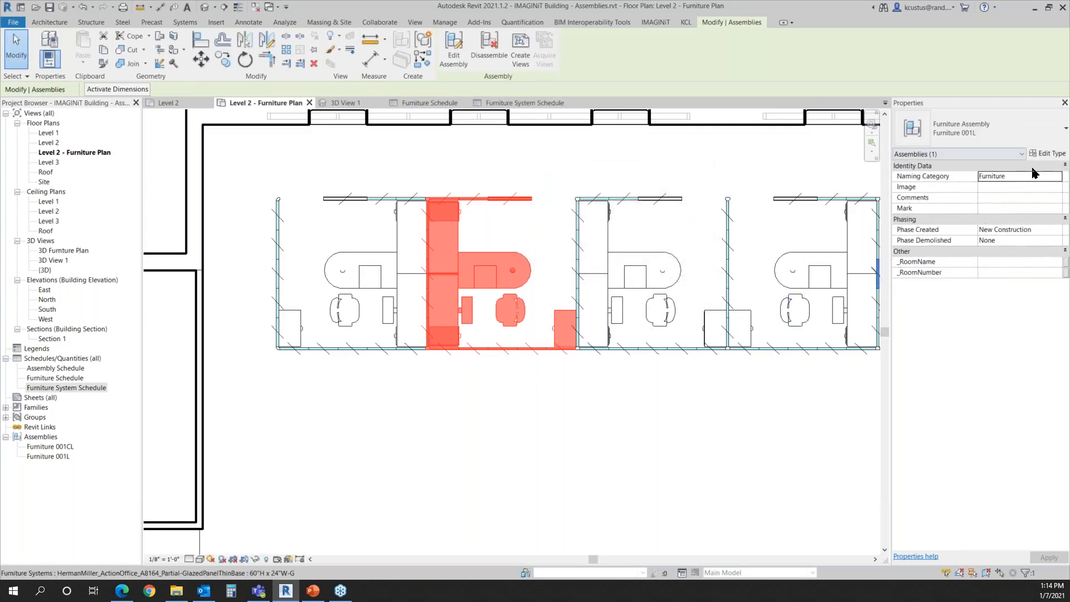
Set the Type Mark of the second workstation's assembly type to 001L and clear the selection
left_click(1045, 155)
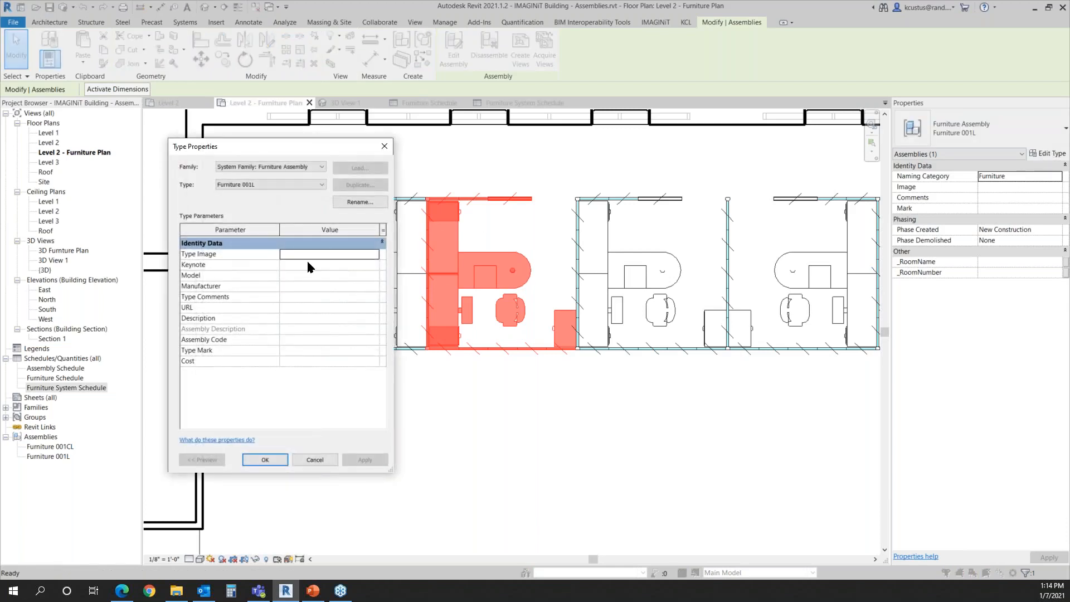
left_click(301, 349)
type("001L")
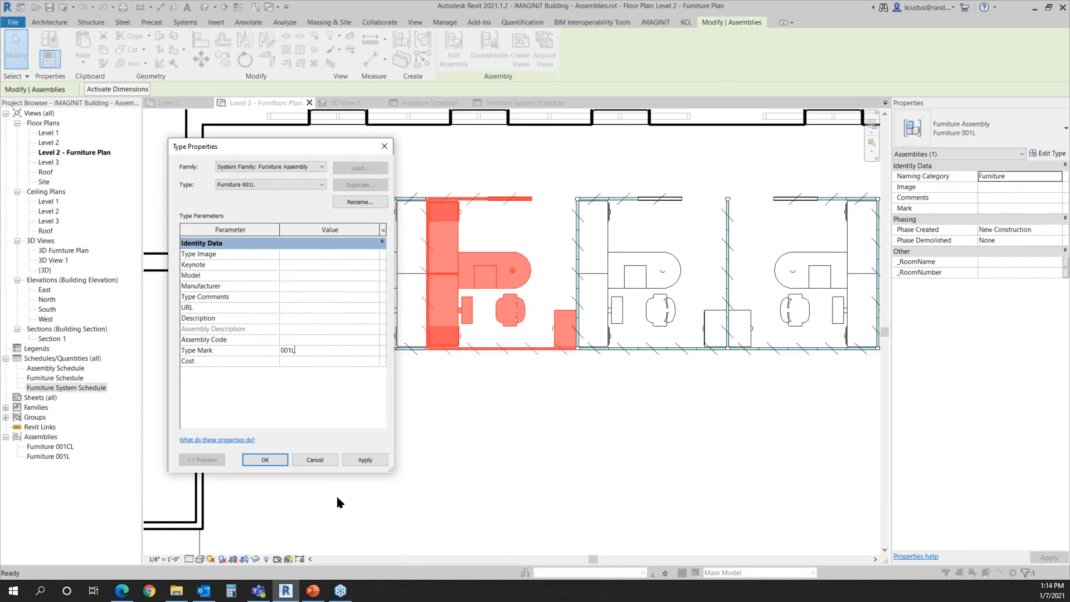
left_click(264, 455)
left_click(623, 468)
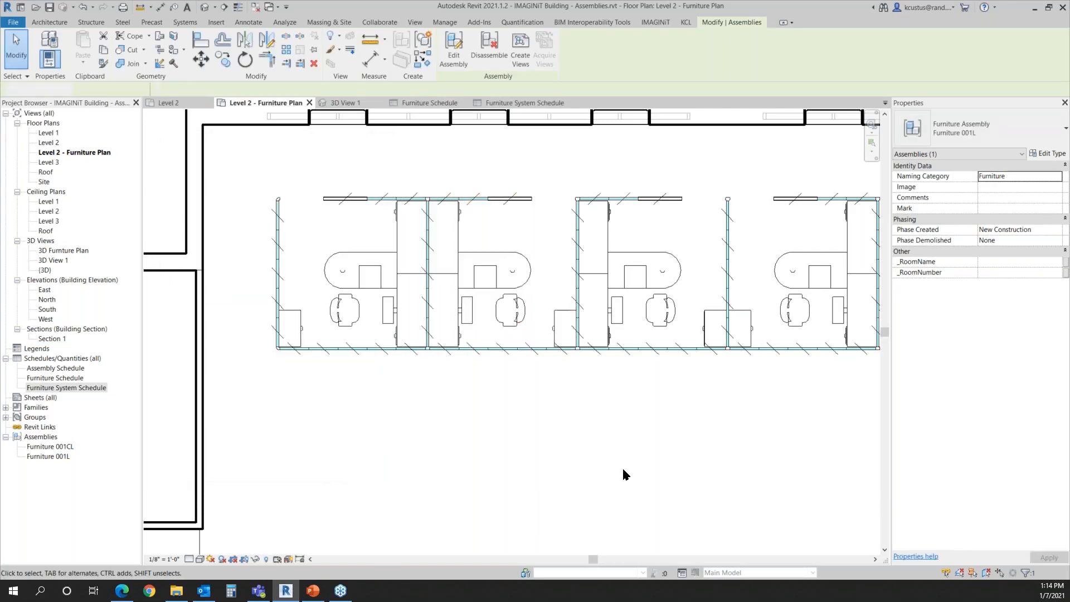
Create a Furniture 001L assembly from the third workstation from the left, trying the Furniture Systems naming category but keeping Furniture
middle_click_drag(609, 478, 471, 500)
scroll(491, 464, "down", 1)
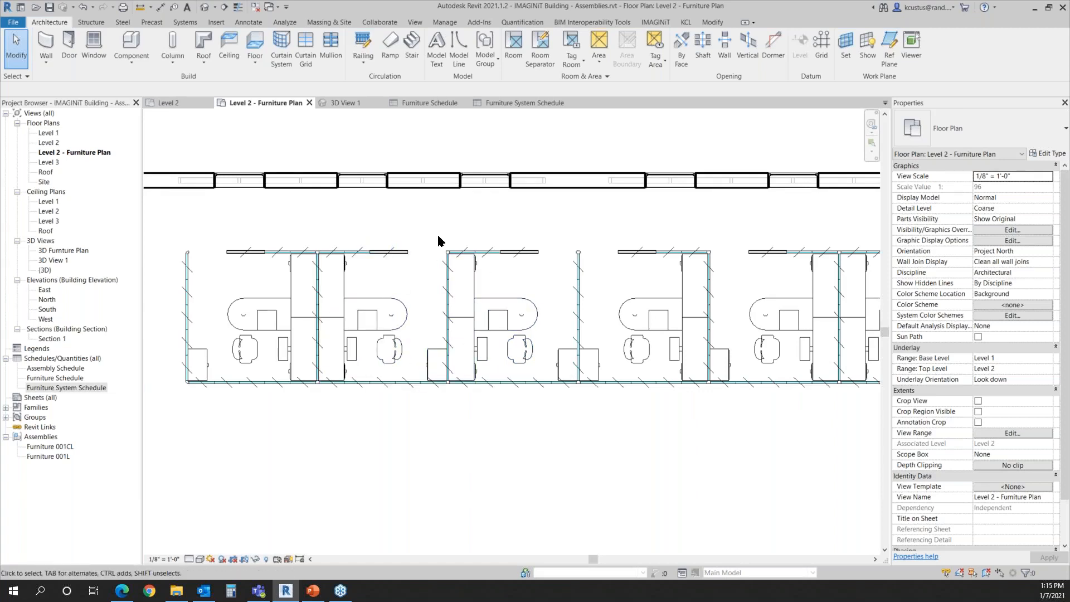
left_click_drag(438, 235, 579, 400)
left_click_drag(433, 235, 578, 389)
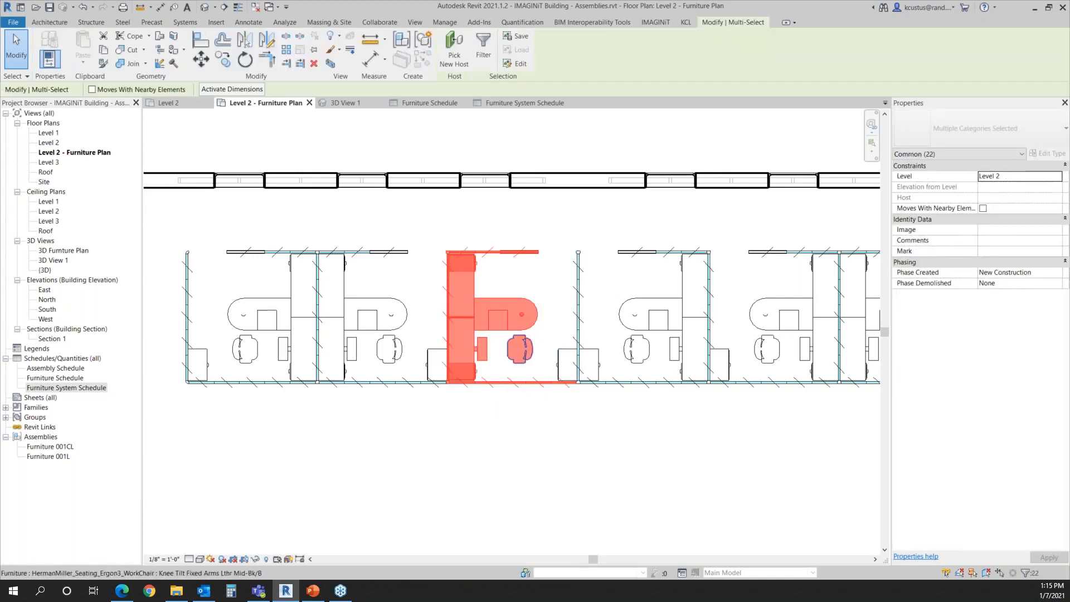
left_click(567, 365, "ctrl")
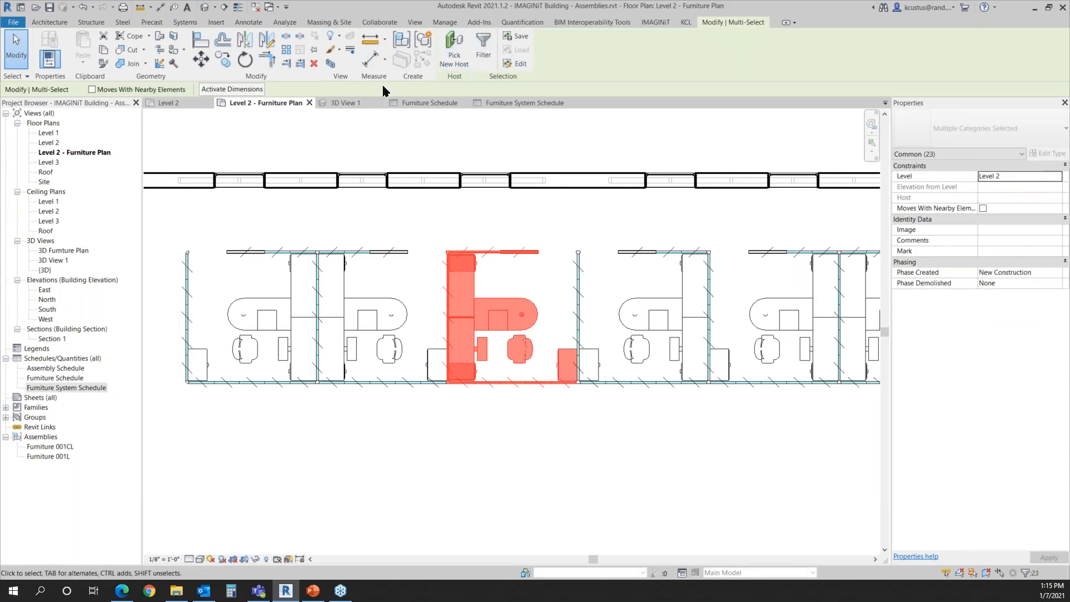
left_click(406, 50)
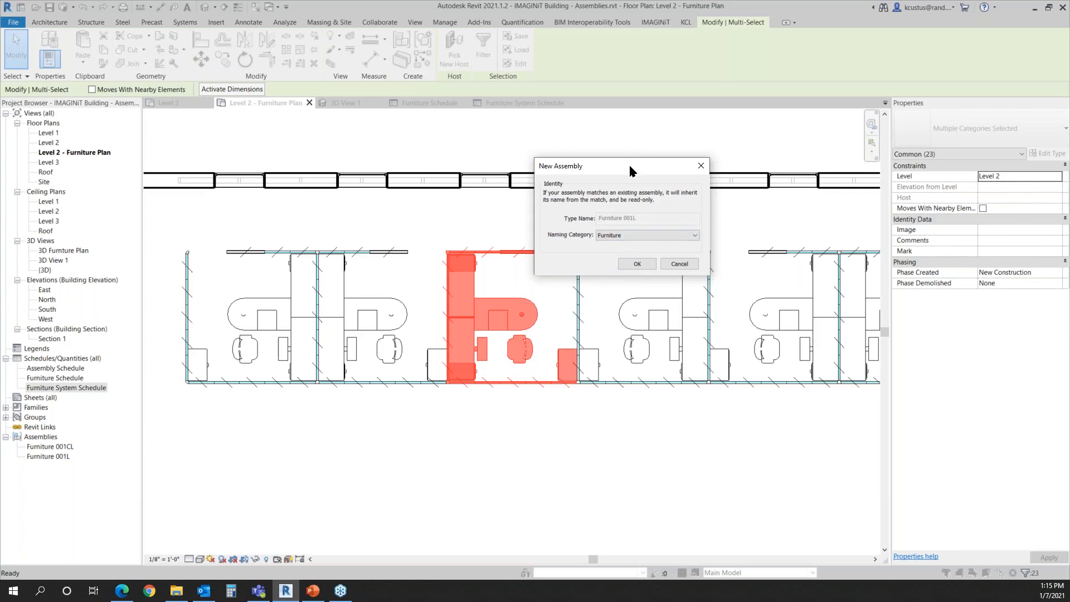
left_click_drag(630, 165, 594, 132)
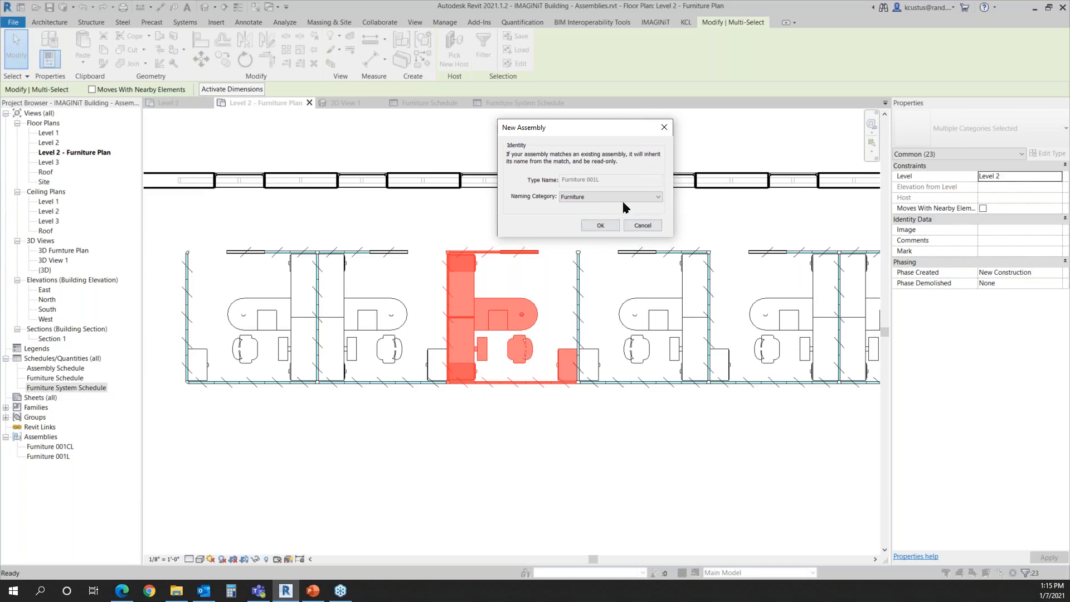
left_click(658, 197)
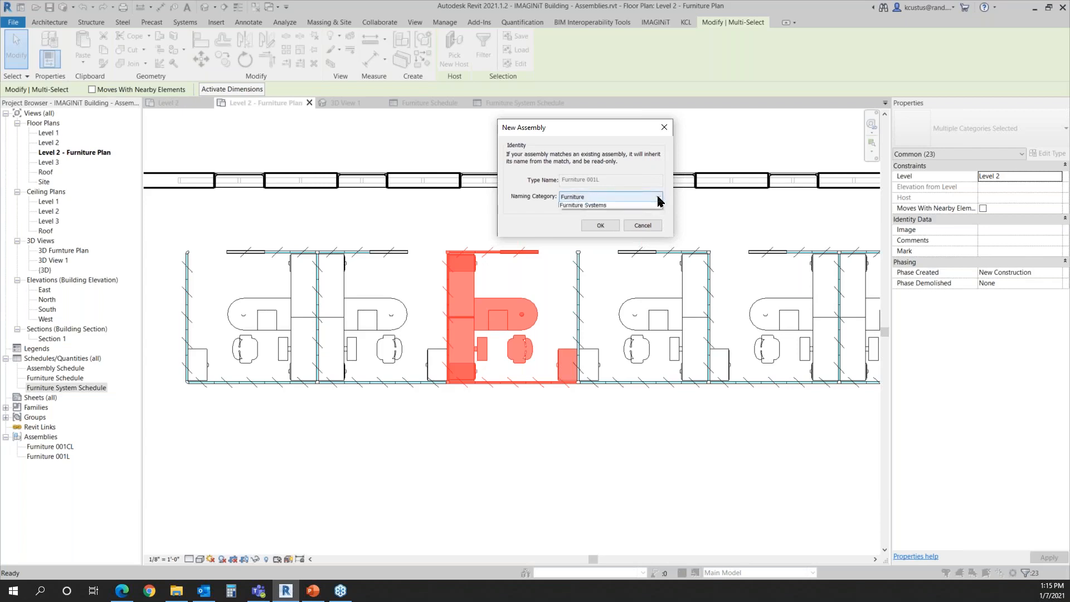
left_click(618, 206)
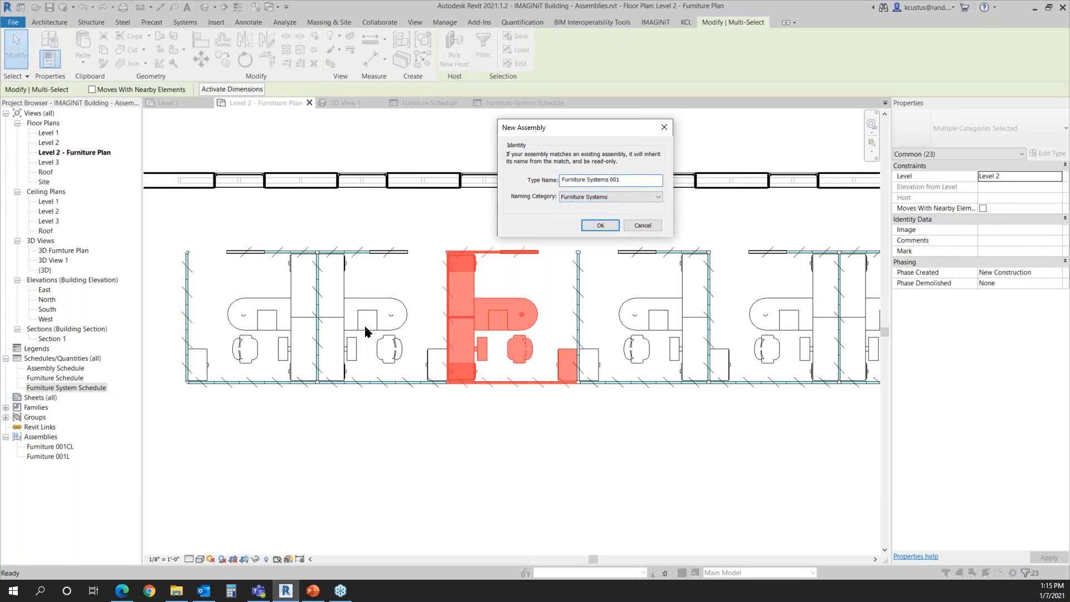
left_click(618, 197)
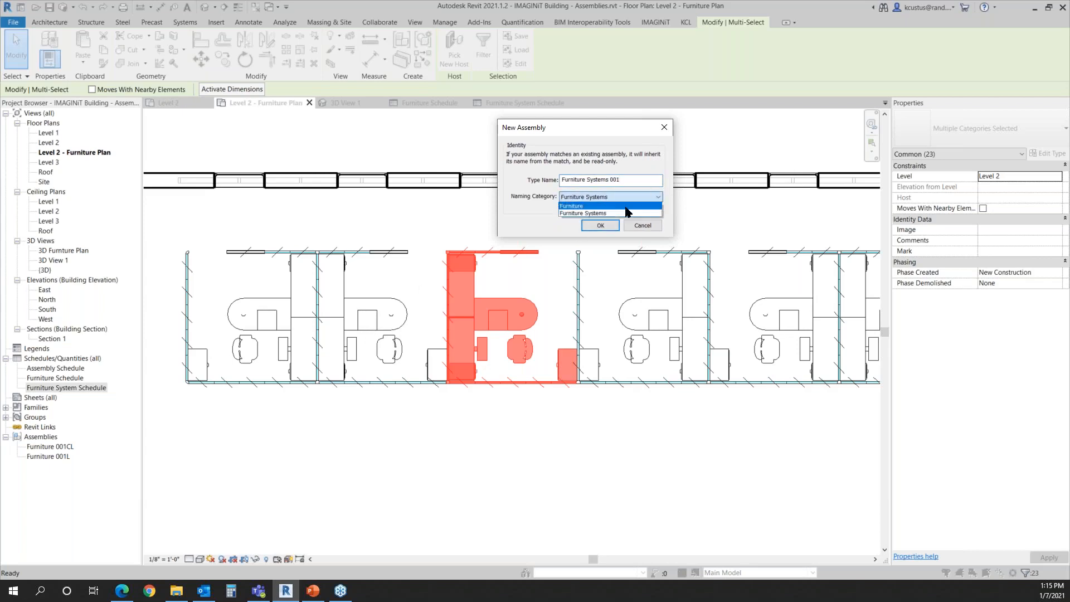
left_click(597, 206)
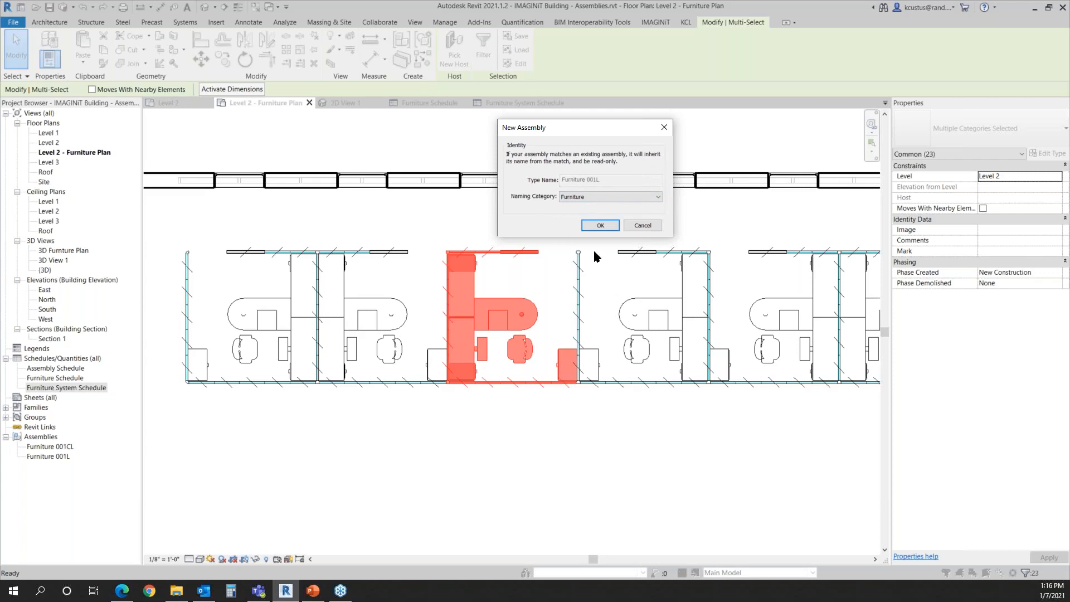
left_click(583, 226)
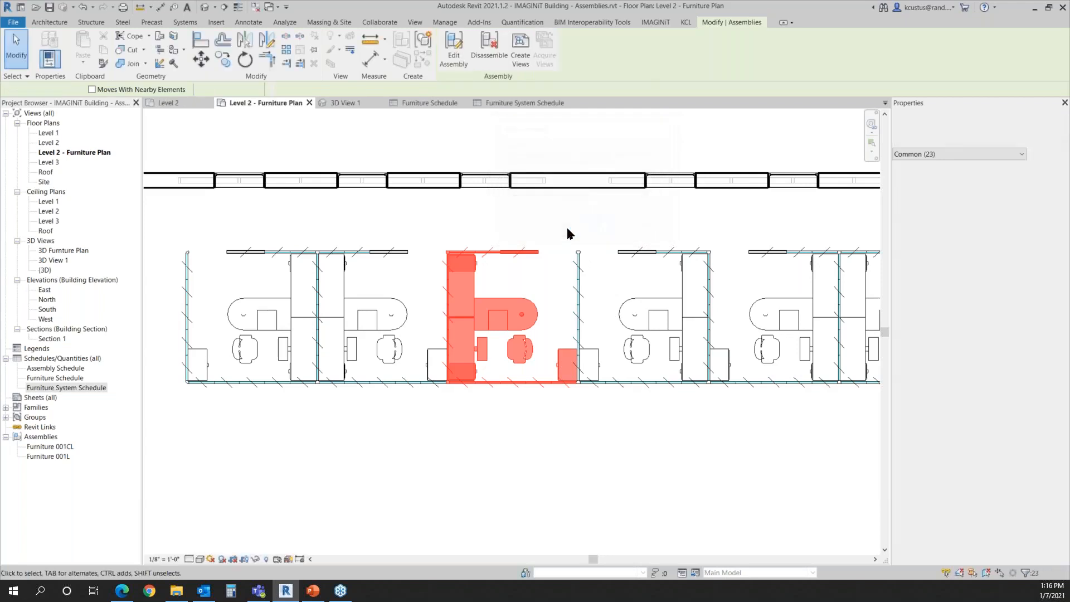
left_click(564, 237)
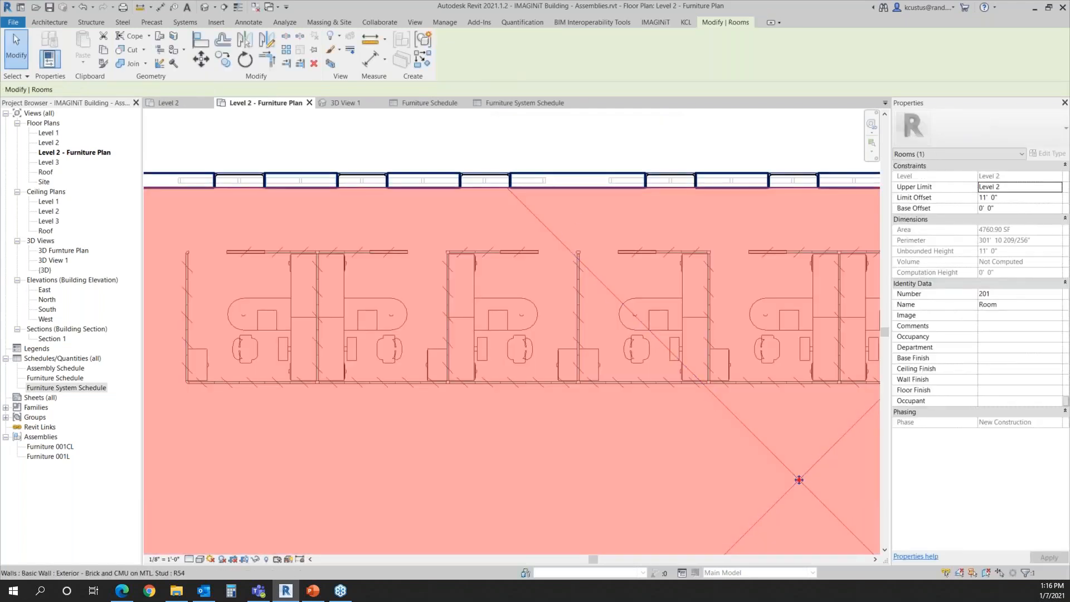
key("Escape")
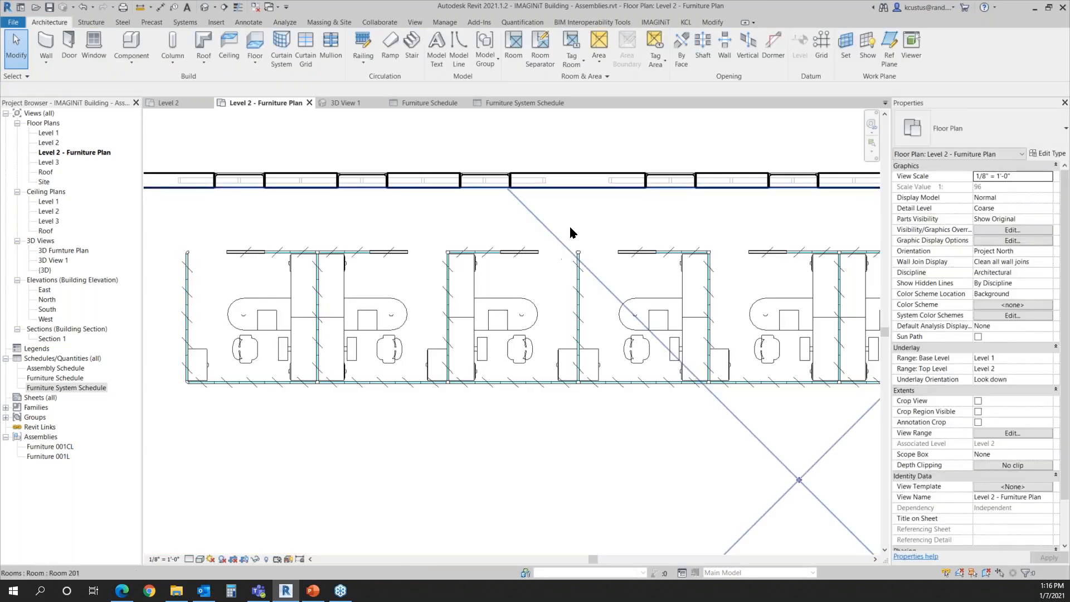
left_click(583, 220)
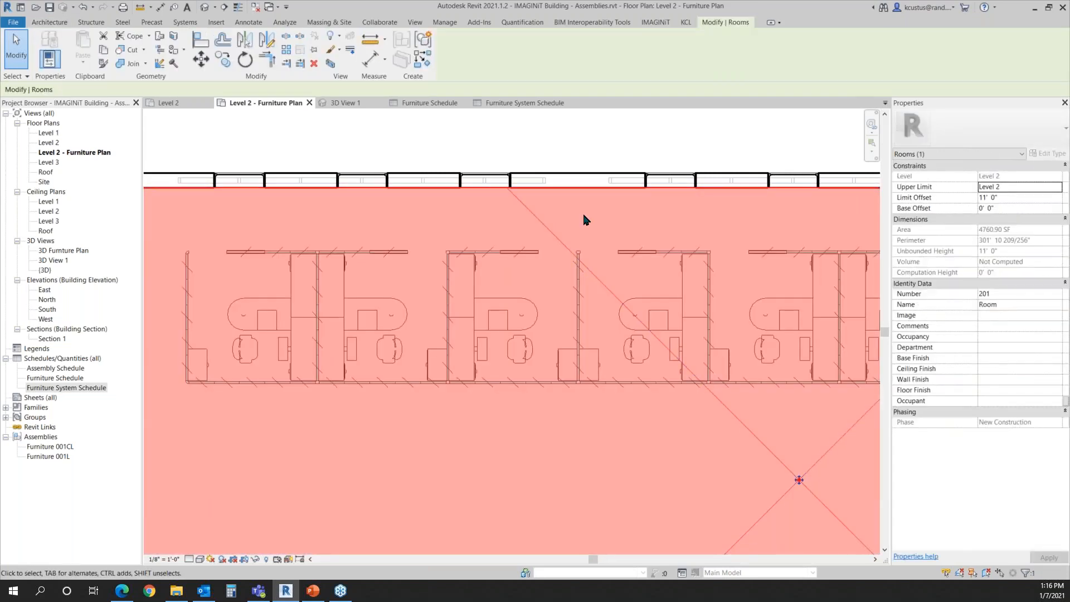
key("v")
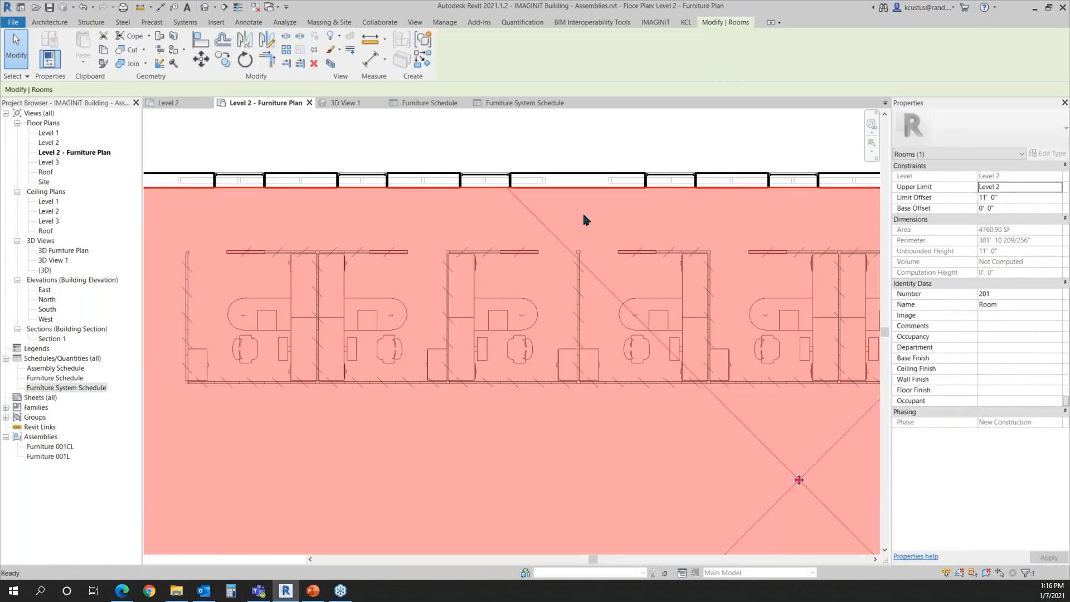
key("Escape")
key("Escape")
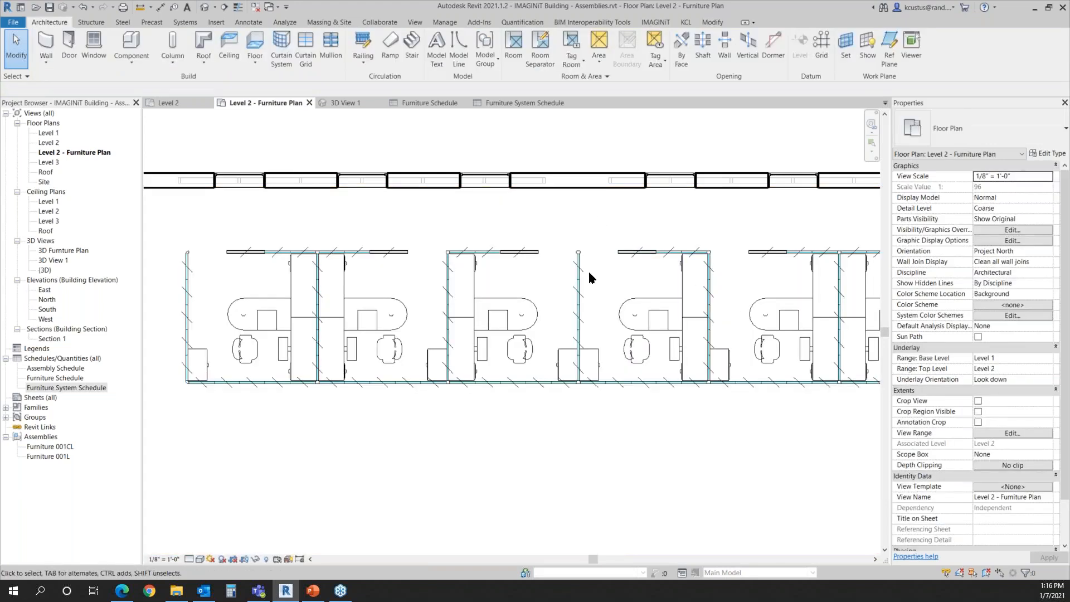
Create an assembly from the partition panels between the third and fourth workstations, named Furniture Systems 001W
left_click(587, 392)
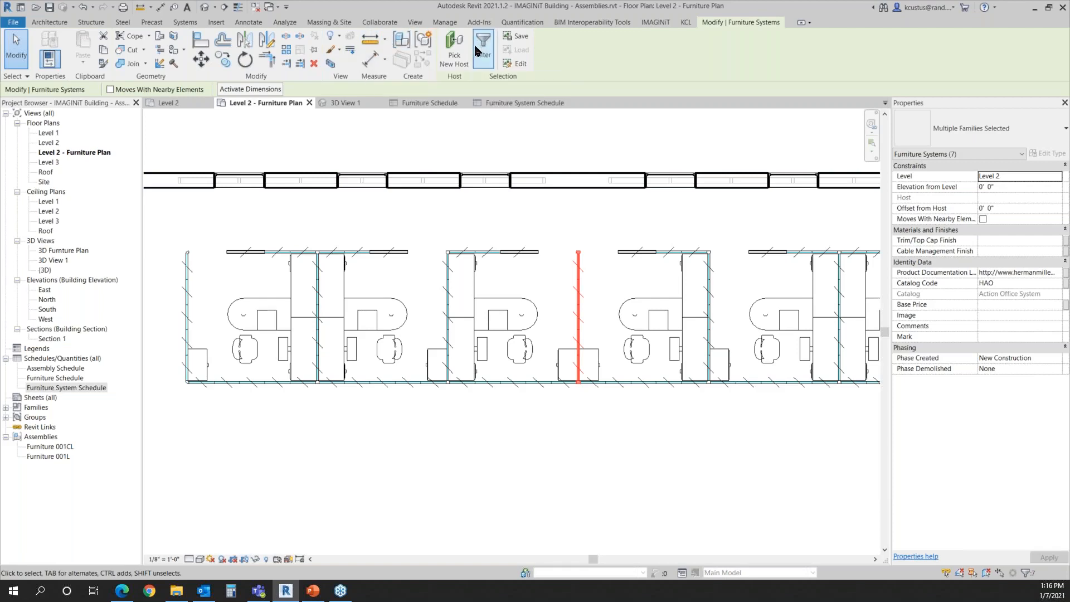
scroll(549, 354, "down", 1)
middle_click_drag(619, 430, 568, 437)
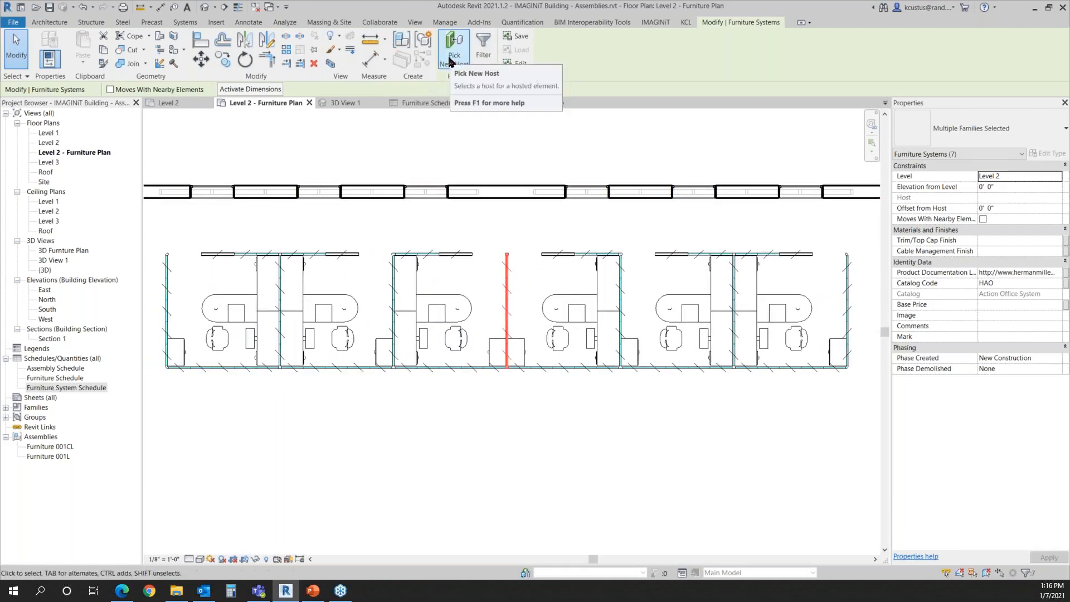
left_click(401, 37)
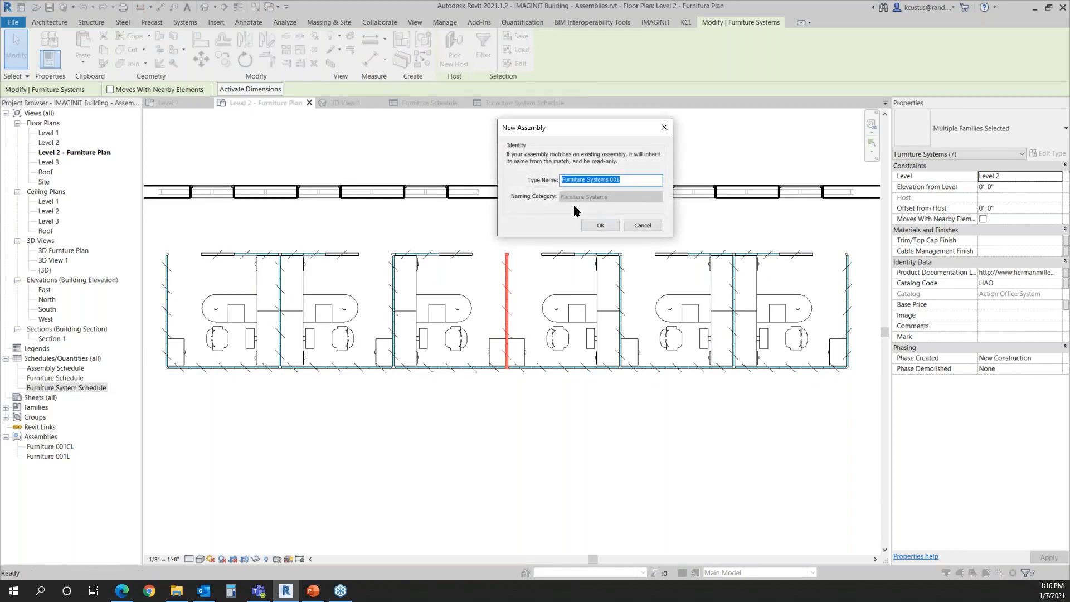
left_click(628, 178)
left_click(600, 225)
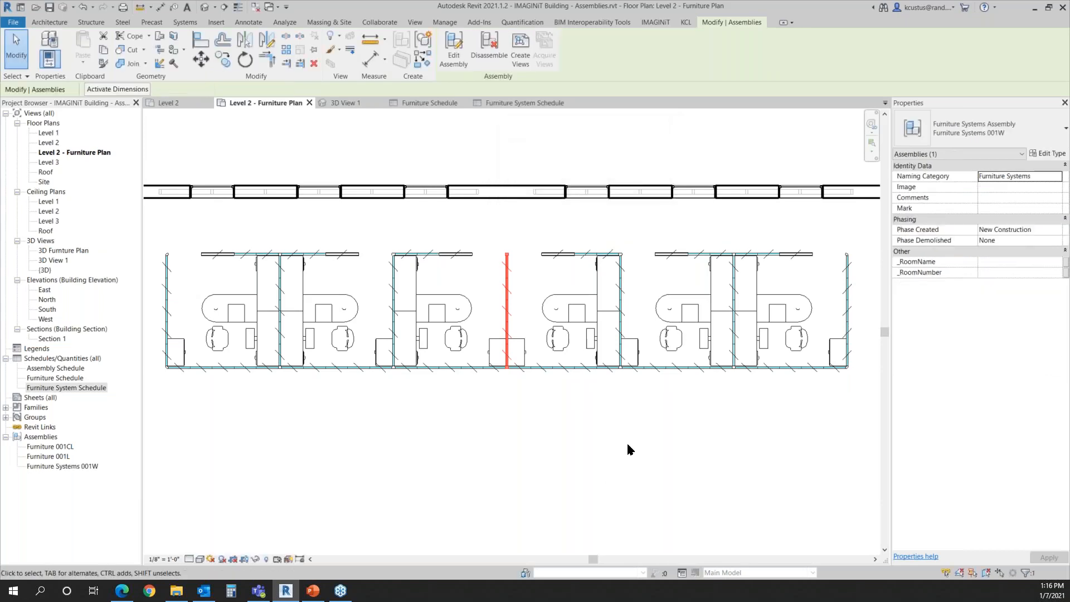
Create an assembly from all elements of the rightmost workstation, named Furniture 001CR with the Furniture naming category
middle_click_drag(675, 464, 566, 471)
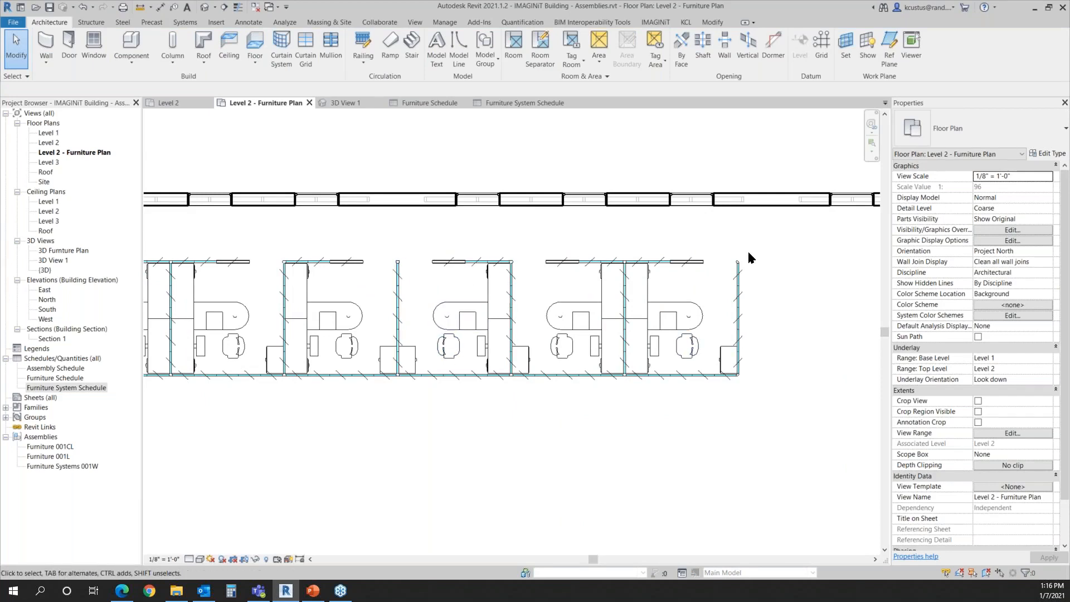
left_click_drag(747, 245, 633, 391)
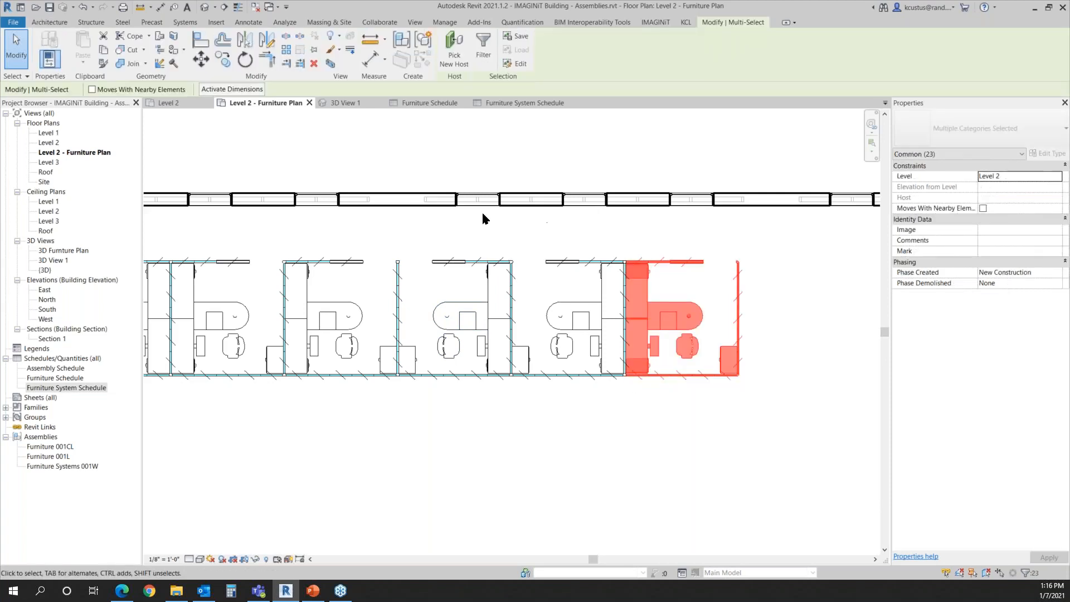
left_click(402, 40)
left_click(615, 179)
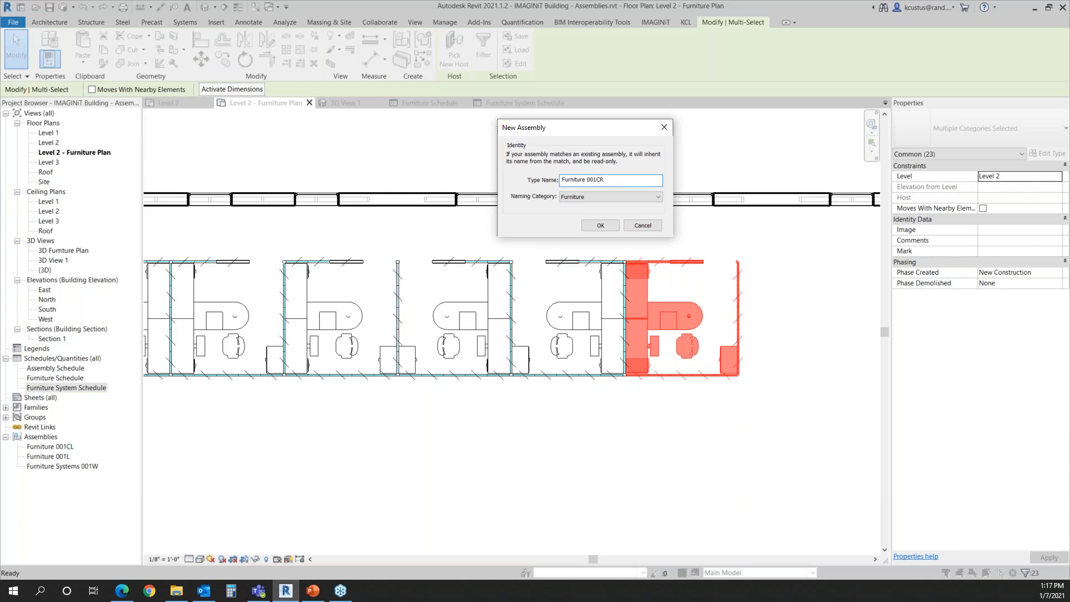
type("CR")
left_click(600, 224)
left_click(600, 235)
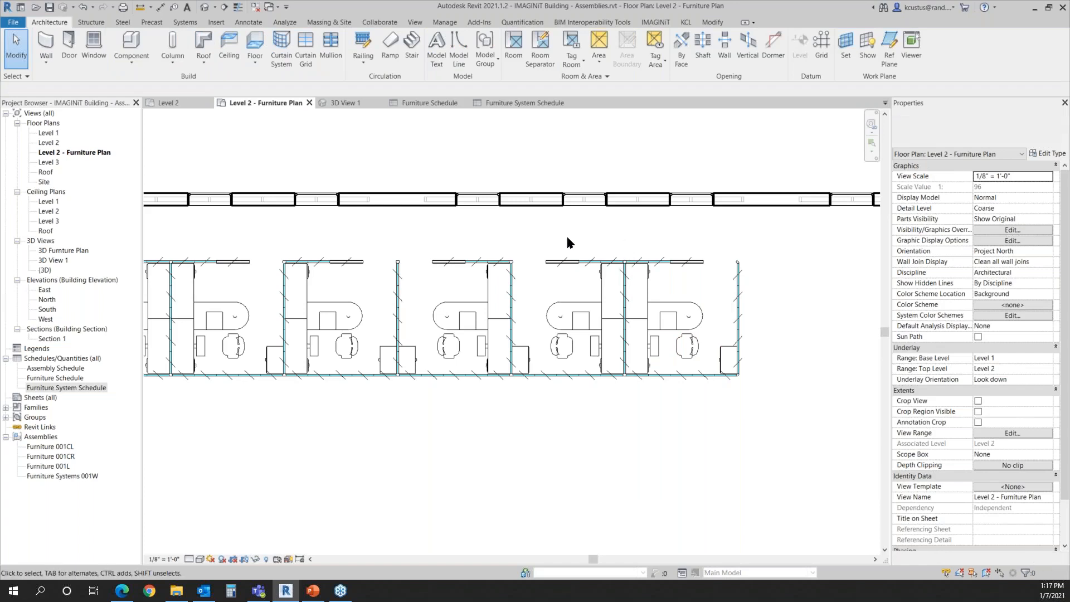
left_click_drag(513, 248, 632, 388)
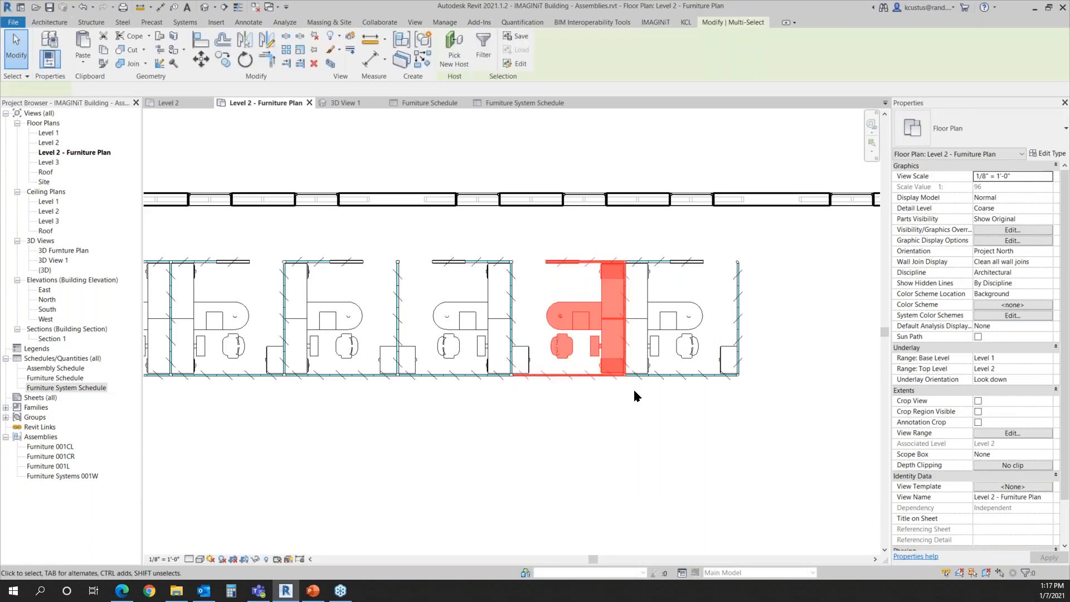
left_click(529, 358, "ctrl")
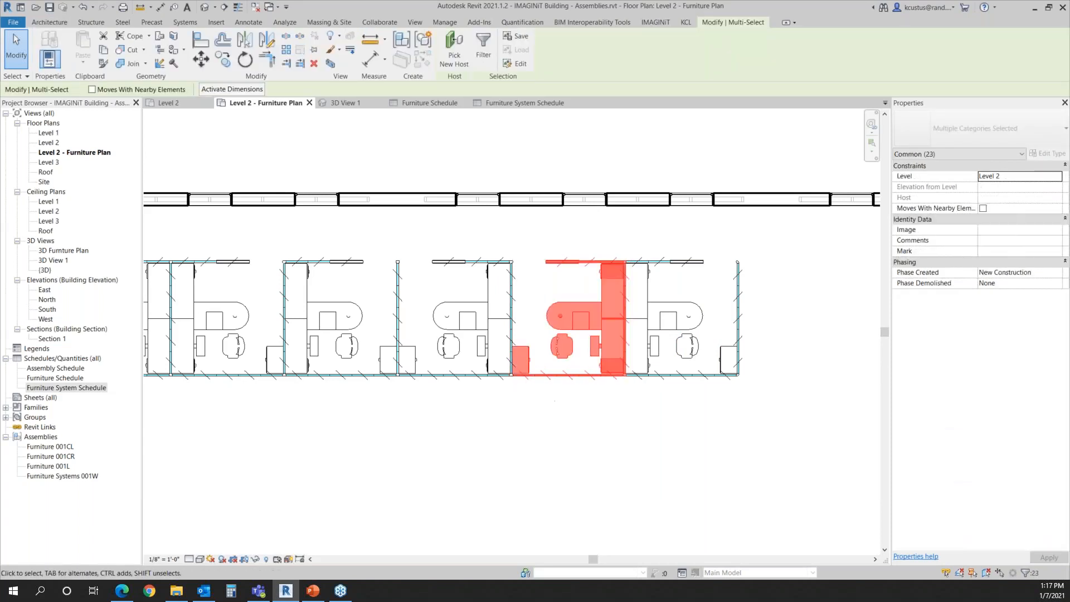
right_click(519, 247)
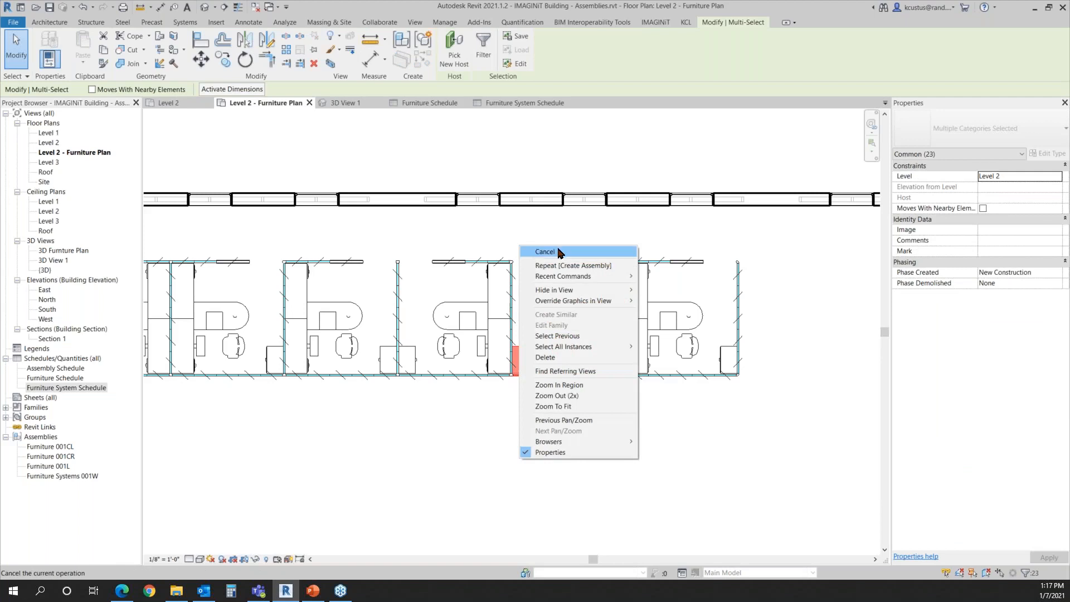
left_click(560, 229)
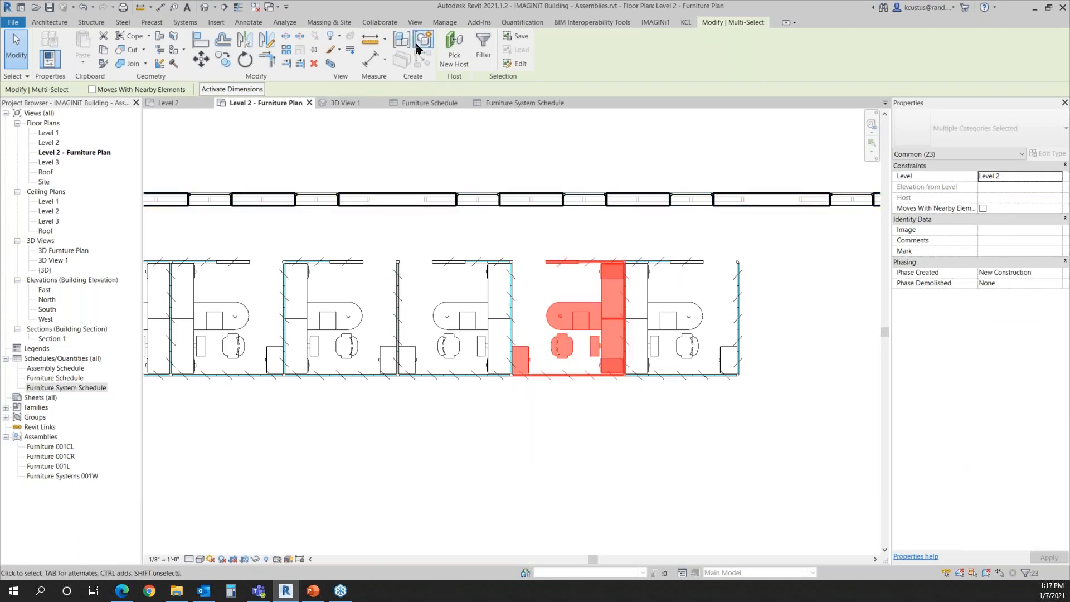
left_click(418, 42)
left_click(524, 251)
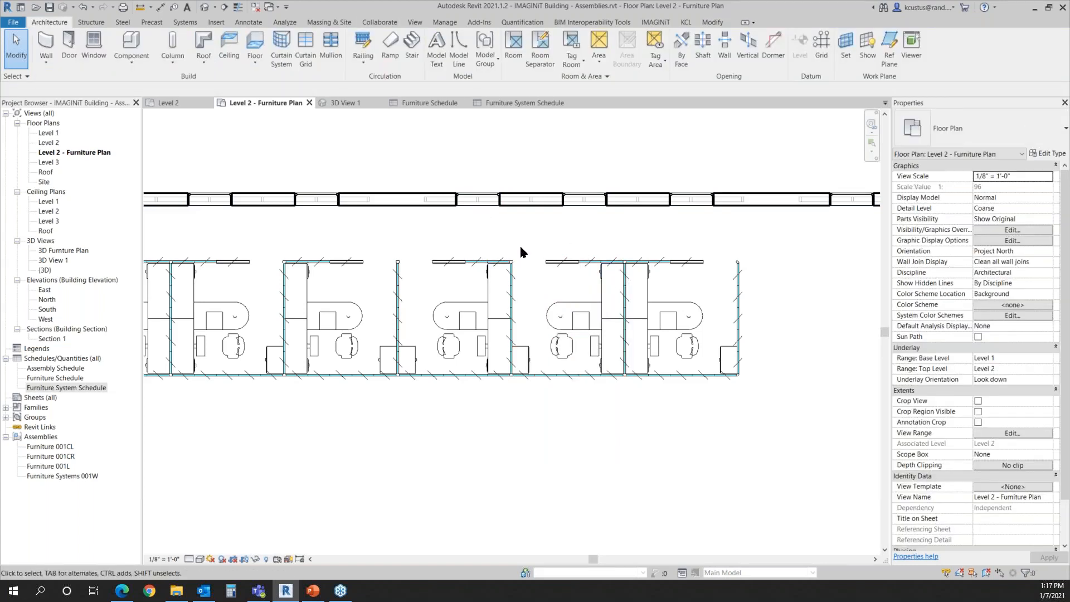
Create an assembly from all elements of the fifth workstation from the left, including its file cabinet and lower partition panels, named Furniture 001R
left_click_drag(520, 248, 637, 382)
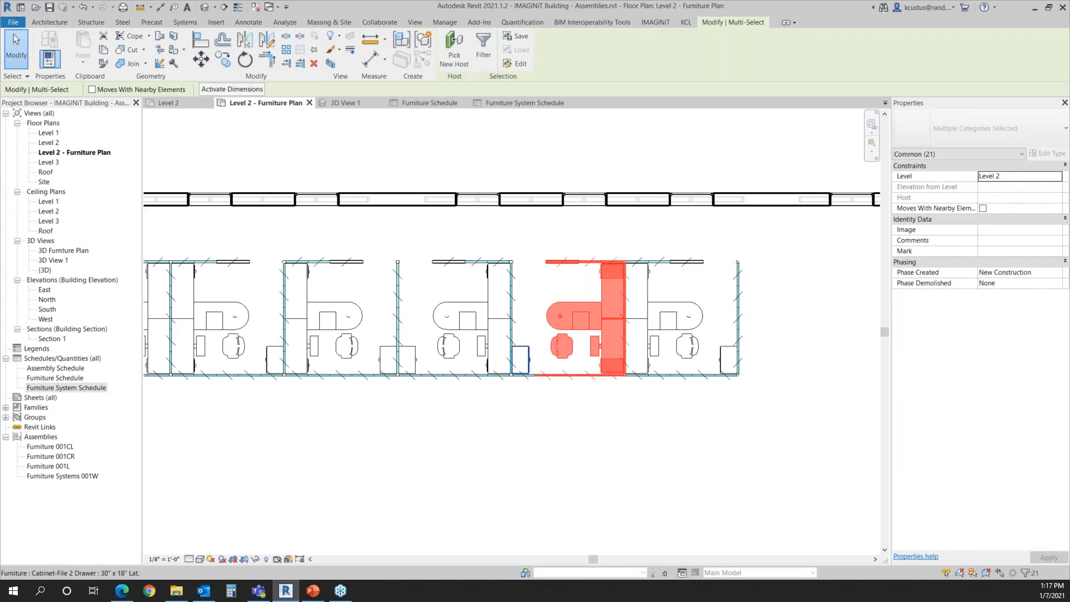
left_click(524, 359, "ctrl")
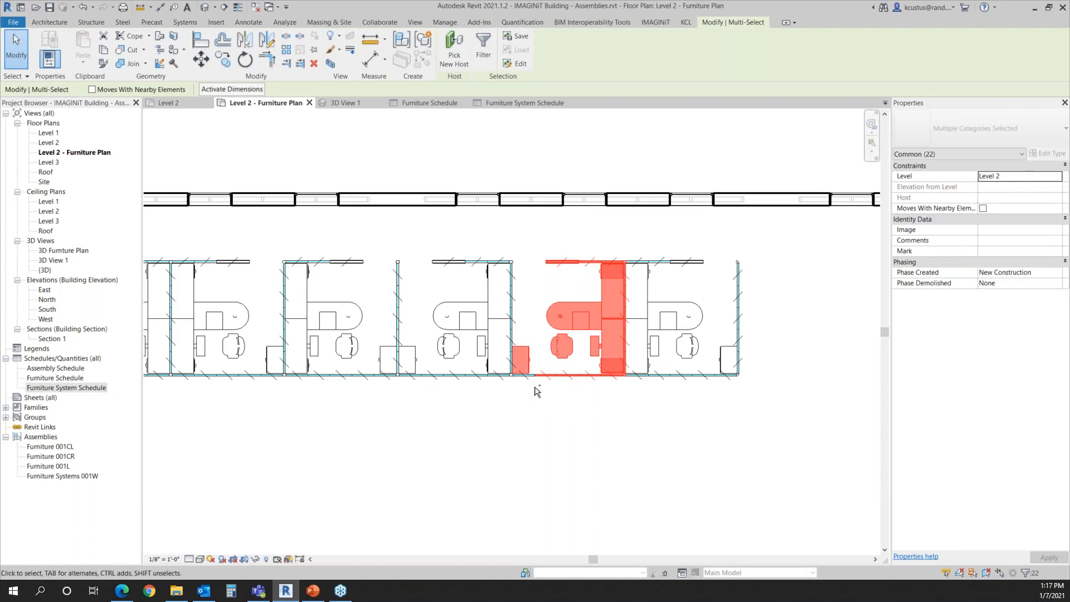
left_click(520, 375, "ctrl")
left_click(397, 44)
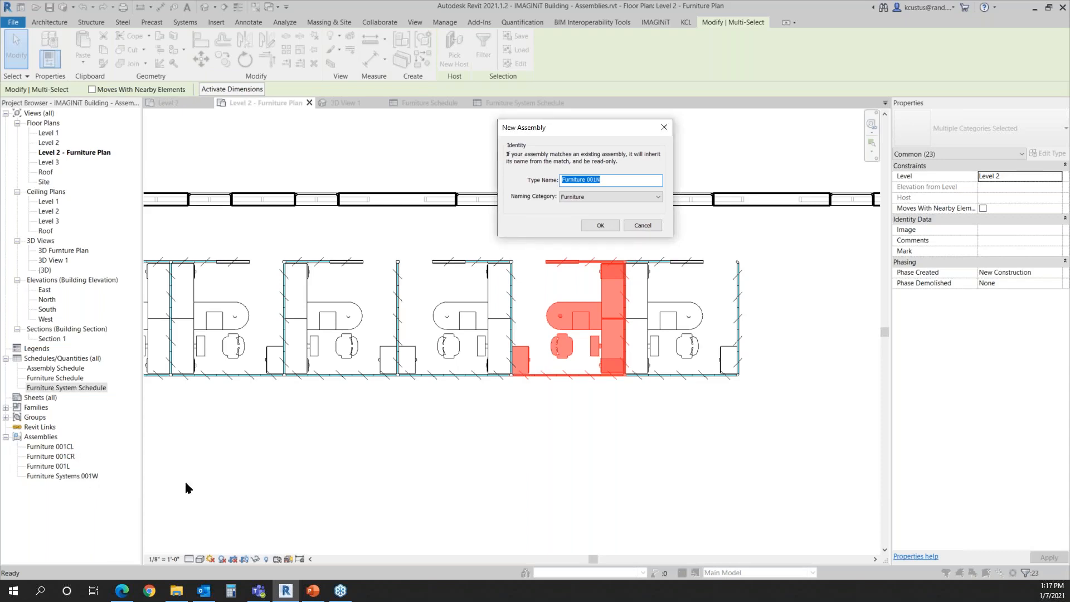
left_click(602, 180)
left_click(598, 225)
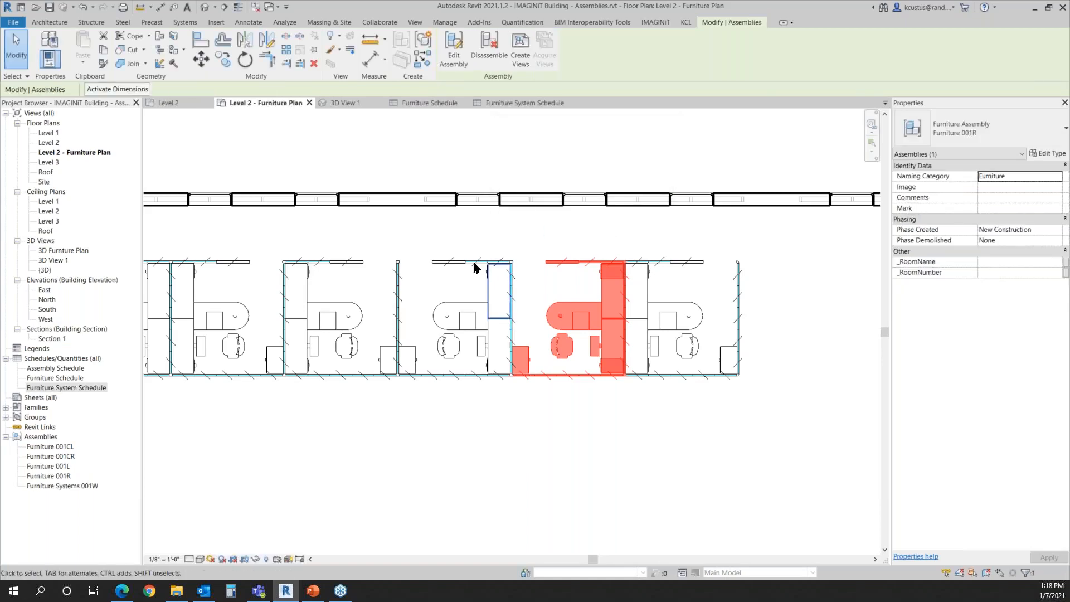
left_click(418, 238)
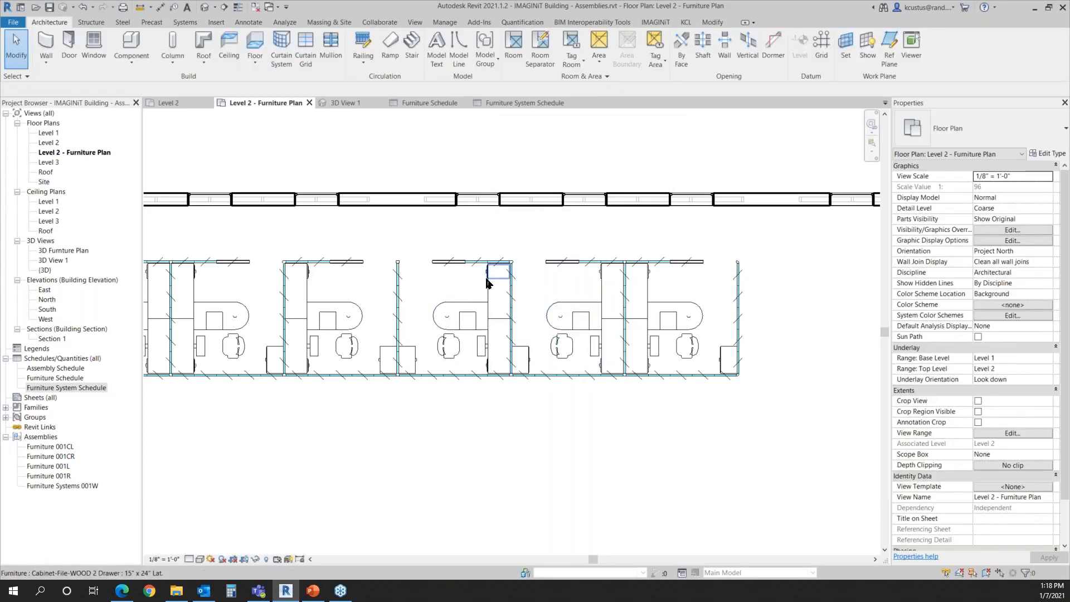
Open the Assembly Schedule and check which assemblies have no Type Mark
scroll(461, 452, "down", 2)
mouse_move(461, 452)
middle_mouse_down()
mouse_move(455, 465)
mouse_move(468, 458)
middle_mouse_up()
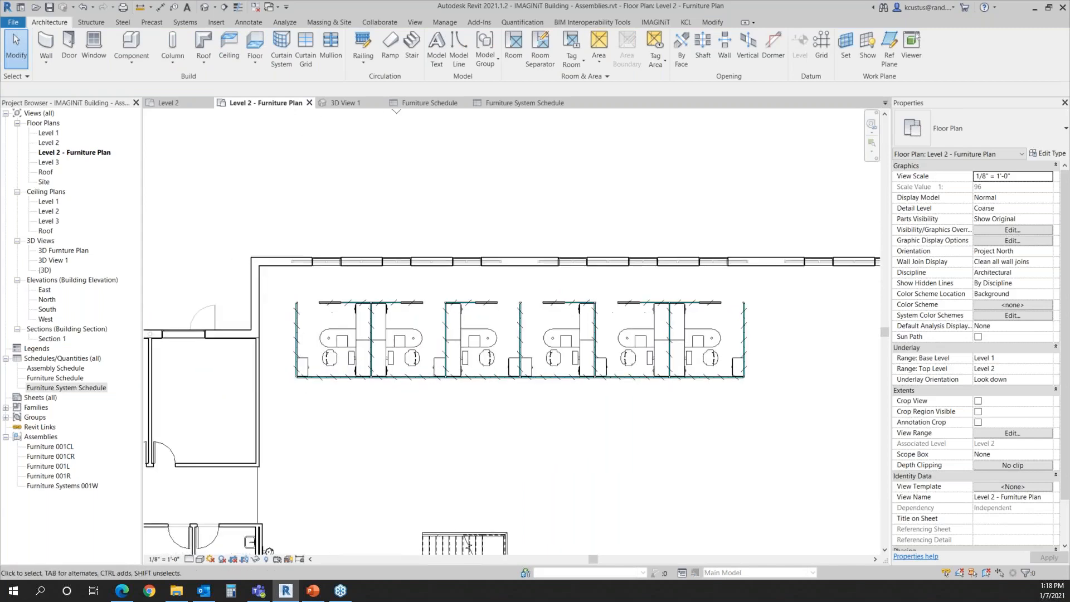
scroll(580, 396, "up", 2)
middle_click_drag(553, 436, 583, 405)
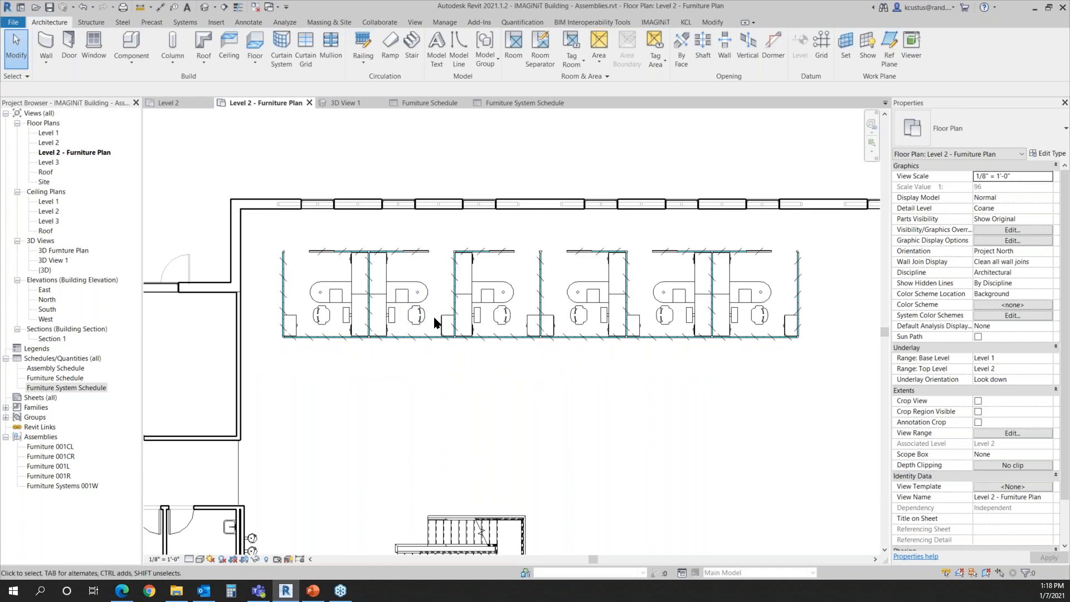
left_click(58, 377)
left_click(54, 369)
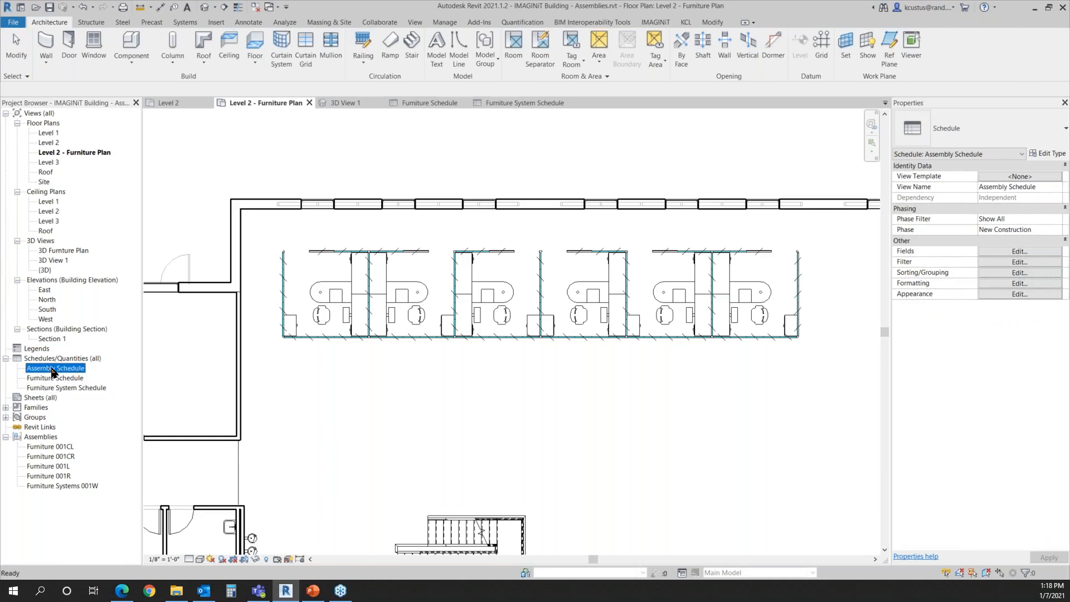
double_click(52, 371)
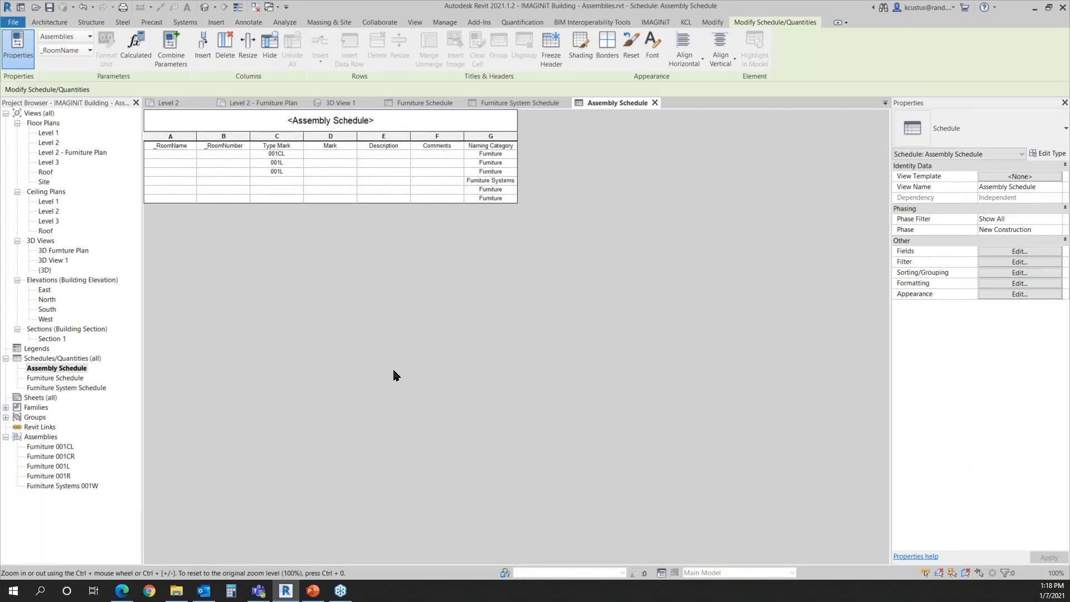
left_click(486, 186)
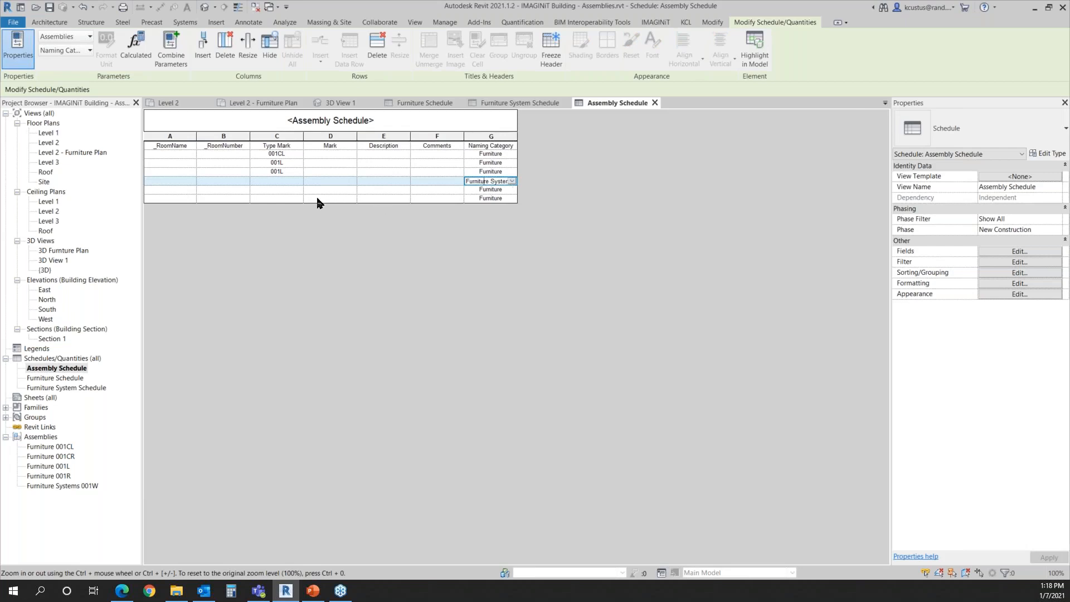
left_click(285, 188)
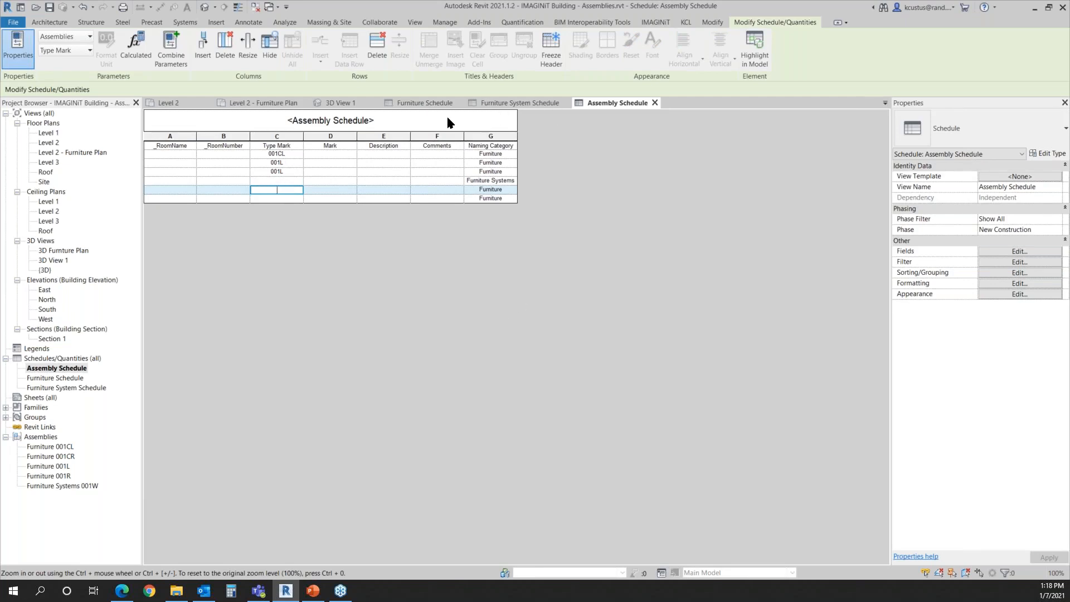
Set the Type Mark of the rightmost workstation's assembly type to 001CR in the Level 2 furniture plan
left_click(286, 106)
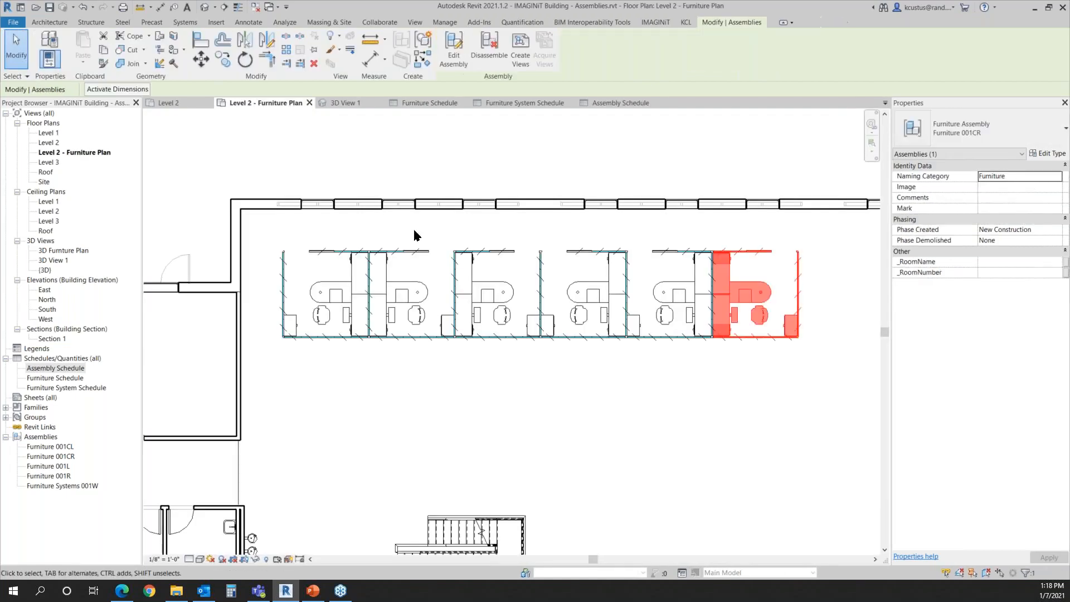
left_click(1048, 154)
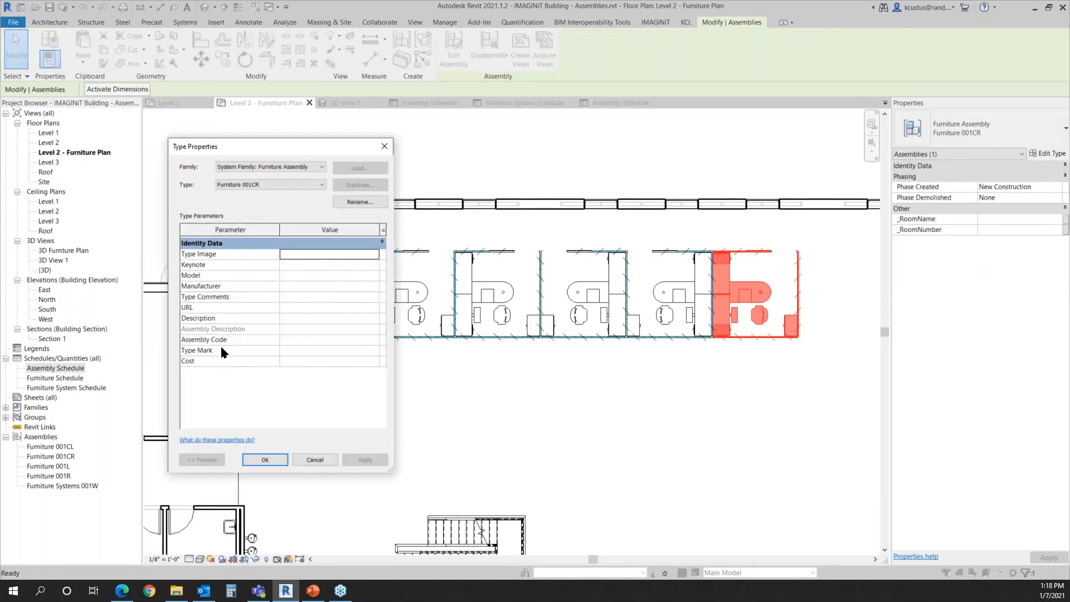
left_click(291, 350)
type("001CR")
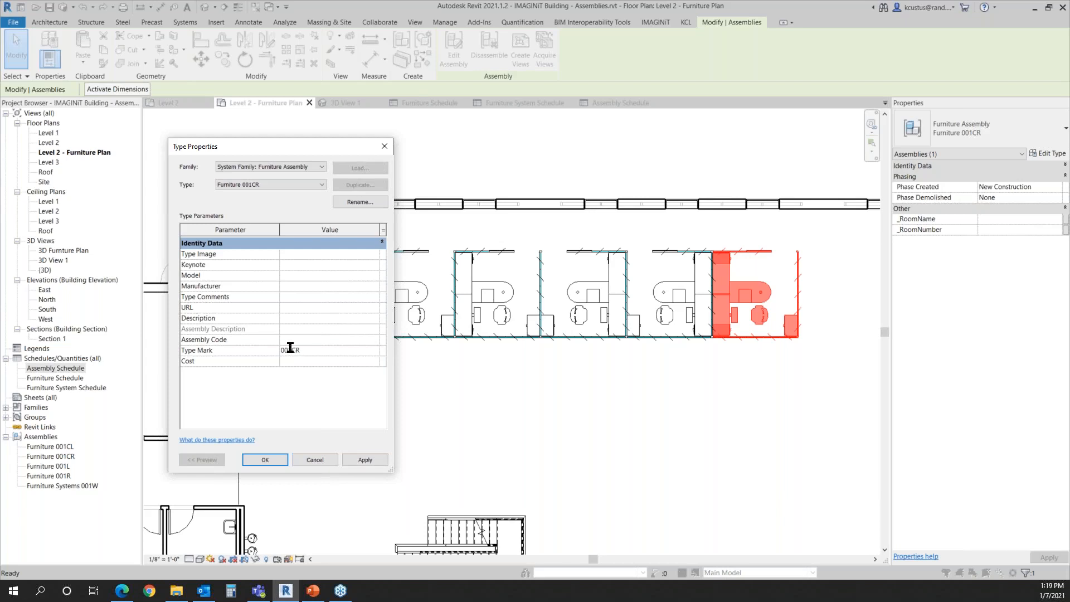
left_click(265, 459)
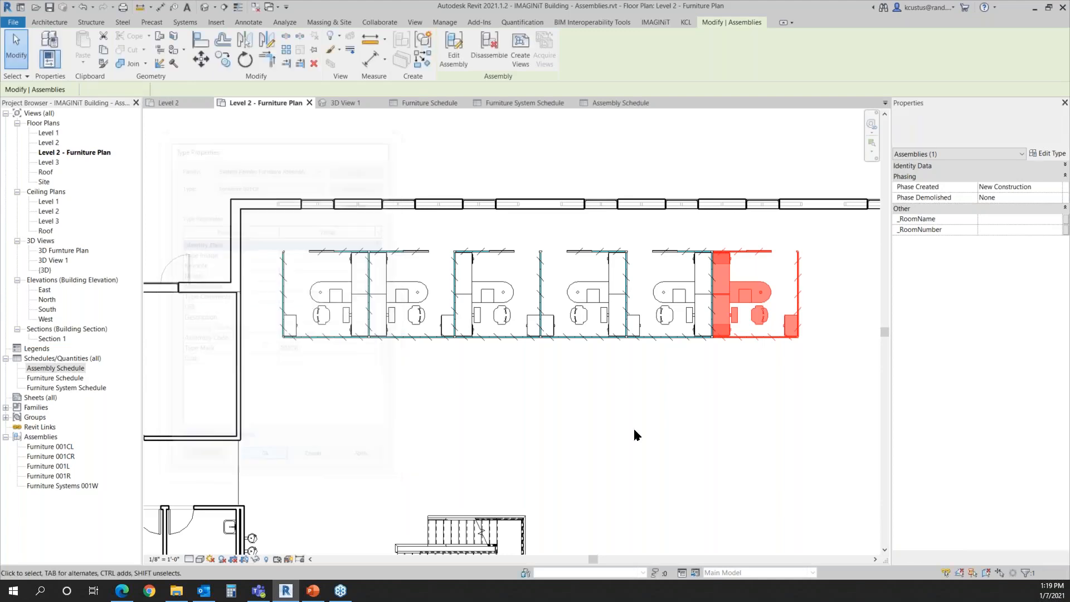
left_click(636, 434)
Set the Type Mark of the fifth workstation's assembly type to 001R and clear the selection
left_click(672, 318)
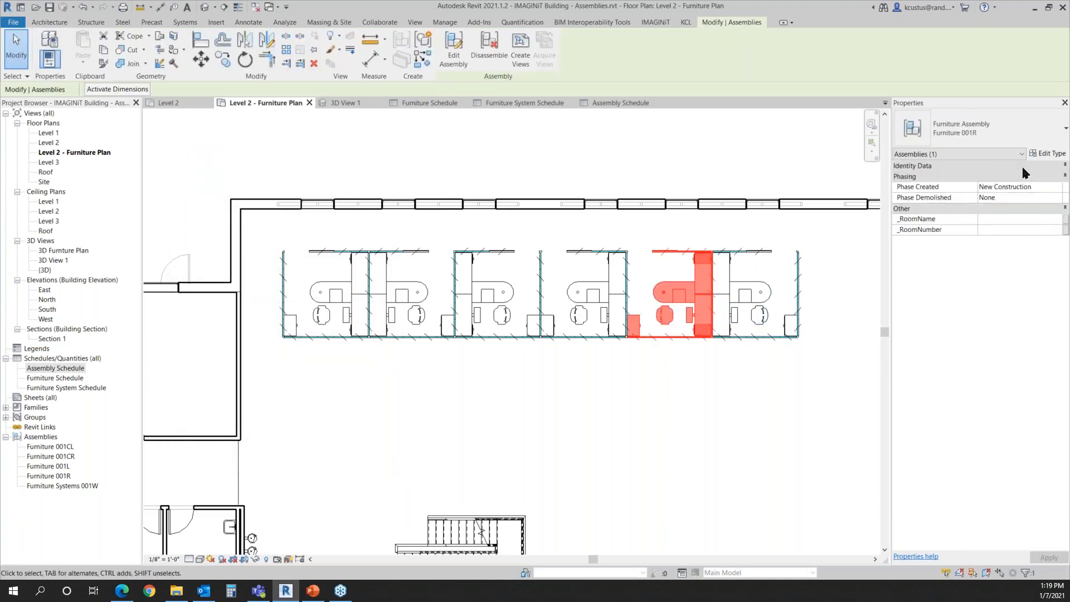
left_click(1047, 154)
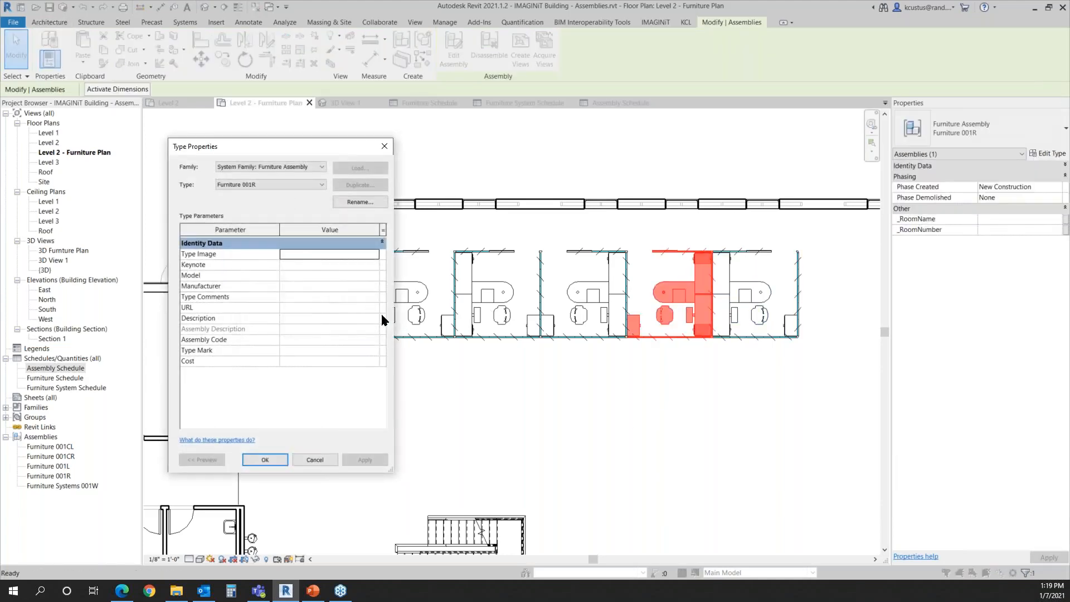
left_click(293, 340)
left_click(283, 350)
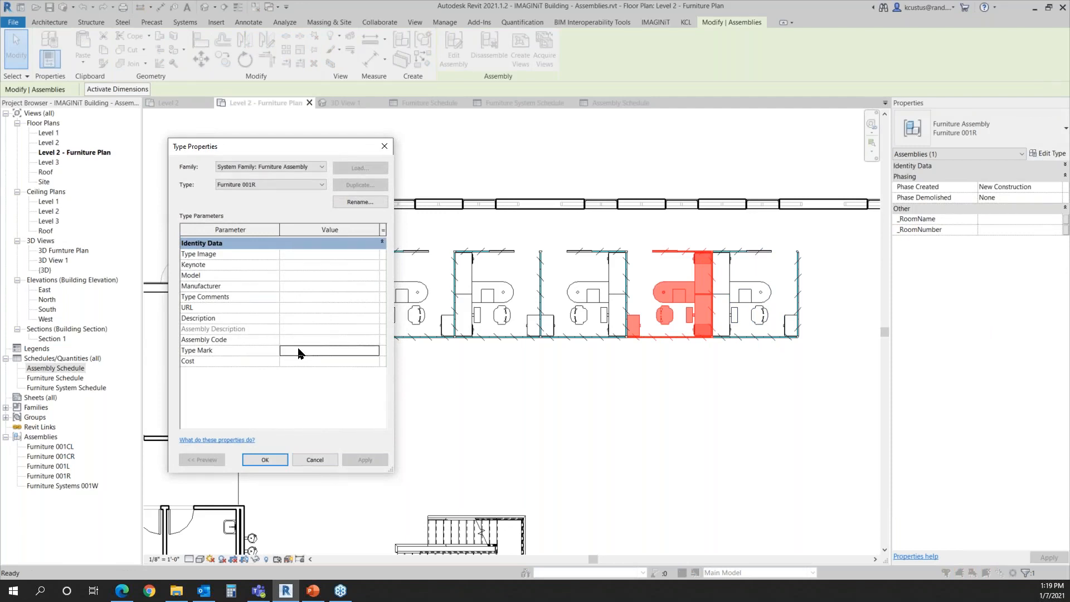
type("001R")
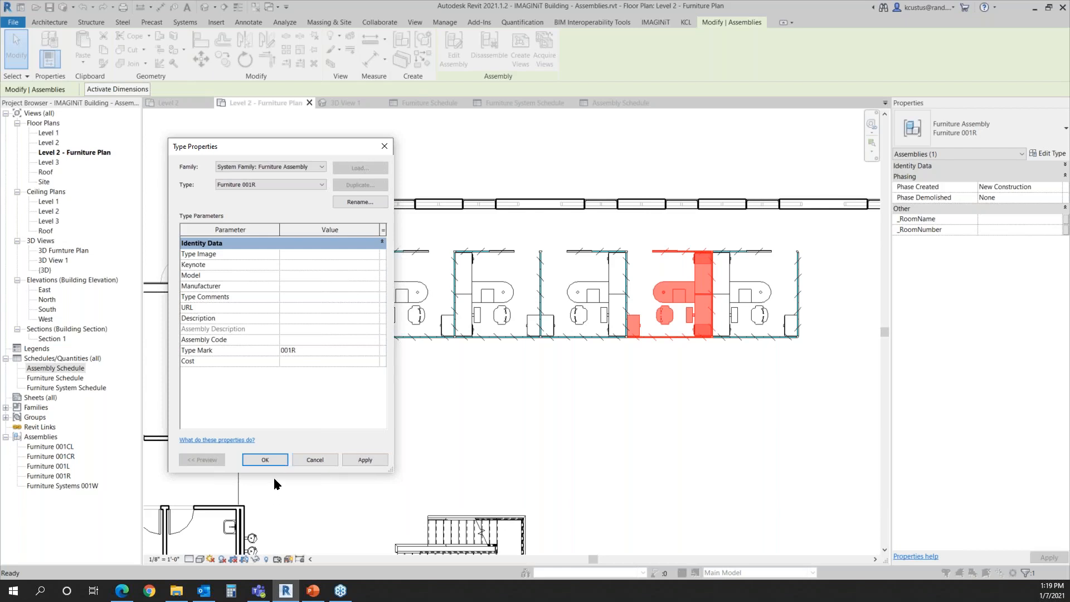
left_click(273, 458)
left_click(509, 407)
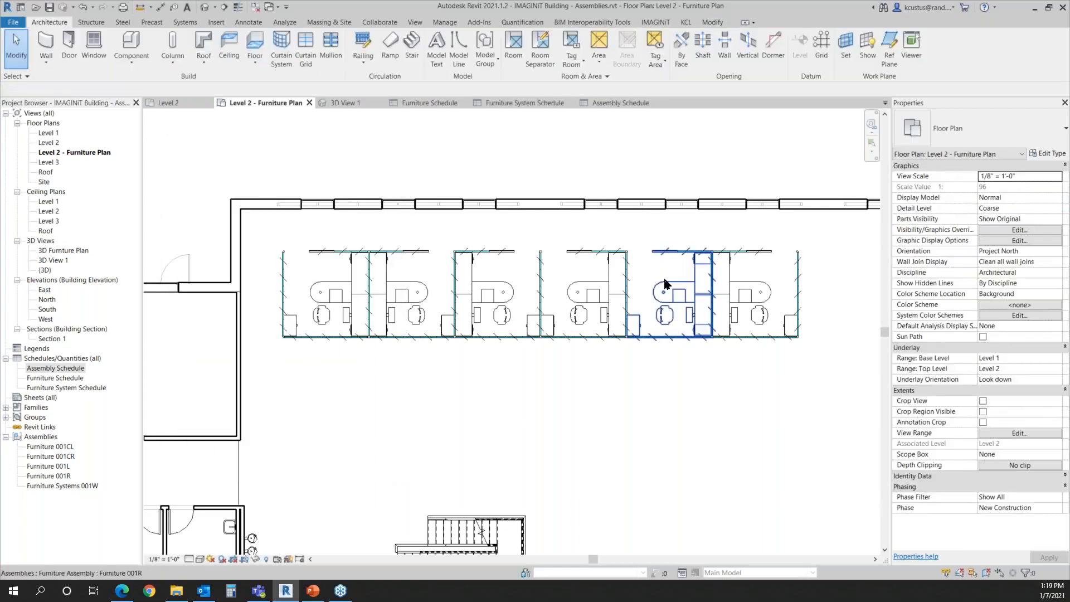
double_click(581, 304)
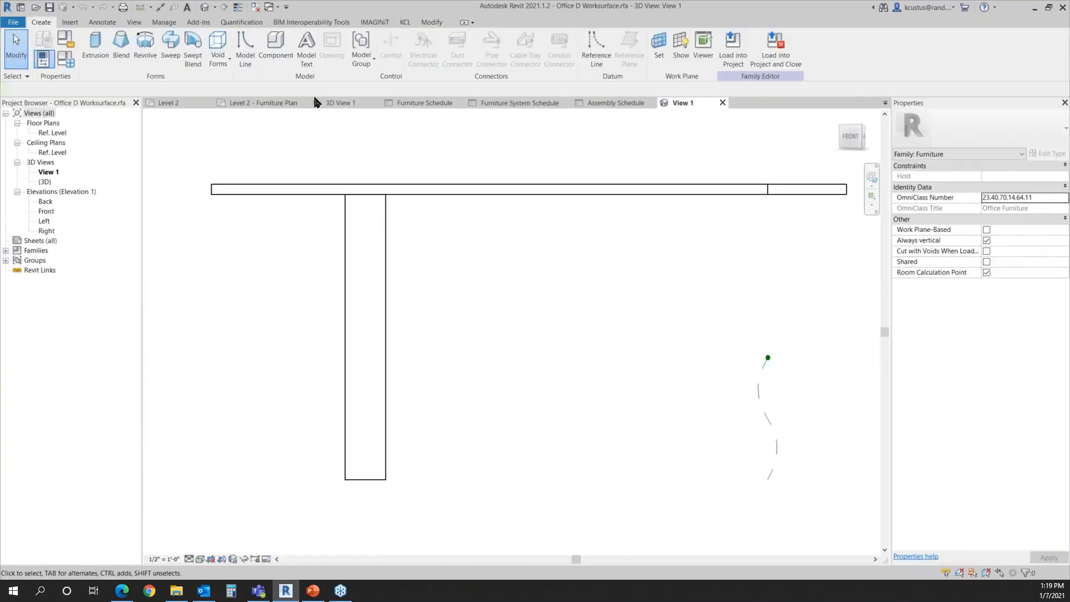
Highlight the Furniture Systems assembly in the plan from its Assembly Schedule row and set its Type Mark to 001W
left_click(586, 104)
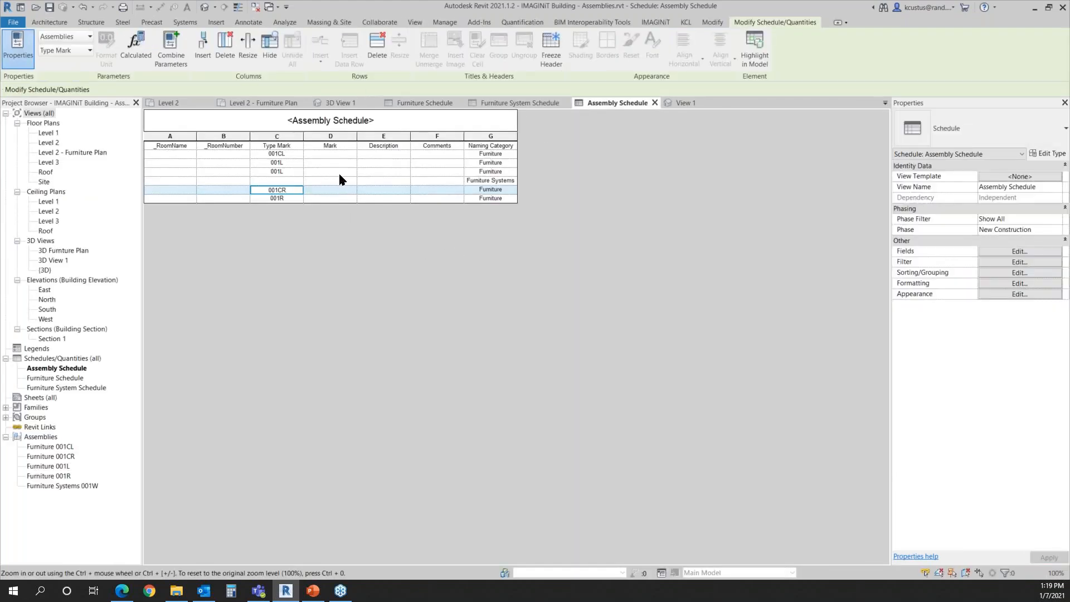
left_click(336, 178)
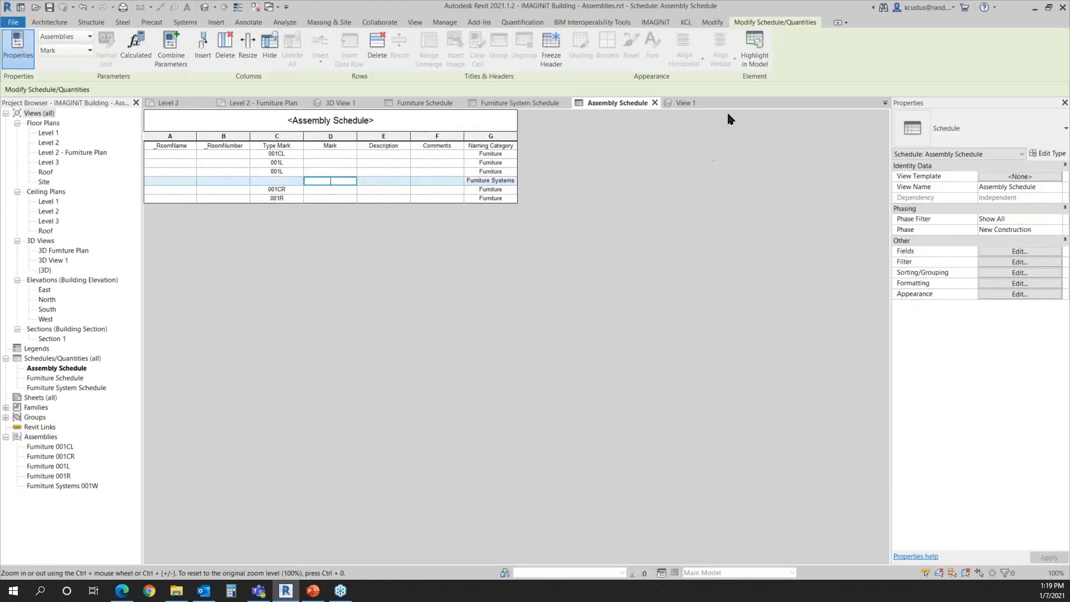
left_click(758, 53)
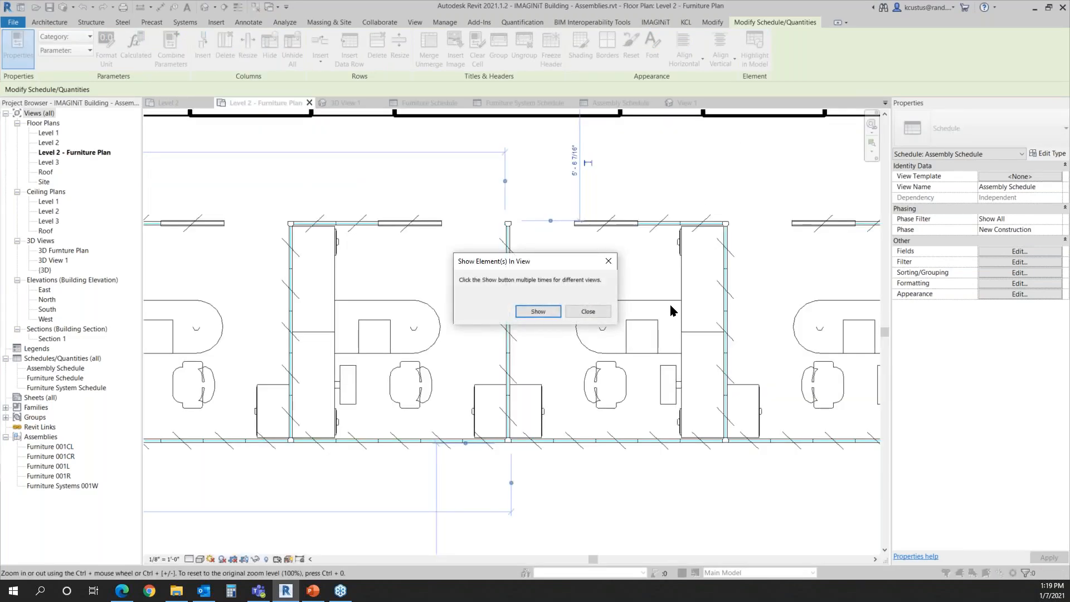
left_click(586, 311)
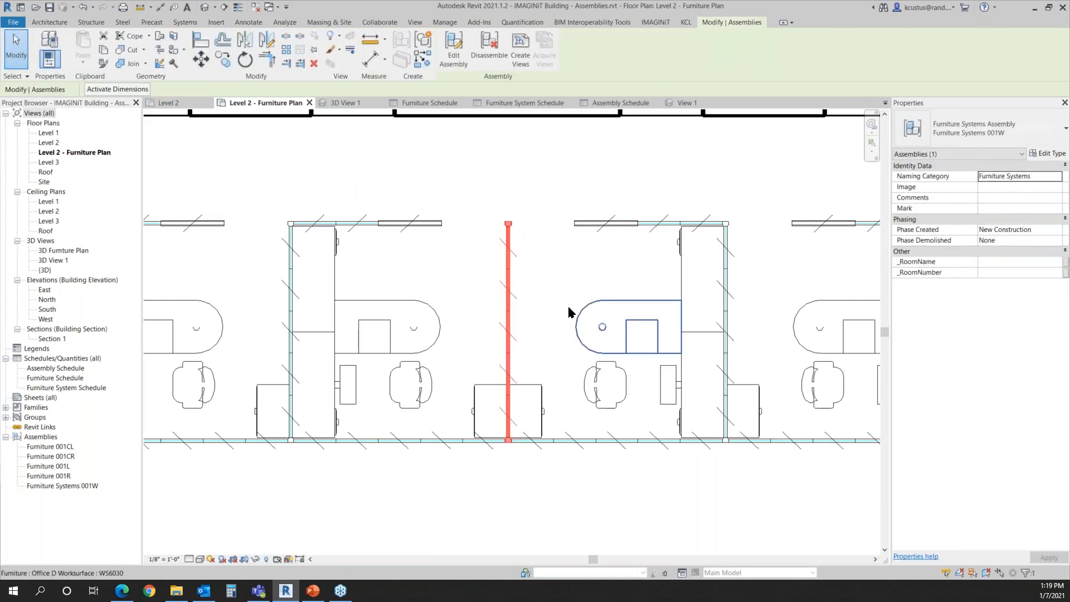
scroll(571, 311, "down", 3)
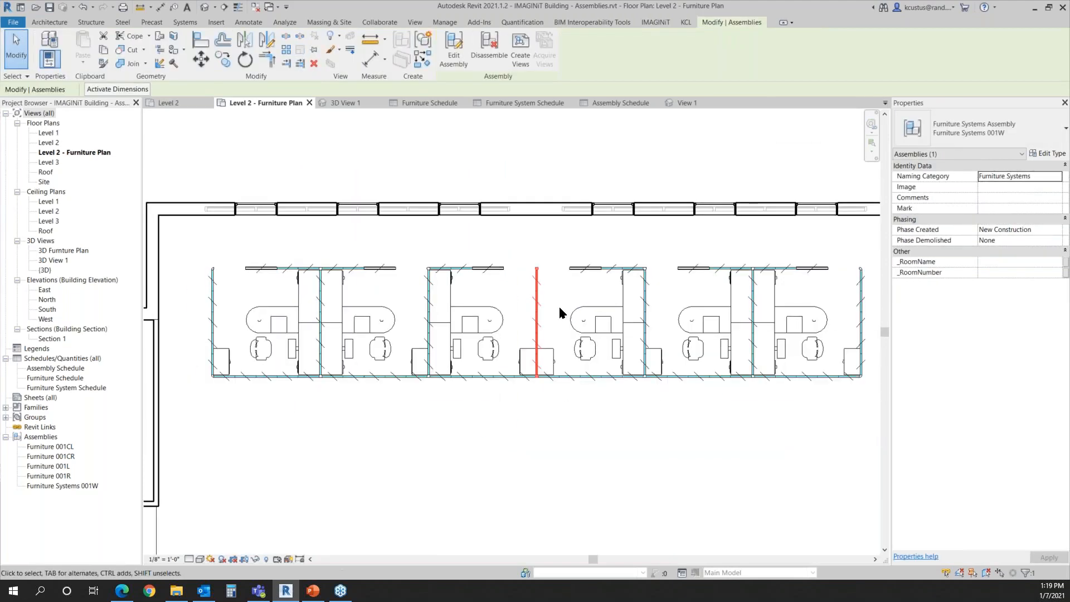
left_click(1052, 154)
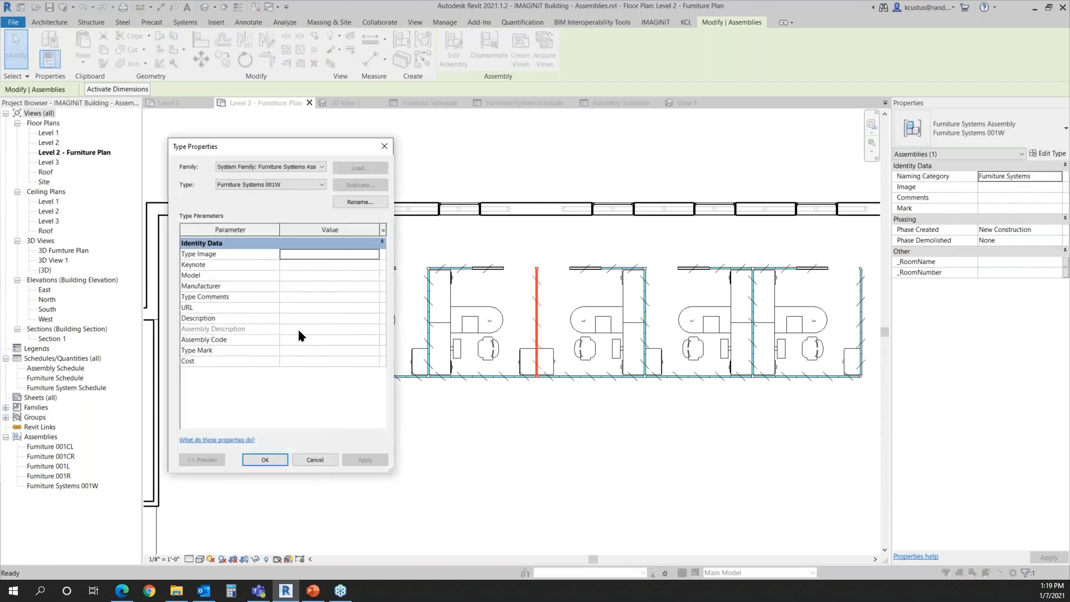
left_click(294, 349)
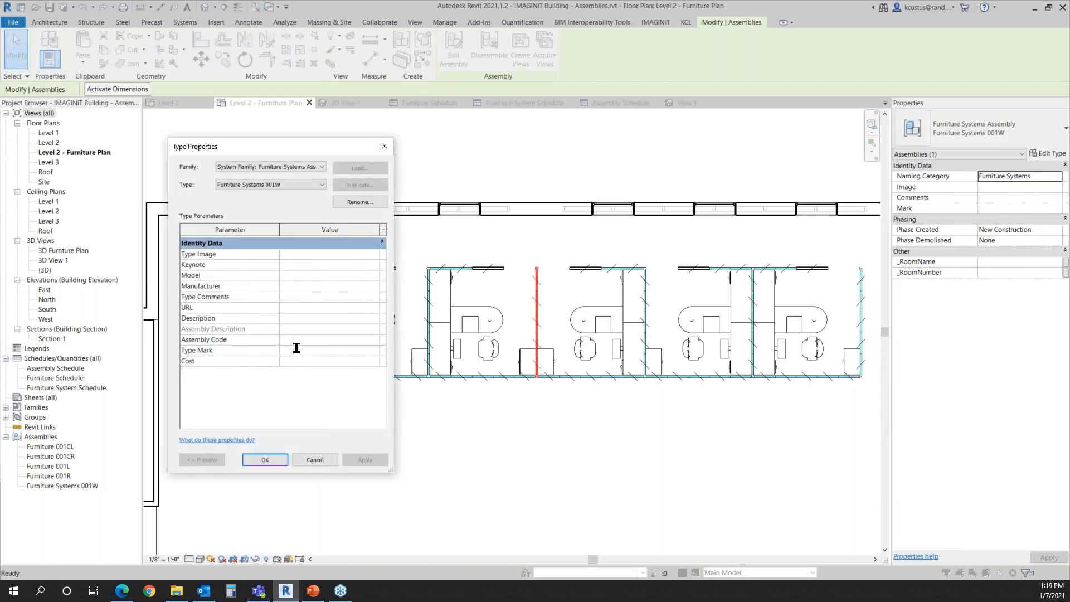
type("001W")
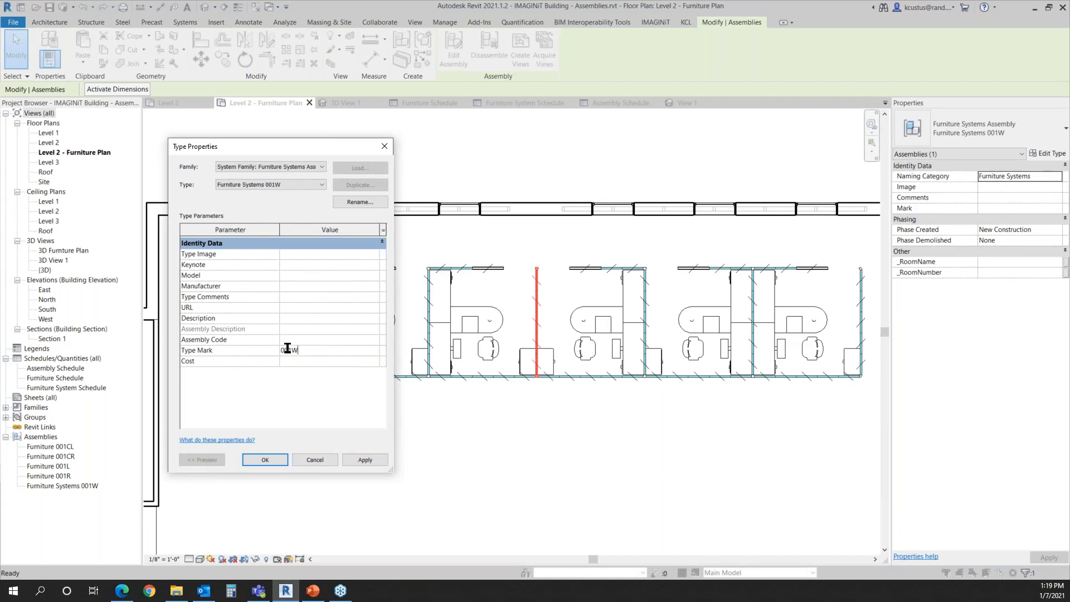
left_click(273, 458)
left_click(437, 495)
scroll(516, 435, "down", 3)
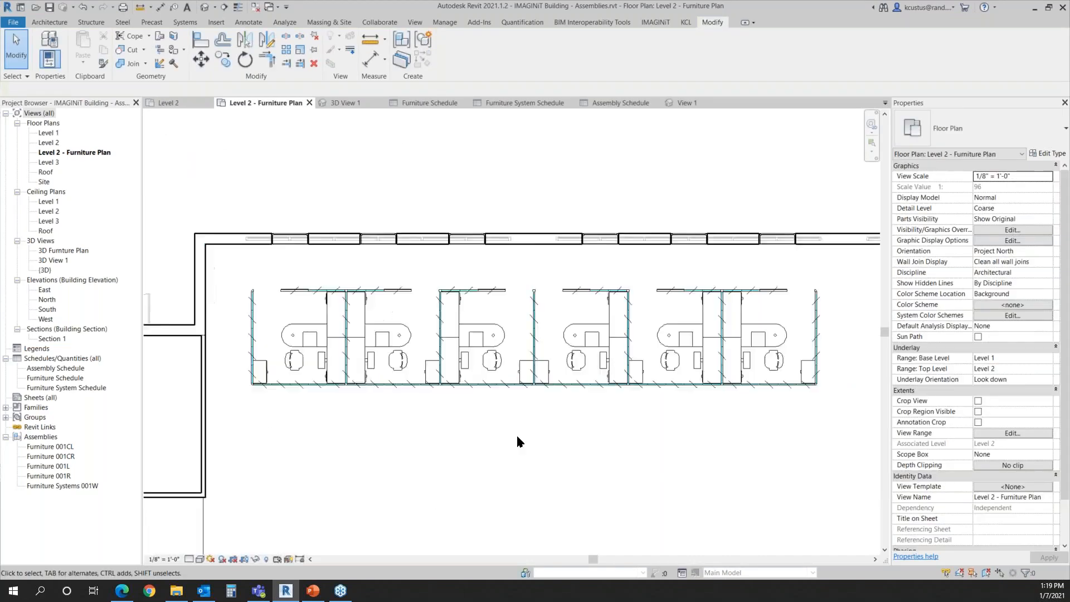
Open the Assembly Schedule and set the _RoomNumber of the 001CL assembly to 201
middle_click_drag(569, 549, 578, 494)
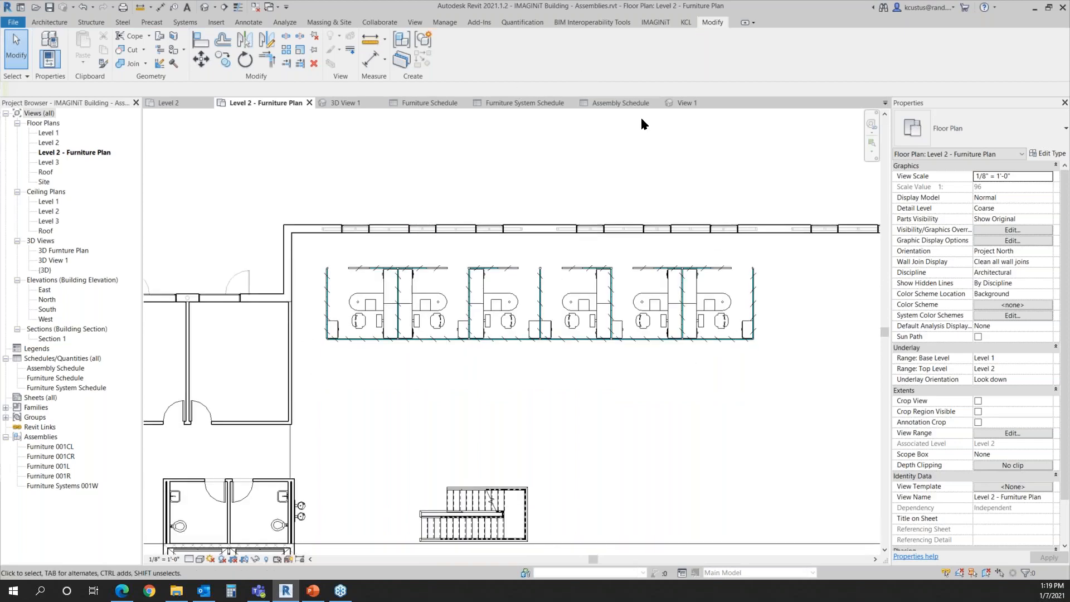
left_click(617, 104)
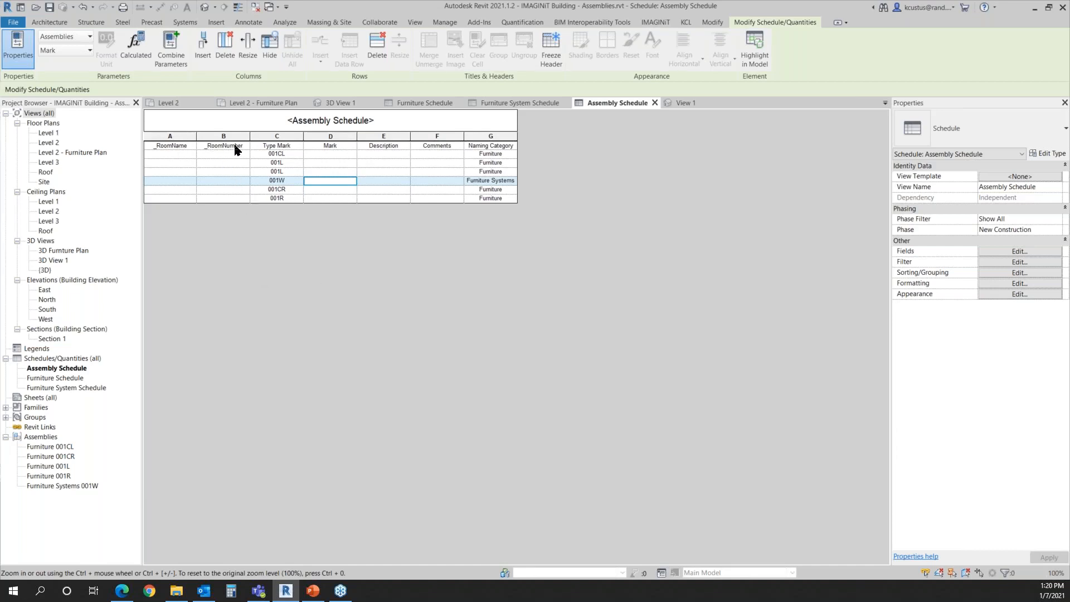
left_click(189, 155)
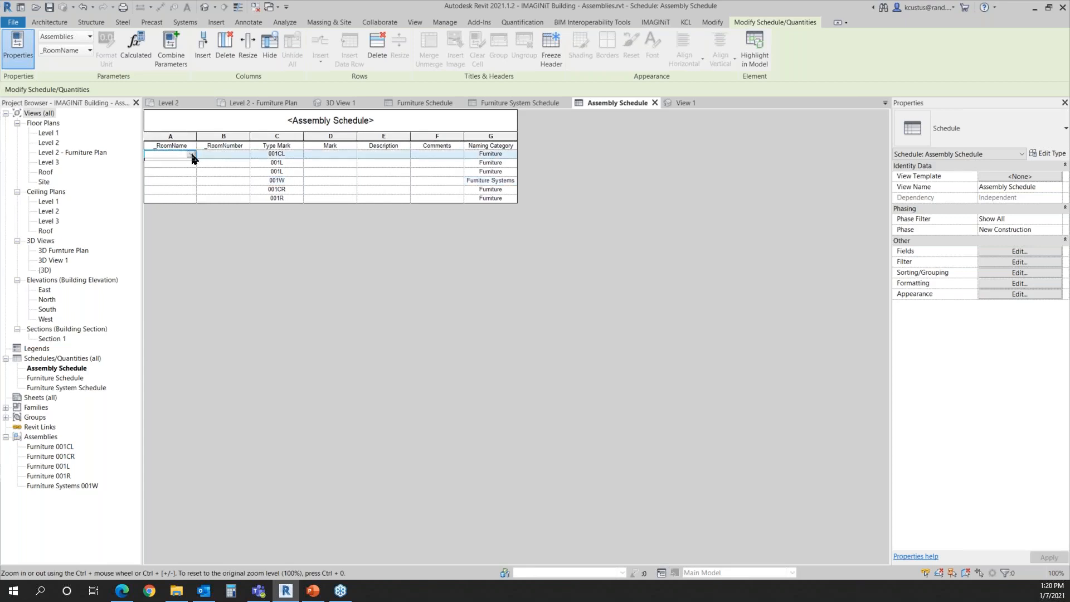
left_click(221, 154)
type("201")
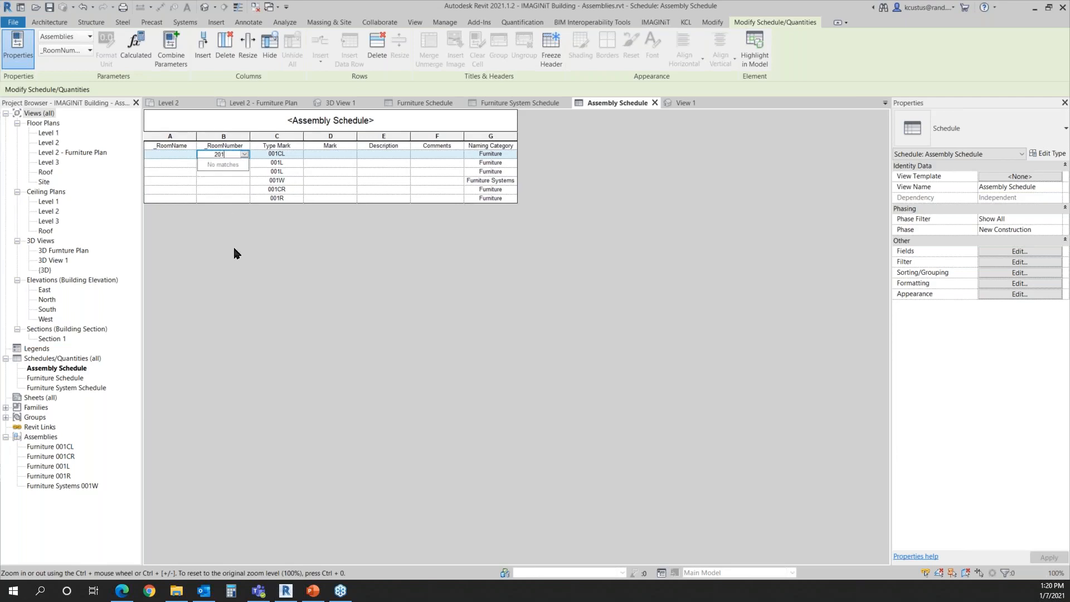
key("Return")
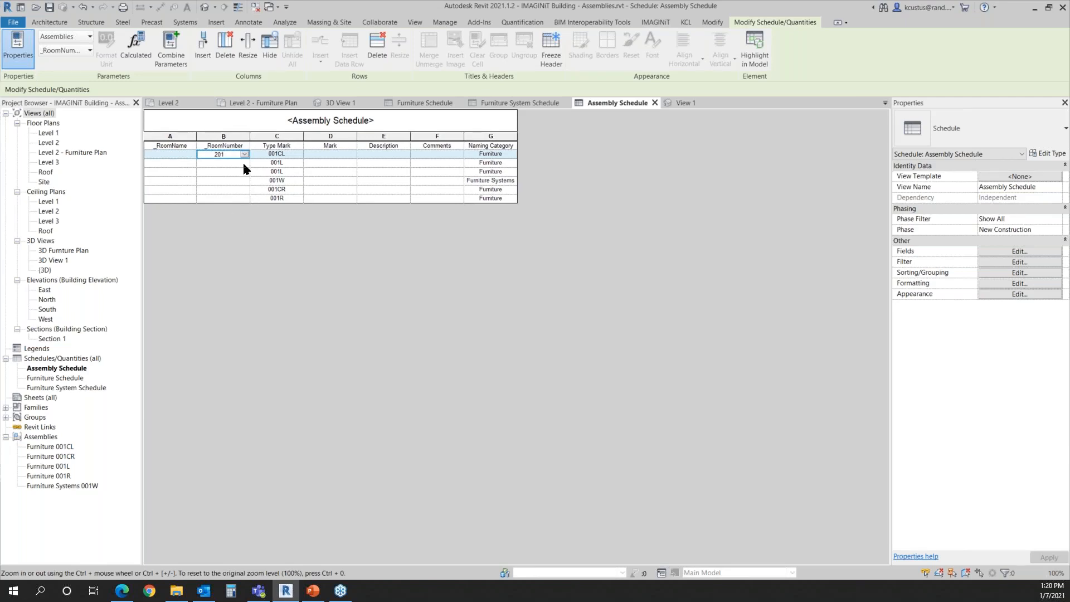
Set the _RoomNumber of both 001L assemblies to 201 in the Assembly Schedule
left_click(242, 162)
type("201")
left_click(206, 173)
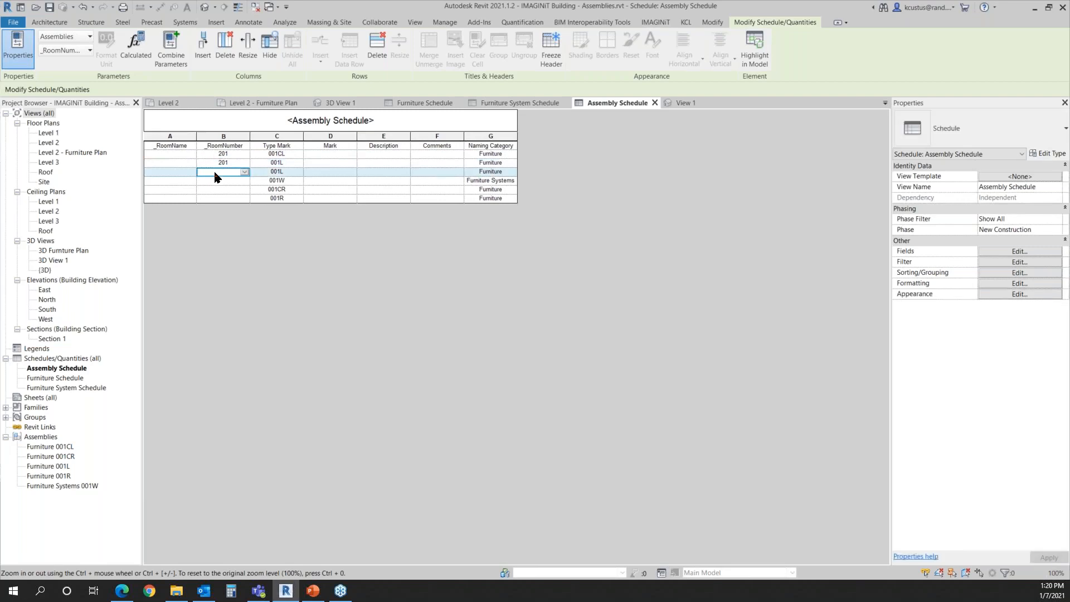
left_click(243, 163)
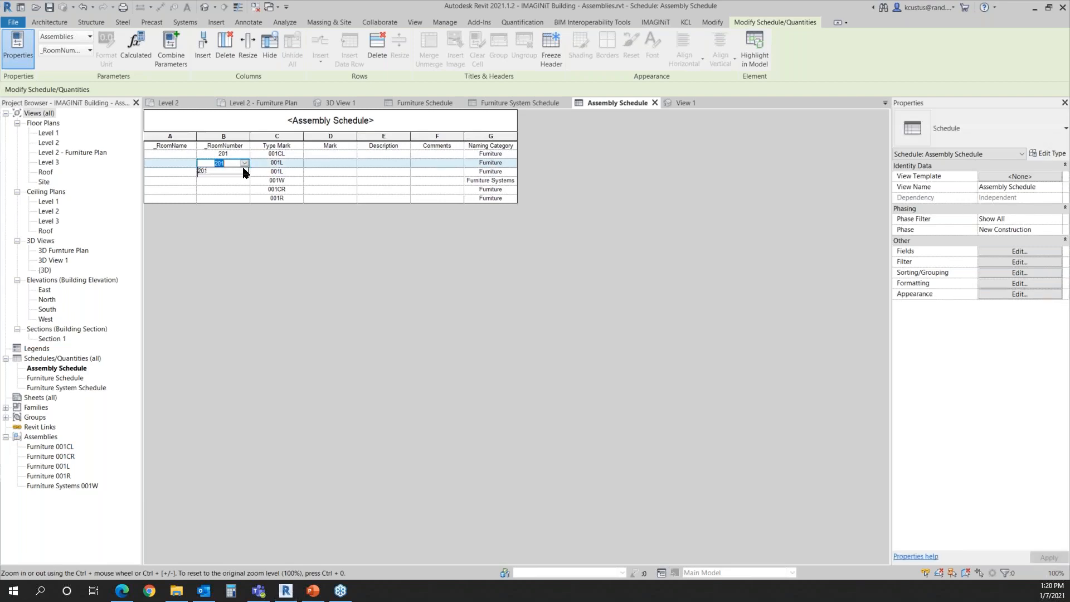
left_click(241, 173)
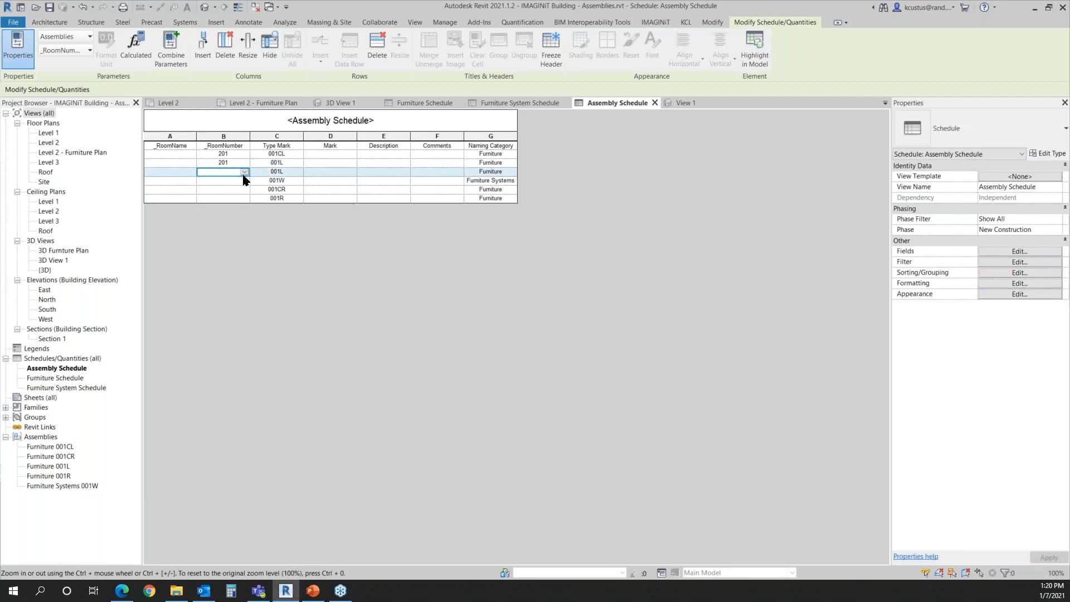
left_click(245, 171)
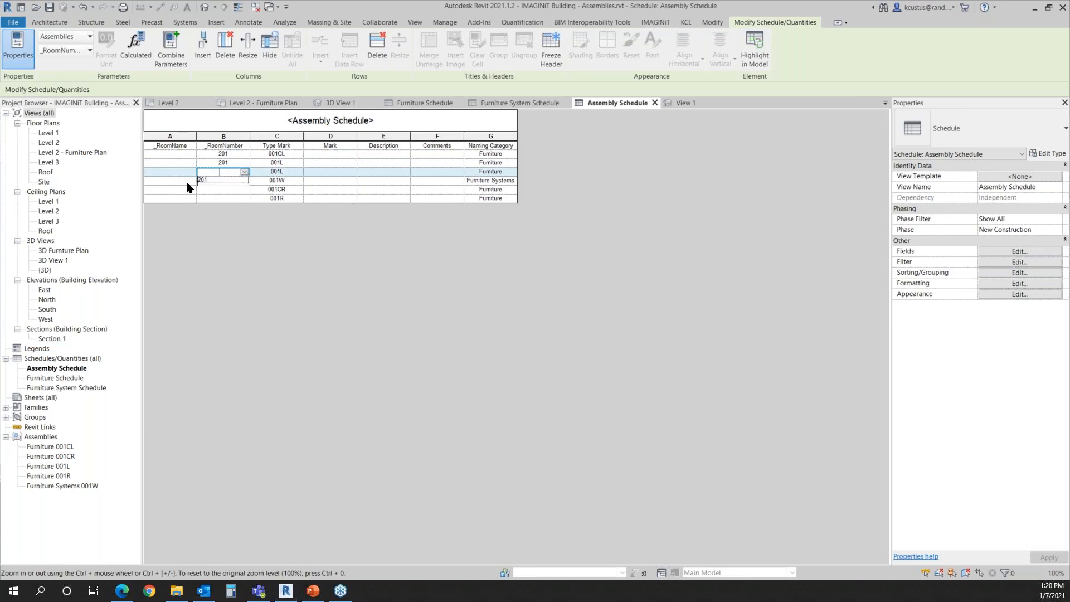
left_click(225, 179)
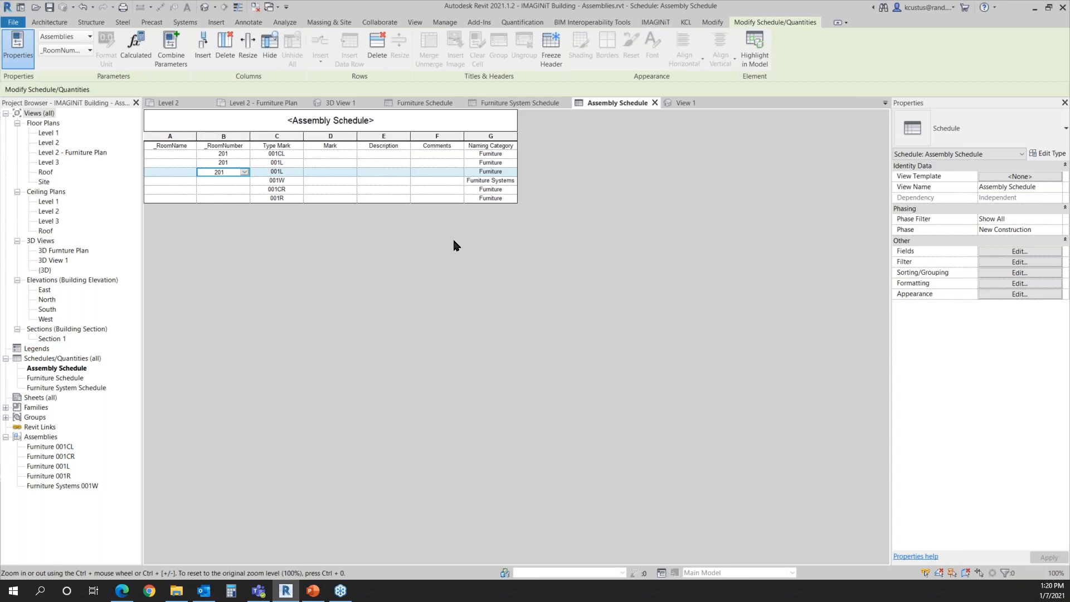
Check which Naming Category options the schedule offers for the 001W and 001CL assemblies, leaving their categories as they are
left_click(508, 181)
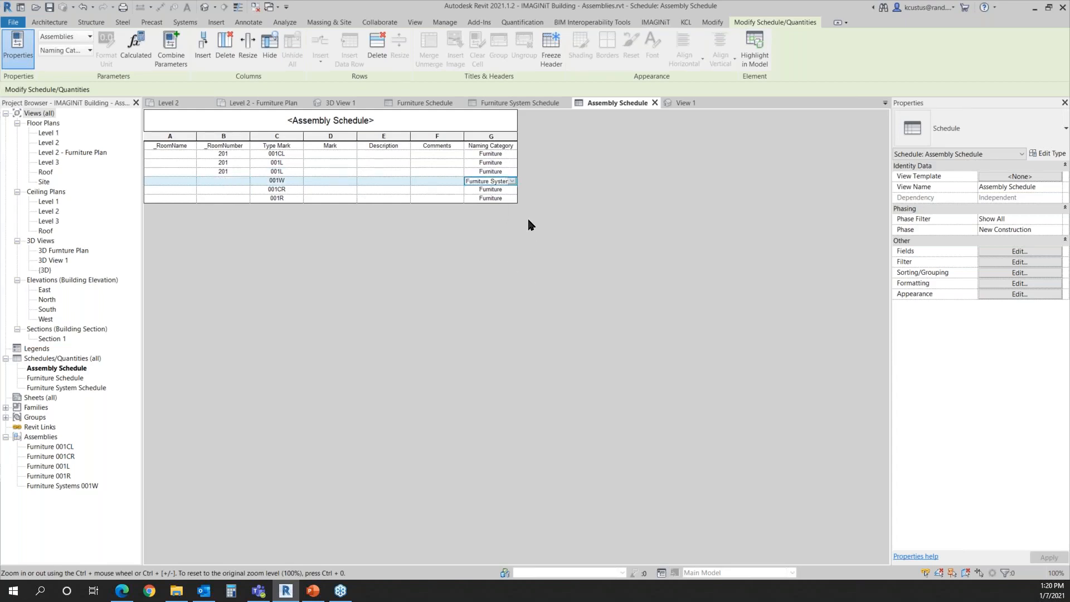
left_click(512, 182)
left_click(490, 189)
left_click_drag(467, 181, 512, 181)
left_click(516, 165)
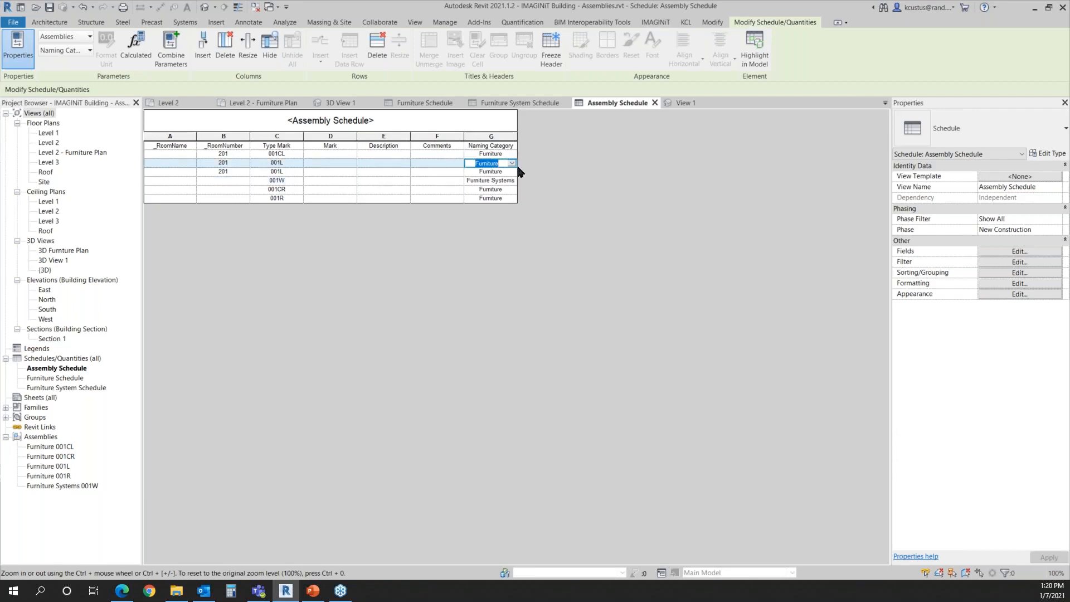
left_click(512, 154)
left_click(512, 155)
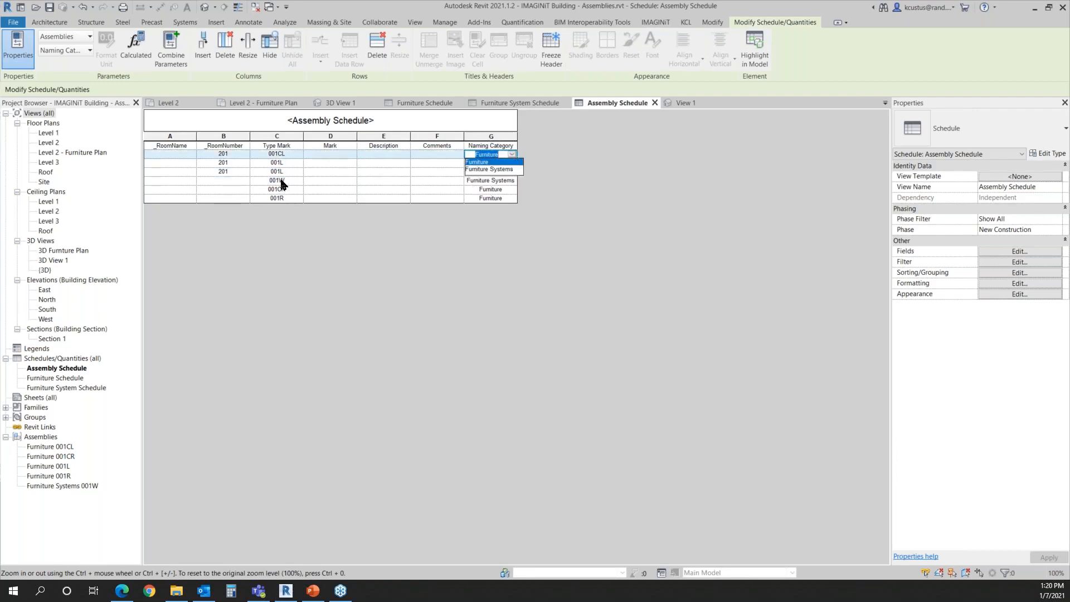
left_click(485, 227)
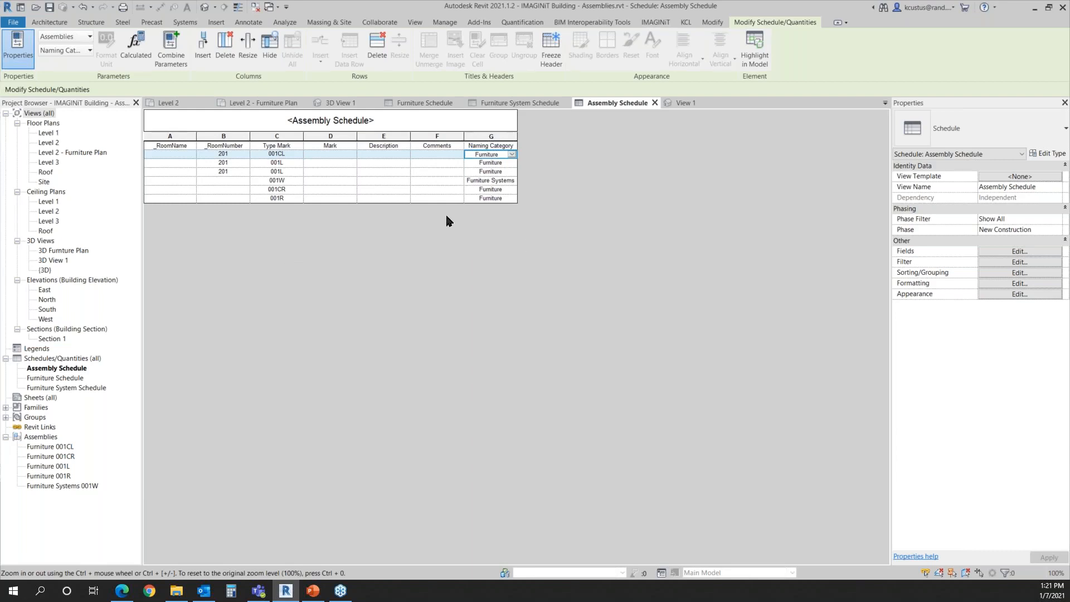
Review the room names and numbers in the Furniture Schedule and Furniture System Schedule, and return to the Assembly Schedule
left_click(452, 105)
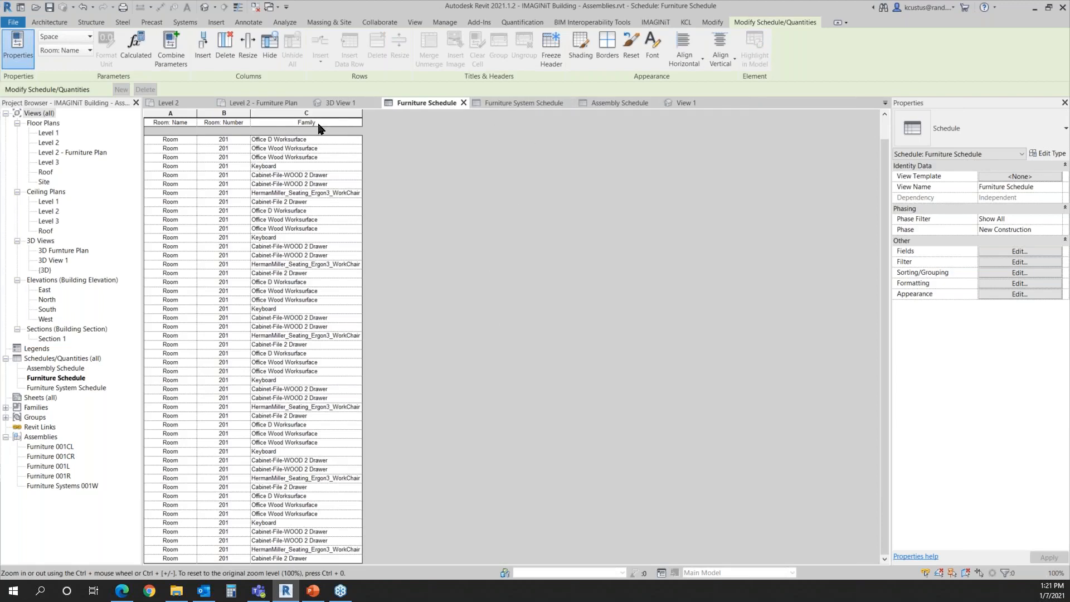
left_click(502, 103)
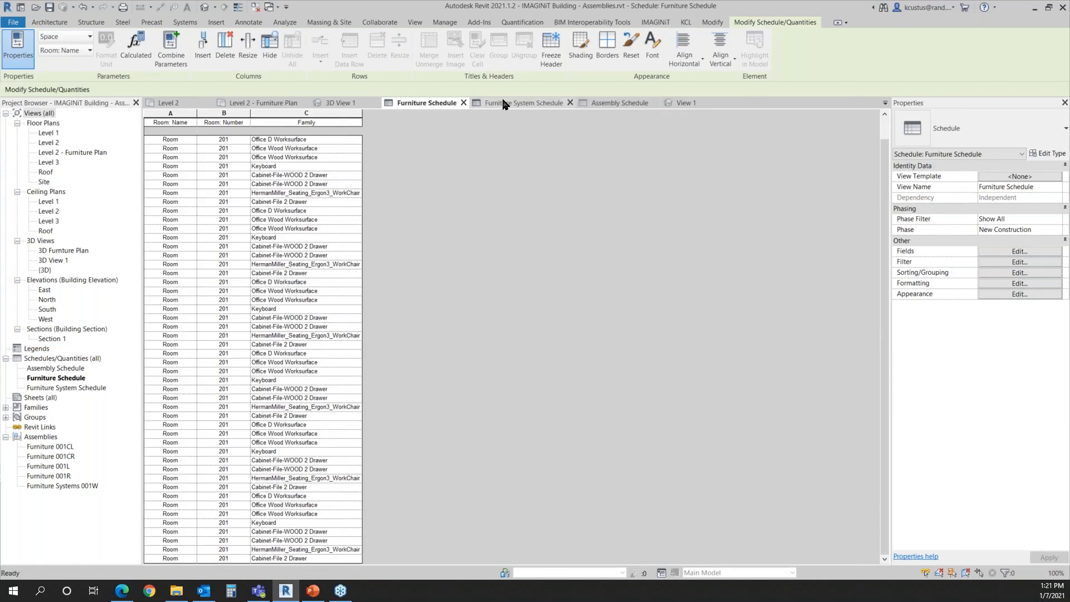
scroll(306, 346, "down", 10)
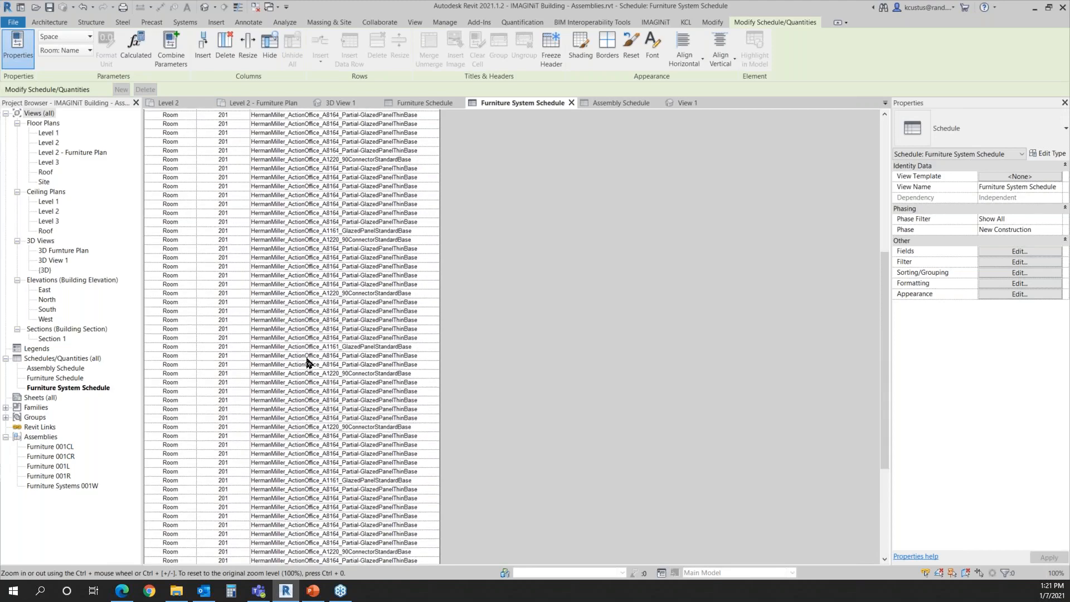
scroll(310, 382, "up", 10)
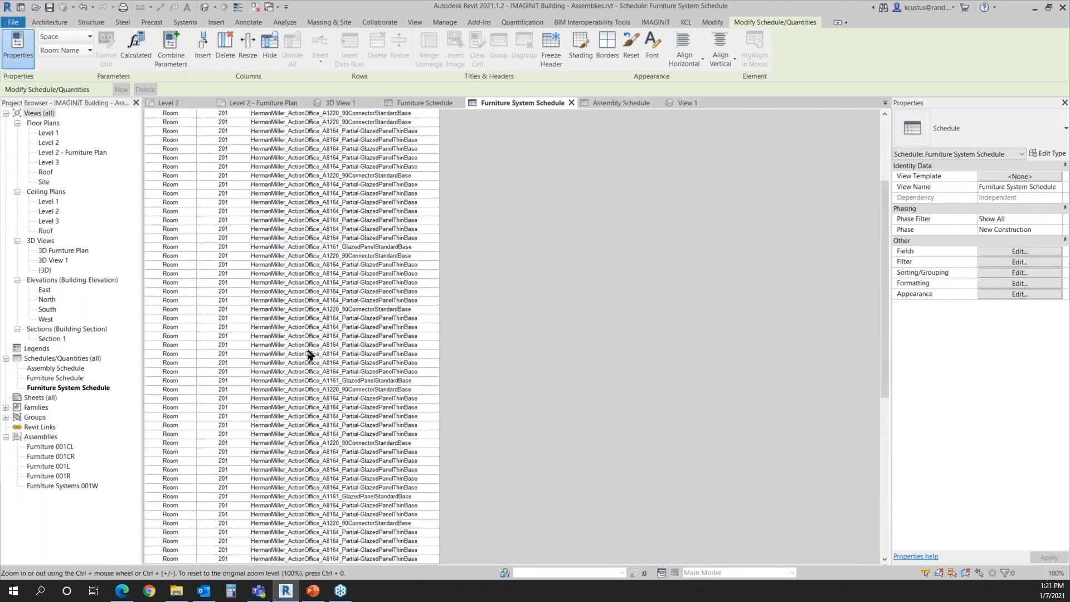
left_click(622, 105)
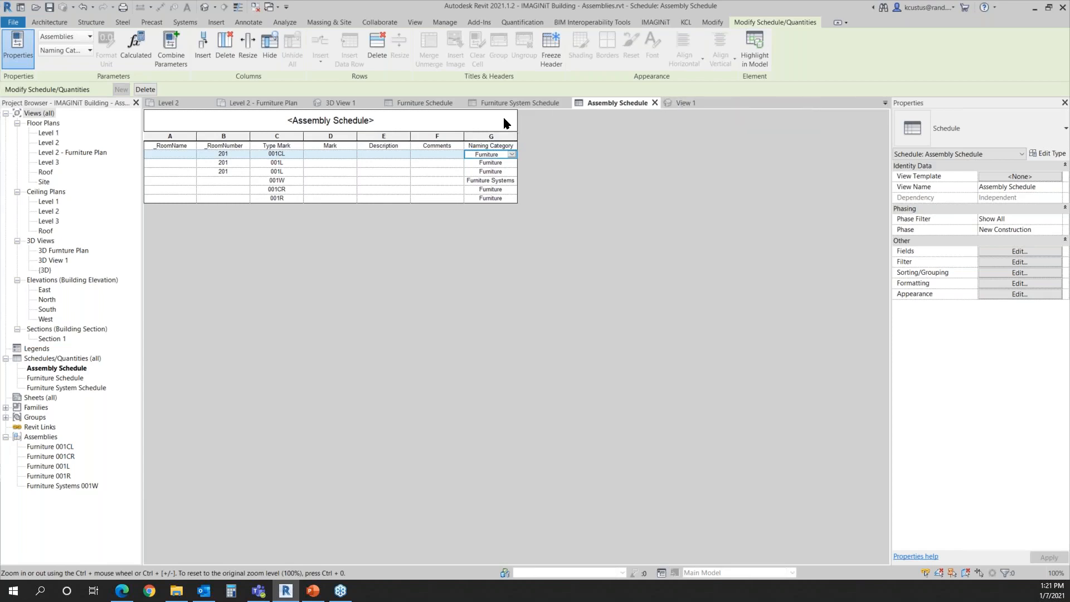
In the Level 2 furniture plan, use Tag by Category to tag the 001CL and both 001L workstation assemblies with leaders
left_click(272, 106)
left_click(380, 362)
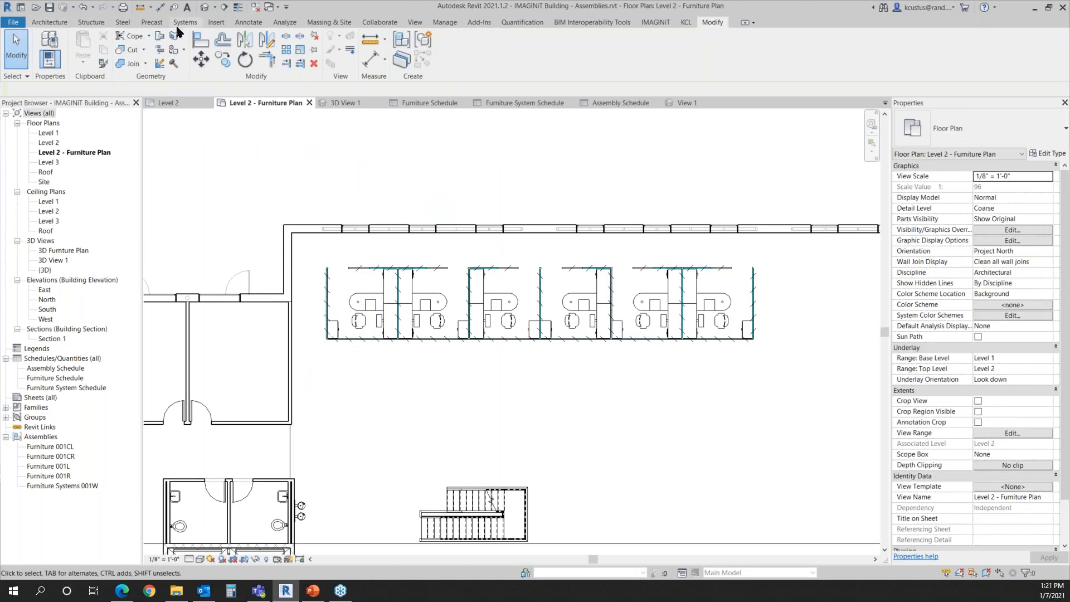
left_click(246, 23)
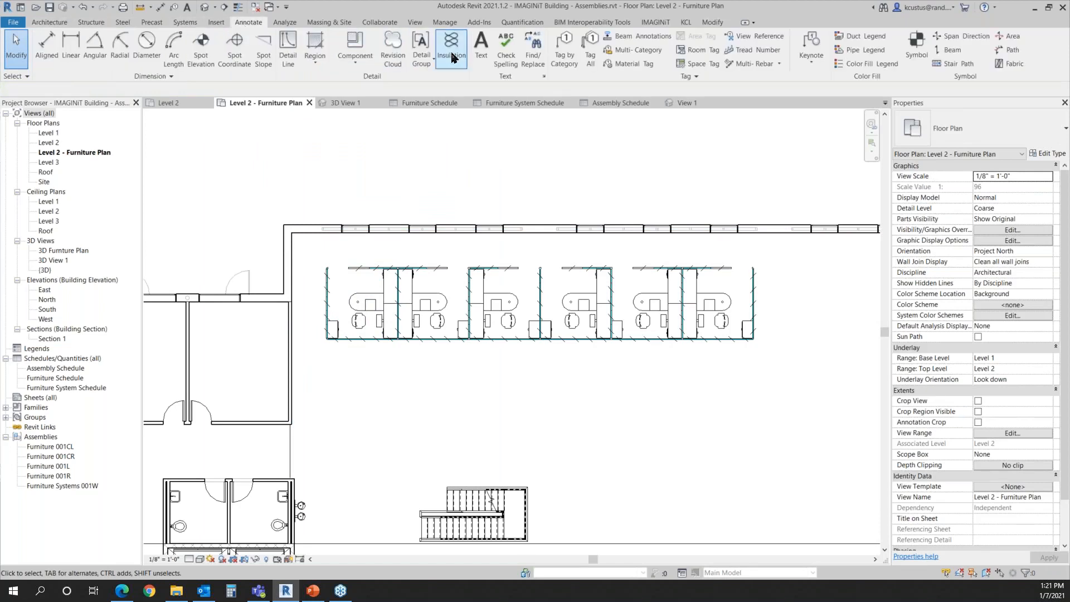
left_click(564, 59)
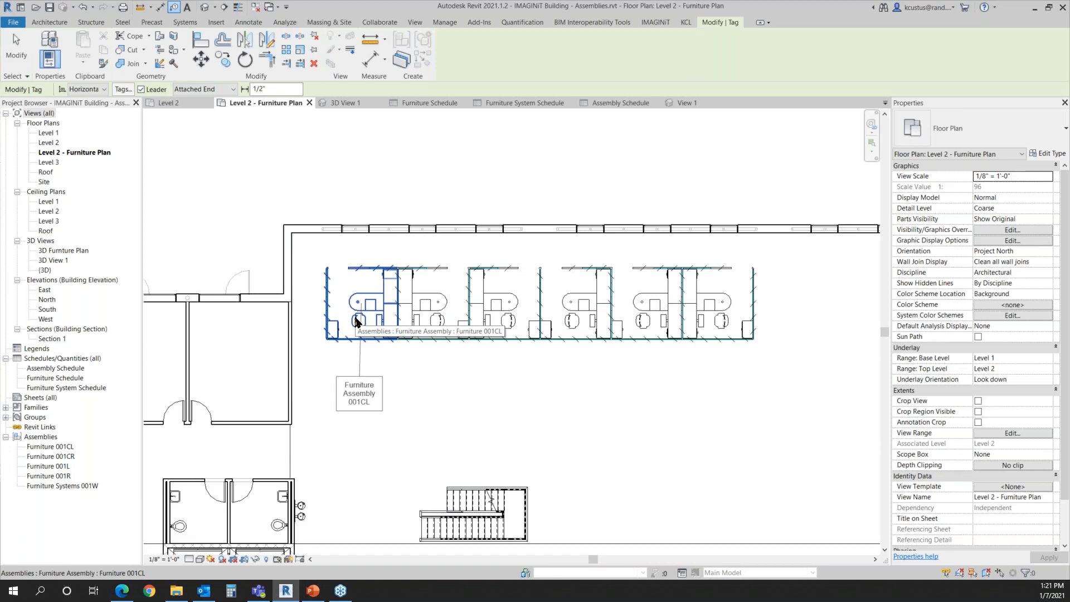
left_click(355, 321)
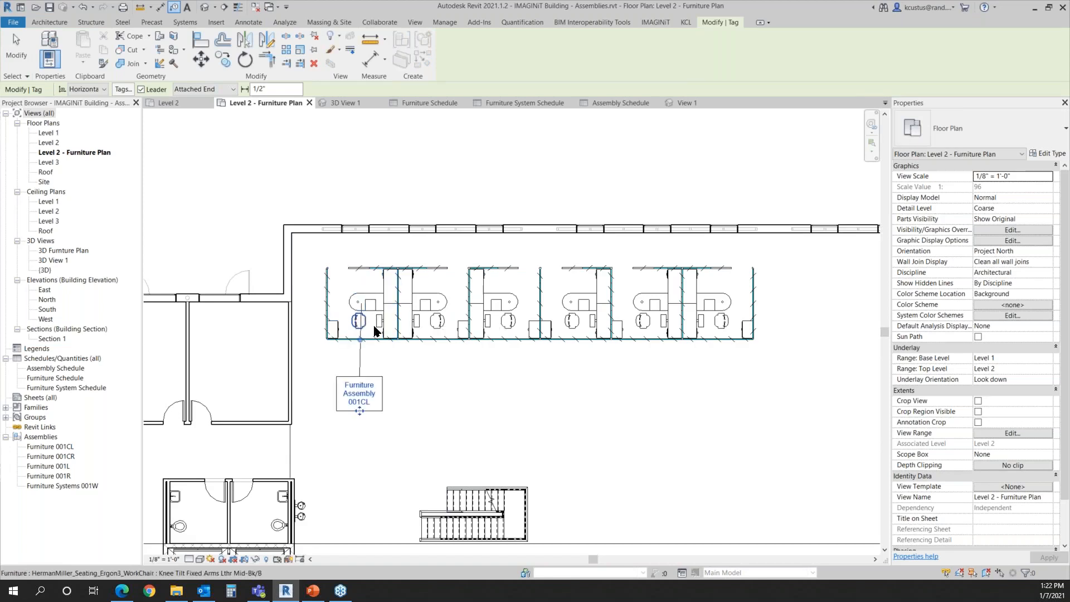
left_click(441, 329)
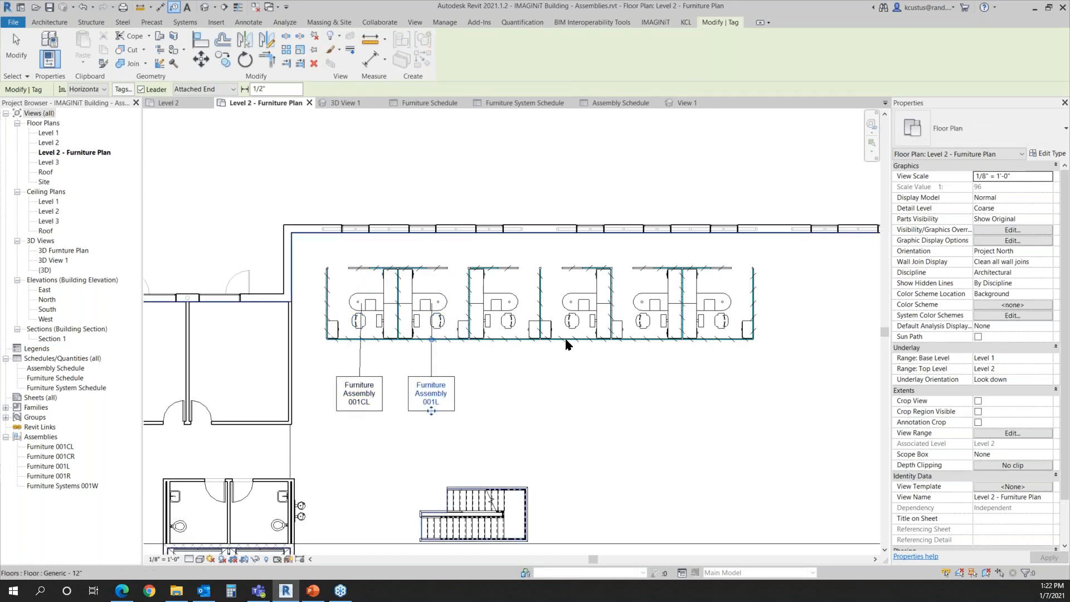
left_click(493, 326)
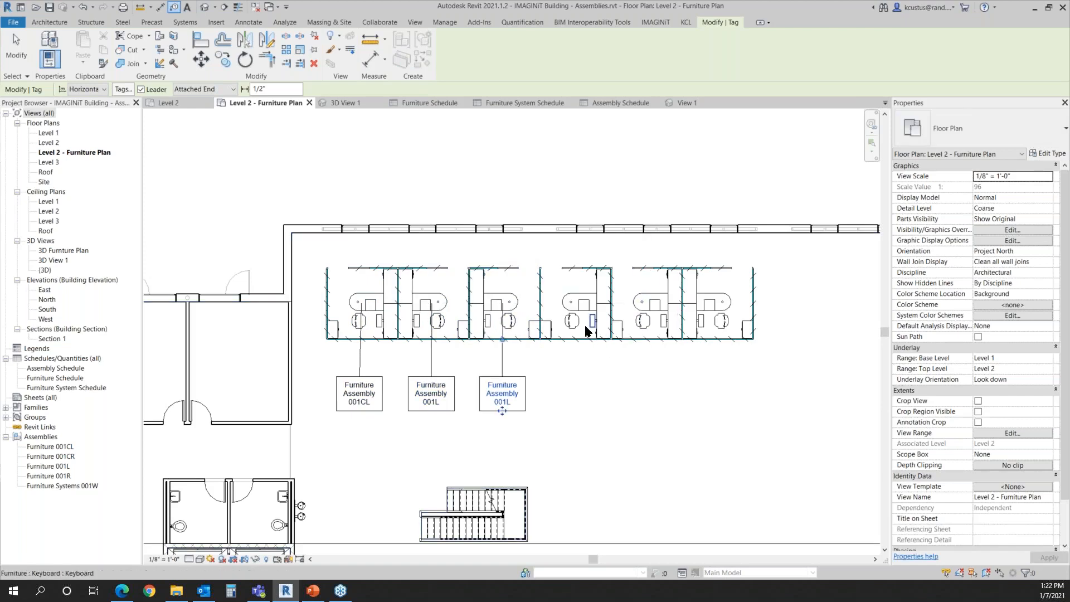
Tag the 001R, 001W and 001CR assemblies in the plan, declining to load tags for individual furniture or floors
left_click(586, 328)
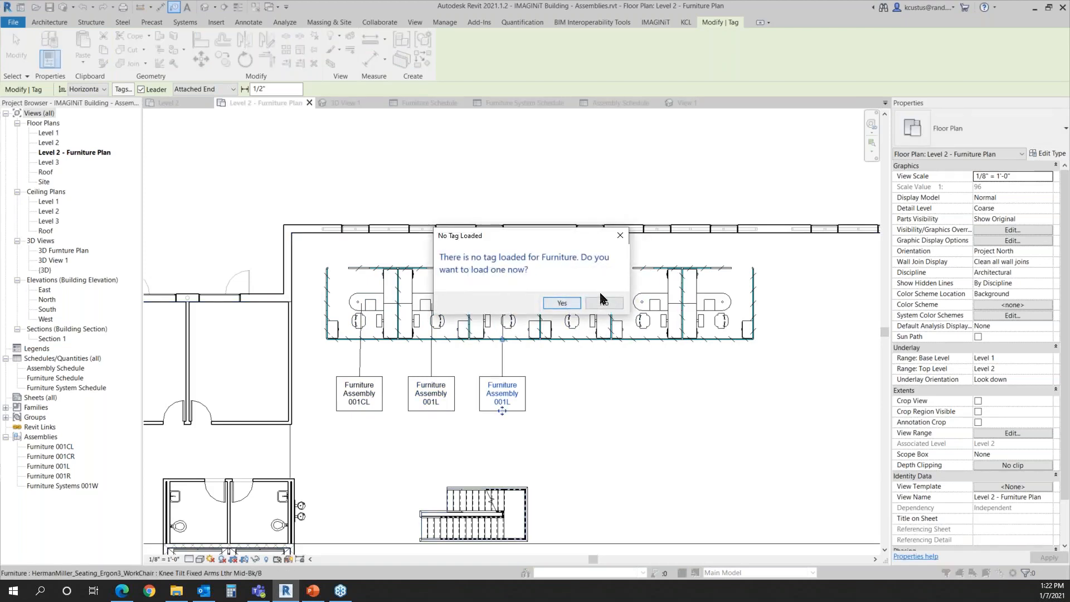
left_click(606, 307)
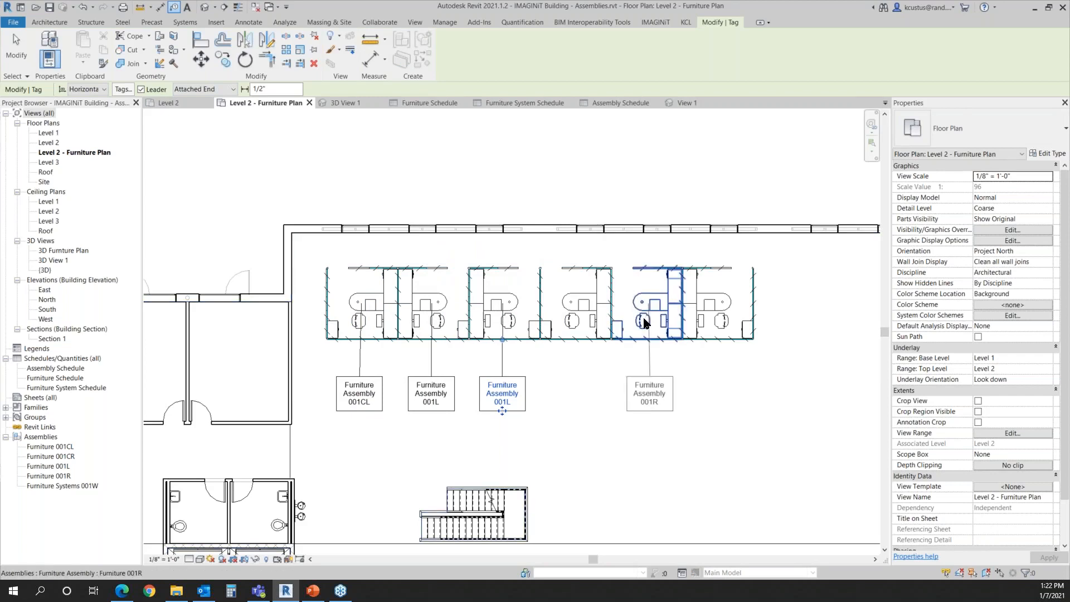
left_click(645, 313)
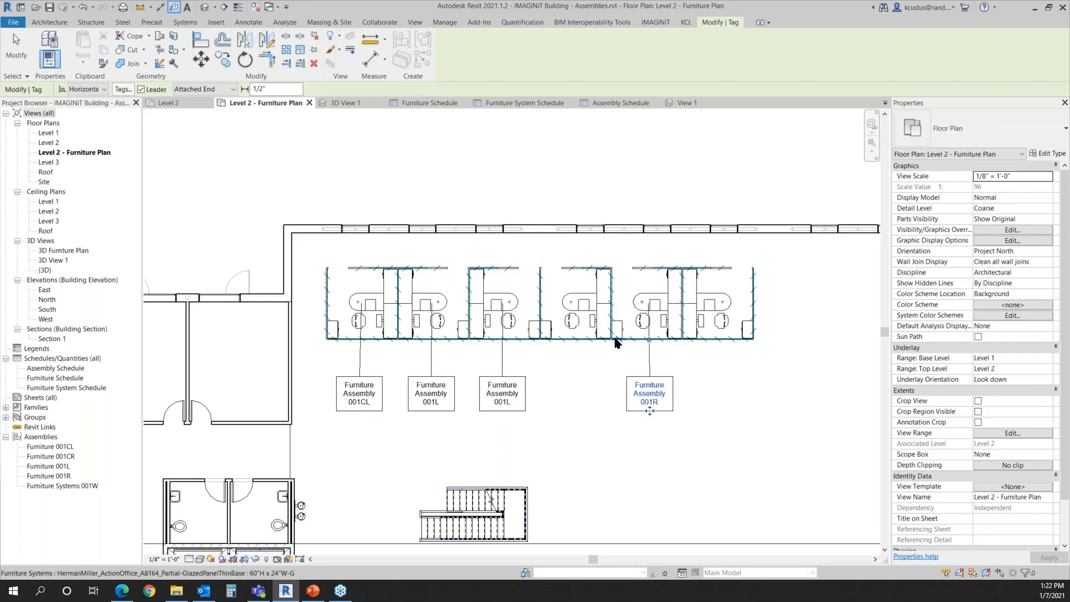
left_click(541, 339)
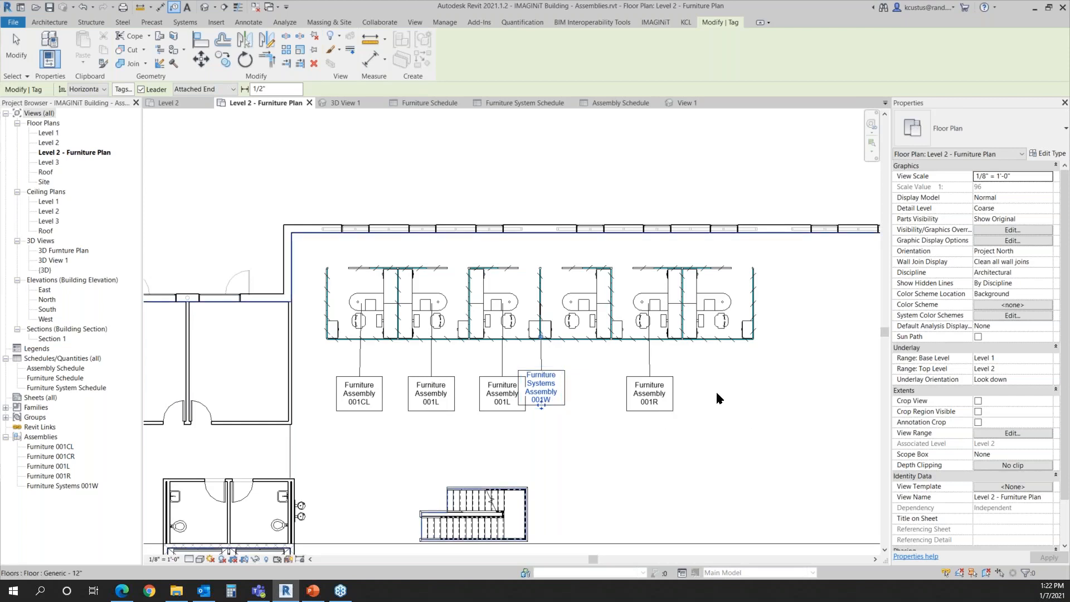
left_click(723, 344)
left_click(378, 446)
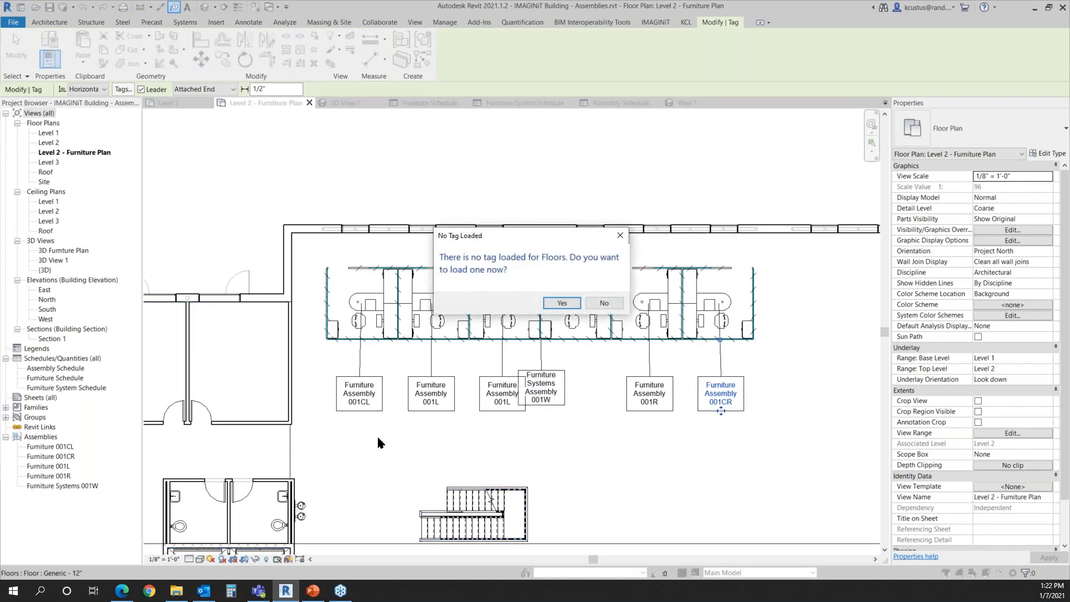
left_click(602, 304)
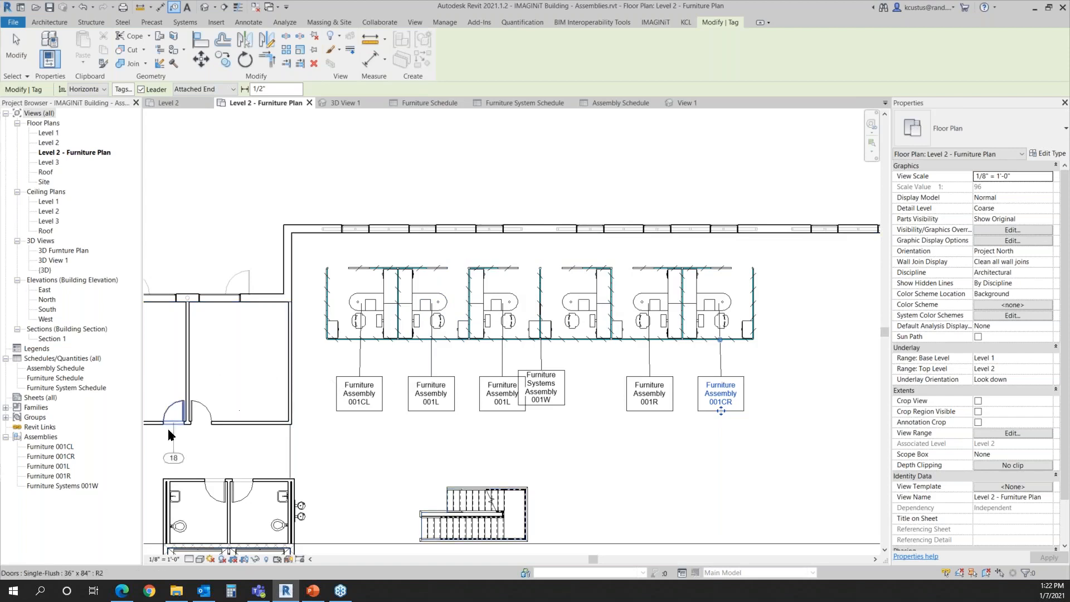
Place a second tag on the leftmost workstation's 001CL assembly and move it up just above the first tag
left_click(335, 345)
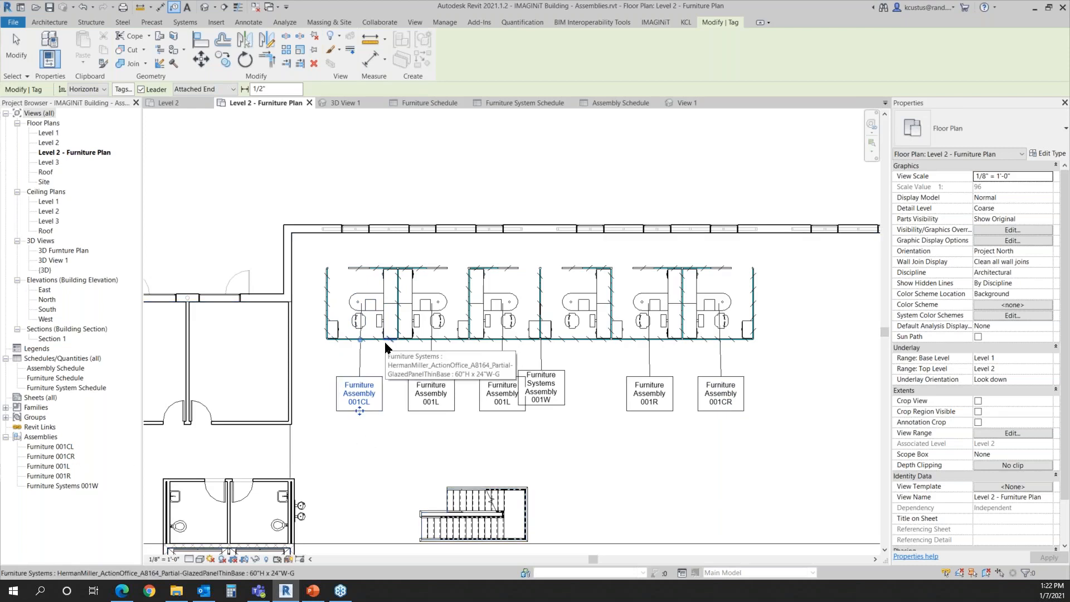
left_click(413, 449)
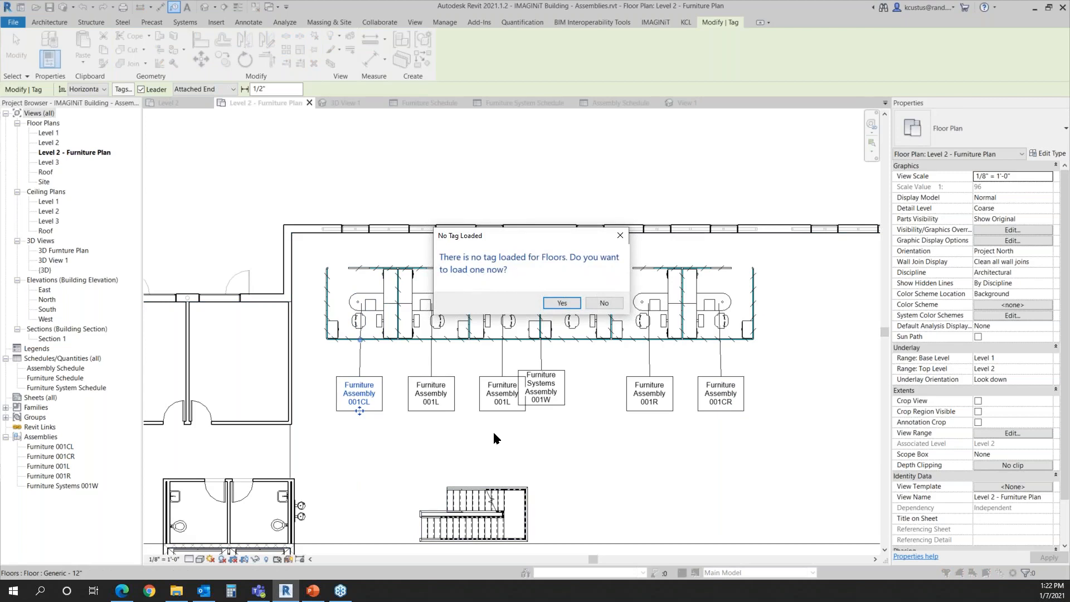
key("Escape")
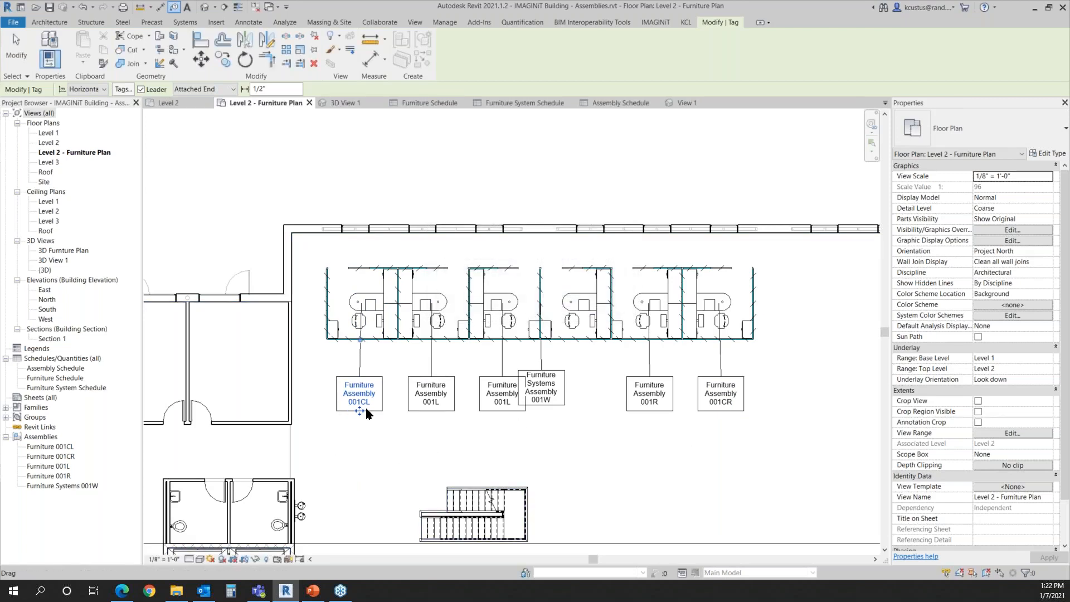
left_click_drag(359, 411, 361, 375)
left_click(478, 362)
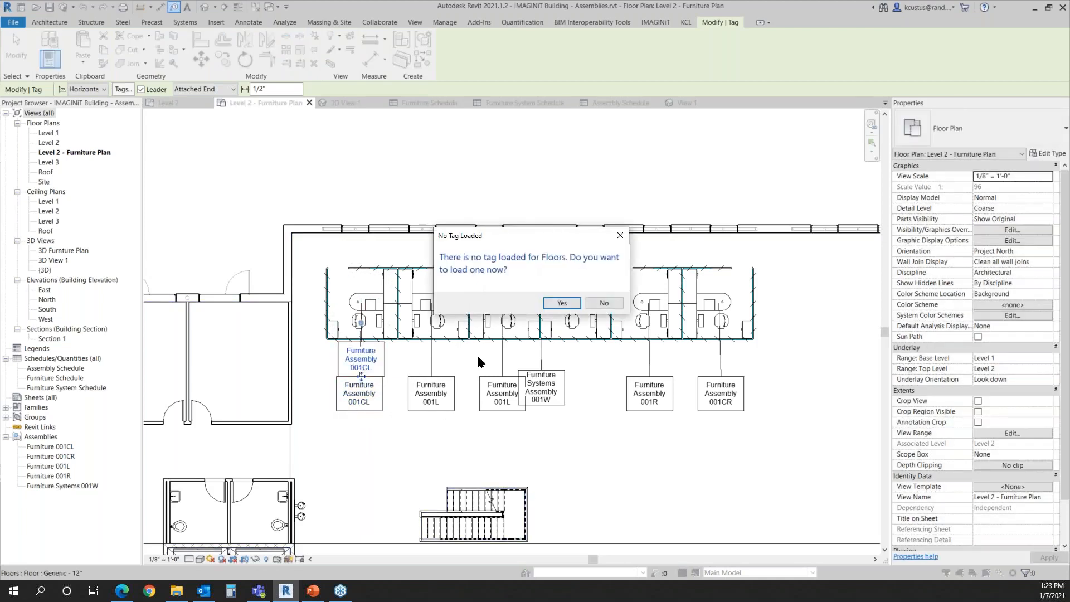
Decline loading a floor tag, end the tagging command and delete the lower duplicate 001CL tag below the leftmost workstation
left_click(604, 303)
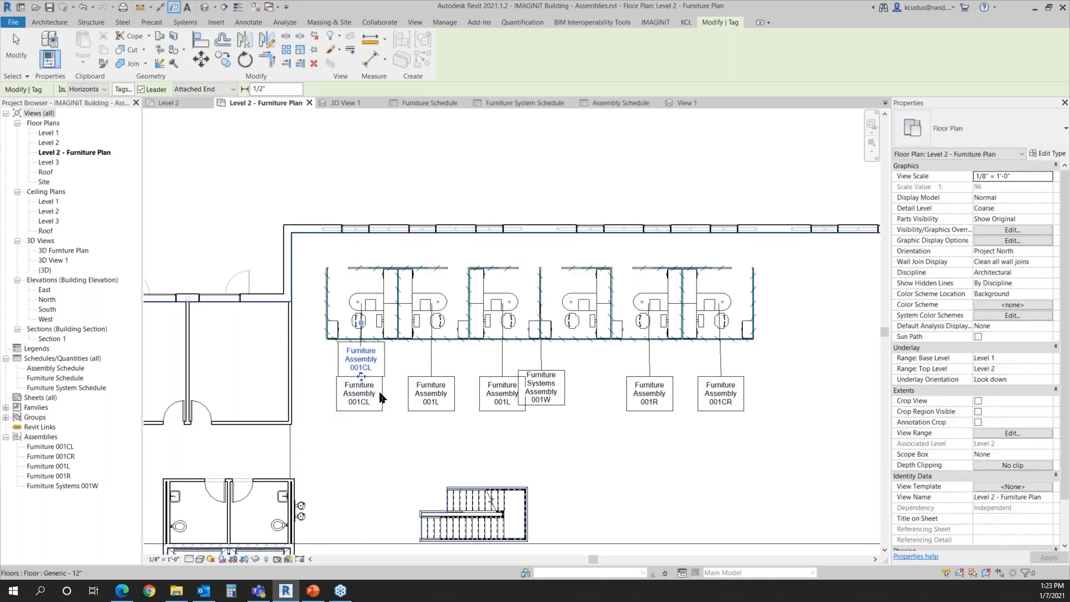
left_click(16, 61)
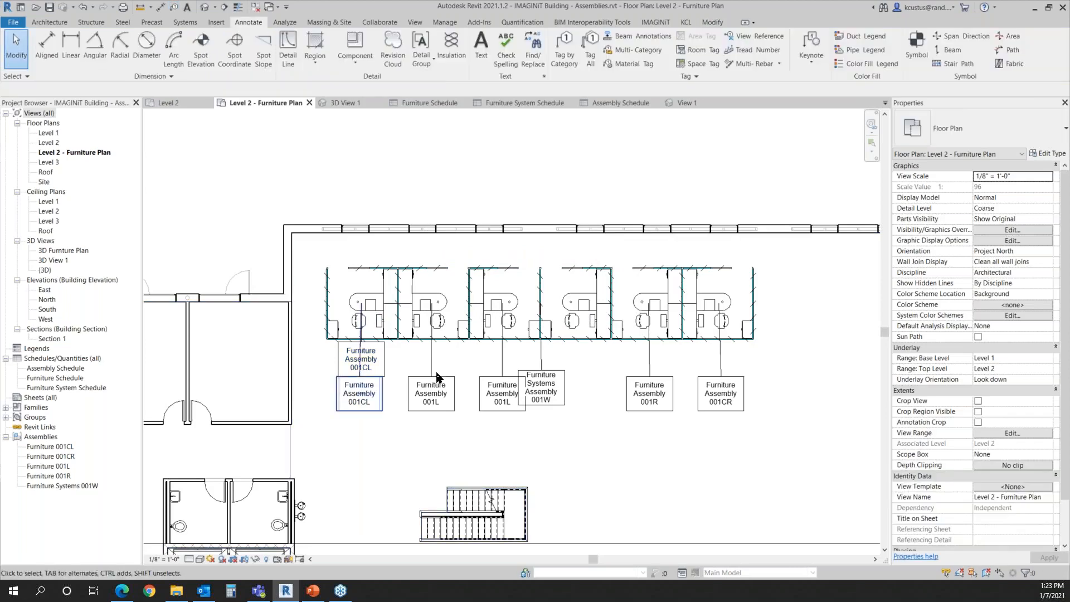
left_click(363, 397)
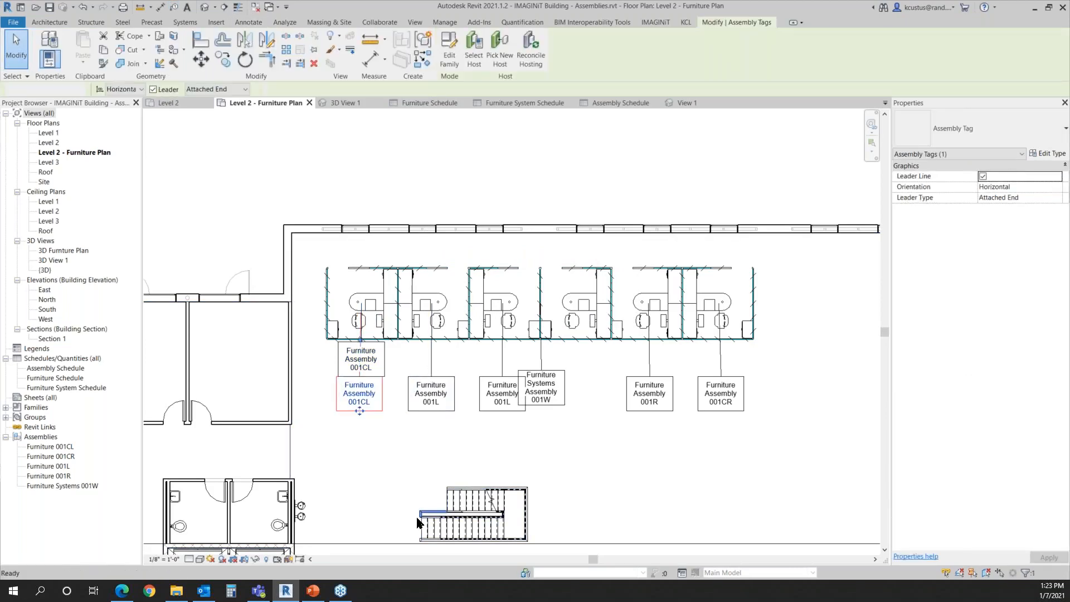
key("Delete")
Move the two 001L tags and the 001W partition tag up close to the workstations, roughly in line with the 001CL tag
left_click(437, 410)
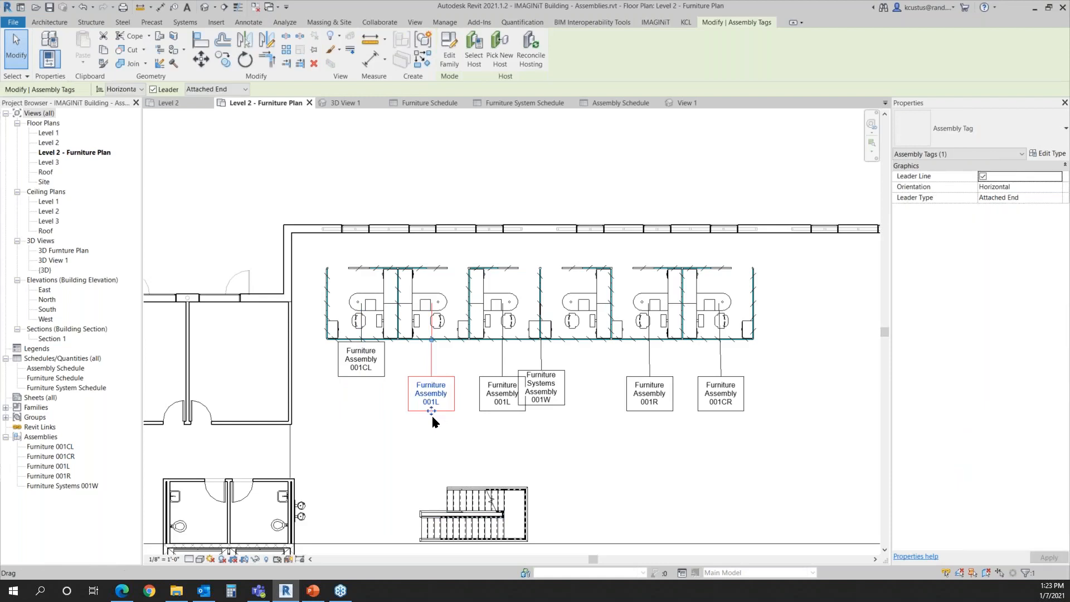
left_click_drag(432, 417, 432, 383)
left_click(502, 395)
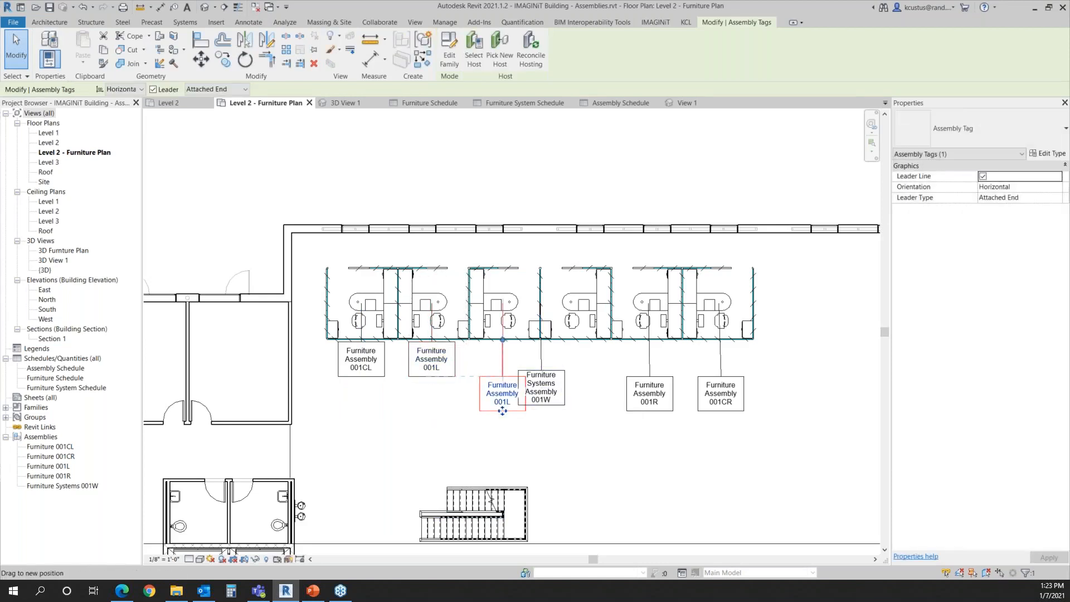
left_click_drag(502, 411, 503, 372)
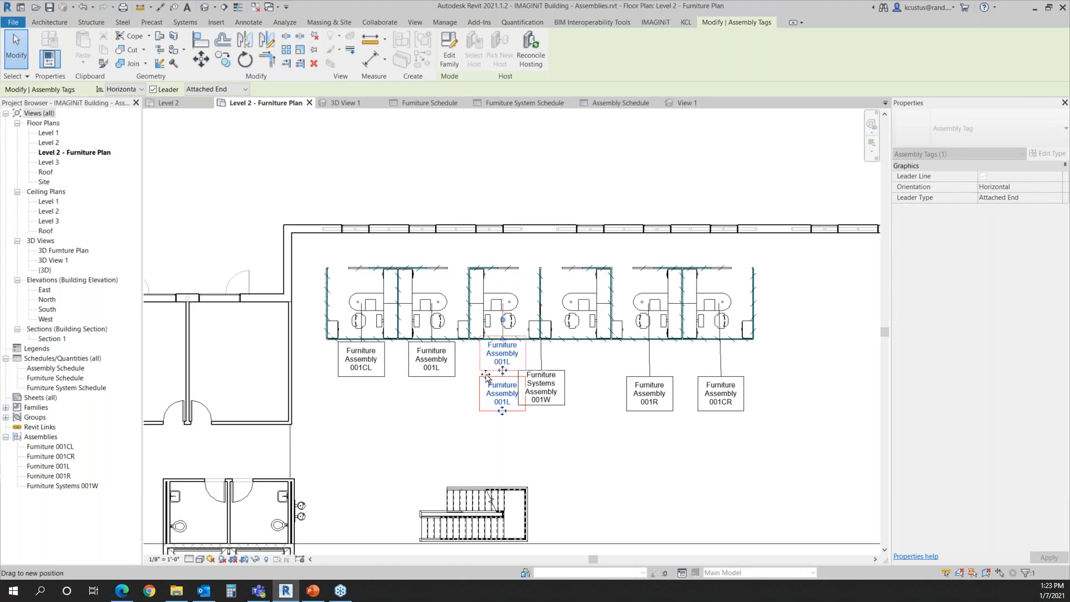
left_click(534, 405)
left_click_drag(540, 410, 540, 373)
Move the 001R and 001CR tags up closer to their workstations
left_click(661, 395)
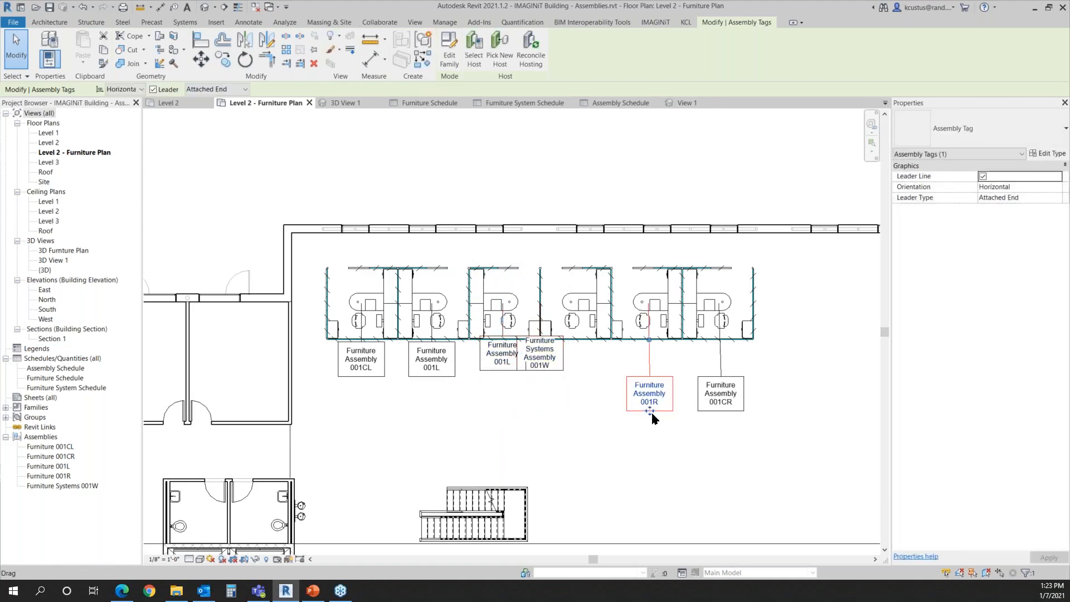
left_click_drag(650, 396, 648, 385)
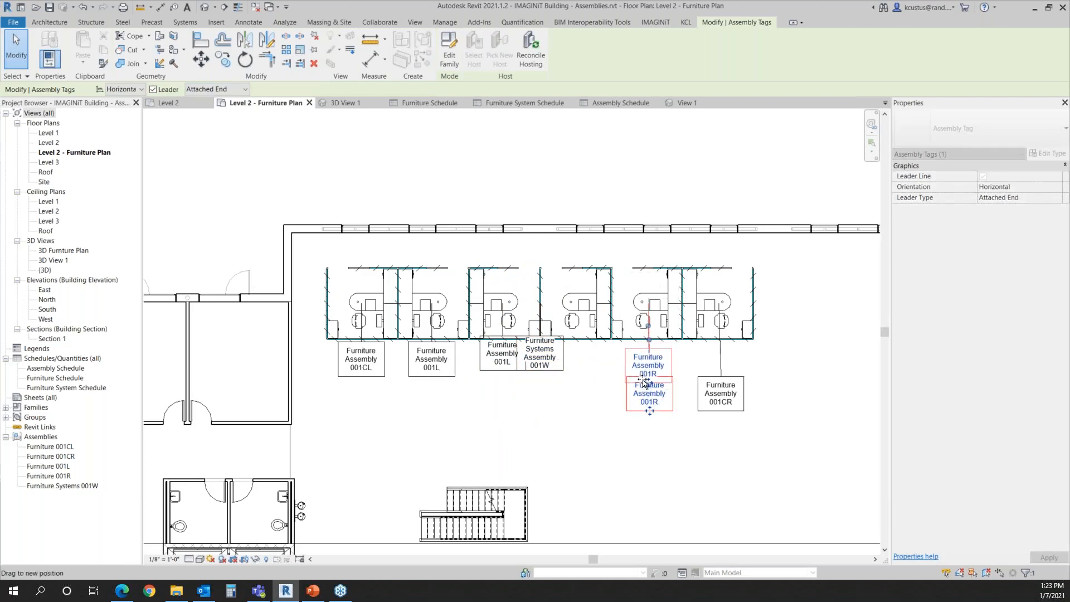
left_click(720, 397)
left_click_drag(720, 413, 707, 379)
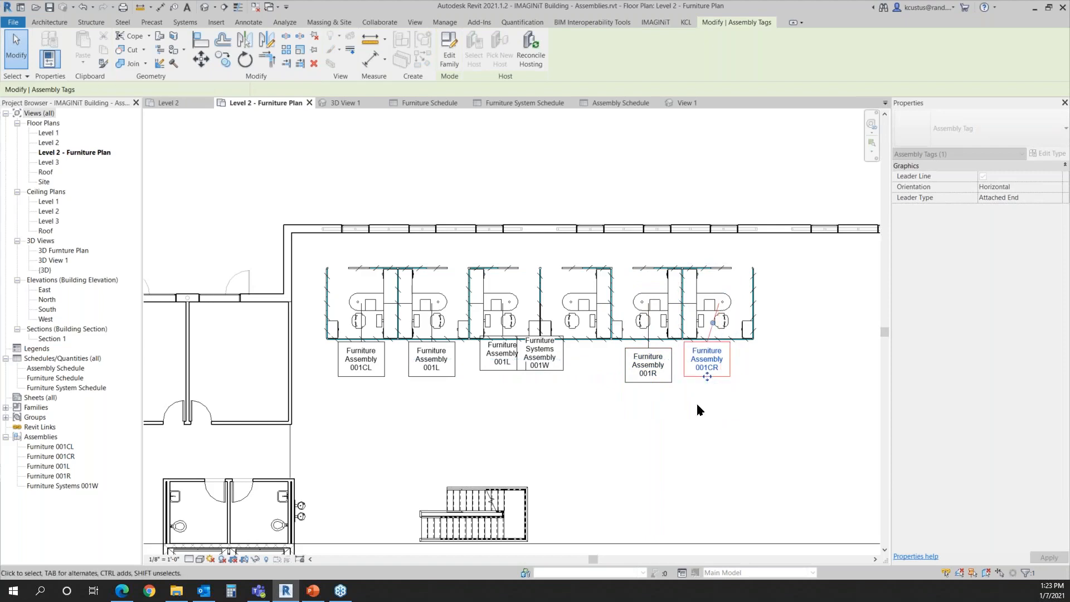
left_click(644, 453)
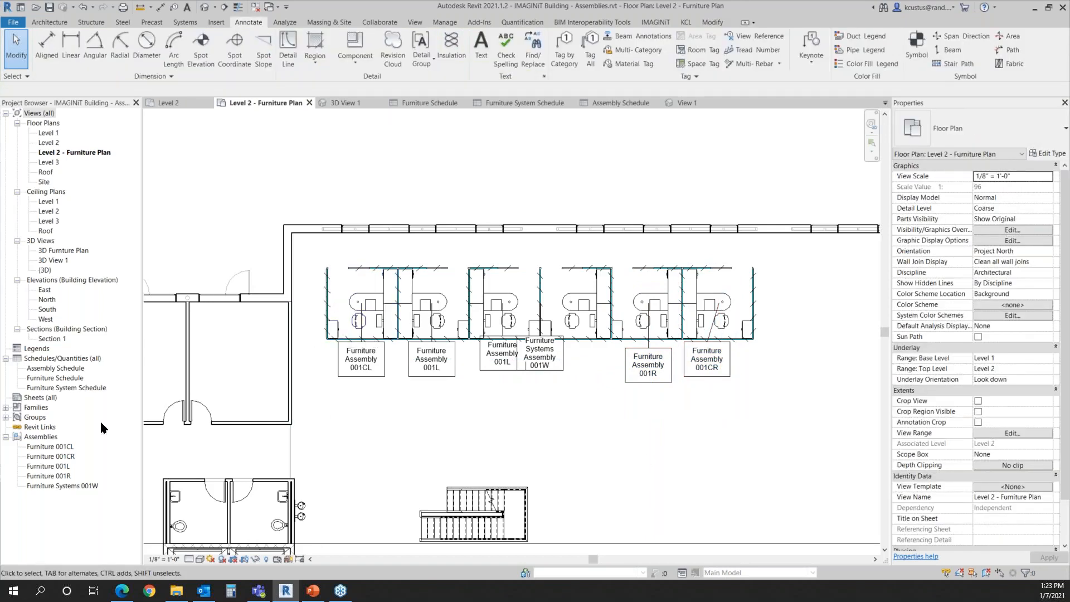
Place another instance of the Furniture 001CL assembly below the leftmost workstation and end the placement
left_click(59, 448)
left_click_drag(356, 450, 350, 440)
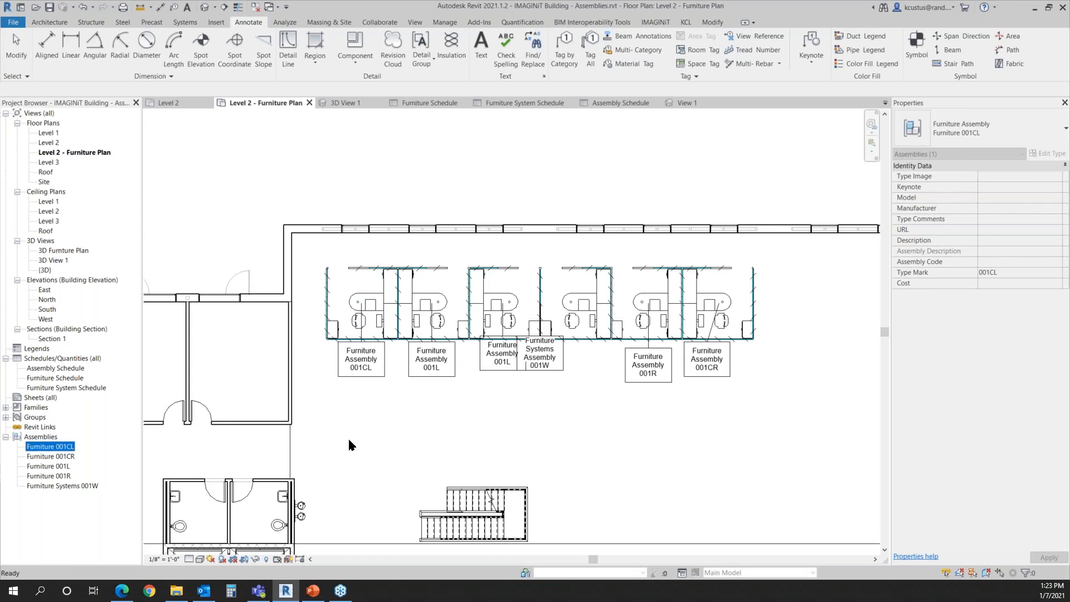
left_click(323, 477)
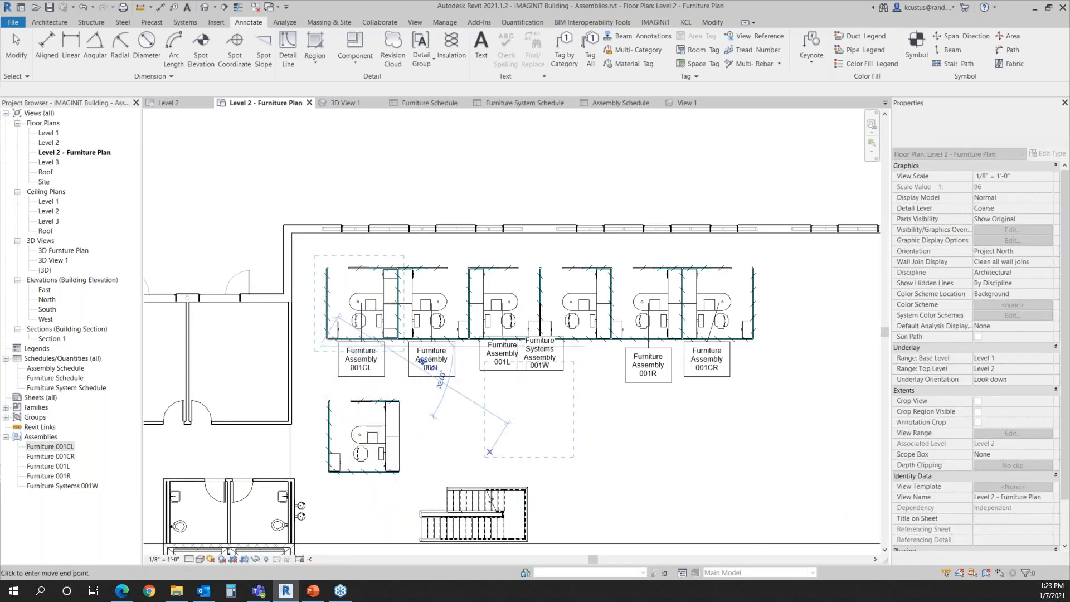
right_click(493, 304)
left_click(516, 310)
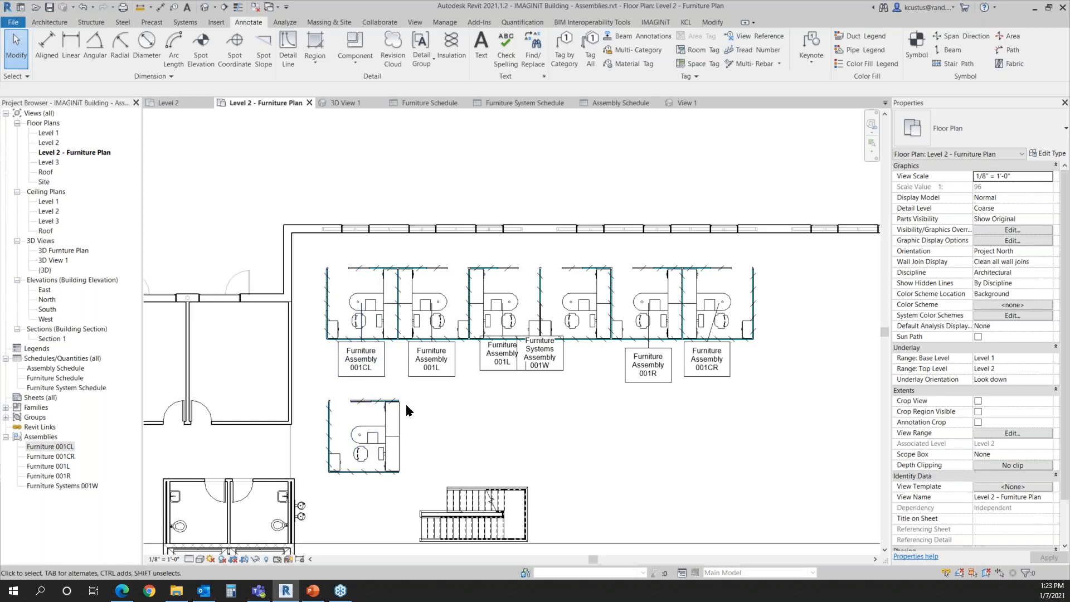
left_click(376, 321)
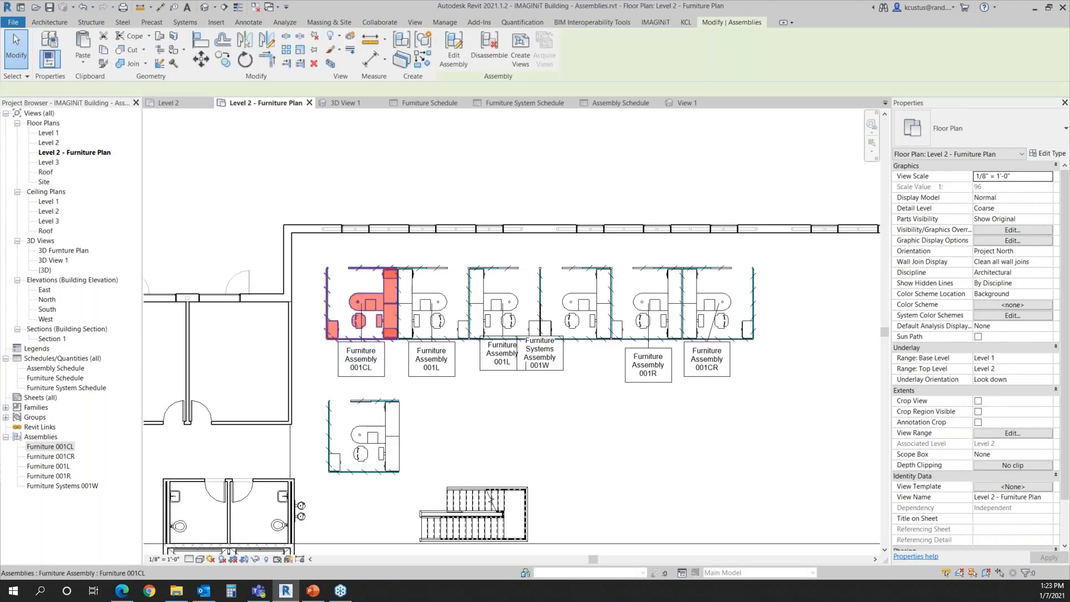
left_click(454, 389)
left_click(435, 309)
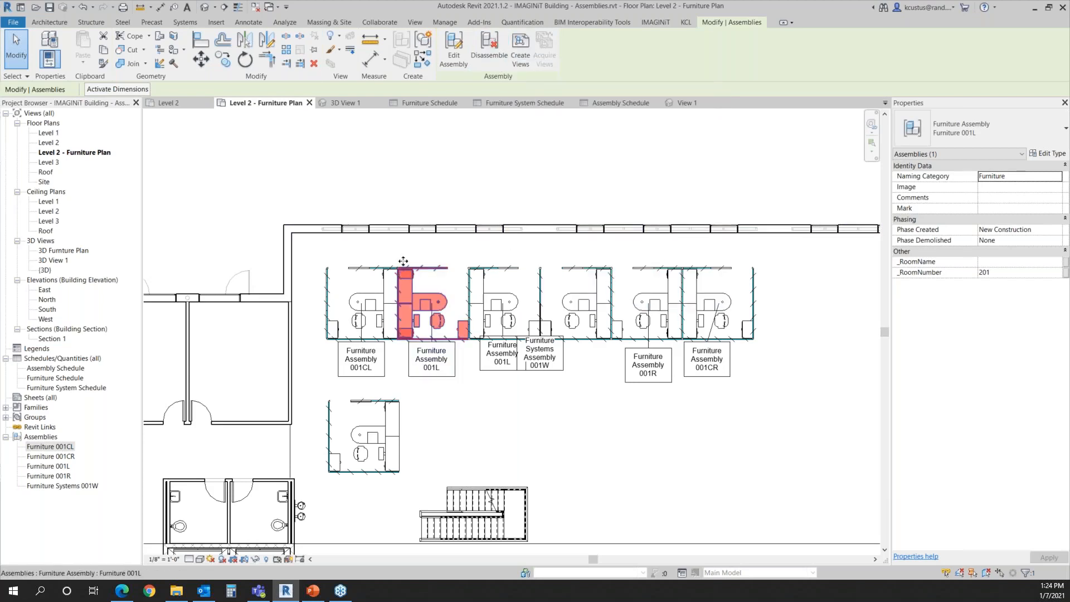
Start Create Views for the leftmost workstation's 001CL assembly and enlarge the dialog to show every view type
left_click(379, 291)
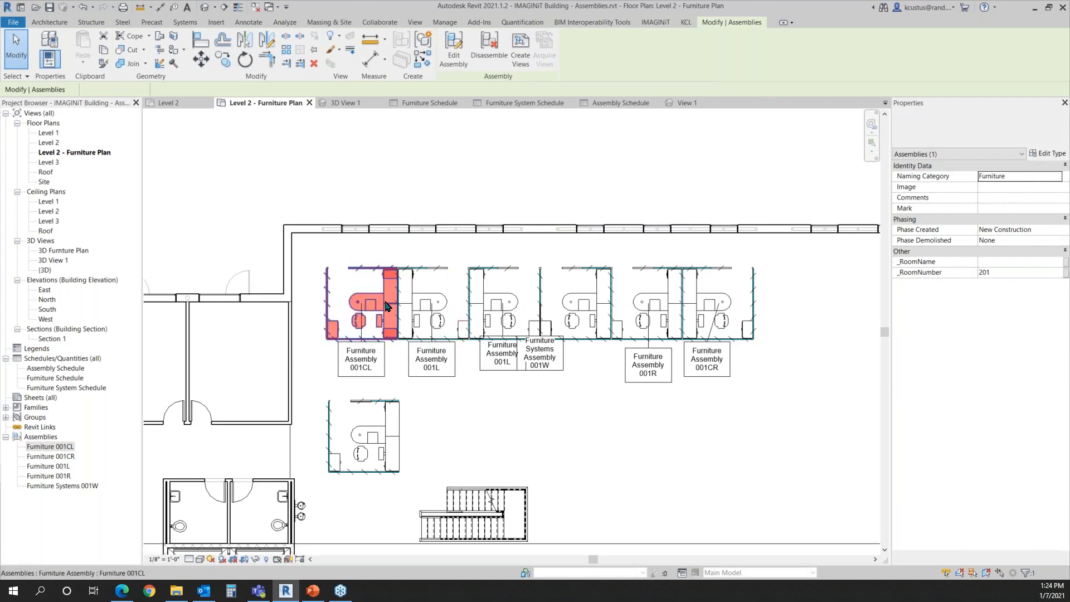
left_click(520, 51)
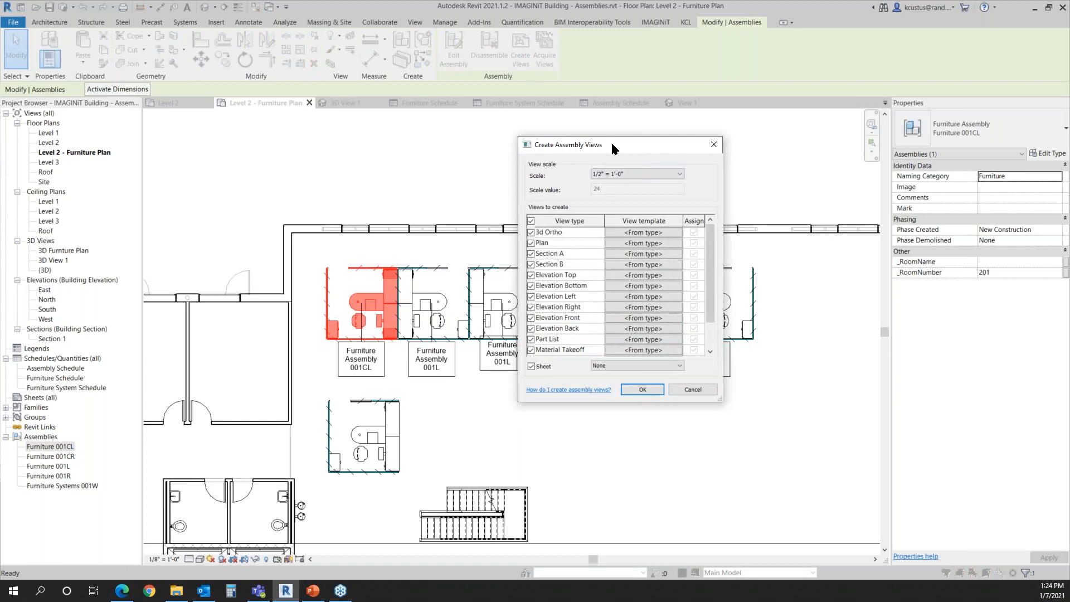
left_click_drag(611, 141, 428, 76)
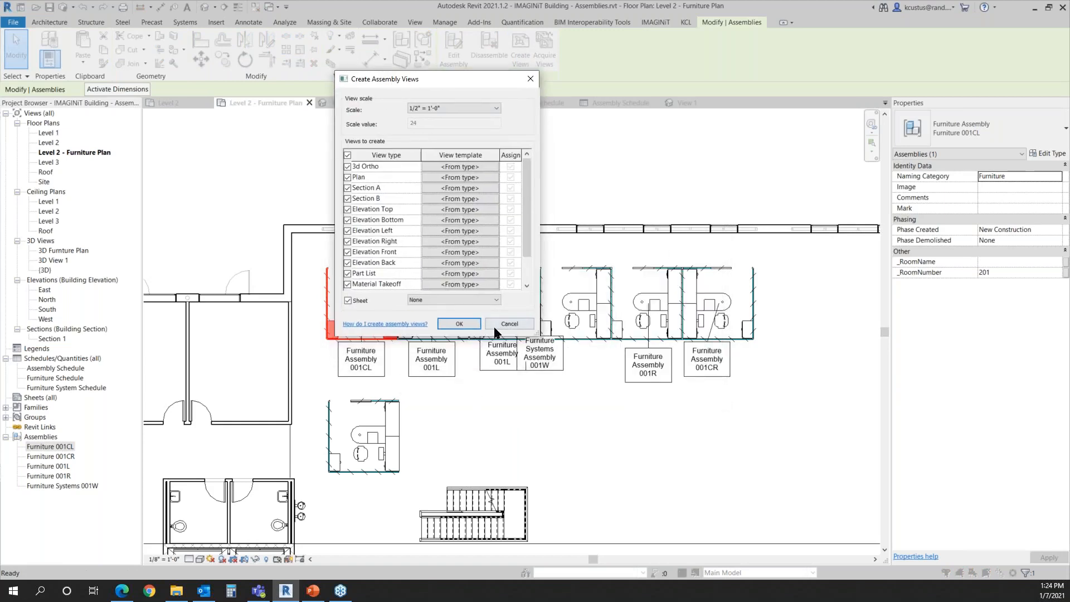
left_click_drag(539, 338, 582, 411)
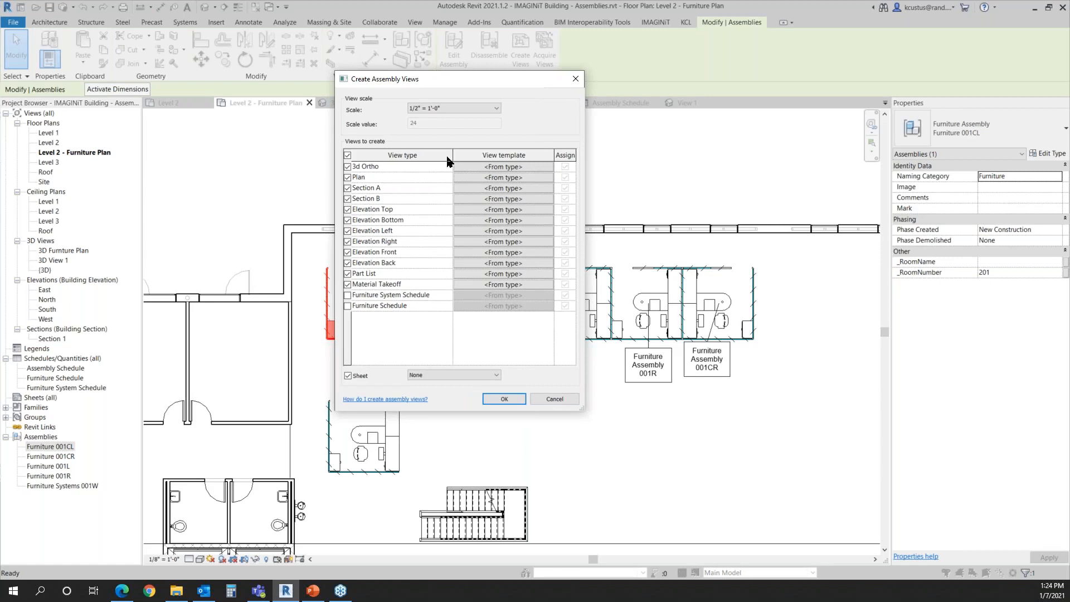
Keep the scale at 1/2" = 1'-0" and exclude Elevation Bottom and Elevation Left from the assembly views
left_click(421, 111)
left_click(347, 199)
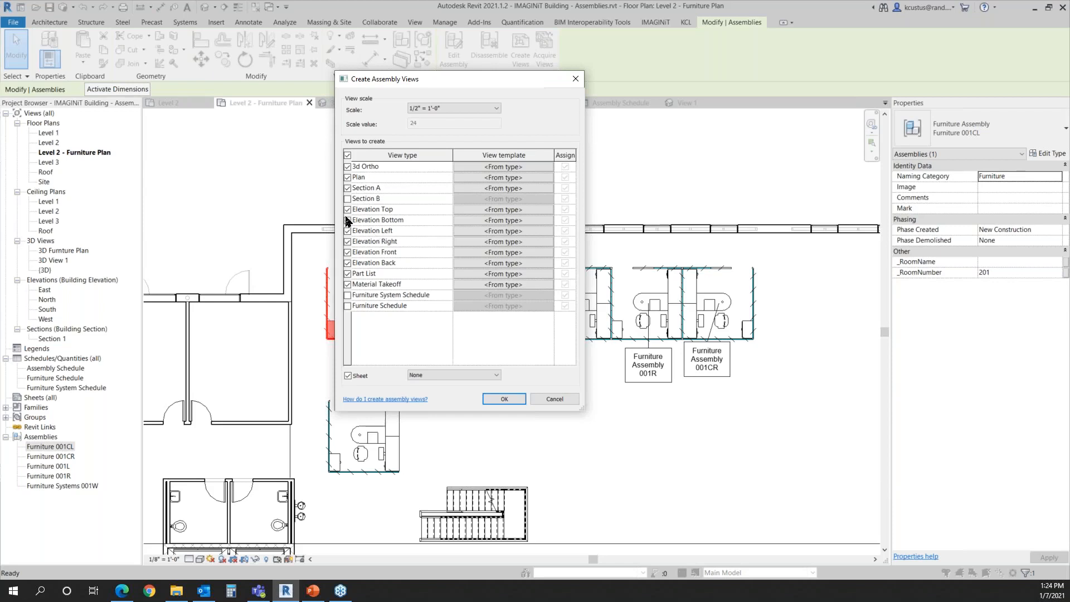
left_click(347, 199)
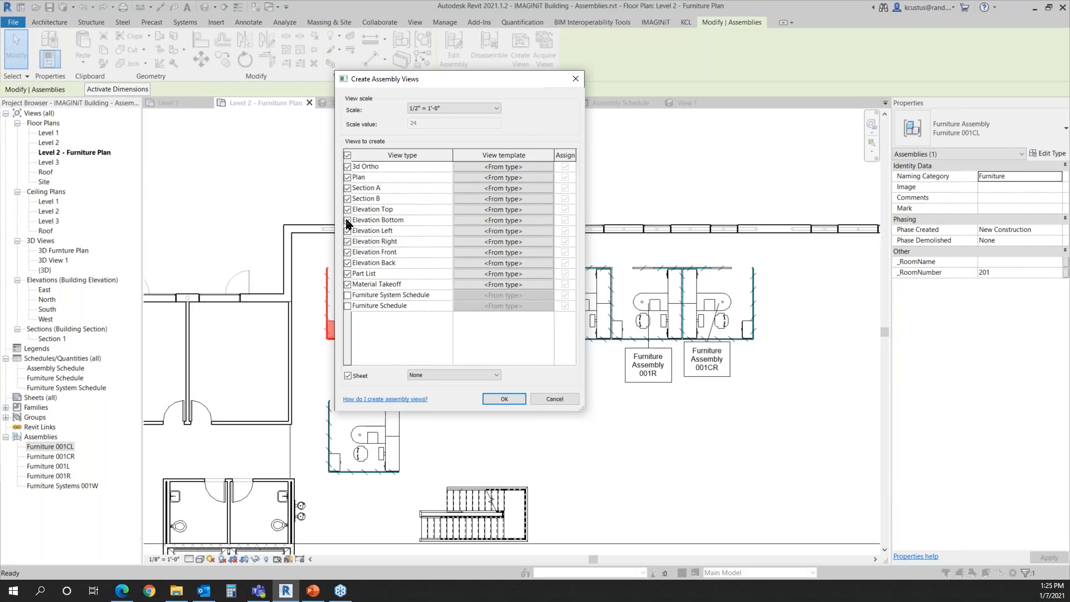
left_click(347, 221)
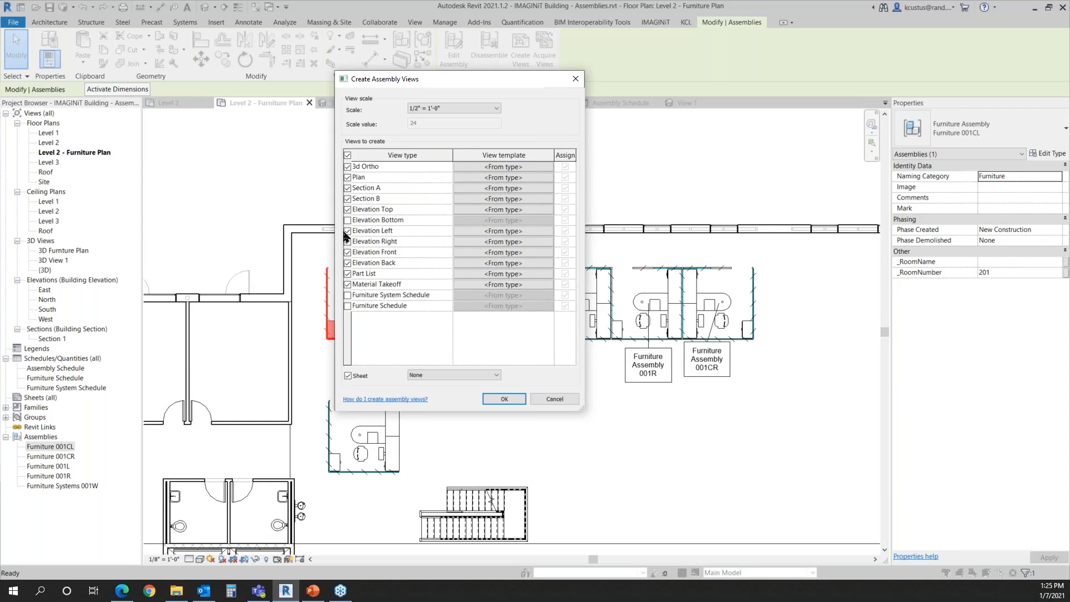
left_click(347, 230)
Leave the Plan view template unchanged, choose the E1 30 x 42 Horizontal title block for the sheet and create the assembly views
left_click(523, 177)
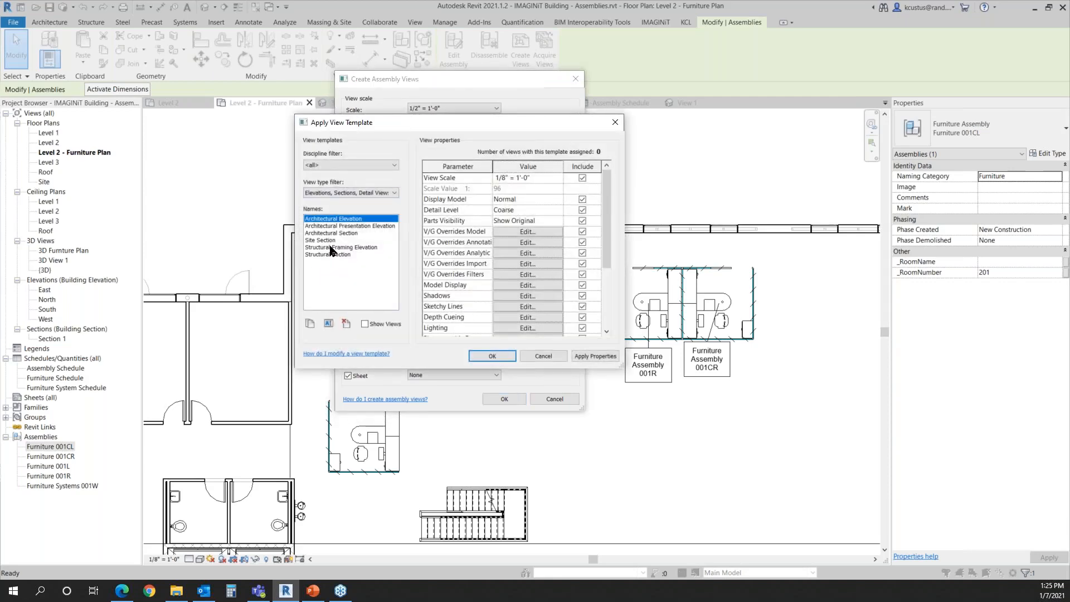
left_click(543, 356)
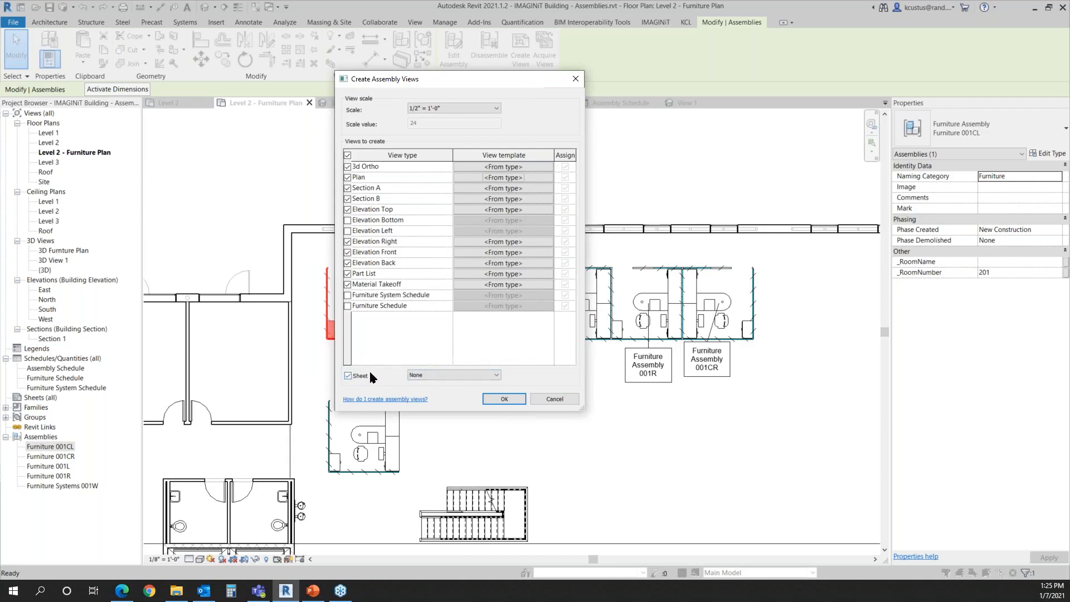
left_click(498, 376)
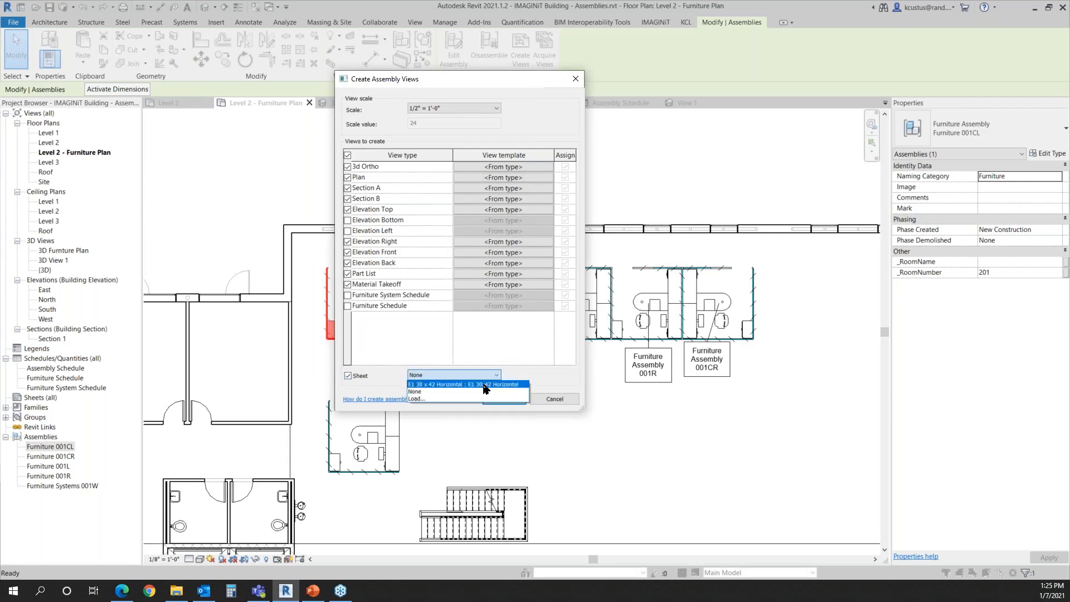
left_click(450, 384)
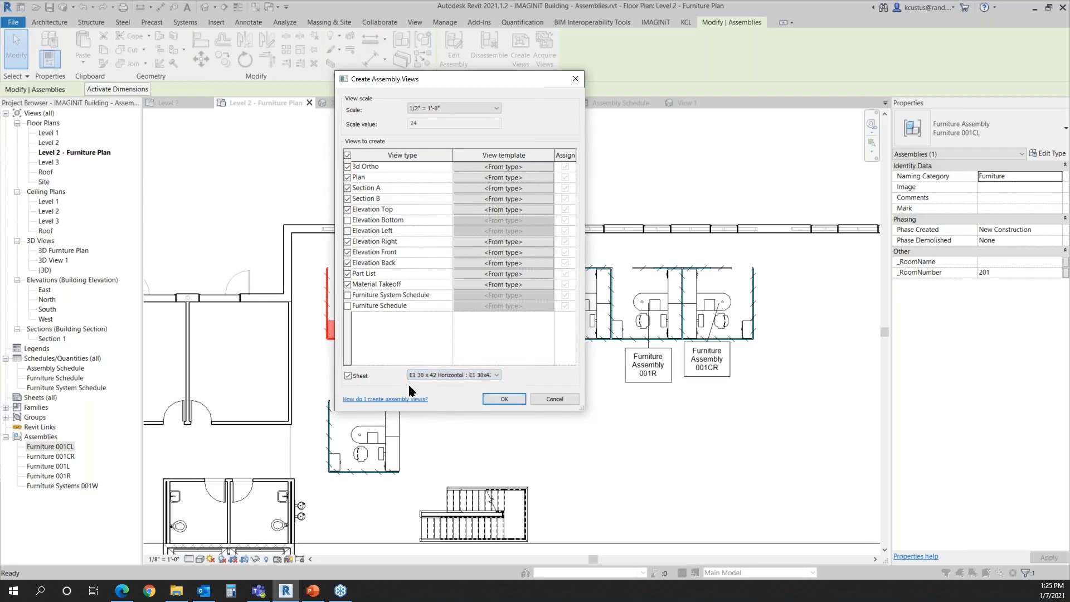
left_click(504, 399)
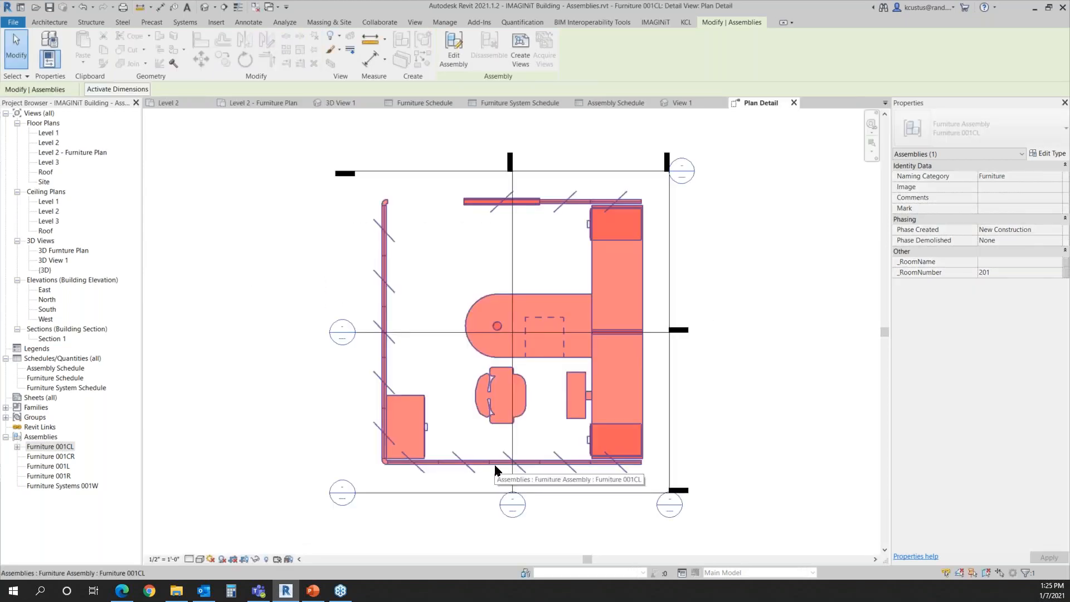
left_click(313, 369)
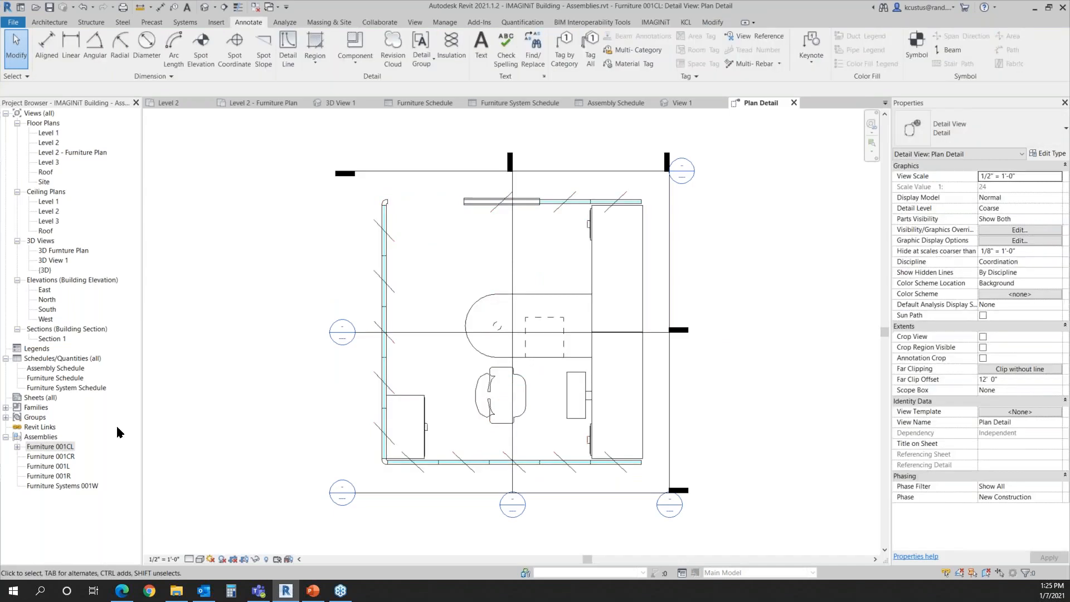
Open sheet A101 of the Furniture 001CL assembly and place its 3D Ortho view in the sheet's upper-left corner
left_click(23, 449)
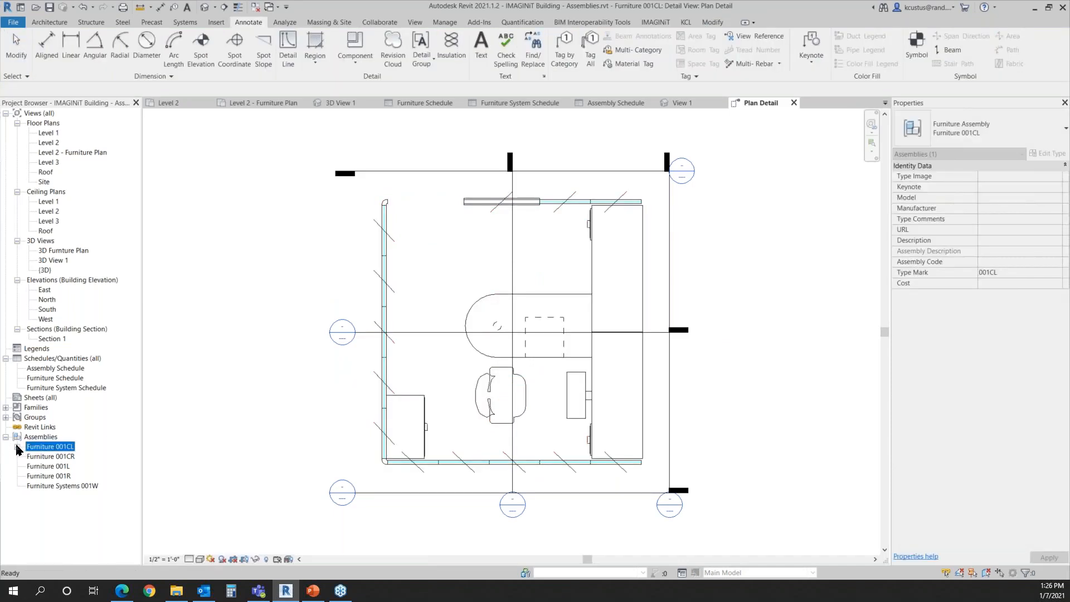
left_click(18, 447)
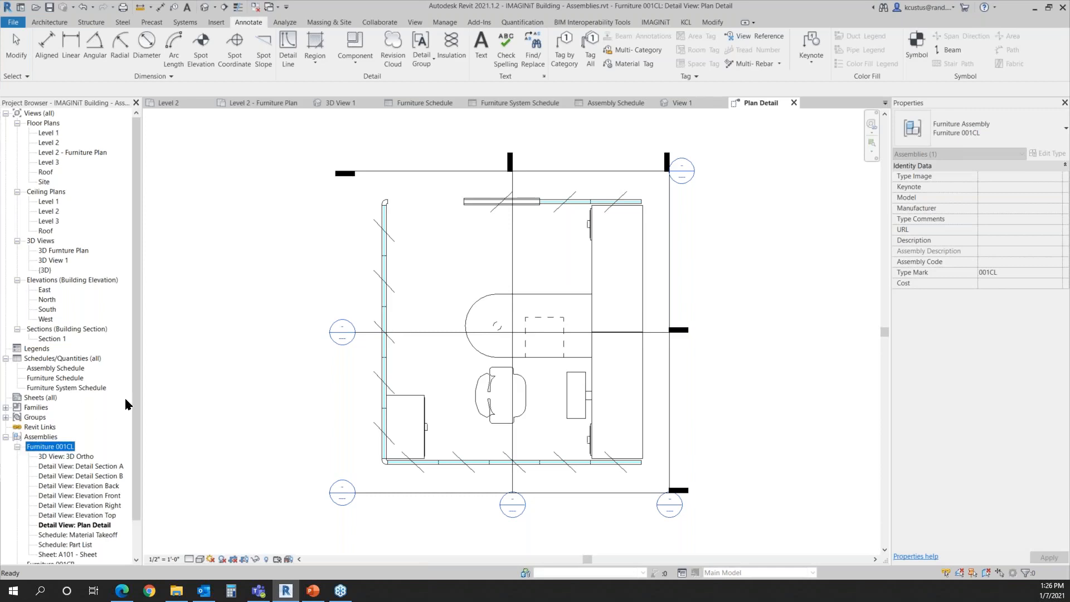
scroll(133, 423, "down", 3)
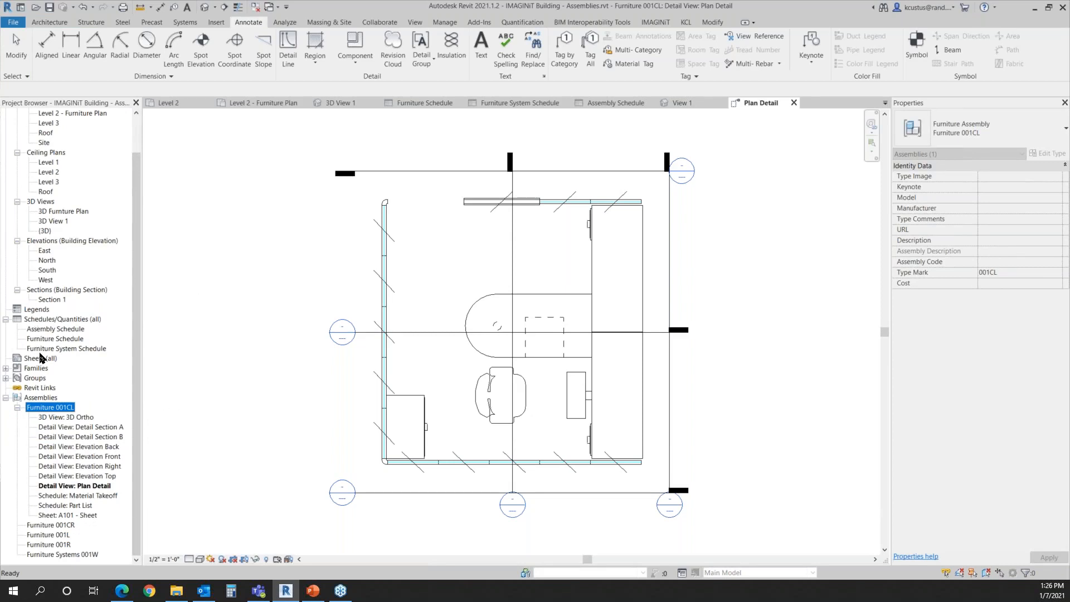
left_click(84, 515)
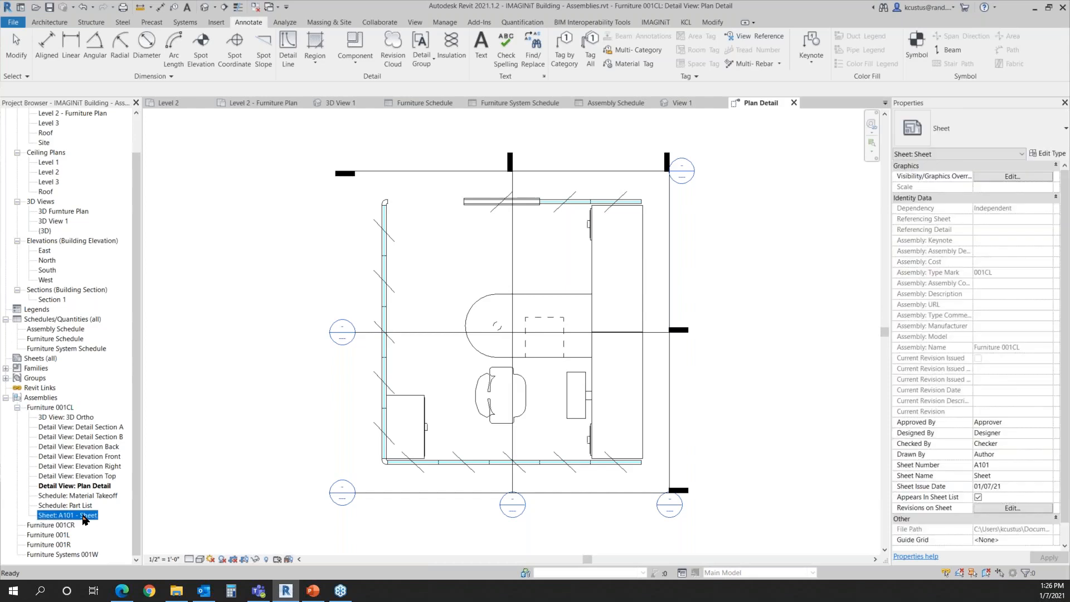
double_click(84, 515)
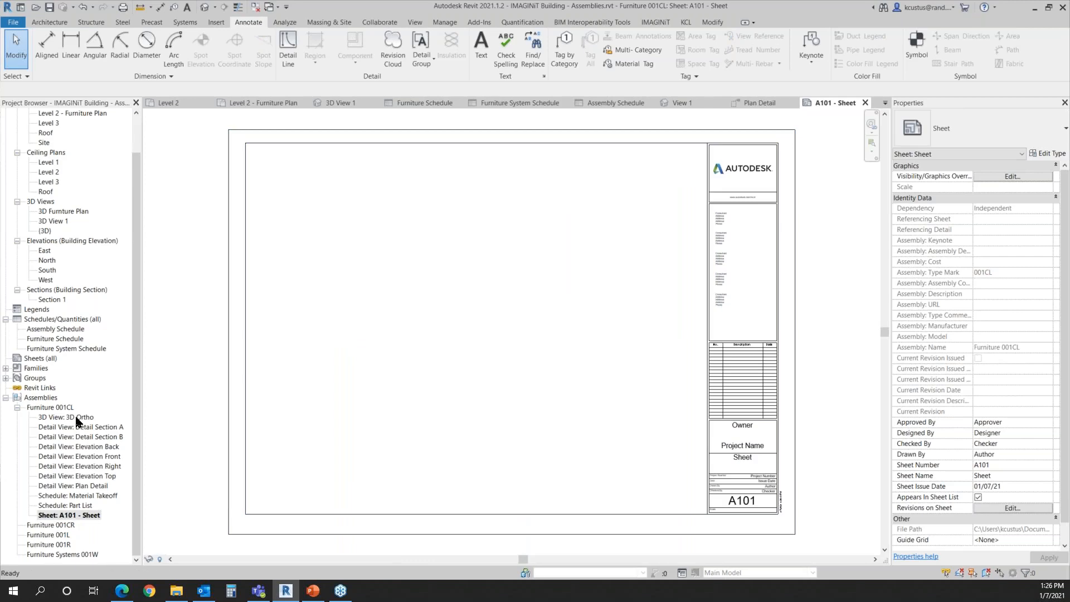
mouse_move(78, 418)
left_mouse_down()
mouse_move(176, 409)
mouse_move(330, 342)
mouse_move(324, 303)
left_mouse_up()
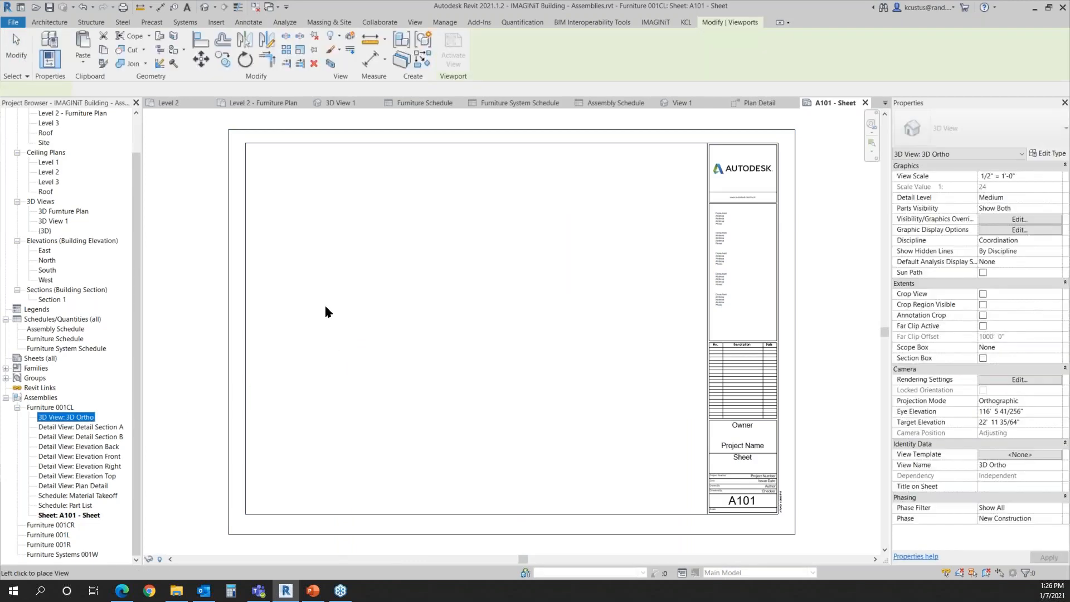
left_click(311, 207)
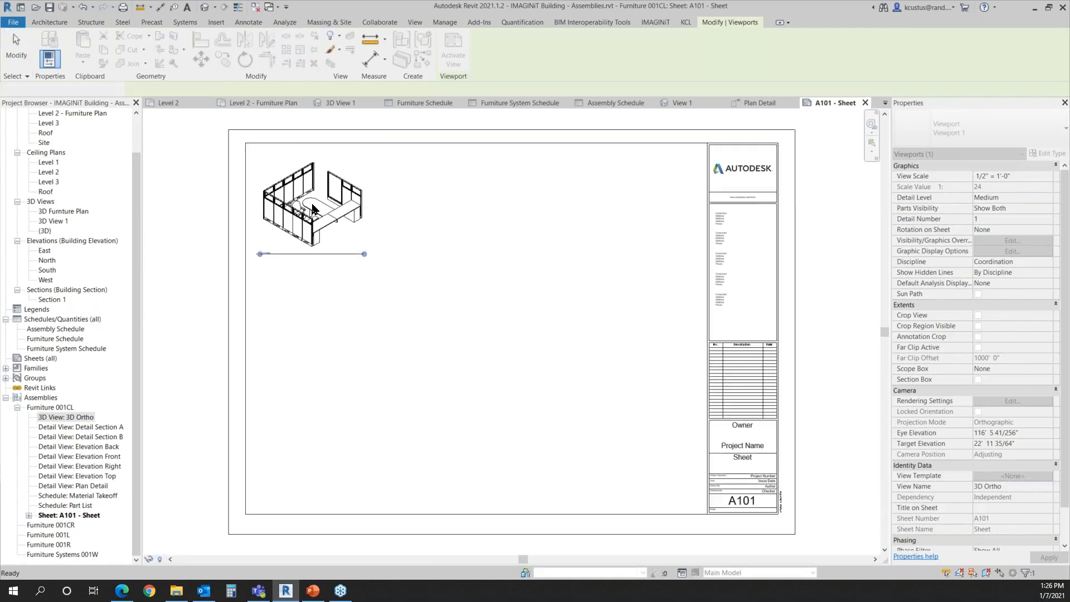
Open the 3D Ortho view of Furniture 001CL, set its visual style to Consistent Colors and orbit it to face the workstation's desk
left_click(347, 351)
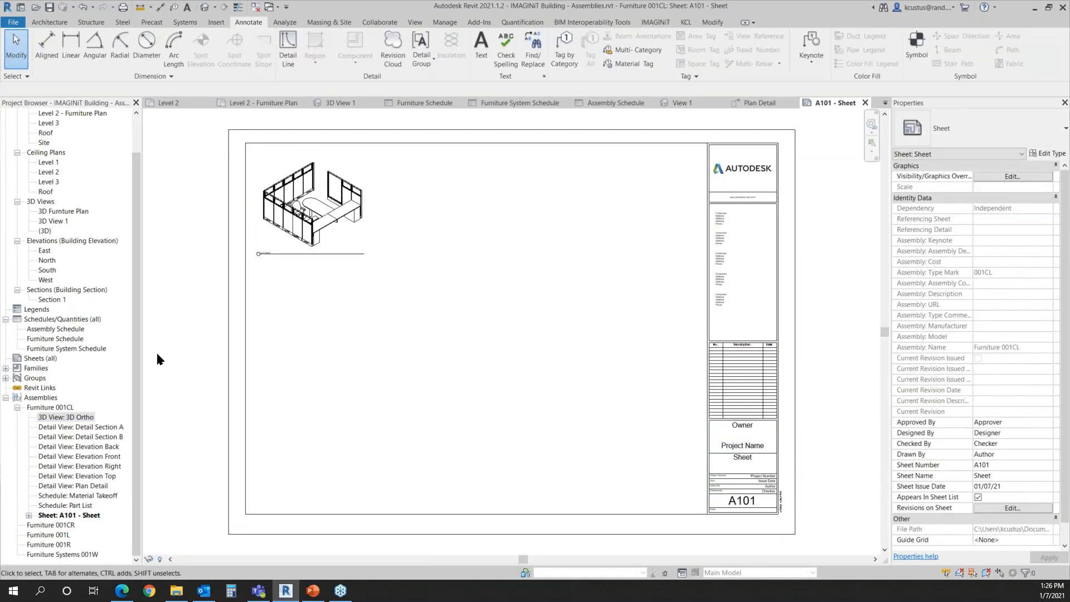
double_click(86, 419)
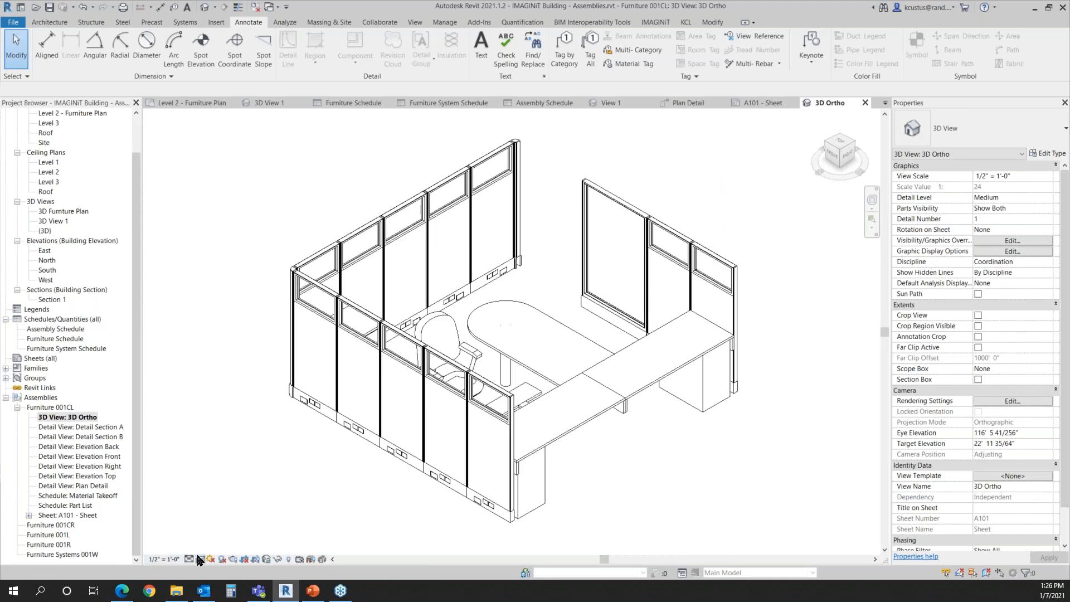
left_click(200, 560)
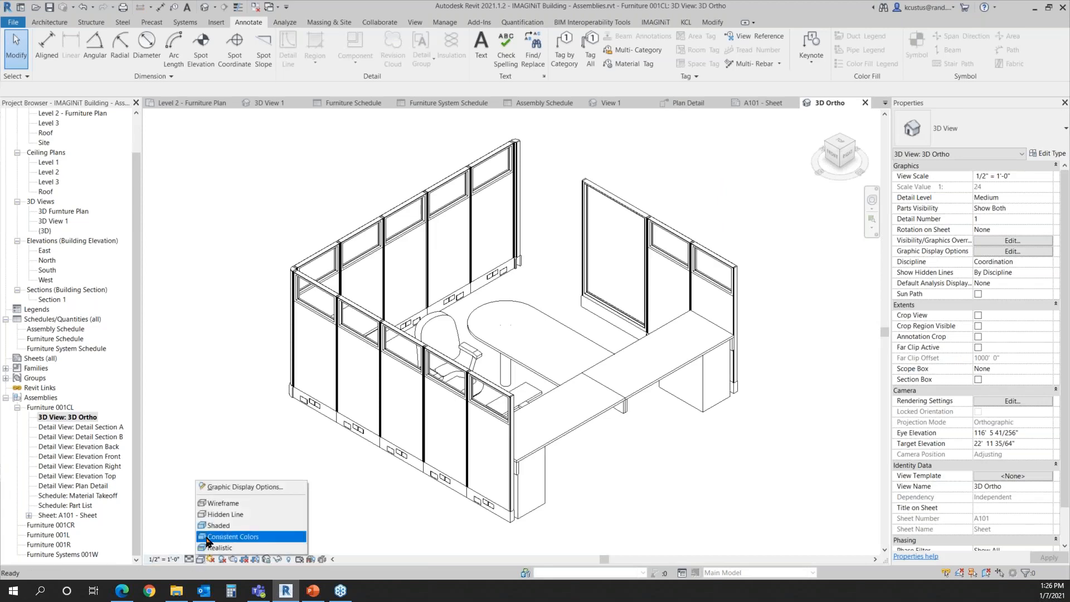
left_click(235, 538)
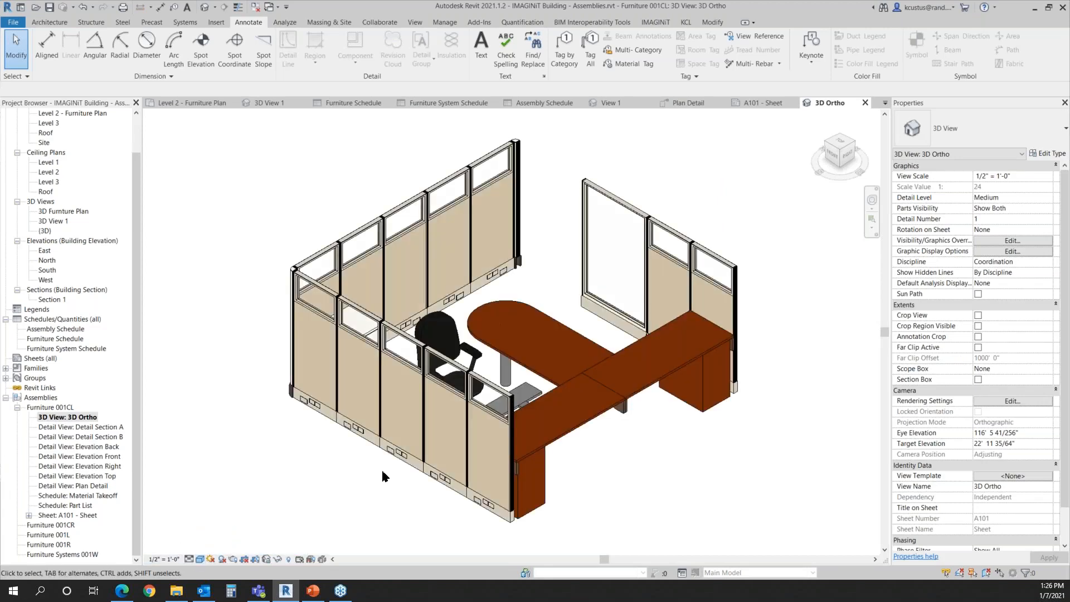
middle_click_drag(663, 469, 502, 479, "shift")
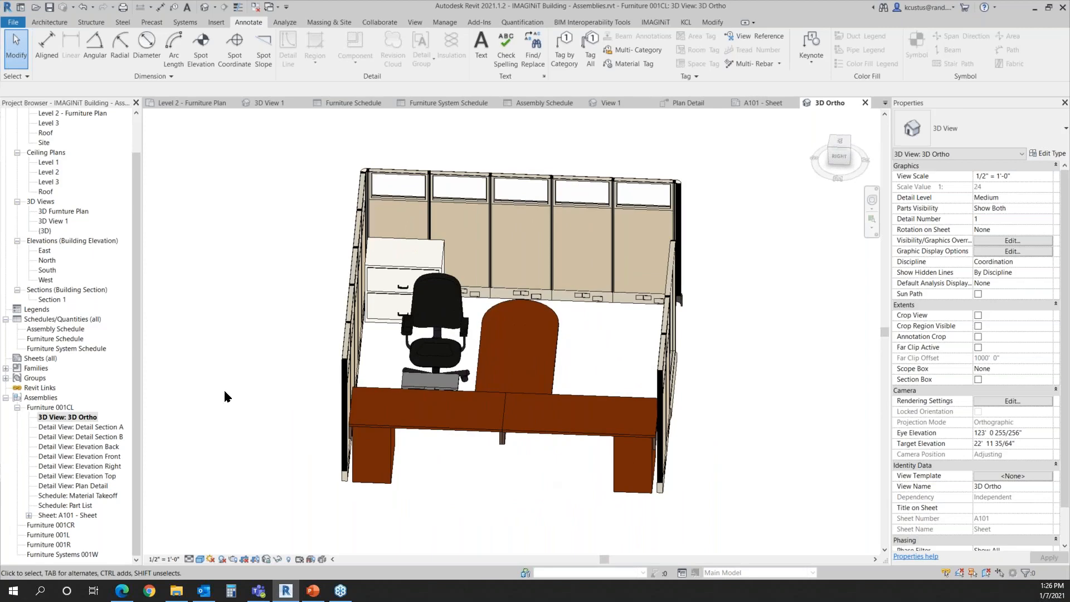
scroll(143, 455, "down", 3)
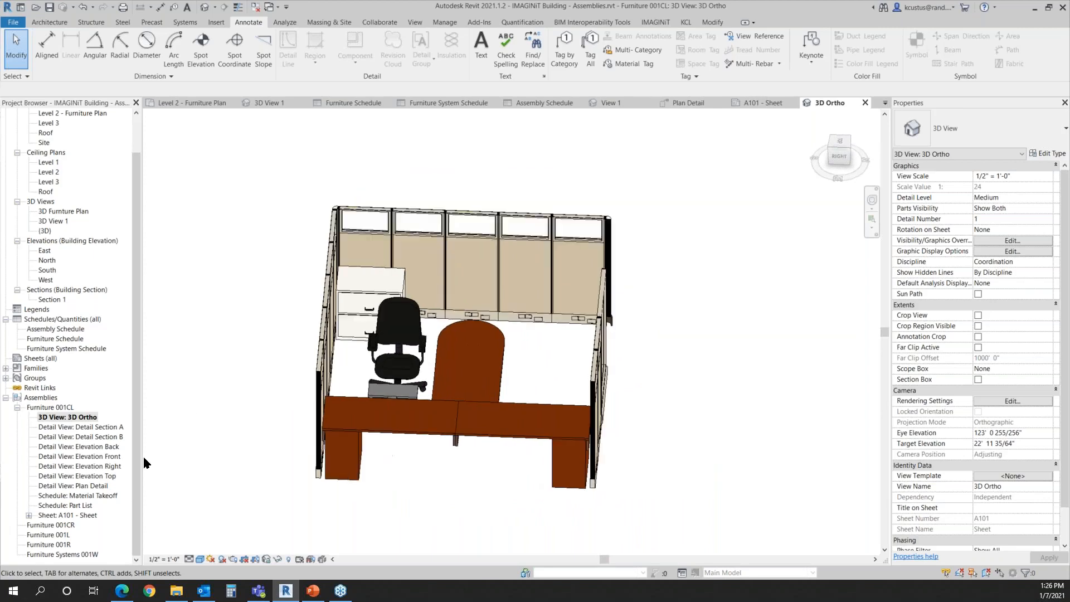
Open the Elevation Back detail view of Furniture 001CL and examine its Detail Section B line
double_click(85, 451)
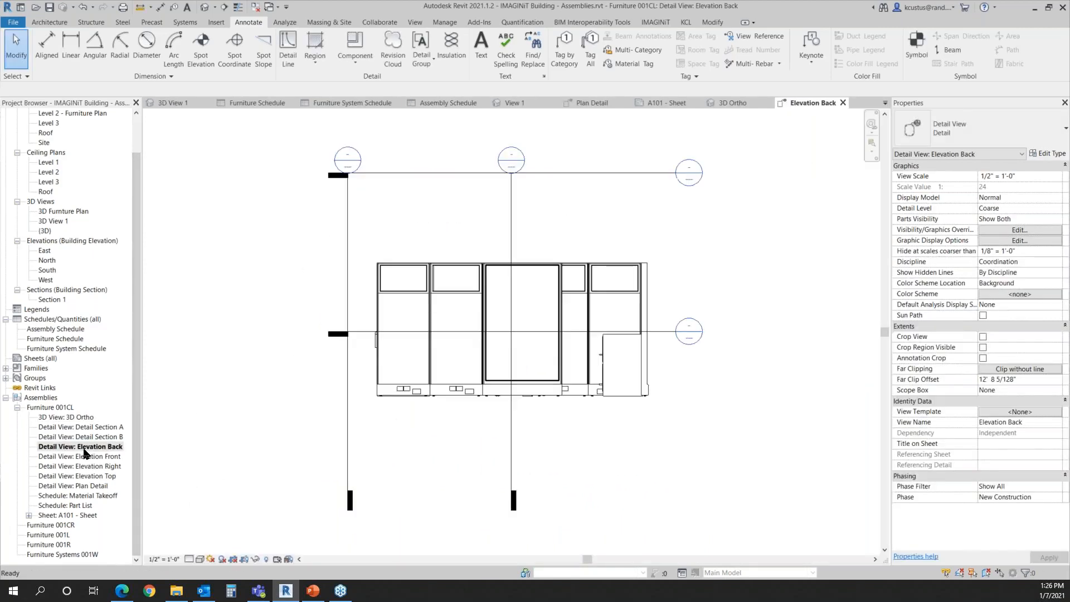
scroll(498, 446, "down", 2)
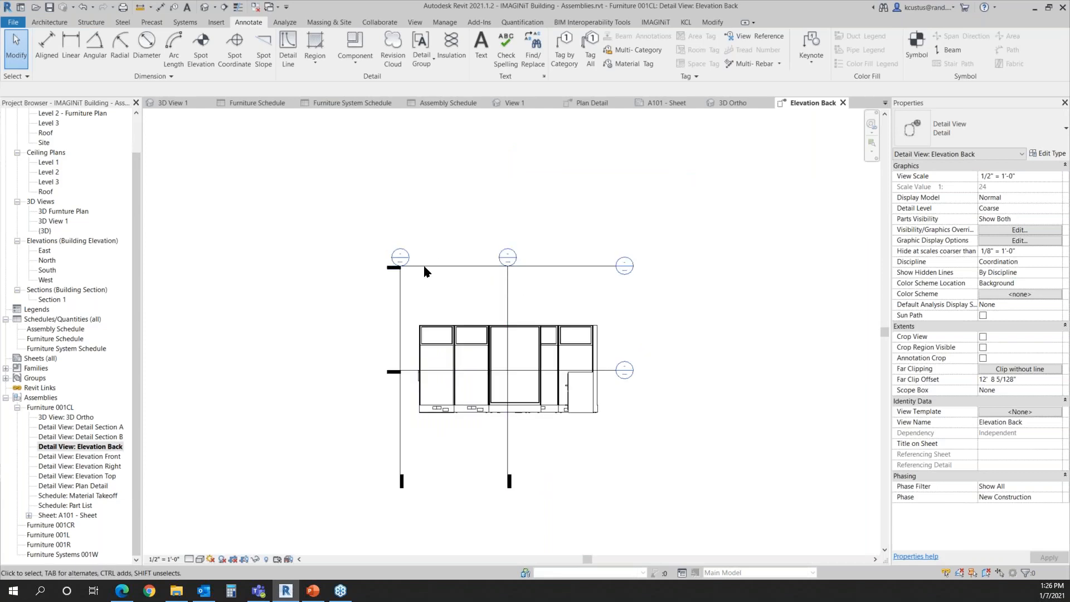
left_click(507, 467)
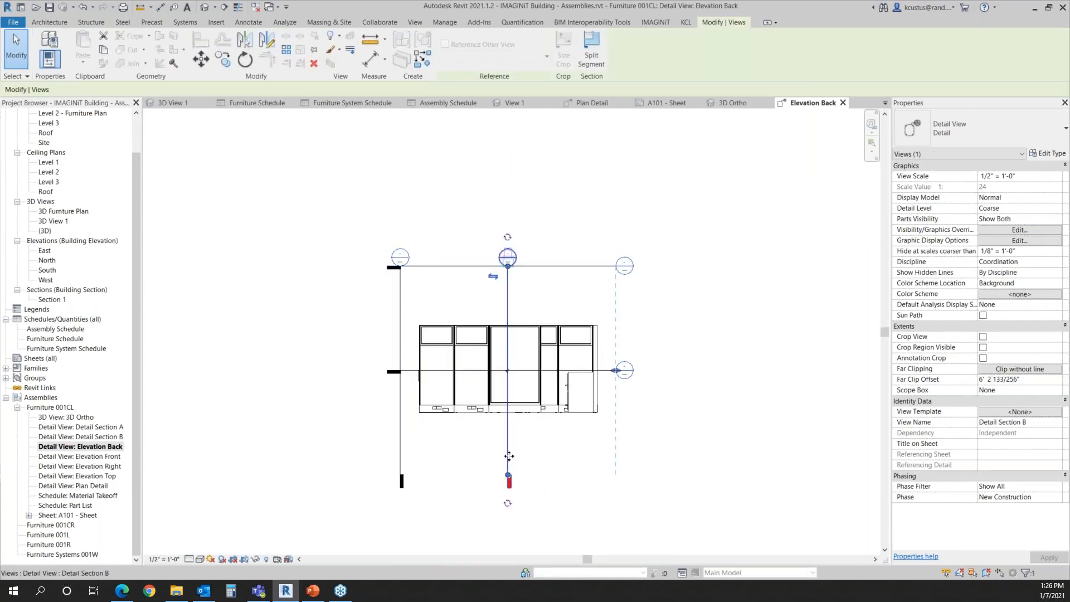
left_click(645, 296)
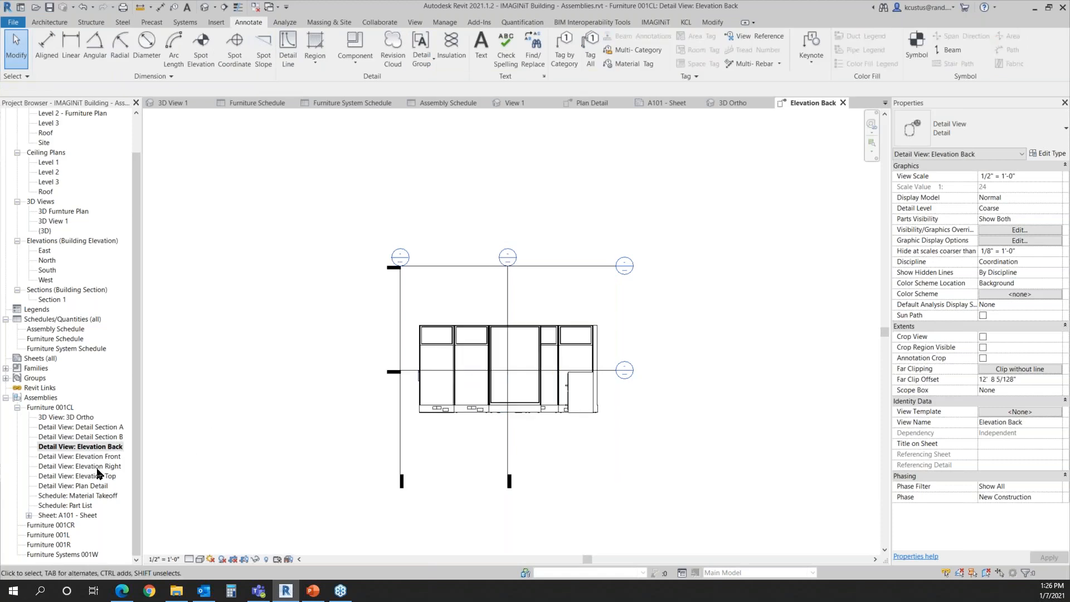
Select a single glazed panel inside the assembly in Elevation Back and look at its Override Graphics in View options
scroll(478, 375, "up", 5)
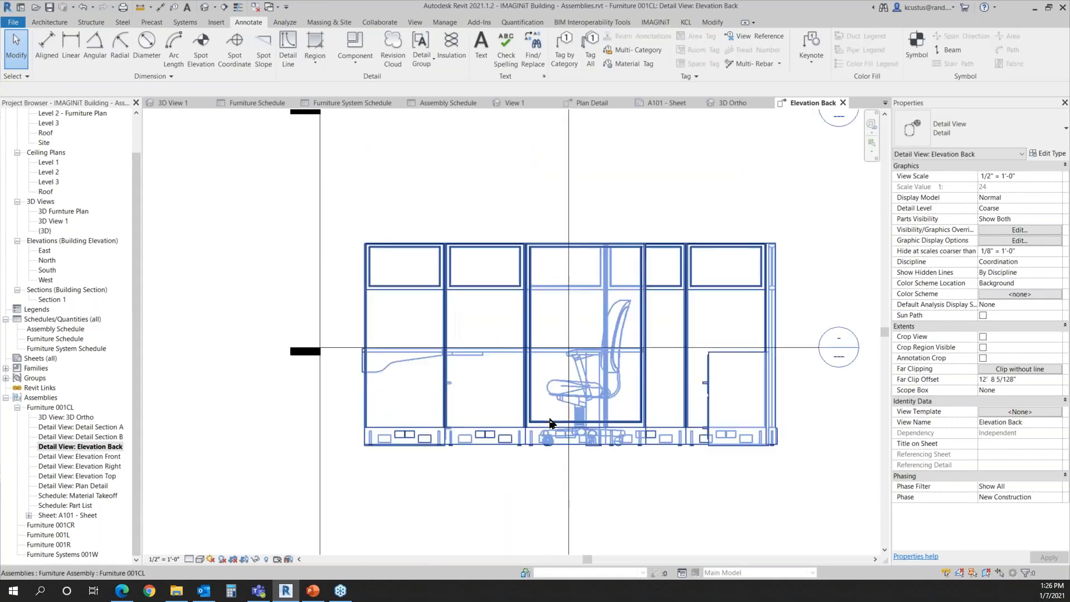
scroll(456, 461, "up", 4)
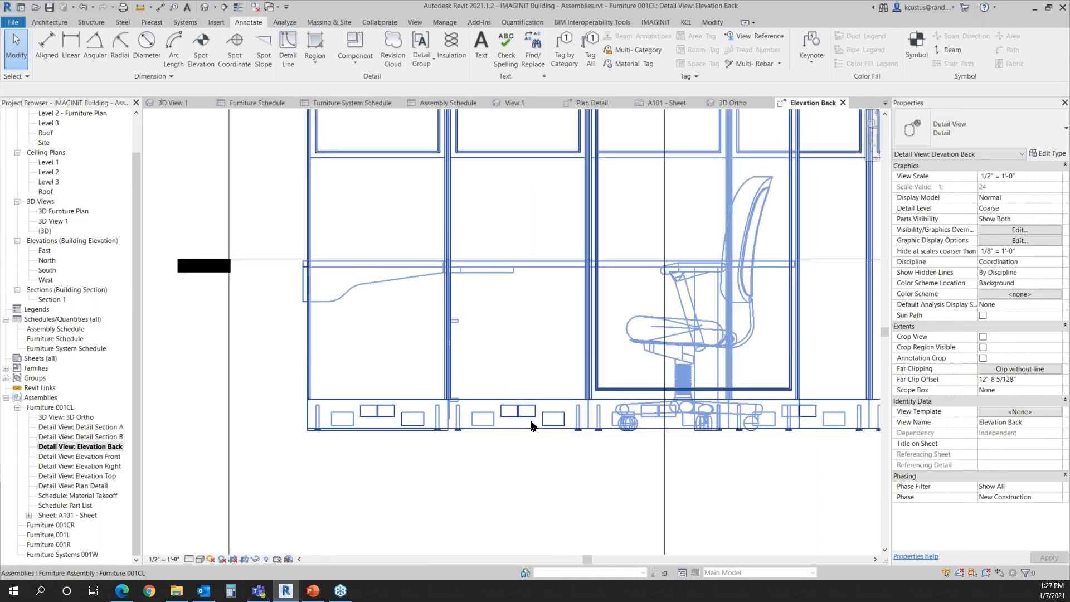
left_click(508, 411)
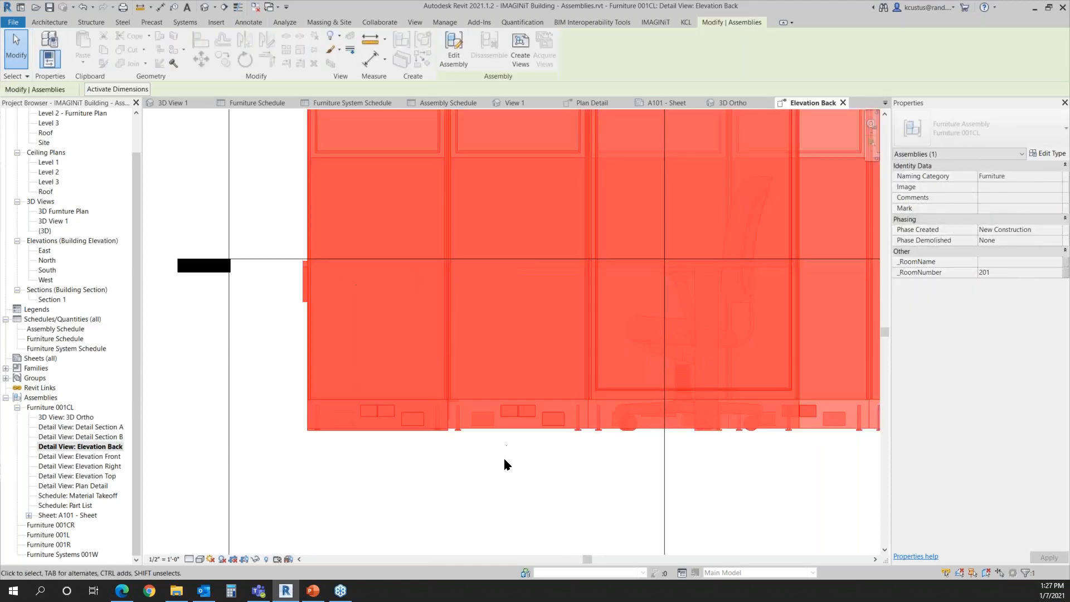
left_click(494, 438)
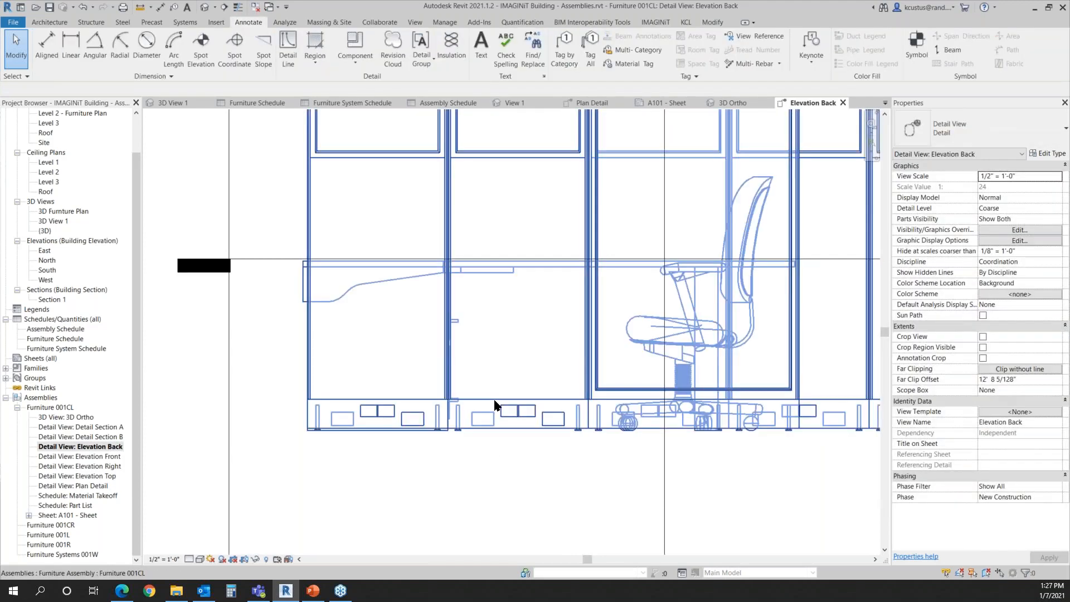
key("Tab")
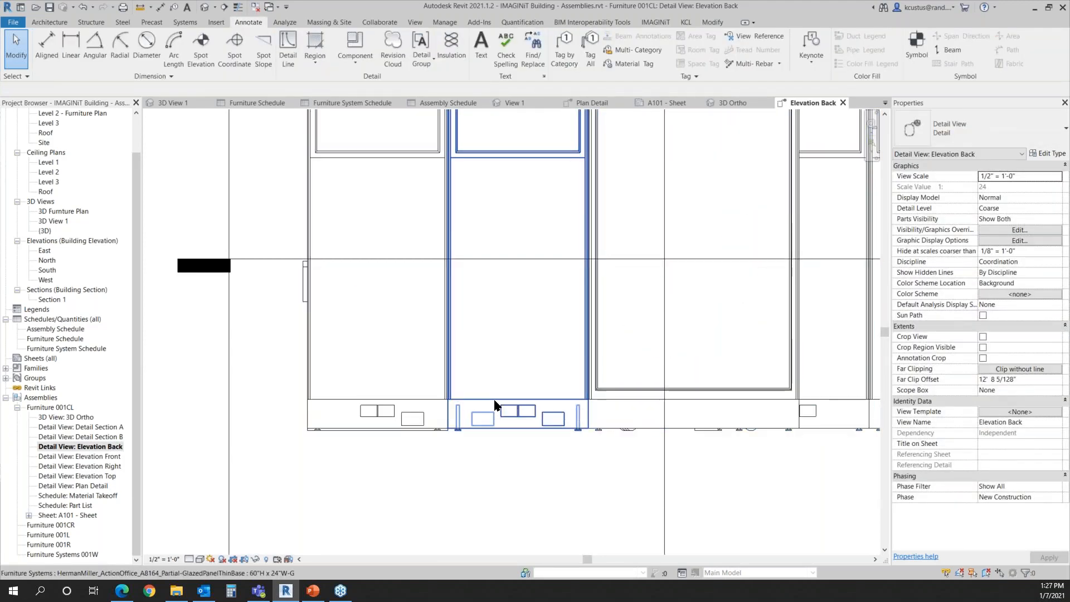
left_click(496, 407)
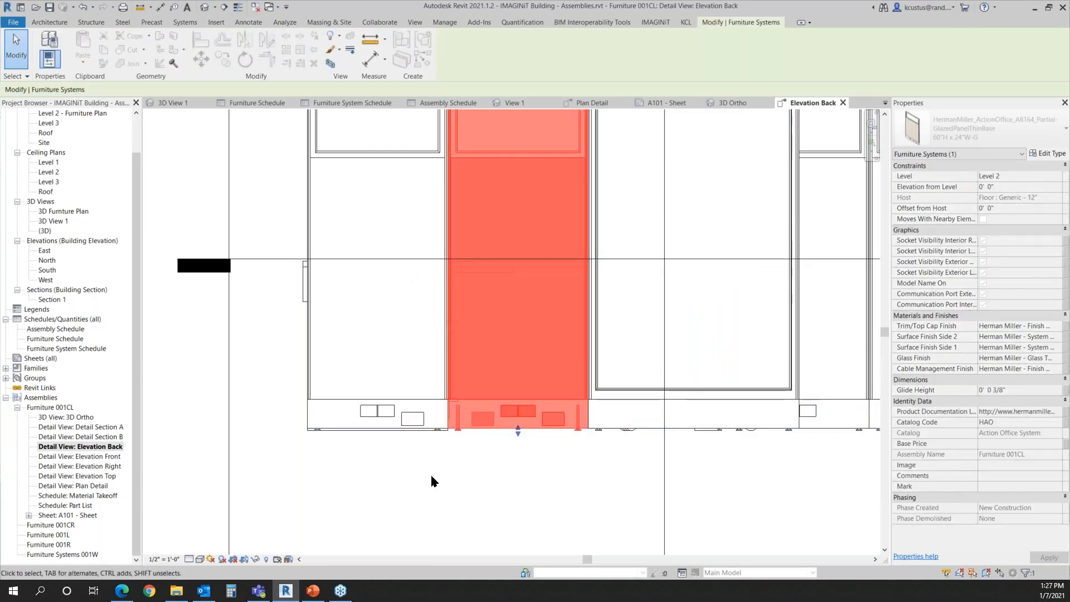
right_click(398, 511)
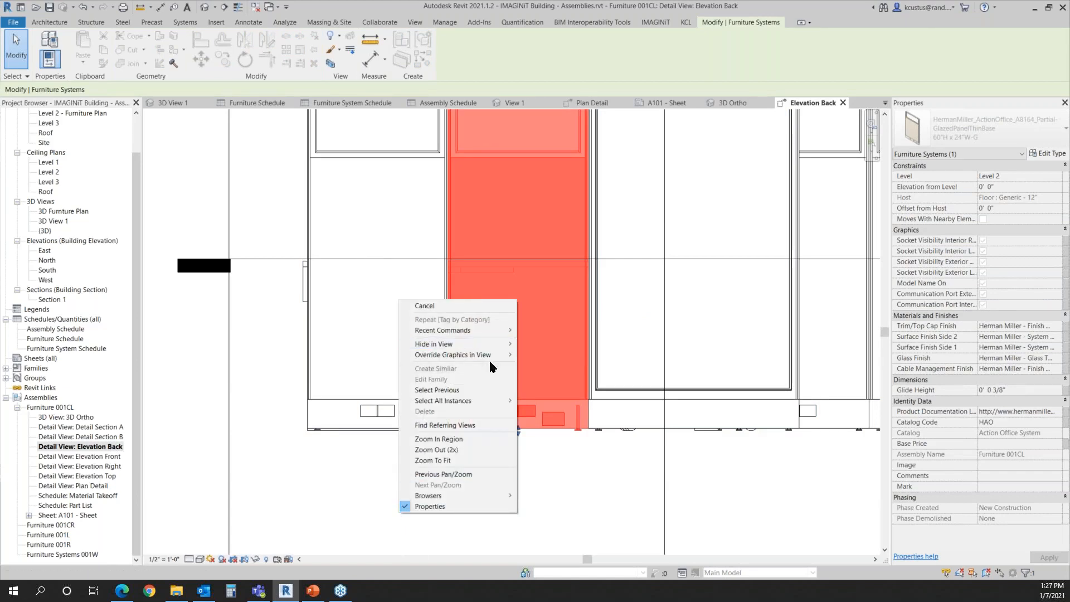
mouse_move(497, 356)
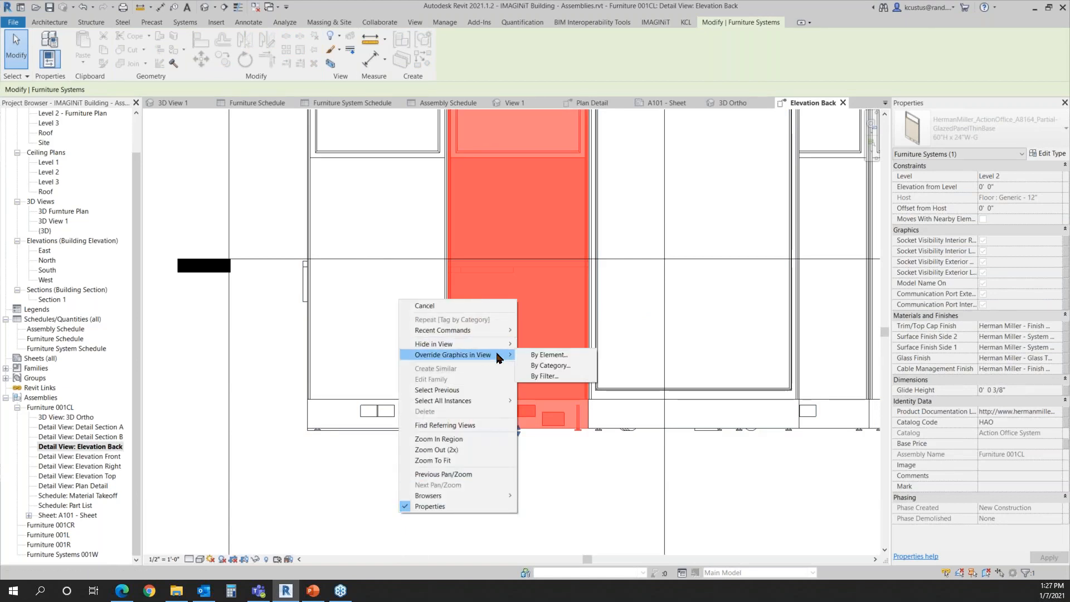
left_click(578, 505)
left_click(570, 479)
scroll(567, 478, "down", 5)
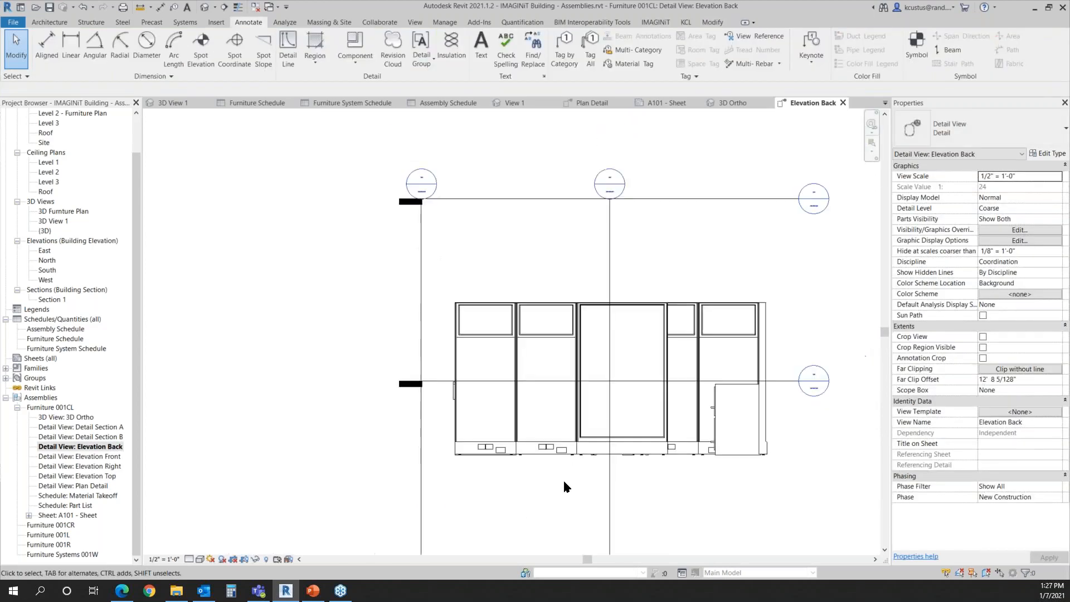
middle_click_drag(565, 529, 483, 471)
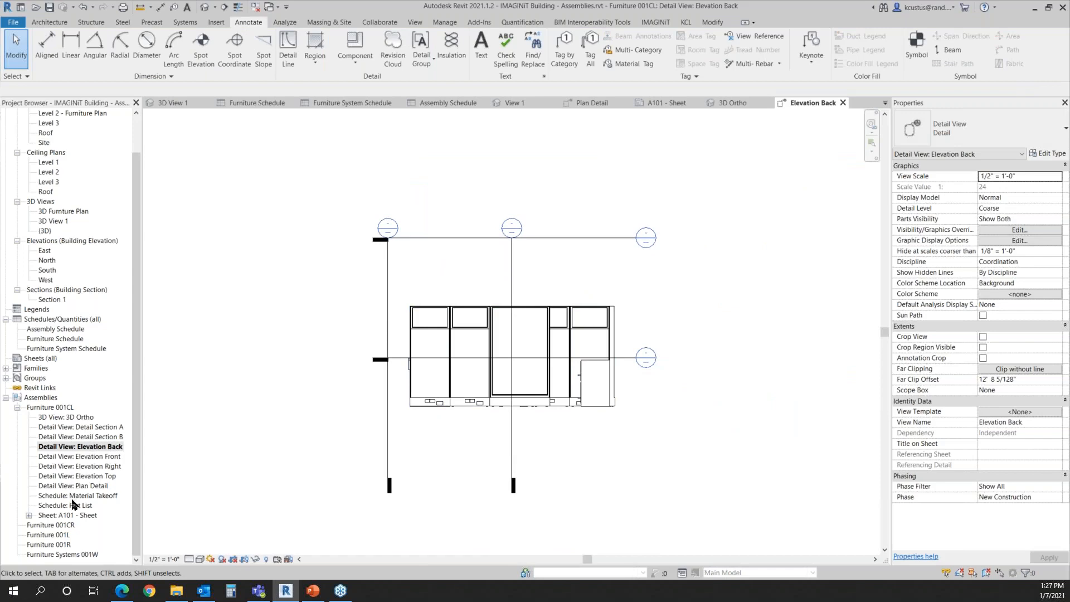
left_click(82, 516)
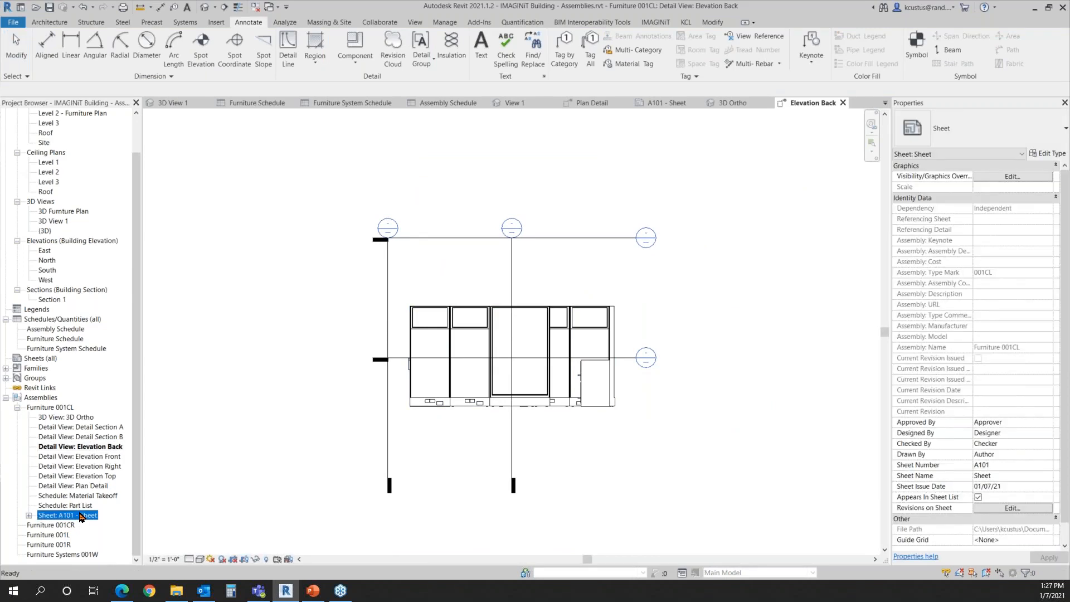
left_click(81, 516)
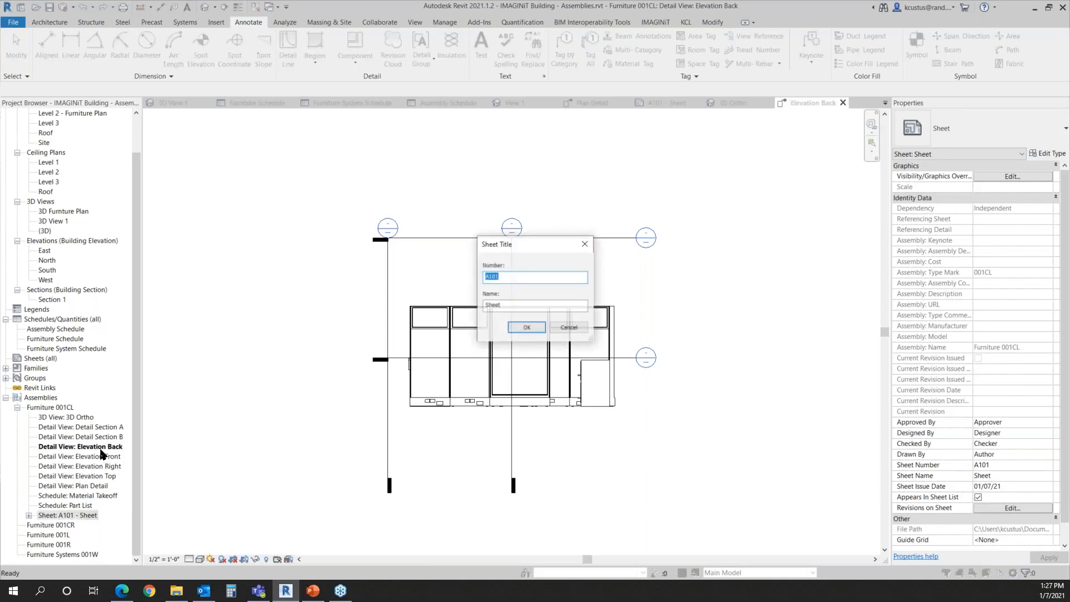
left_click(569, 327)
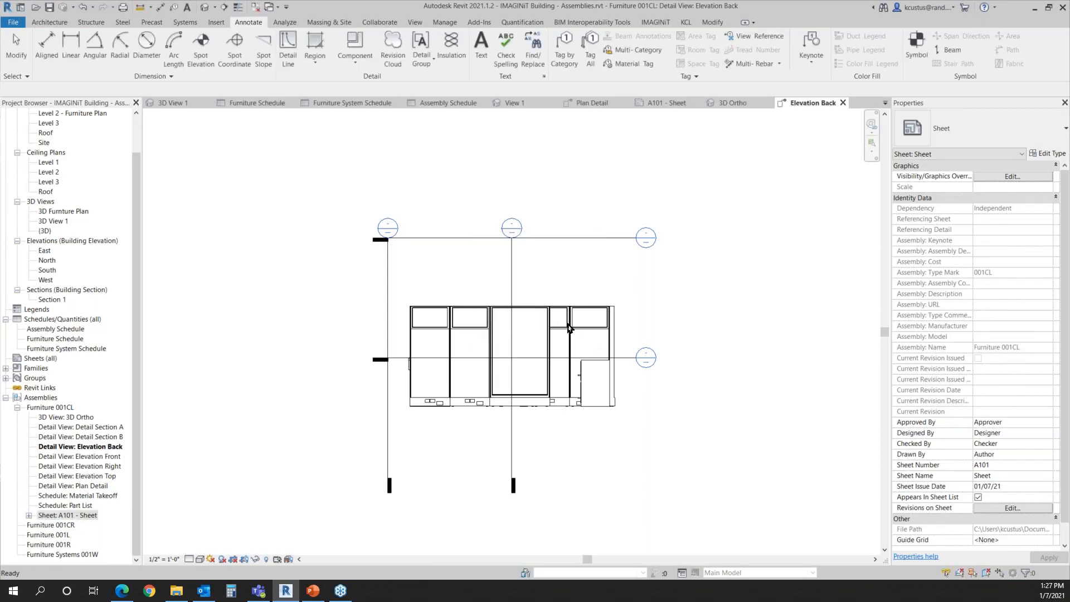
Open sheet A101 of Furniture 001CL and examine the placed 3D Ortho viewport up close
left_click(71, 516)
double_click(71, 516)
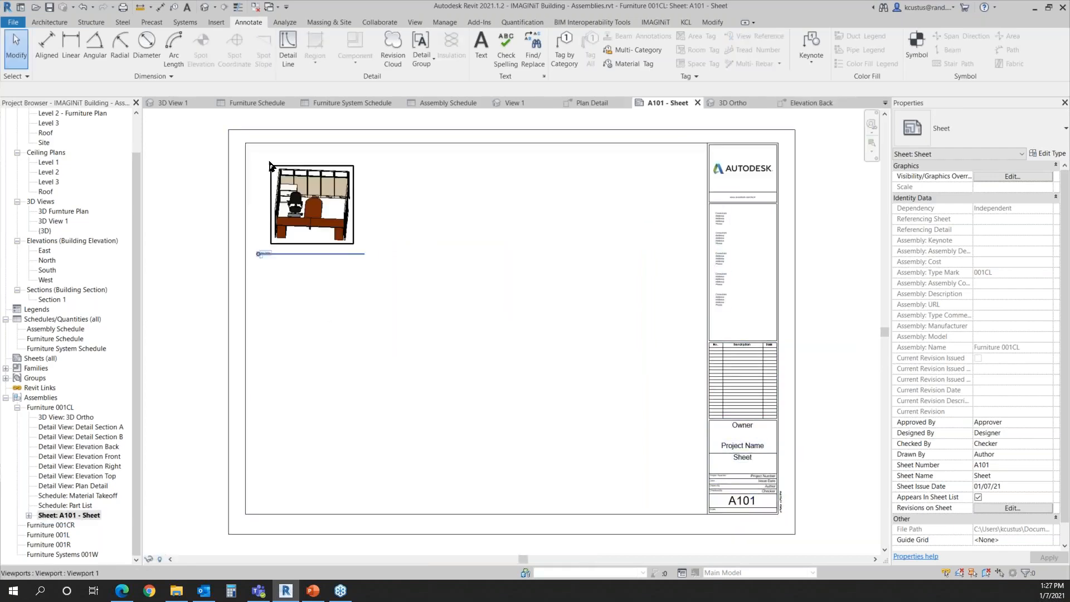
scroll(270, 170, "up", 5)
scroll(373, 301, "up", 2)
scroll(374, 305, "down", 6)
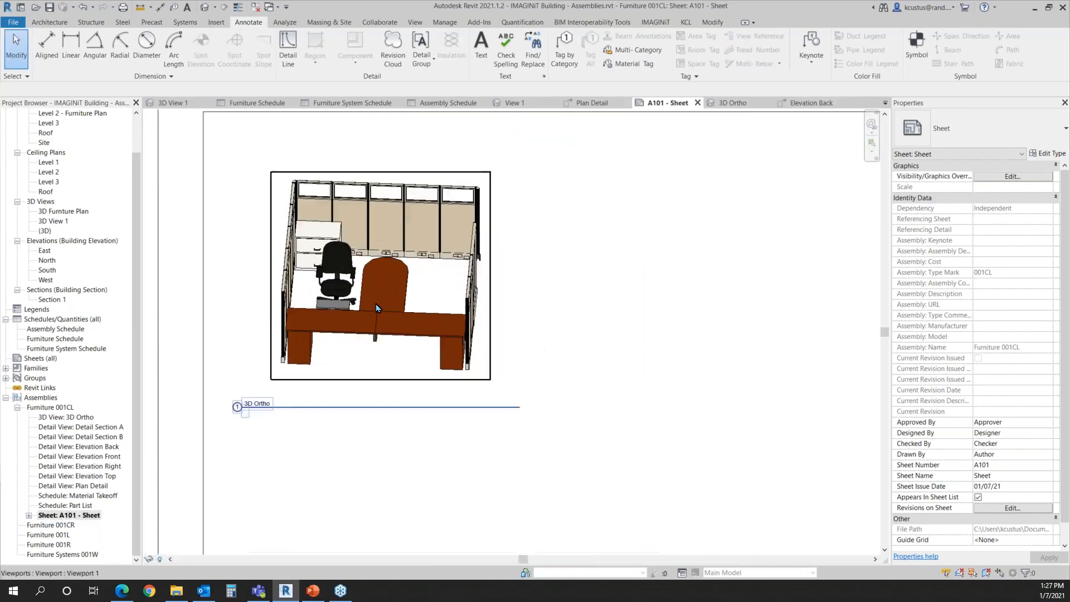
Reopen the 3D Ortho view of Furniture 001CL and restore its home orientation
left_click(76, 417)
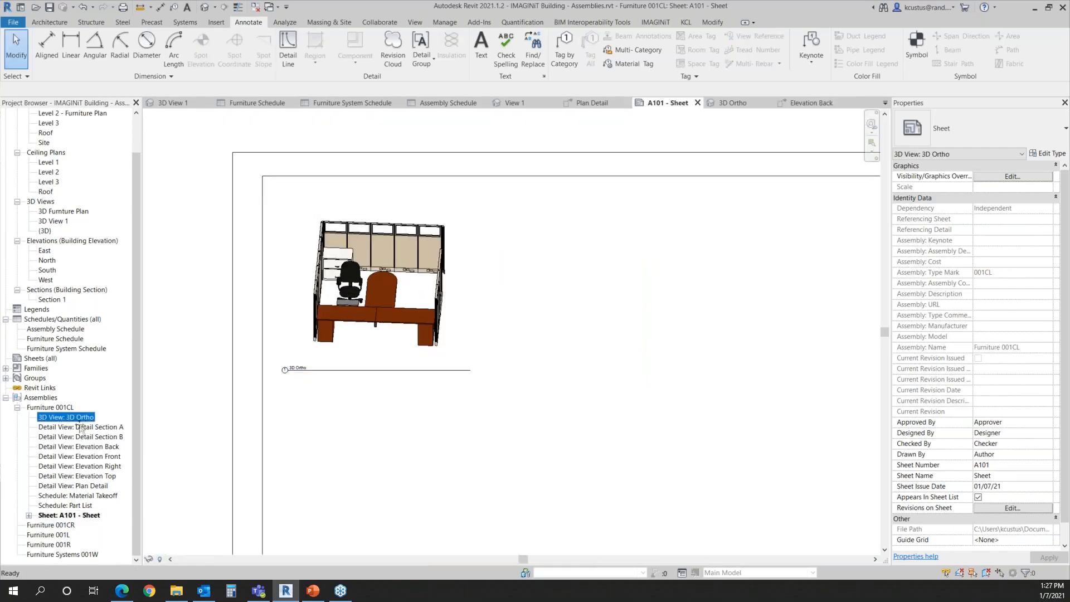
double_click(79, 417)
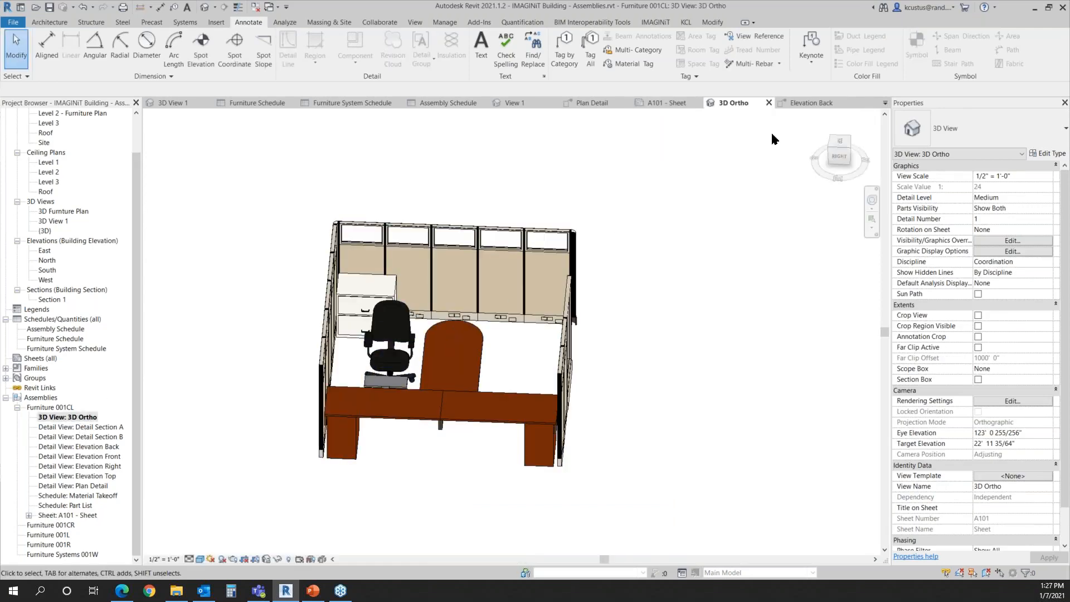
left_click(819, 117)
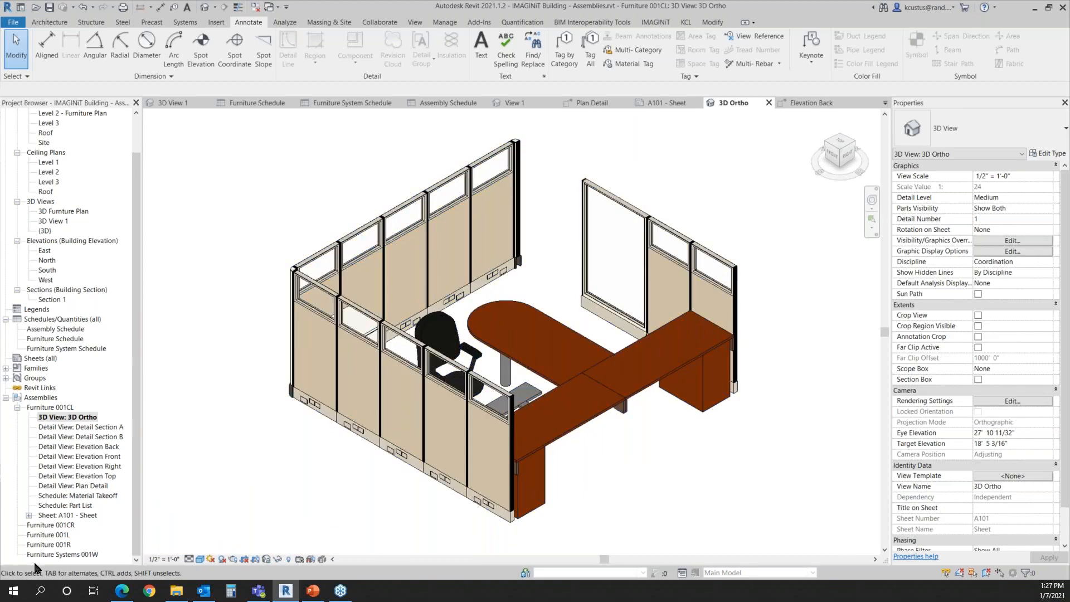
Check the position of the 3D Ortho viewport on sheet A101 and return to the 3D Ortho view
double_click(90, 516)
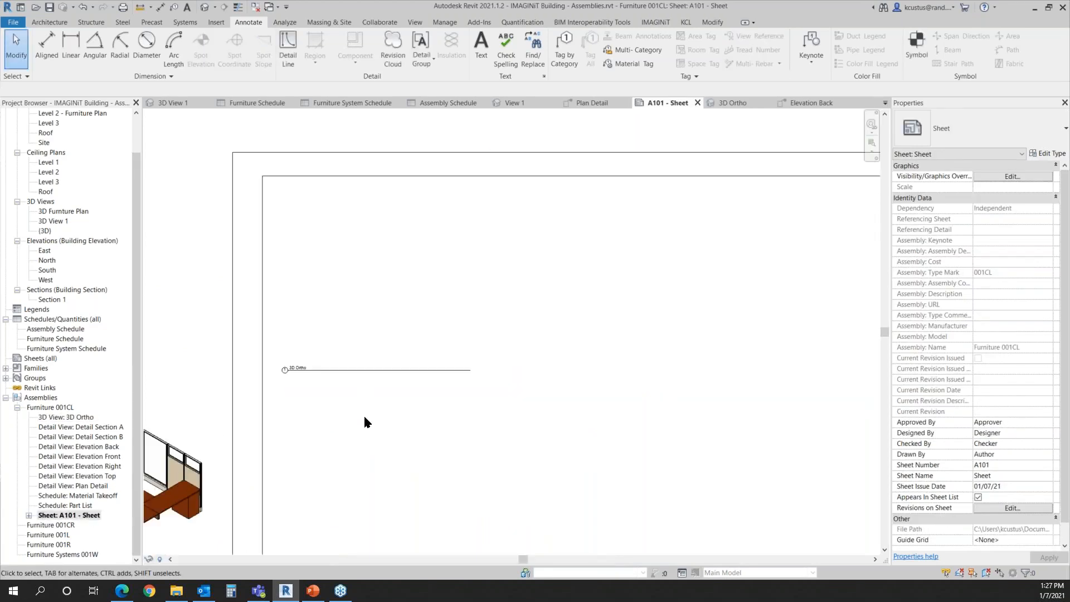
left_click(67, 417)
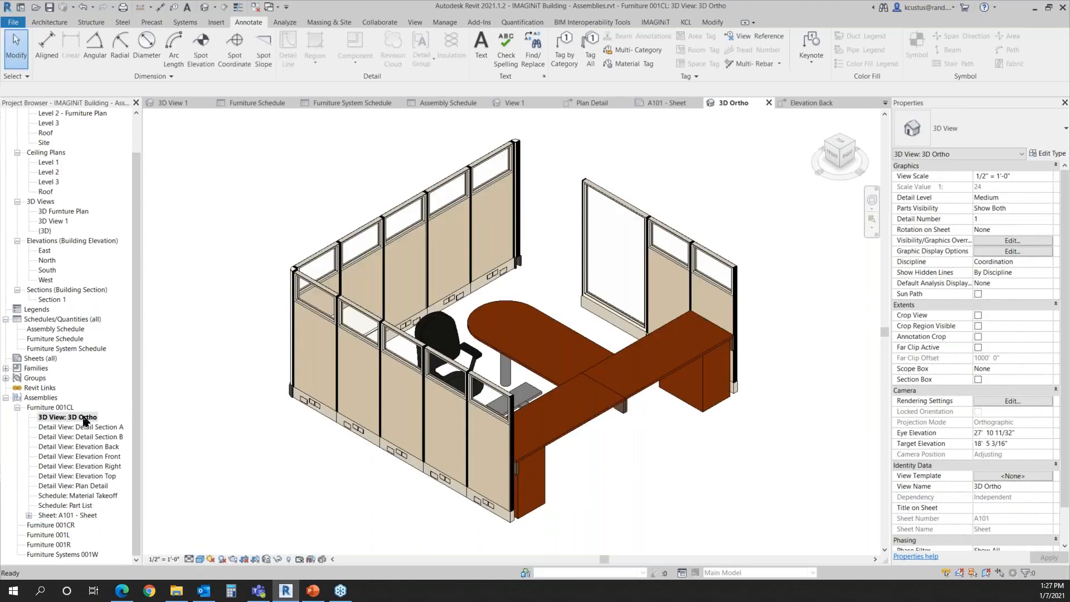
middle_click_drag(295, 471, 364, 409)
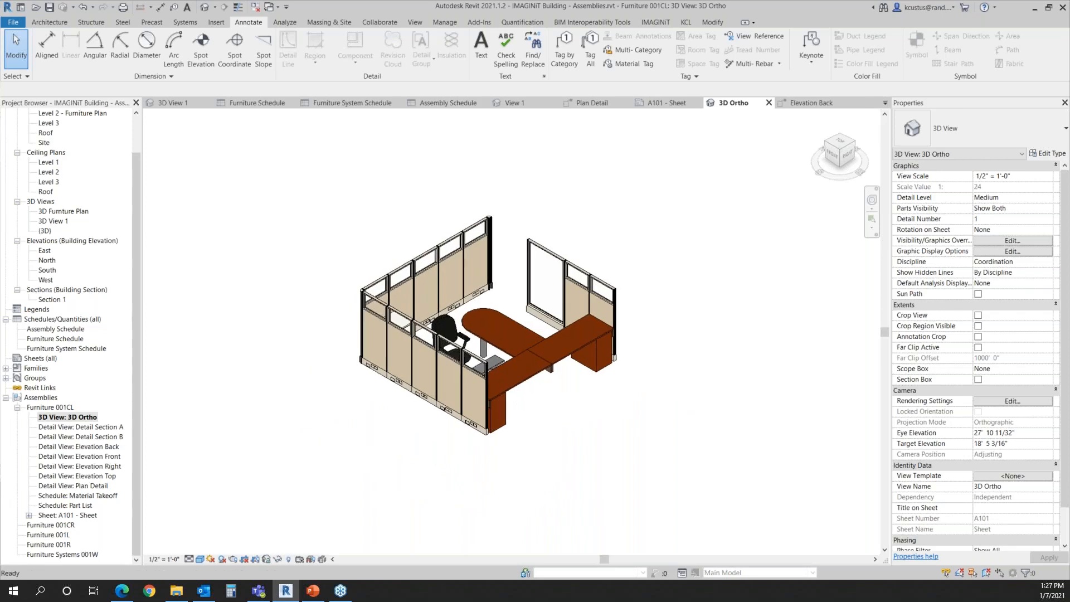
Open the Part List schedule of Furniture 001CL and widen its Family and Type column
double_click(75, 506)
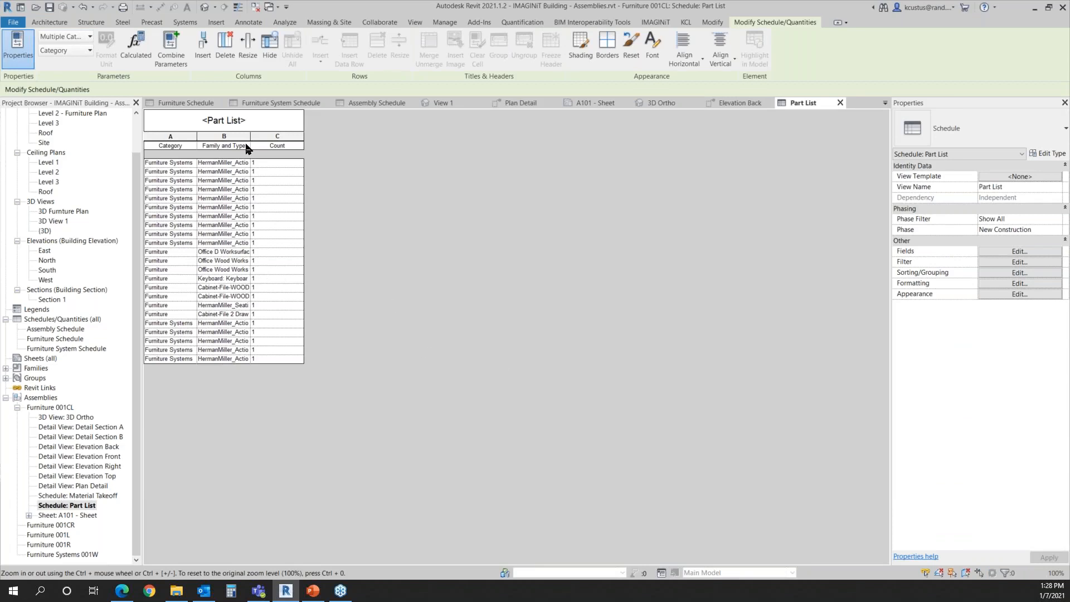
left_click_drag(251, 133, 296, 134)
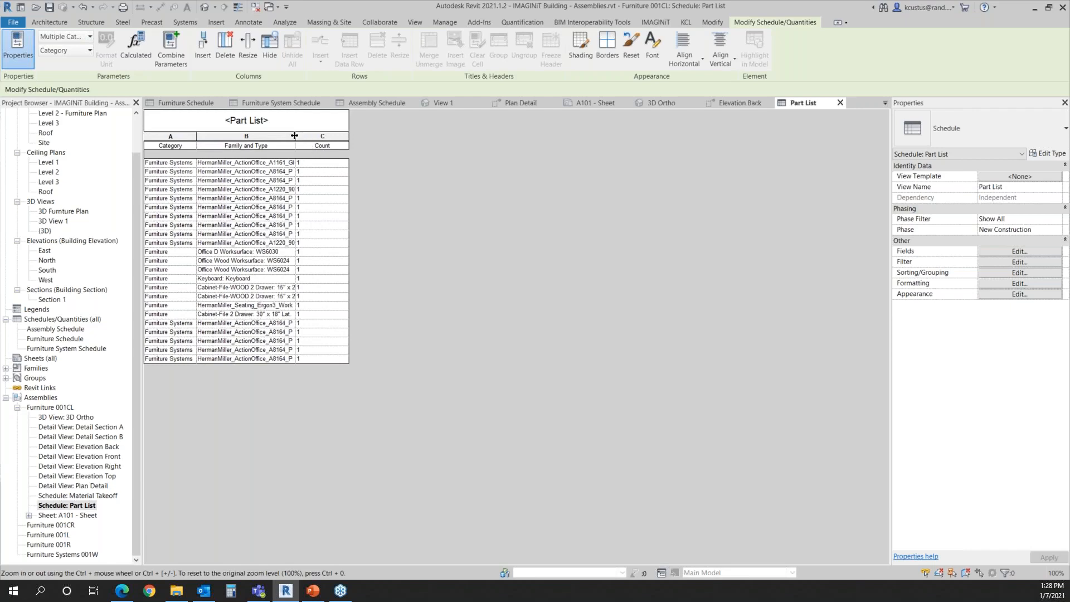
left_click_drag(295, 135, 329, 135)
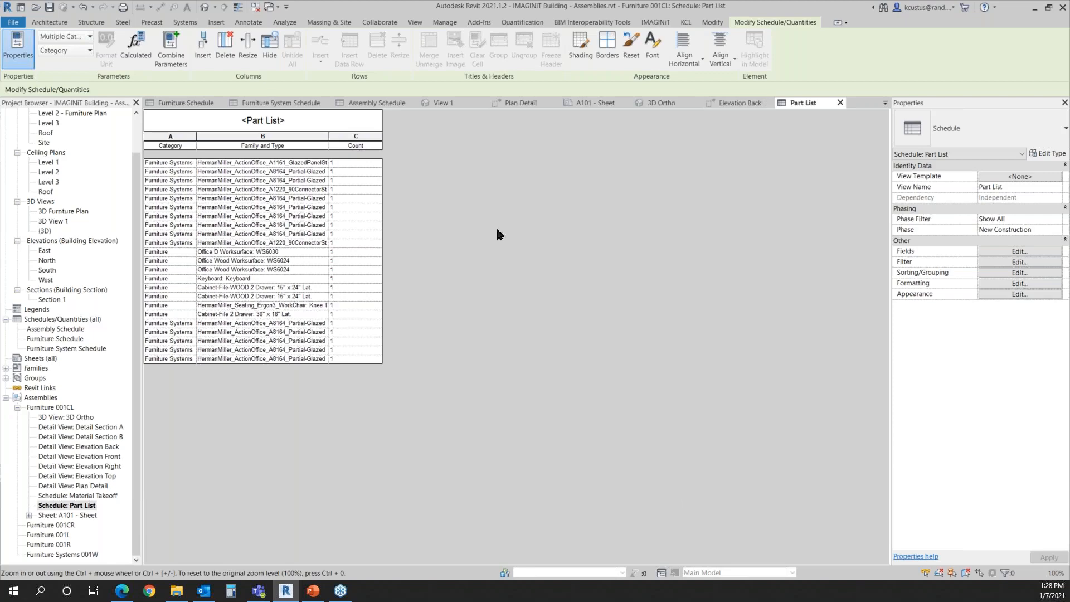
Switch to the Furniture System Schedule to compare it with the assembly's part list
left_click(289, 103)
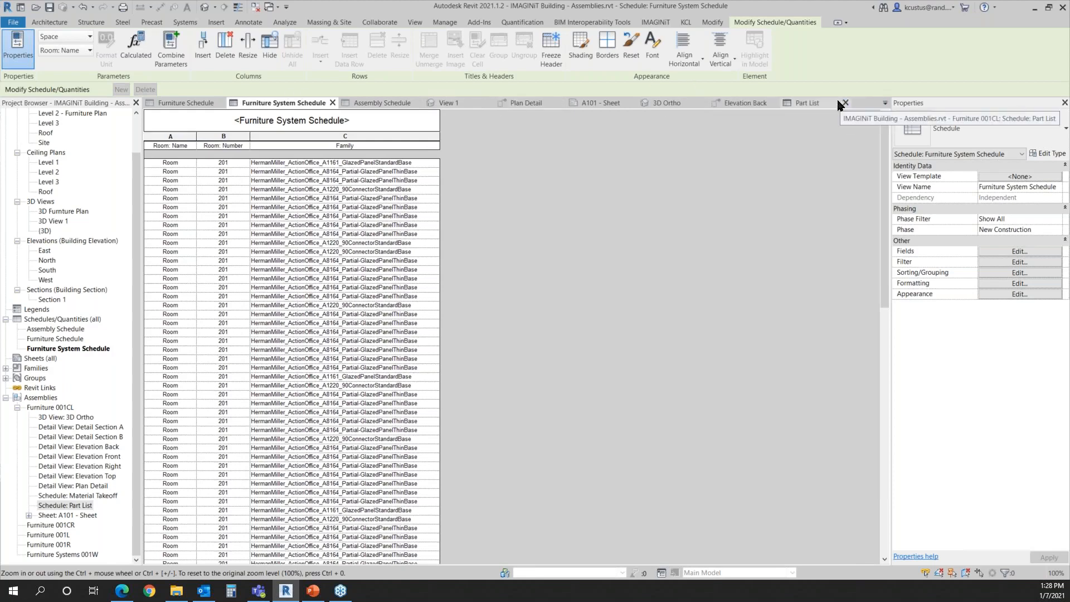
Close the Part List, Elevation Back and A101 - Sheet views and return to the workstations in the Level 2 - Furniture Plan
left_click(845, 102)
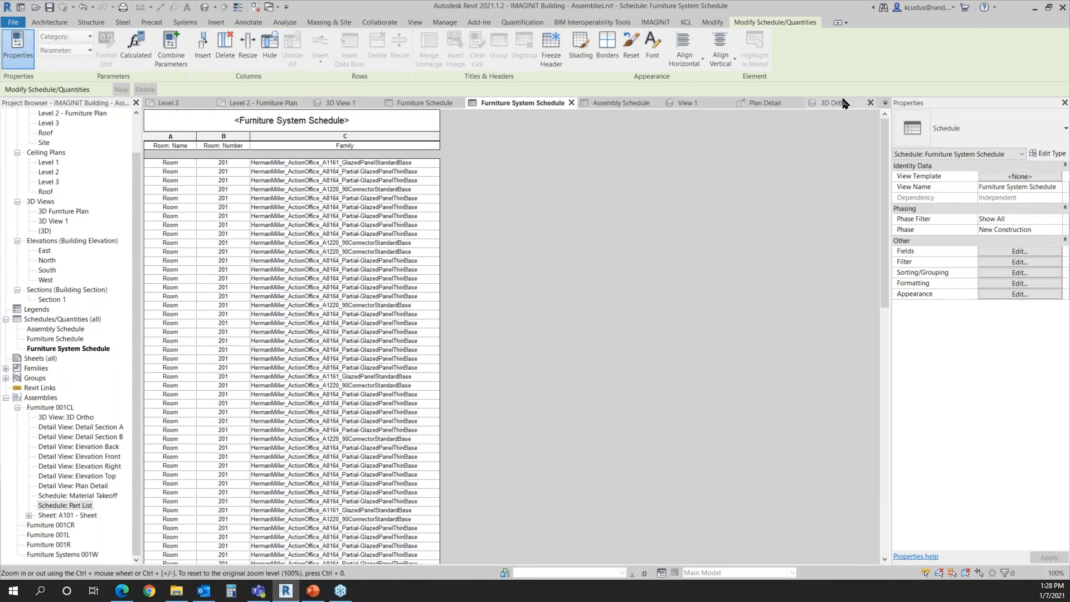
left_click(263, 103)
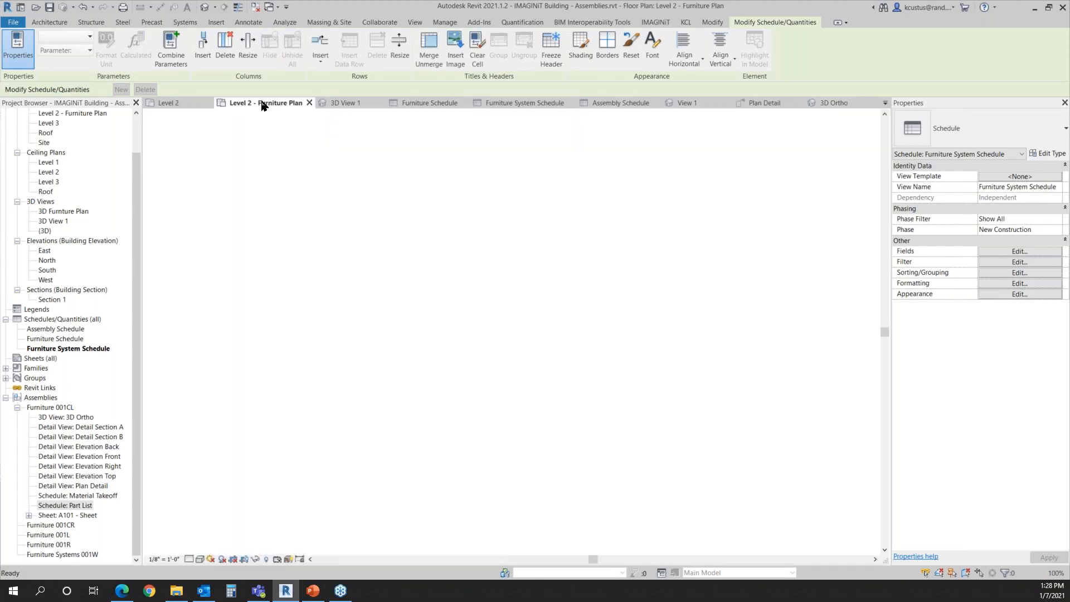
scroll(395, 368, "up", 3)
middle_click_drag(490, 370, 471, 197)
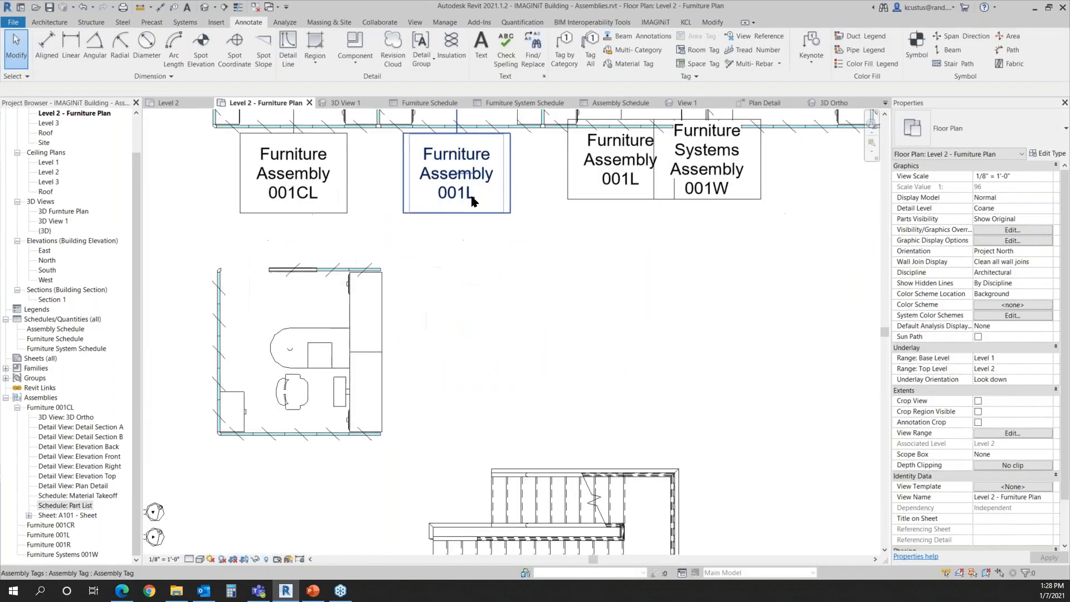
scroll(471, 197, "down", 1)
middle_click_drag(467, 287, 479, 373)
scroll(476, 353, "down", 1)
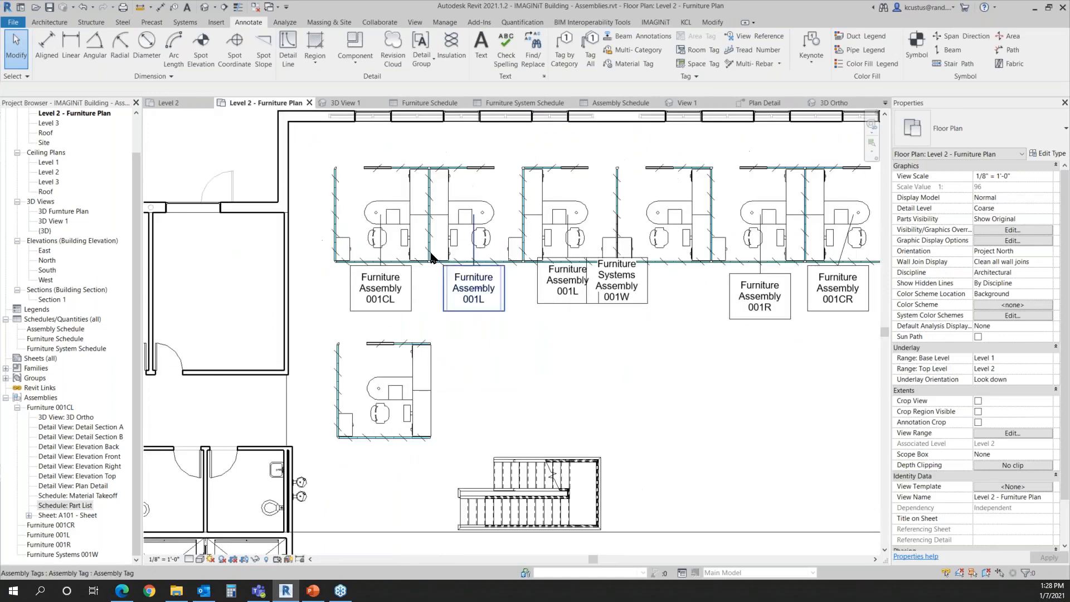
Compare the original Furniture 001CL workstation with the untagged copy below it, including the original's assembly tag
left_click(390, 219)
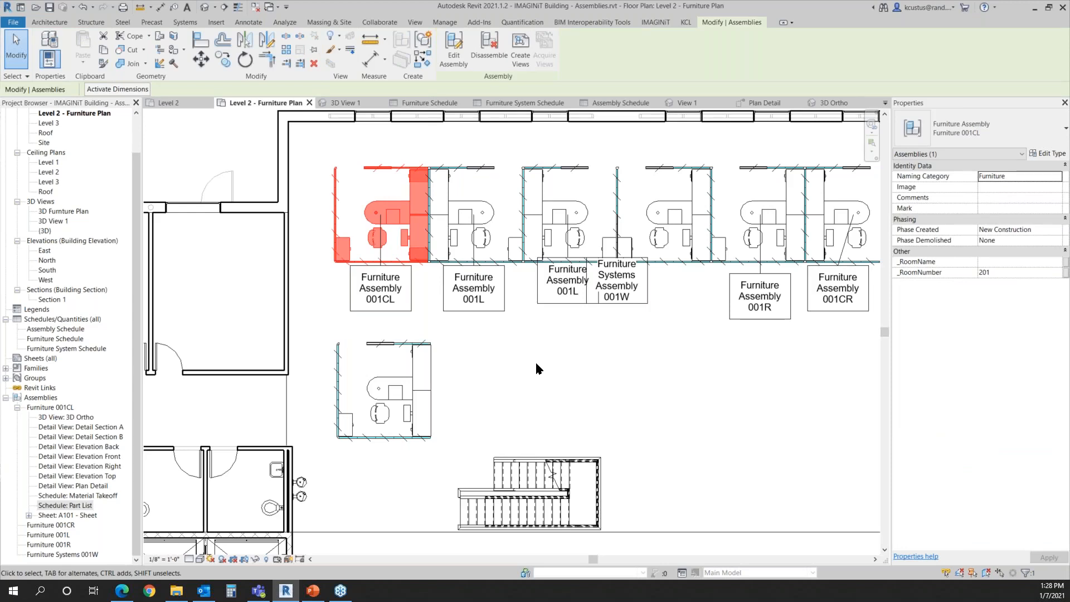
left_click(413, 366)
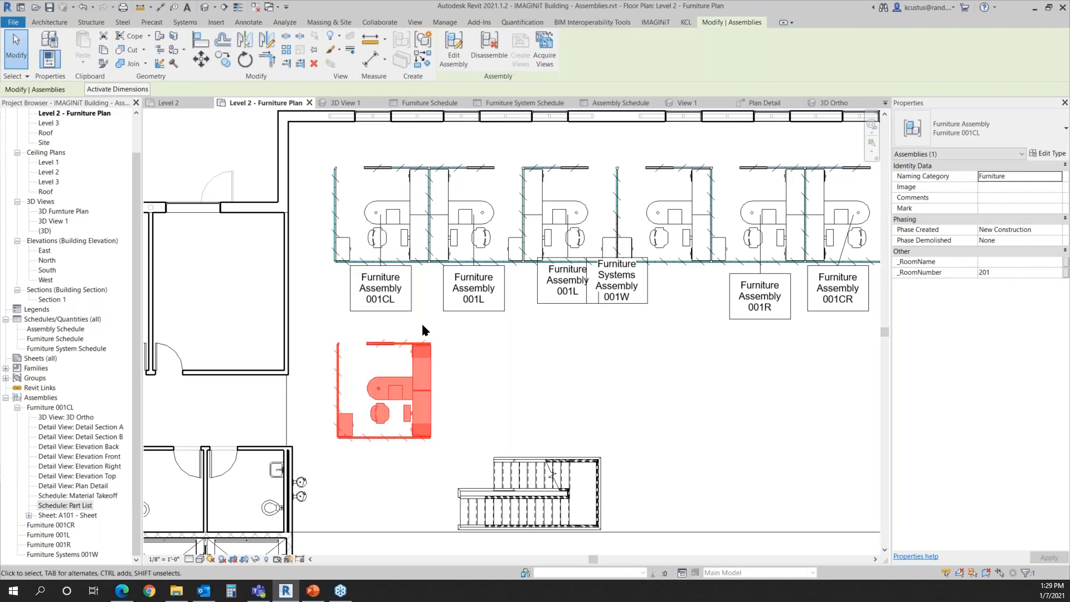
left_click(407, 310)
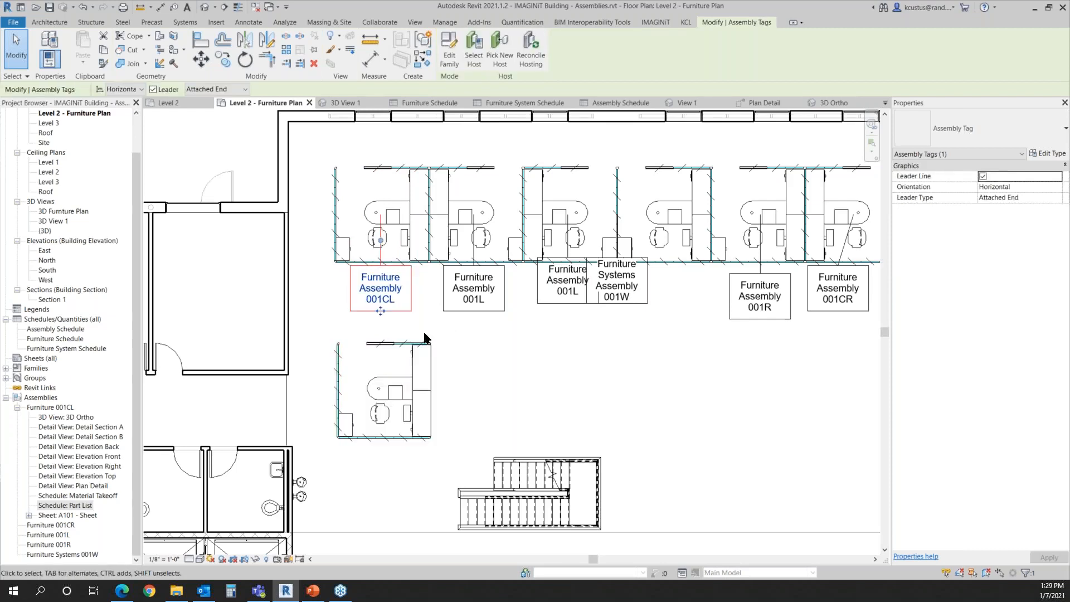
right_click(490, 393)
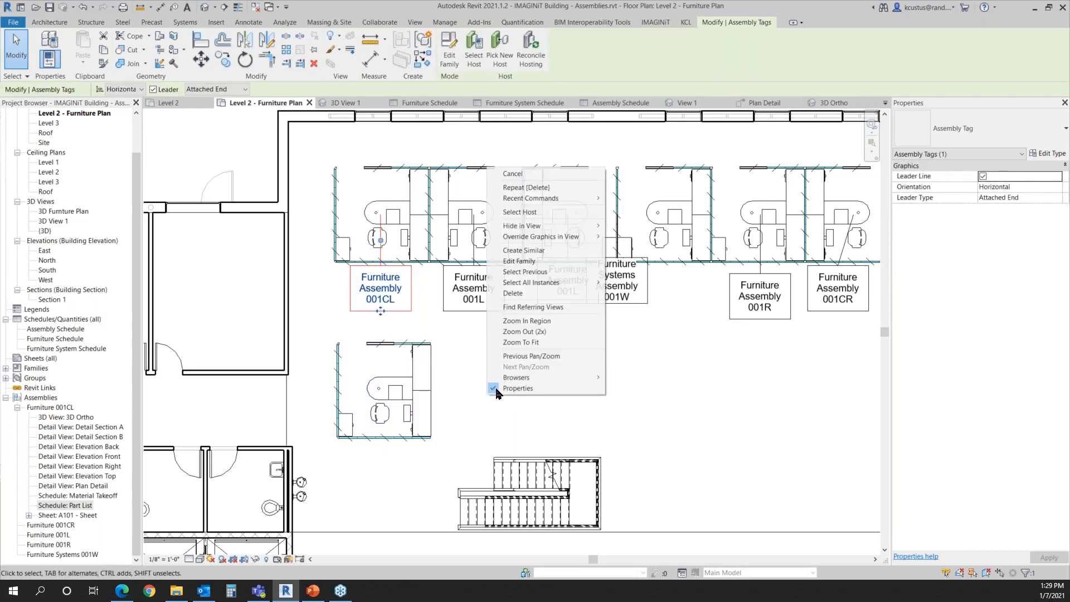
left_click(518, 176)
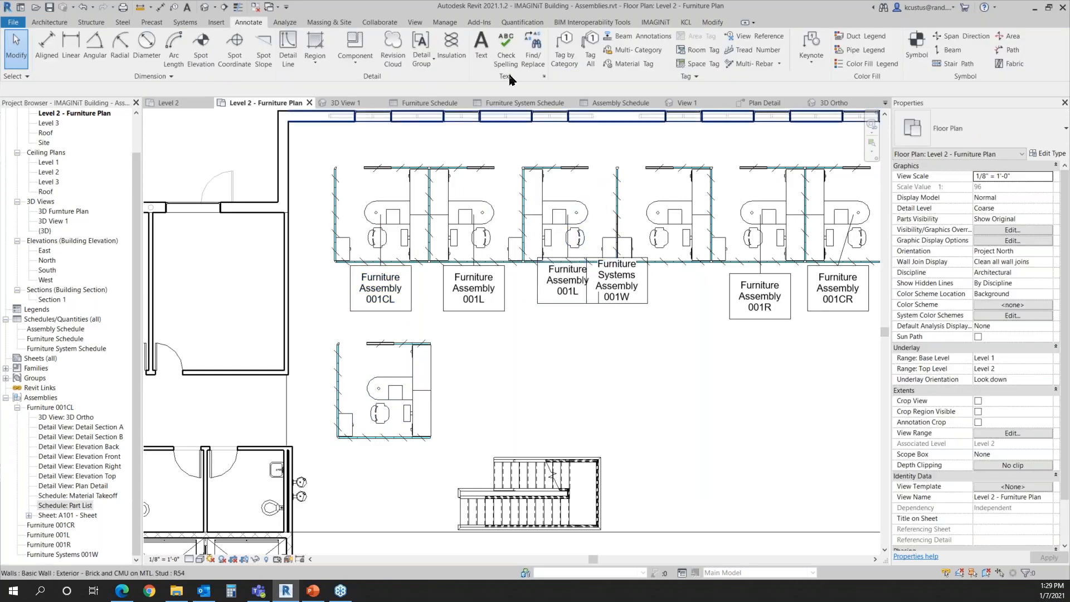
Tag the copied Furniture 001CL workstation below the row using Tag by Category
left_click(563, 58)
left_click(390, 430)
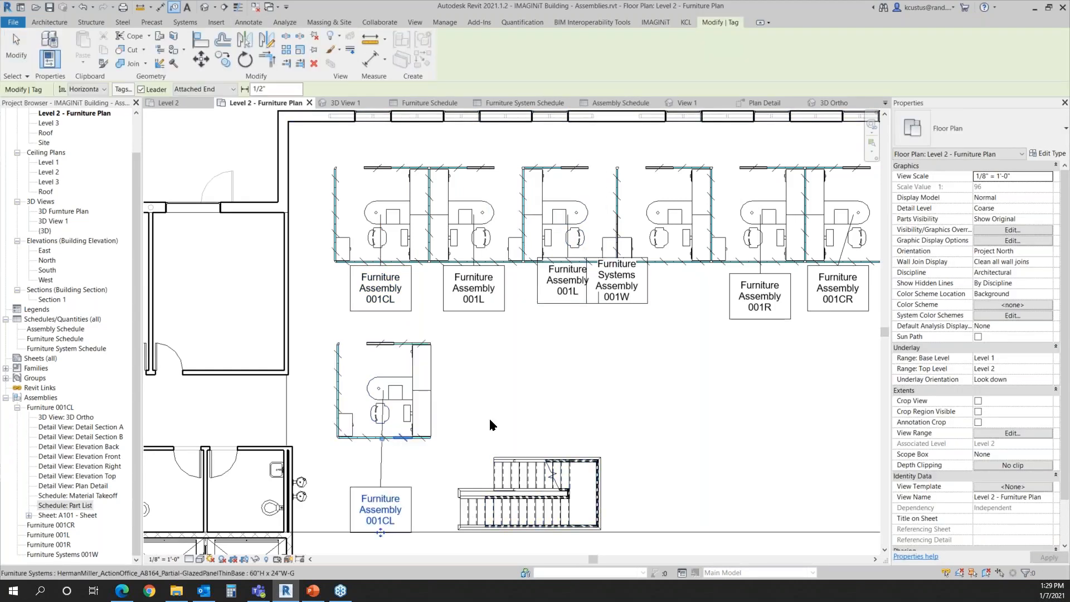
right_click(491, 373)
left_click(514, 380)
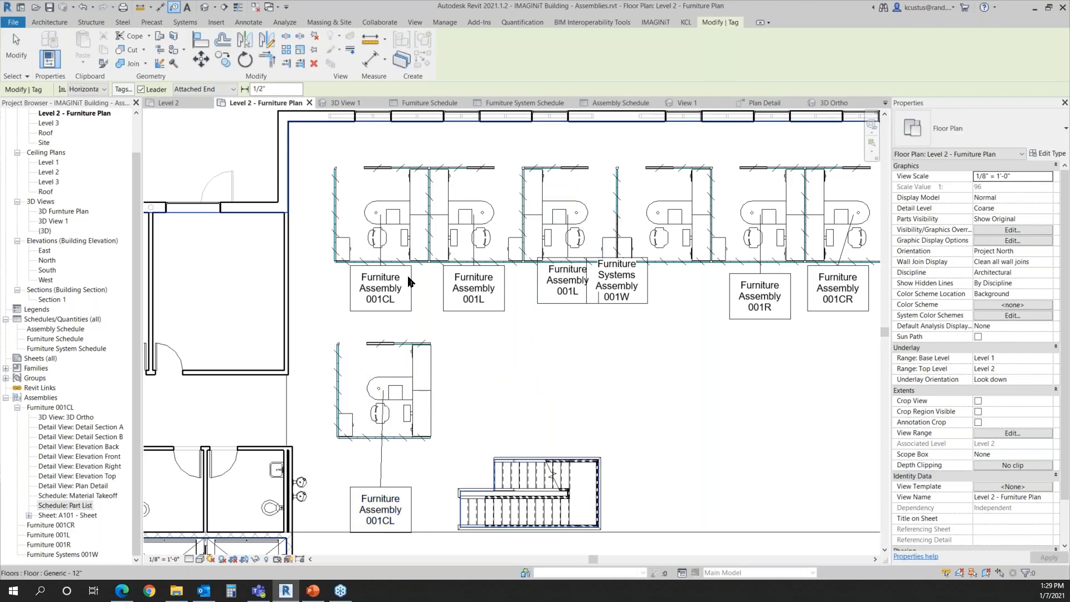
right_click(540, 371)
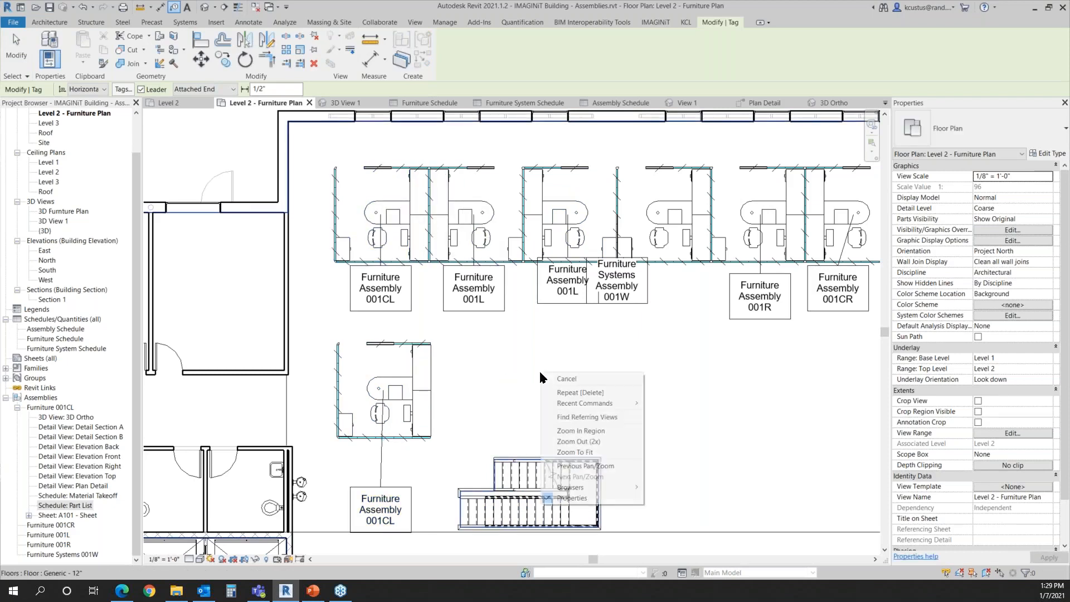
left_click(538, 372)
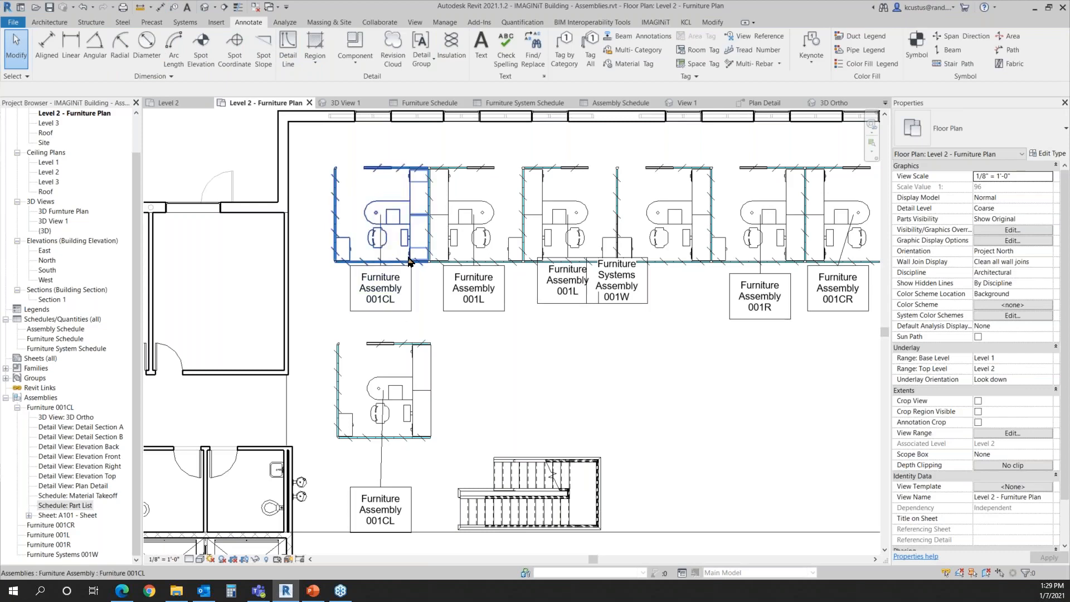
Examine the Acquire Views option for the copied Furniture 001CL assembly
left_click(417, 359)
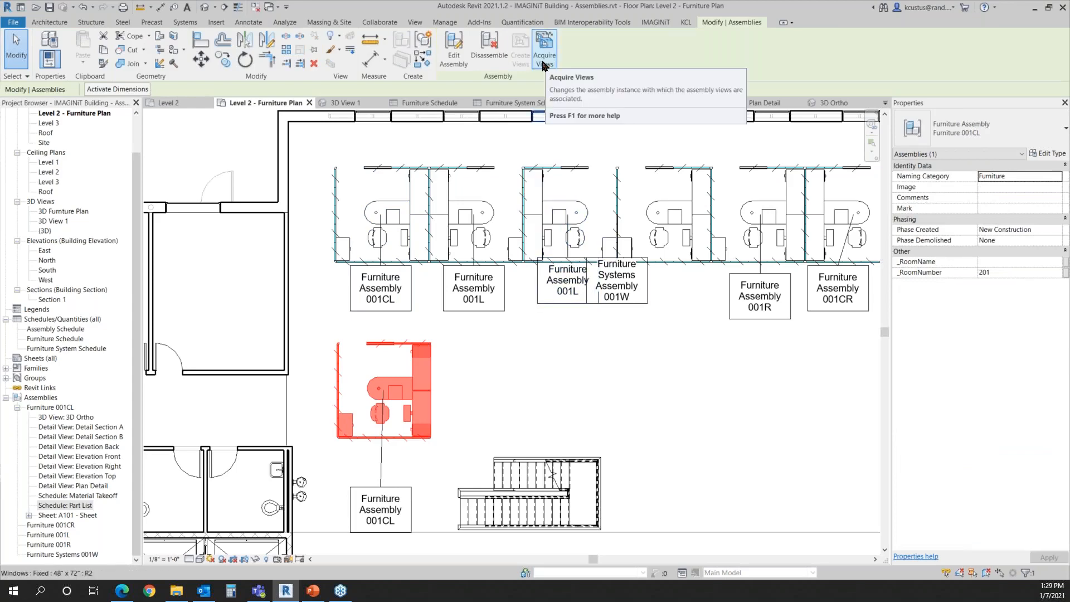
left_click(465, 328)
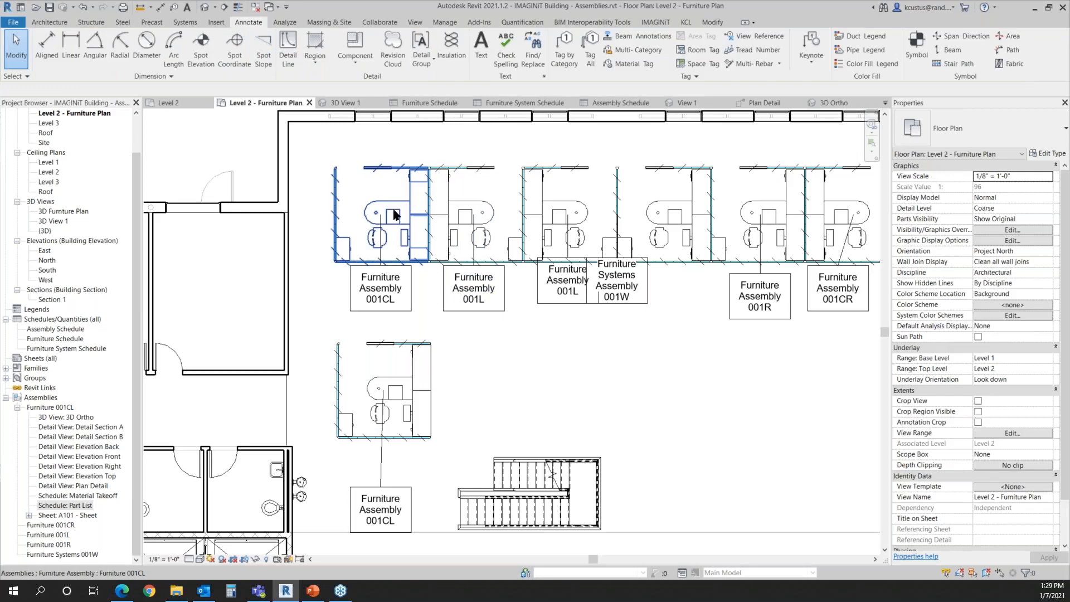
left_click(398, 386)
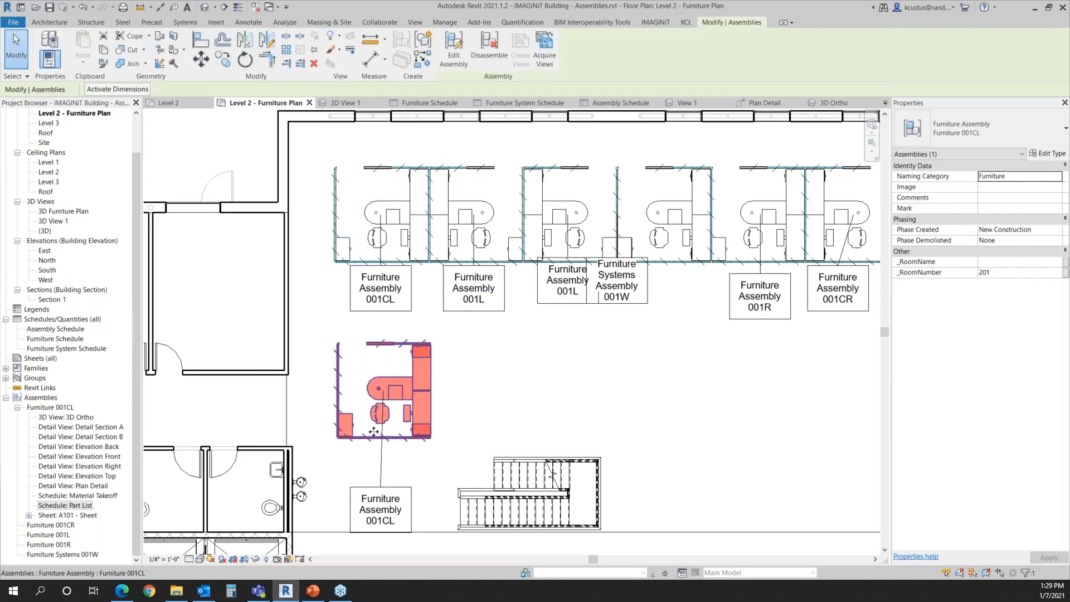
left_click(487, 421)
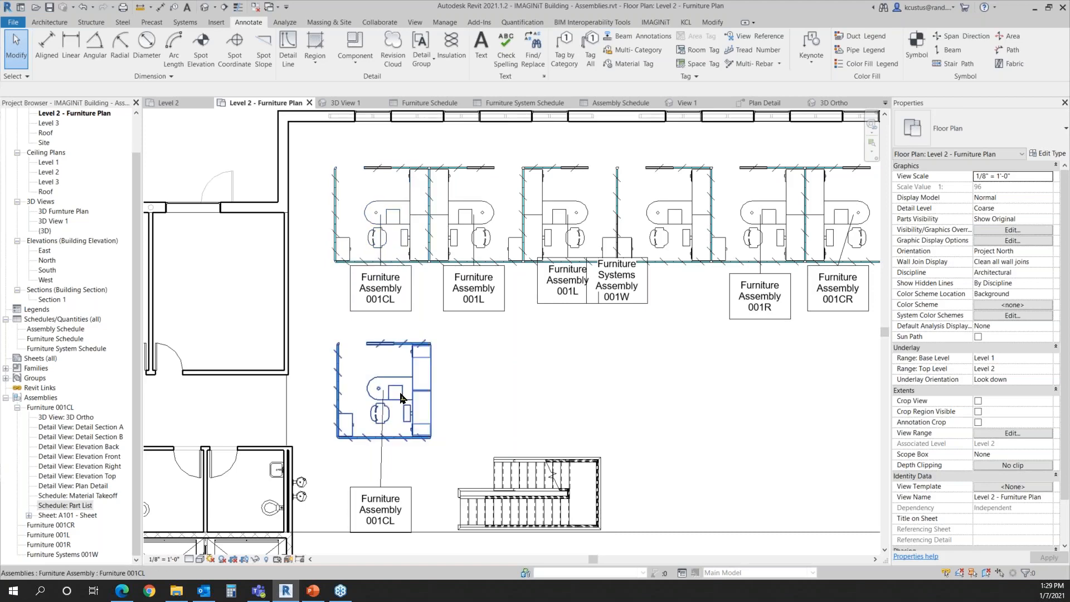
left_click(409, 380)
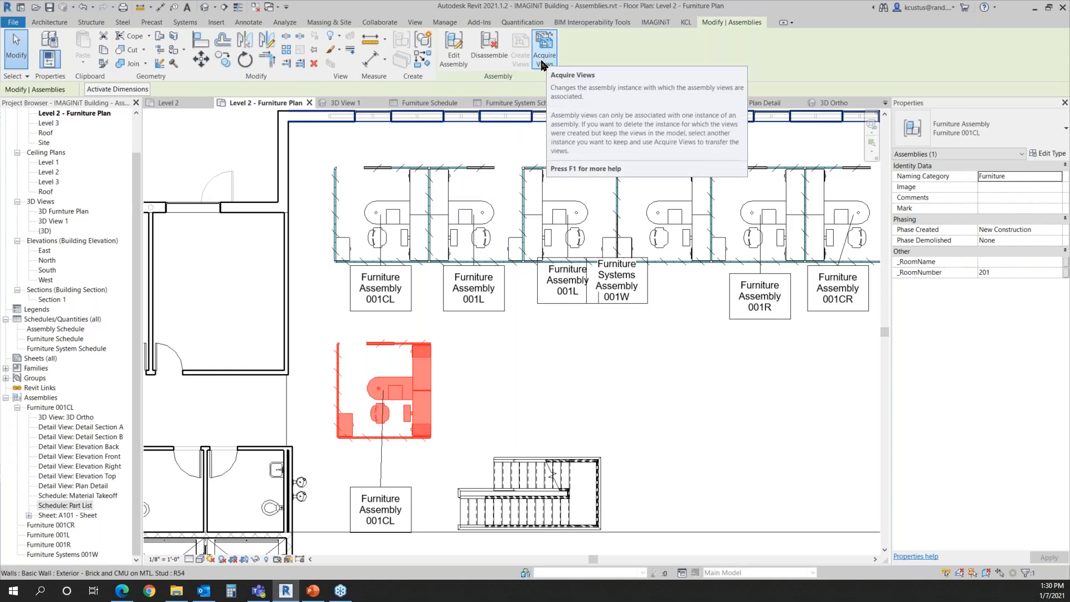
left_click(506, 357)
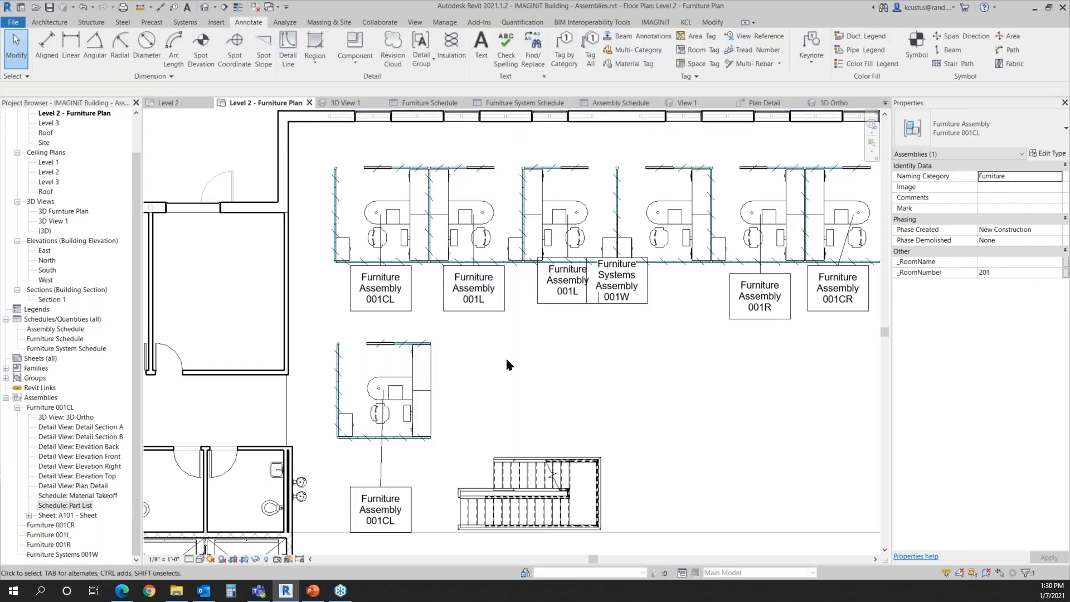
Transfer the assembly views from the original Furniture 001CL to the copy below with Acquire Views
left_click(415, 225)
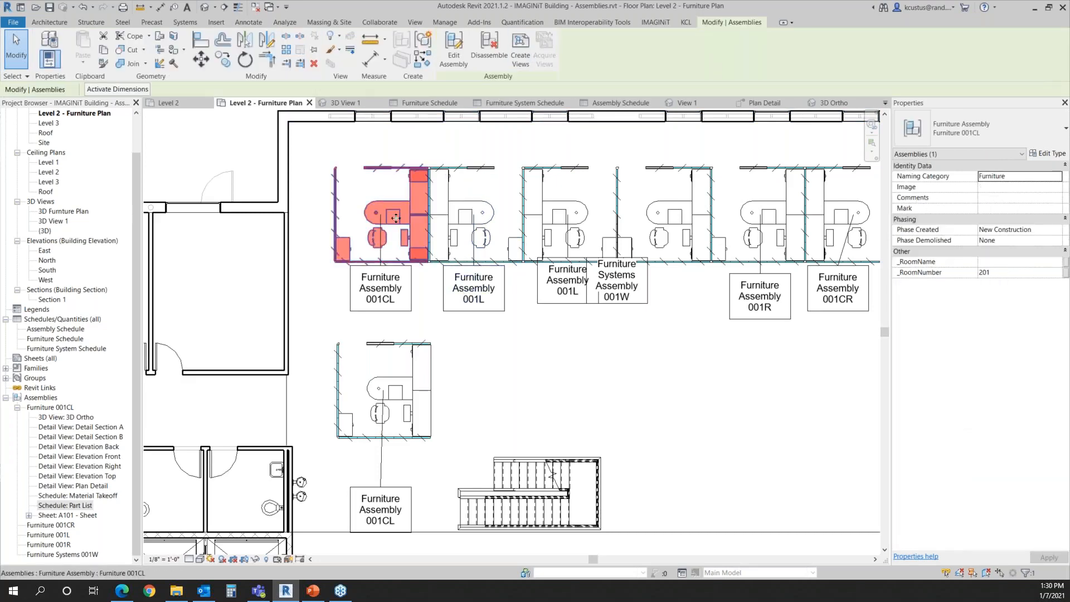
left_click(471, 441)
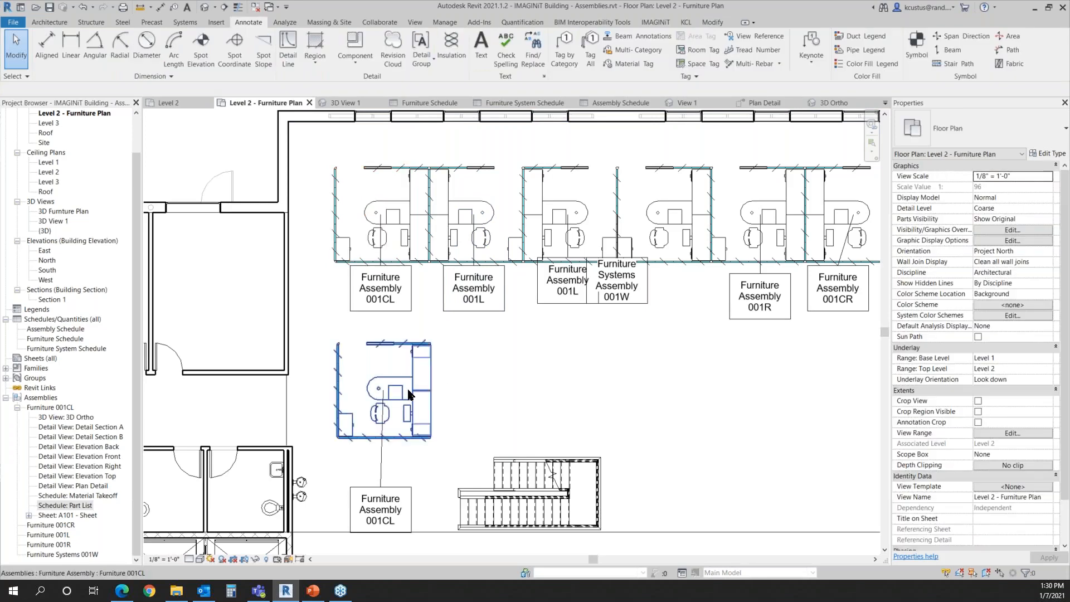
left_click(409, 395)
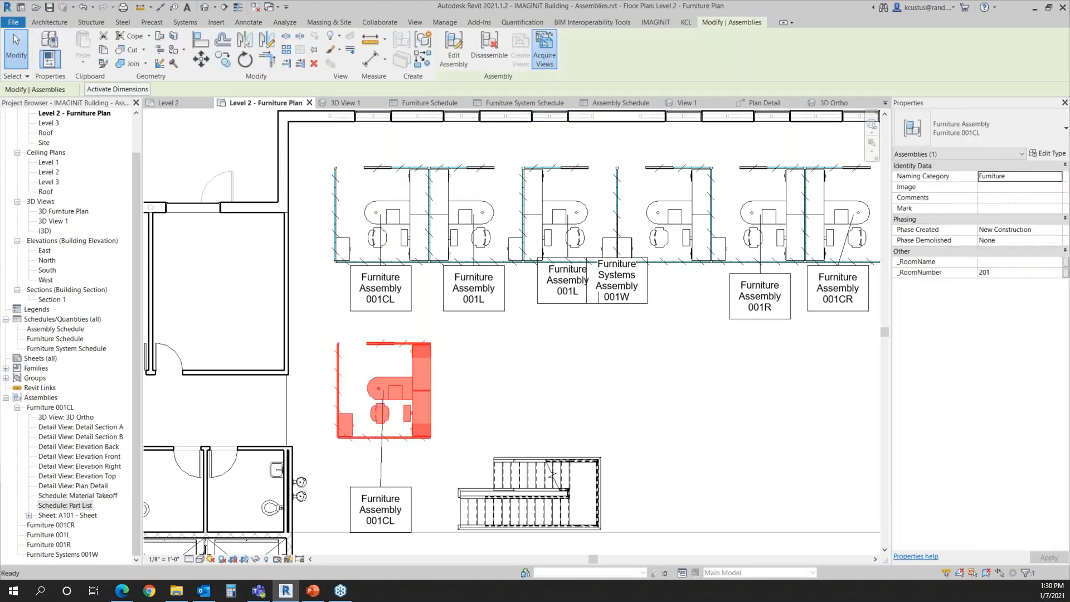
Edit the original Furniture 001CL assembly in the upper row to remove its work chair, accepting the new assembly type
left_click(405, 216)
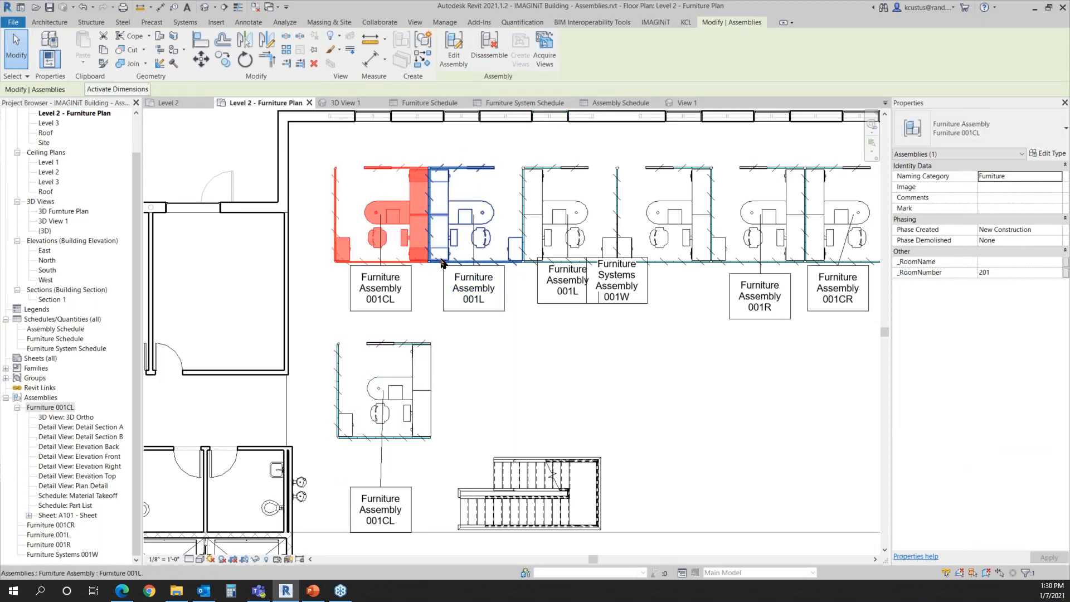
left_click(468, 53)
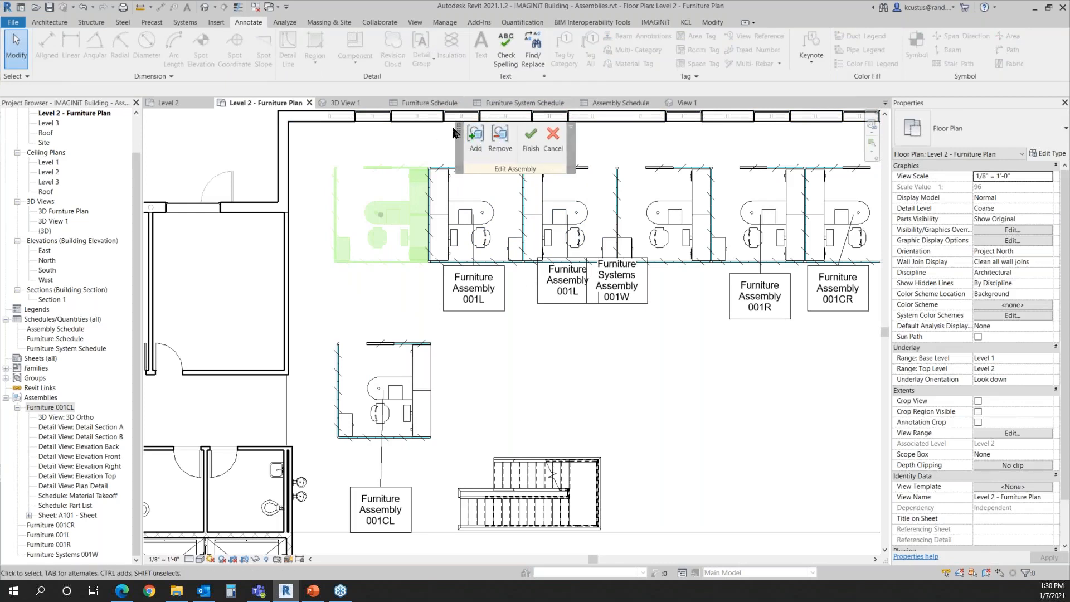
left_click(500, 135)
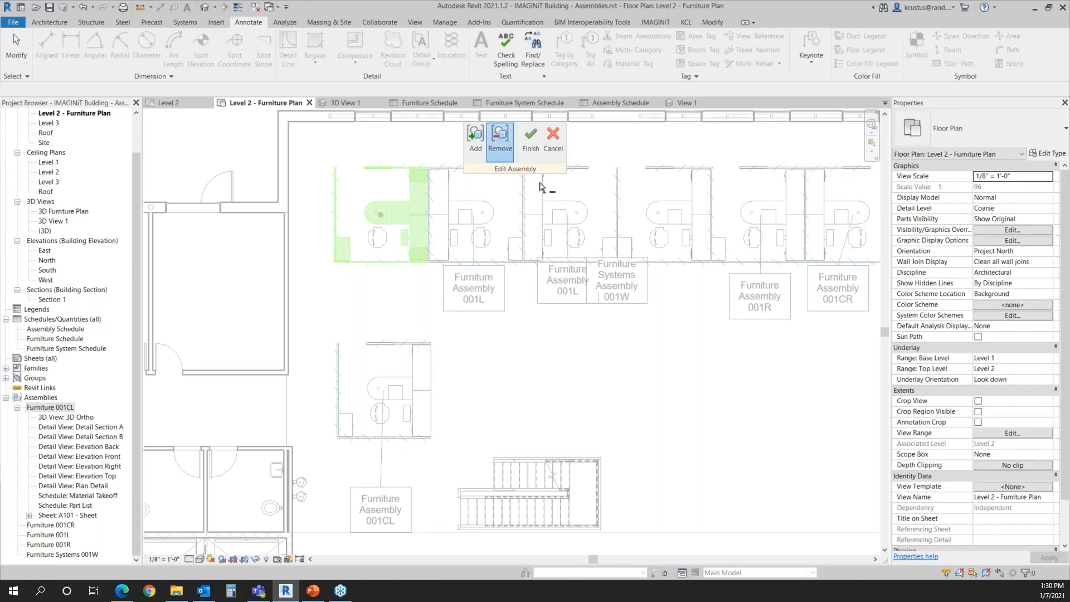
left_click(529, 138)
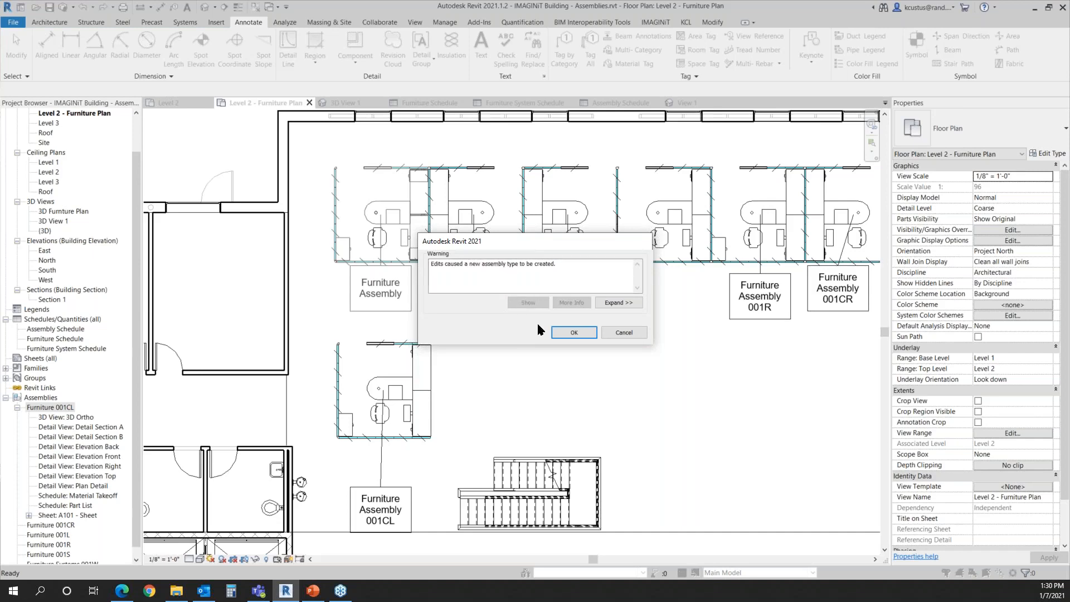
left_click(571, 333)
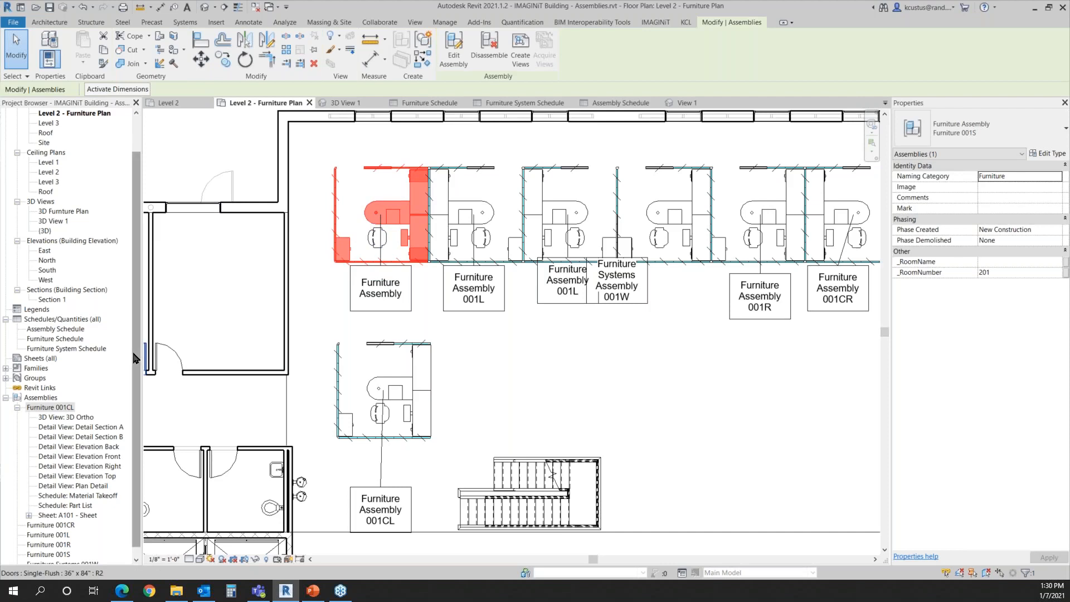
Set the Type Mark of the edited Furniture 001S assembly to 001S
left_click_drag(133, 356, 133, 364)
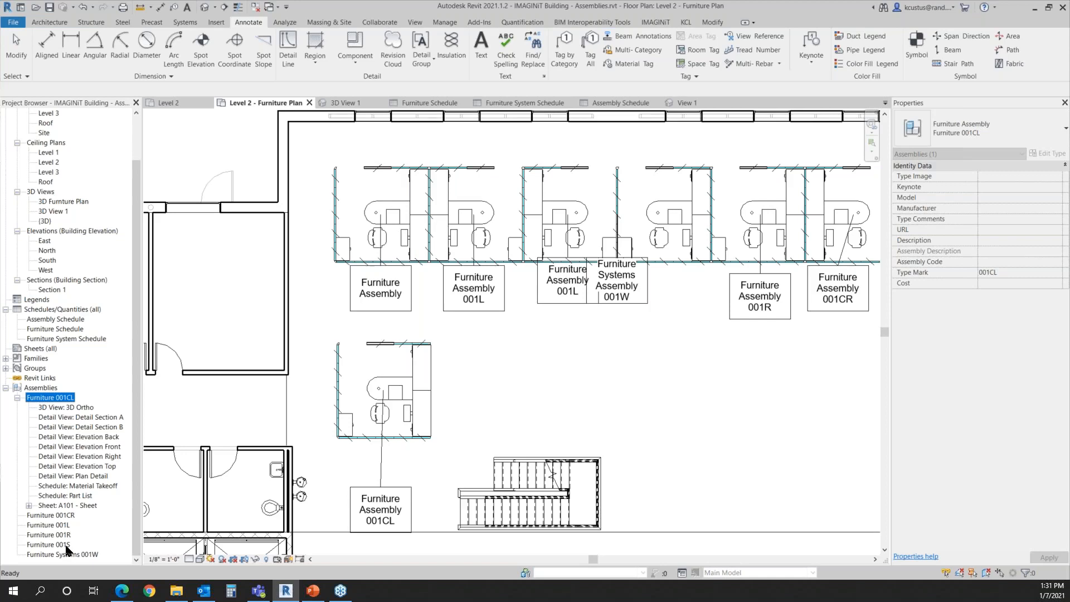
left_click(412, 256)
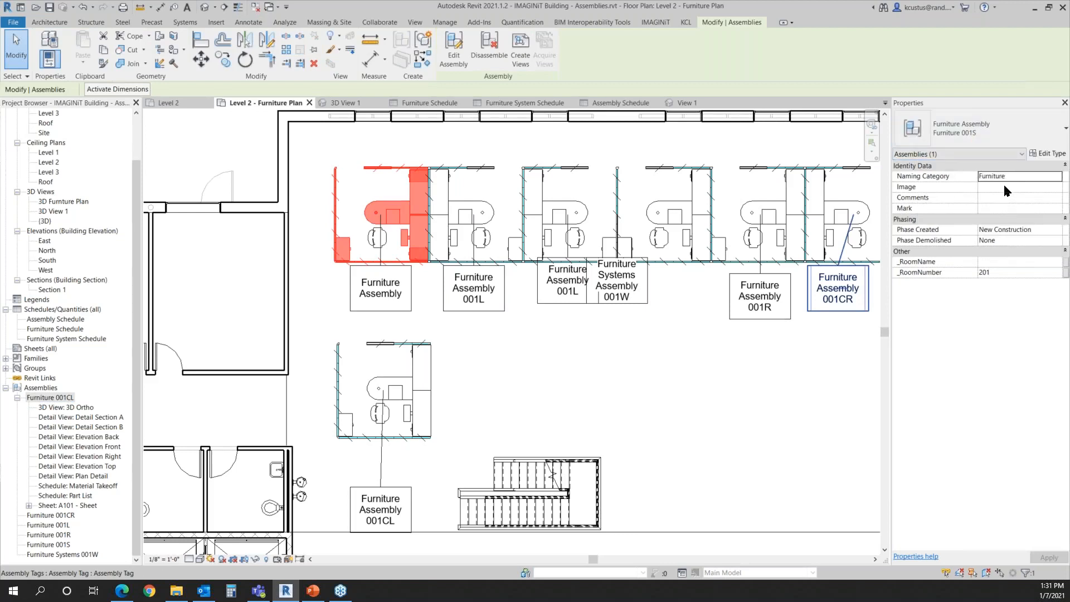
left_click(1053, 156)
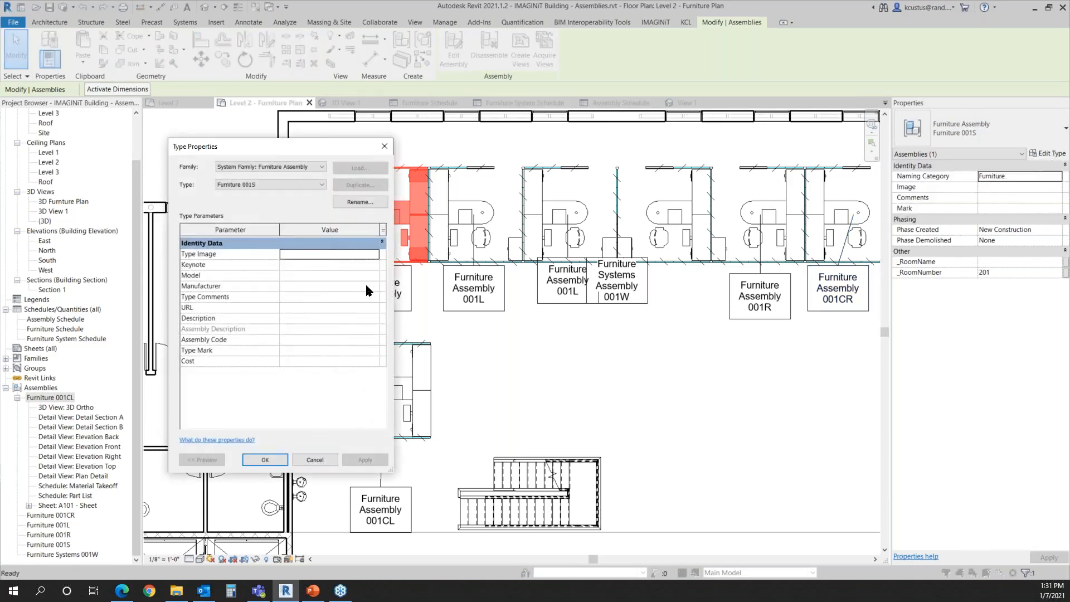
left_click(299, 350)
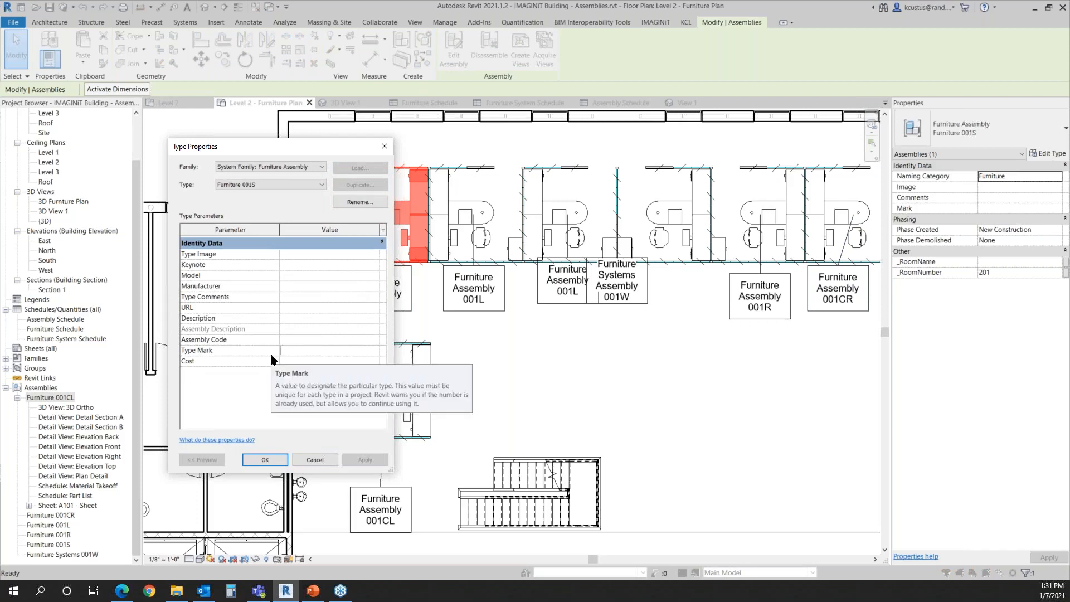
type("001s")
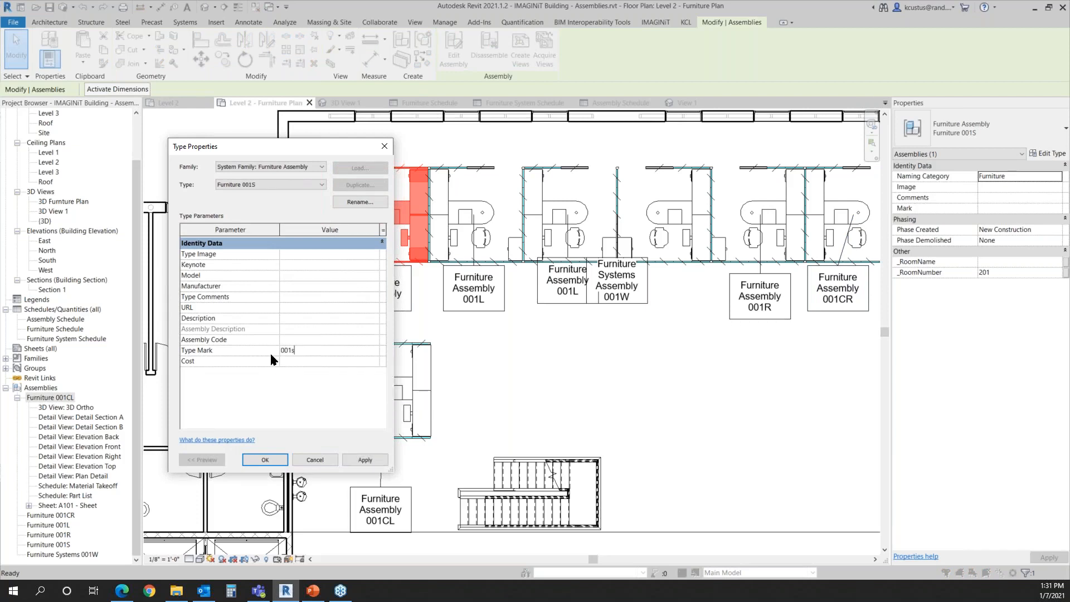
type("1S")
left_click(265, 460)
left_click(508, 382)
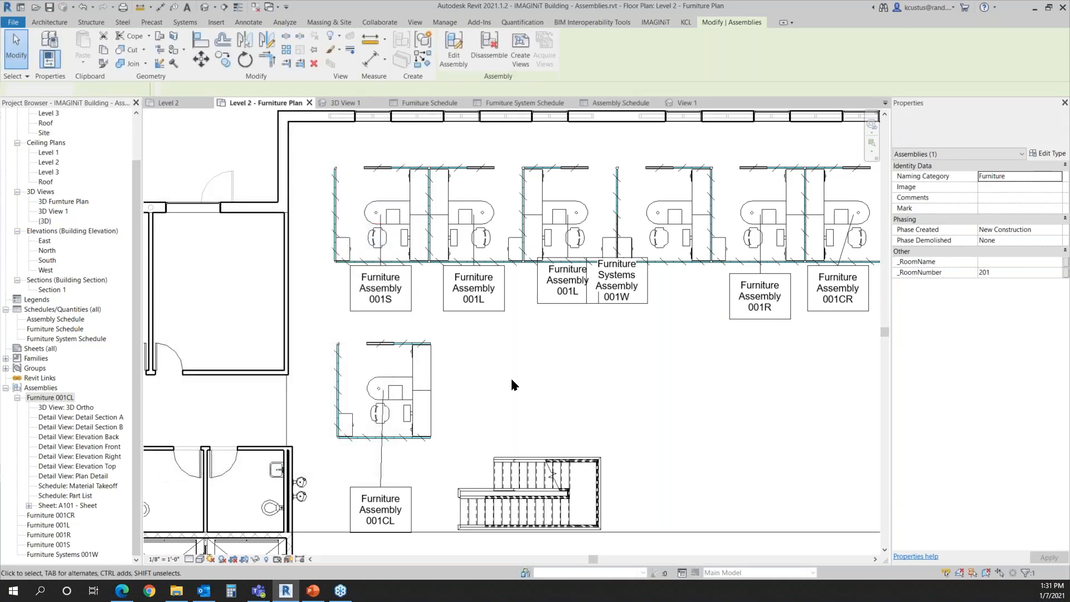
Move the loose work chair in the Furniture 001S workstation from behind the desk to the opposite side near the upper partition
left_click(377, 238)
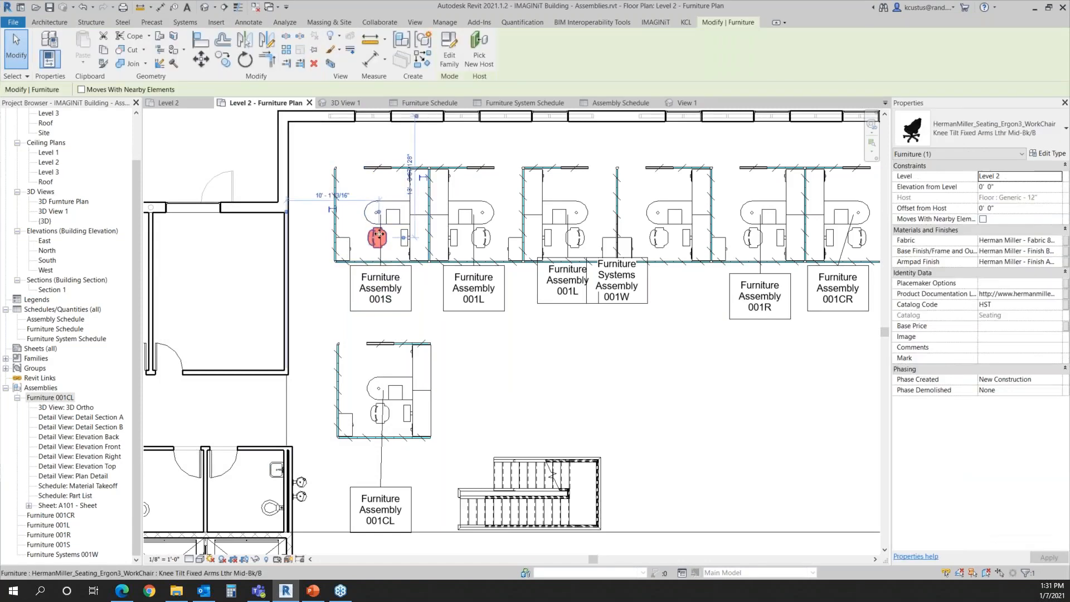
left_click_drag(368, 223, 363, 169)
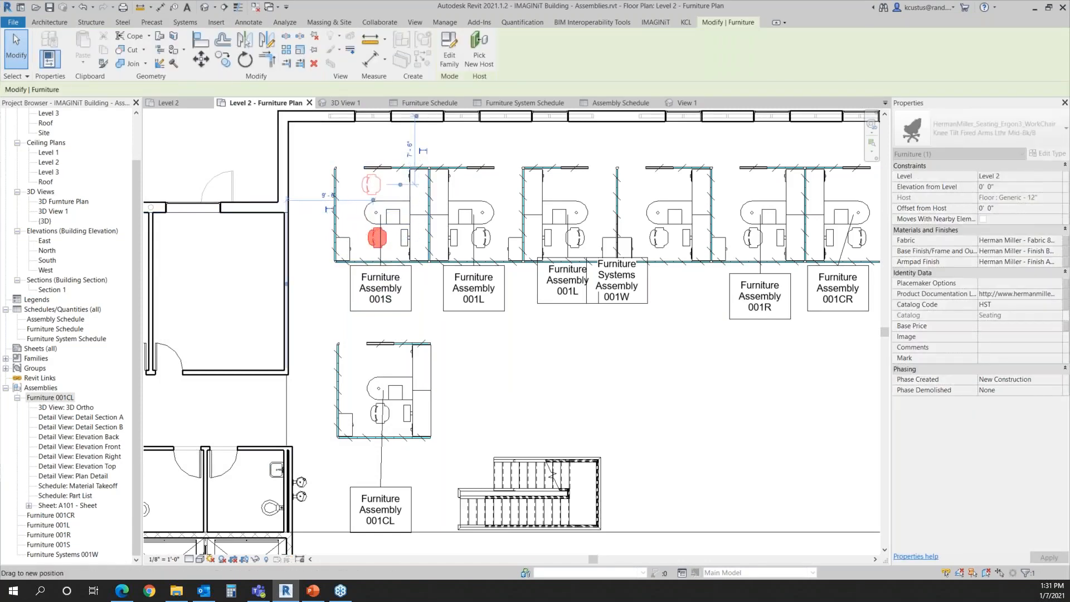
left_click(455, 328)
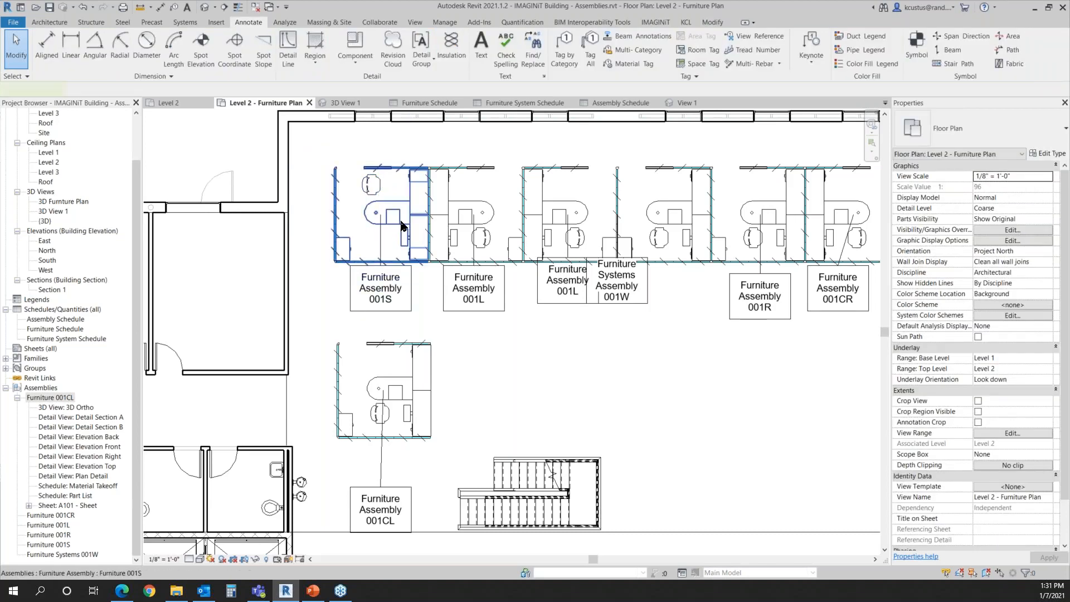
Compare the elements and assembly types of the upper-row 001S and 001L workstations with the separate Furniture 001CL workstation below
left_click(399, 238)
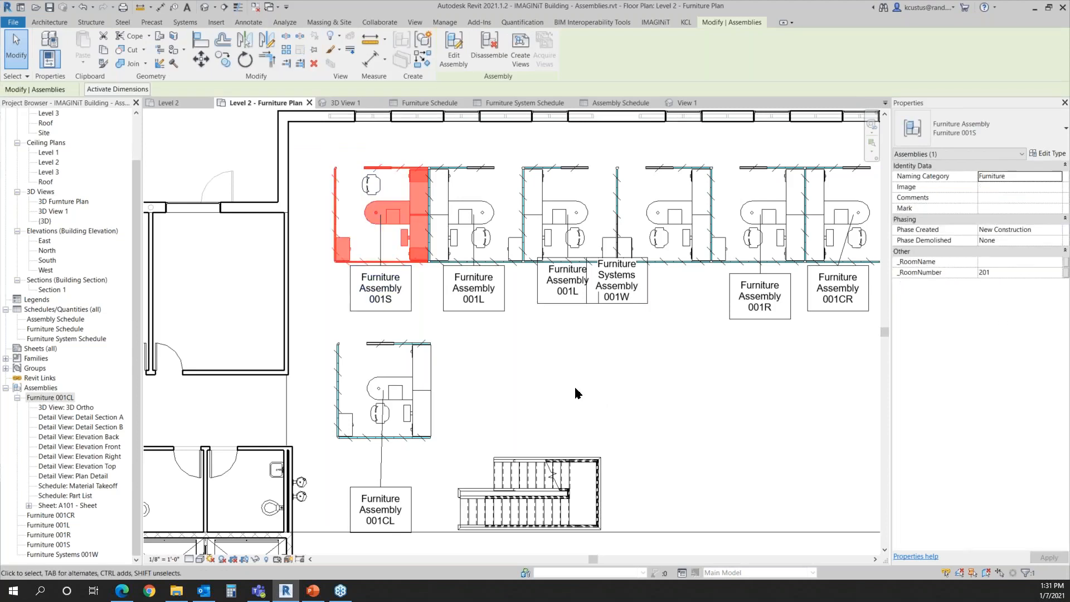
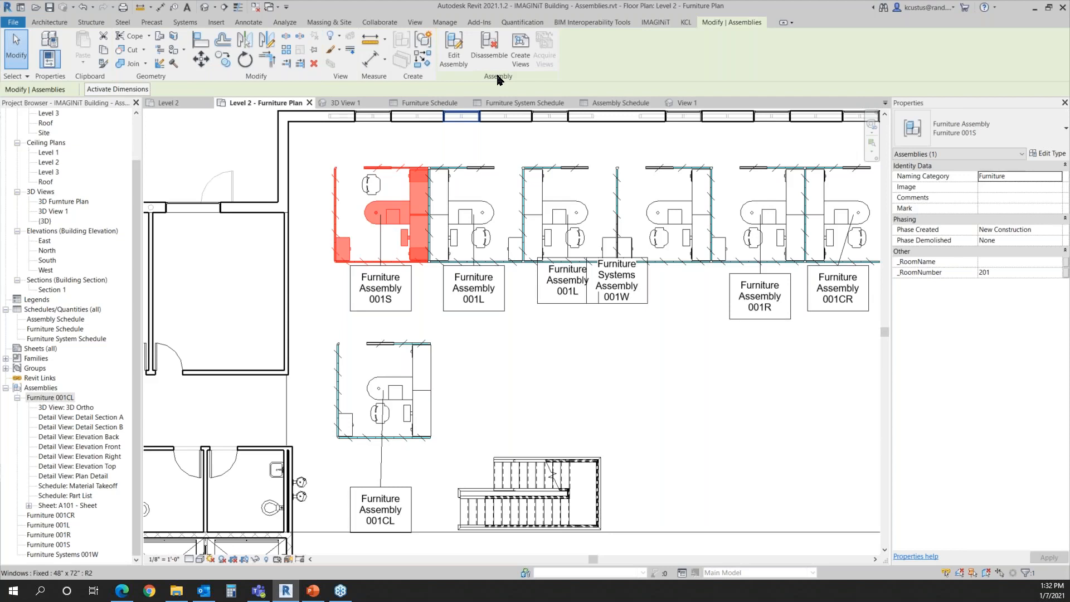
left_click(493, 225)
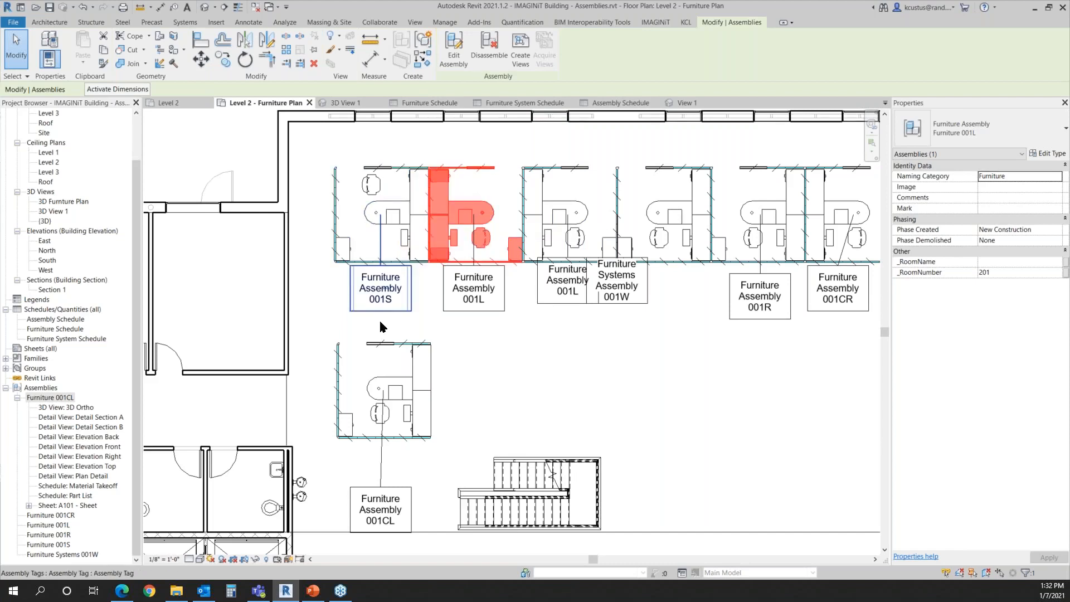
left_click(400, 383)
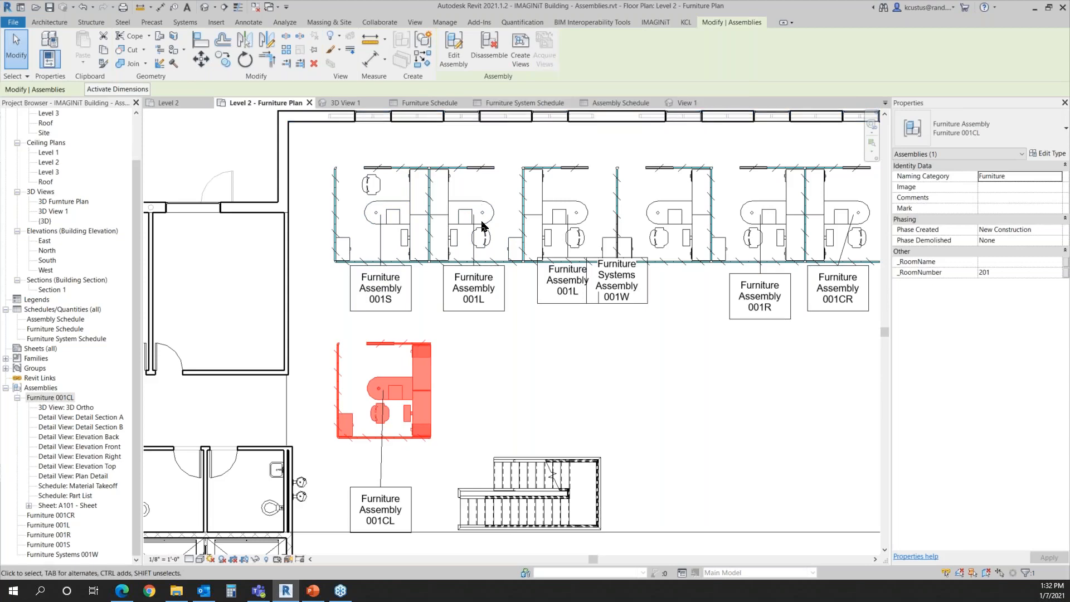
left_click(473, 370)
left_click(415, 228)
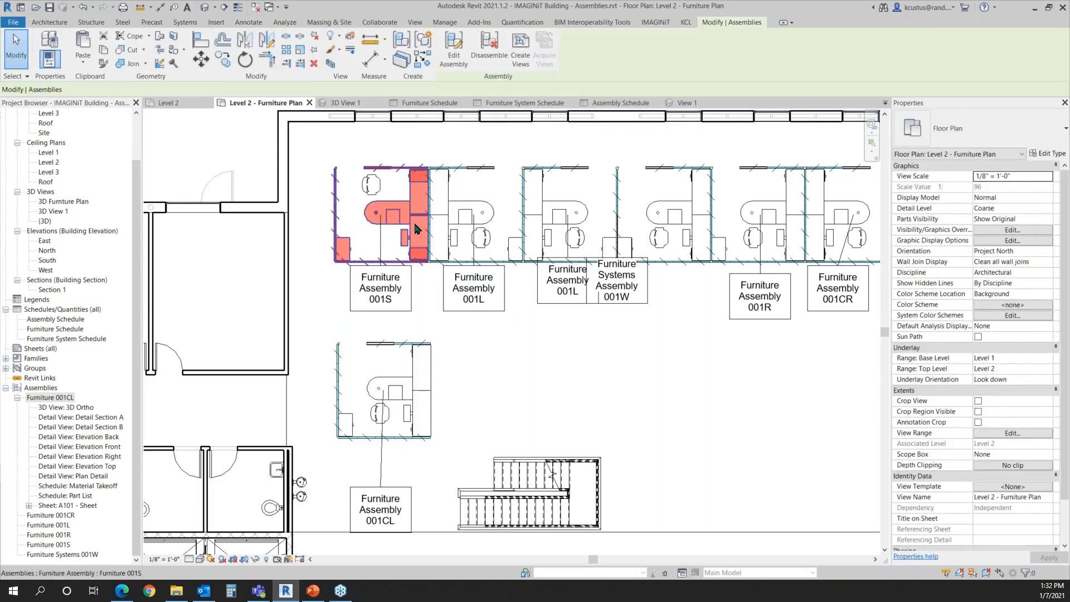
left_click(470, 397)
Place a copy of the separate Furniture 001CL assembly beside it, just above the stair
middle_click_drag(485, 437, 485, 325)
left_click(426, 381)
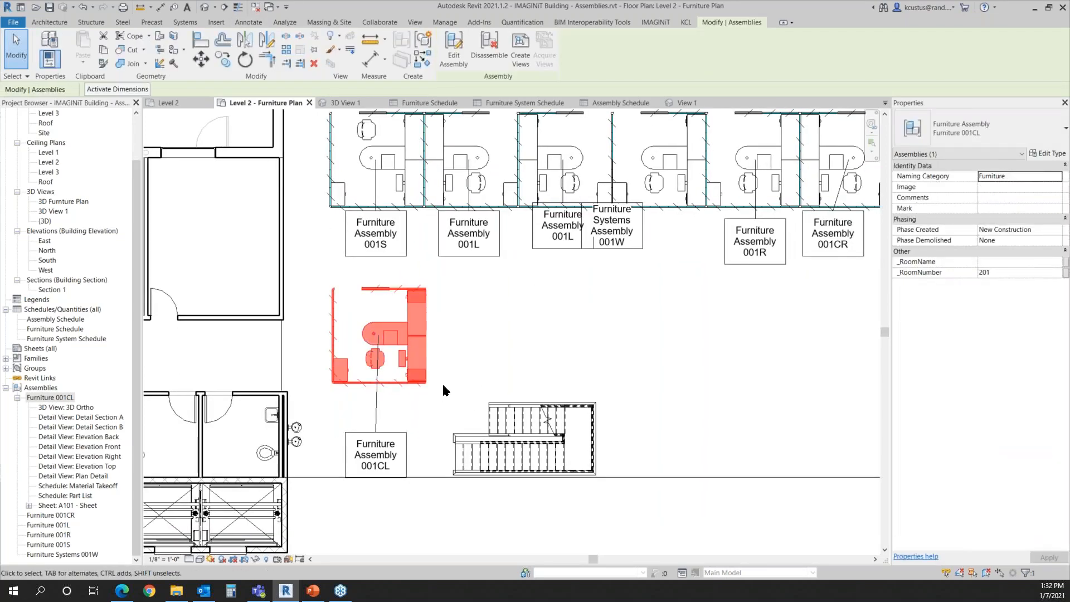
left_click_drag(429, 366, 454, 369, "ctrl")
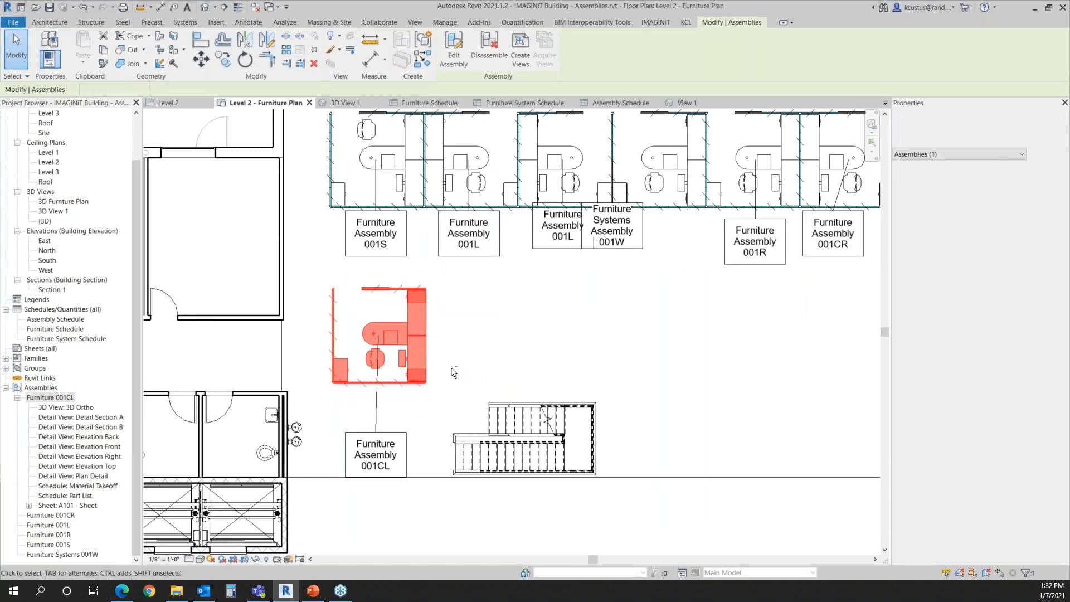
left_click(452, 346)
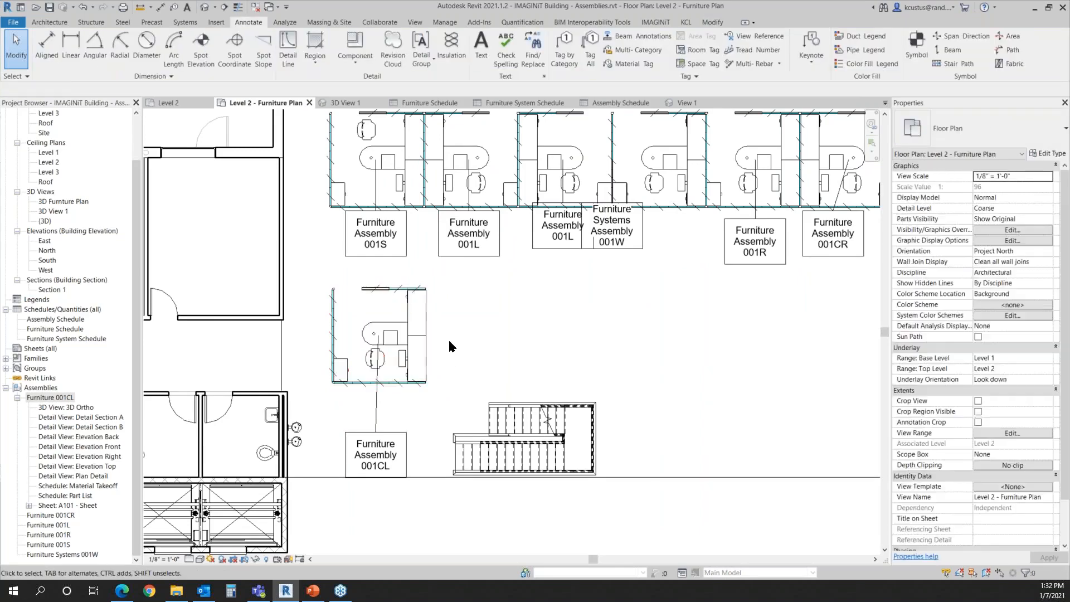
left_click(426, 336)
mouse_move(426, 335)
left_mouse_down("ctrl")
mouse_move(478, 330)
mouse_move(528, 350)
left_mouse_up("ctrl")
left_click(613, 351)
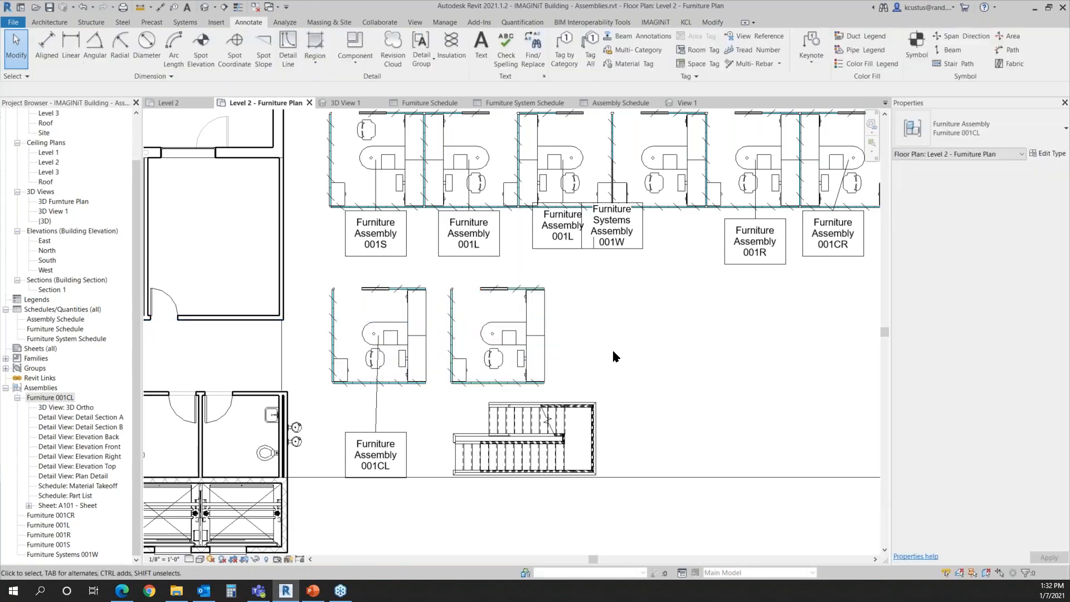
left_click(518, 384)
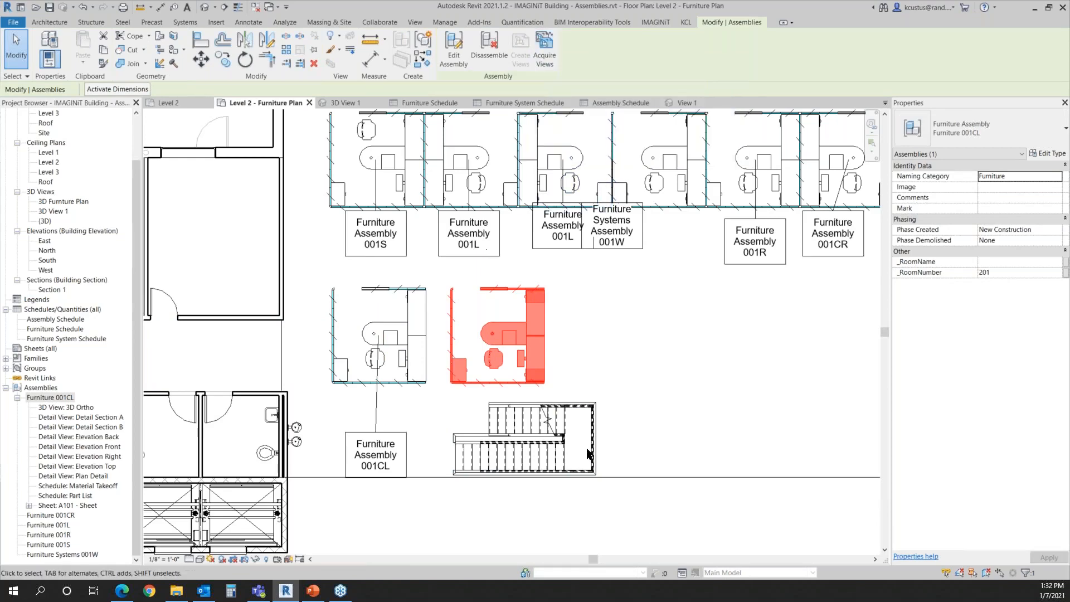
left_click(606, 339)
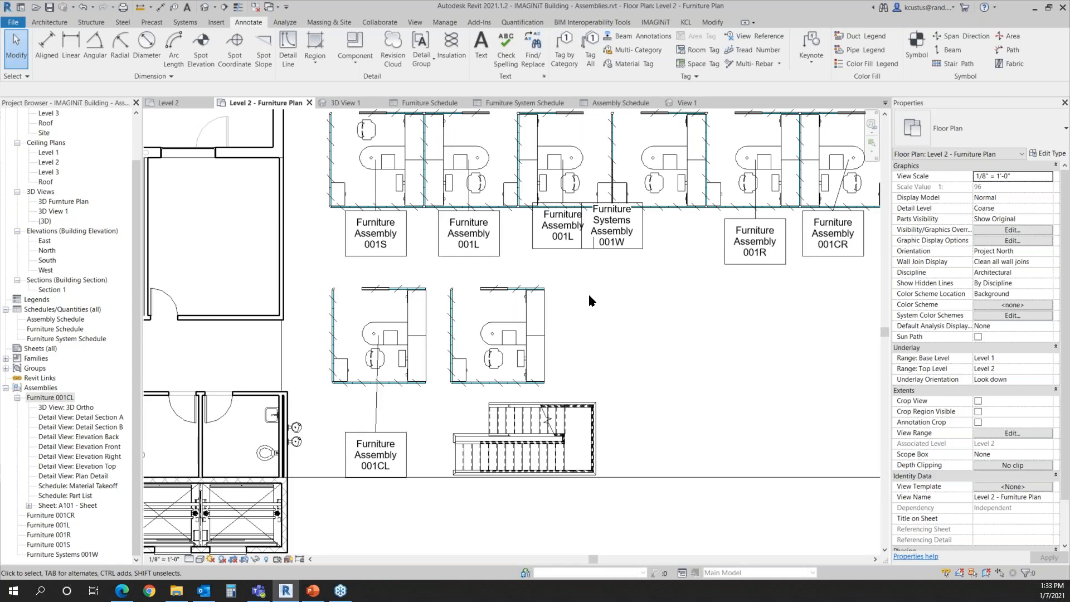
Open the Assembly Schedule and review the fields available for the Assemblies category
scroll(584, 282, "down", 3)
middle_click_drag(602, 378, 488, 408)
scroll(488, 352, "down", 1)
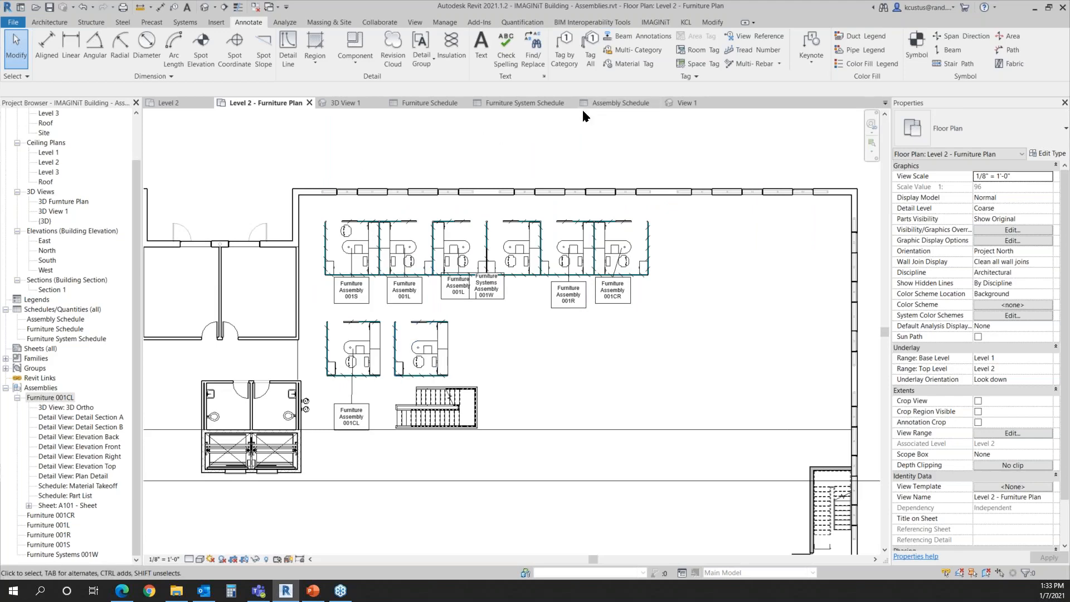
double_click(78, 319)
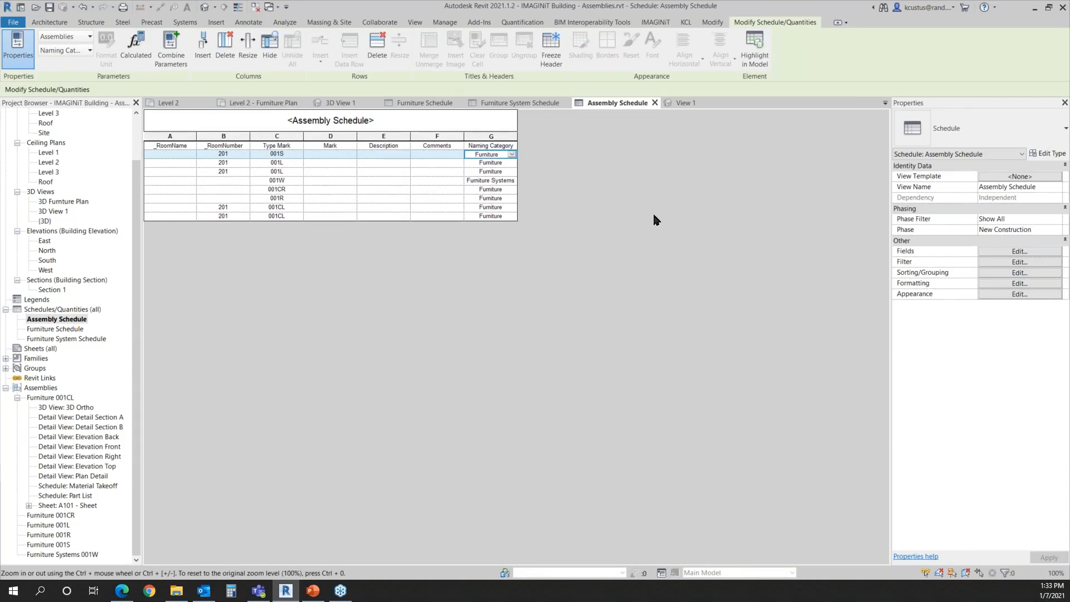
left_click(1010, 252)
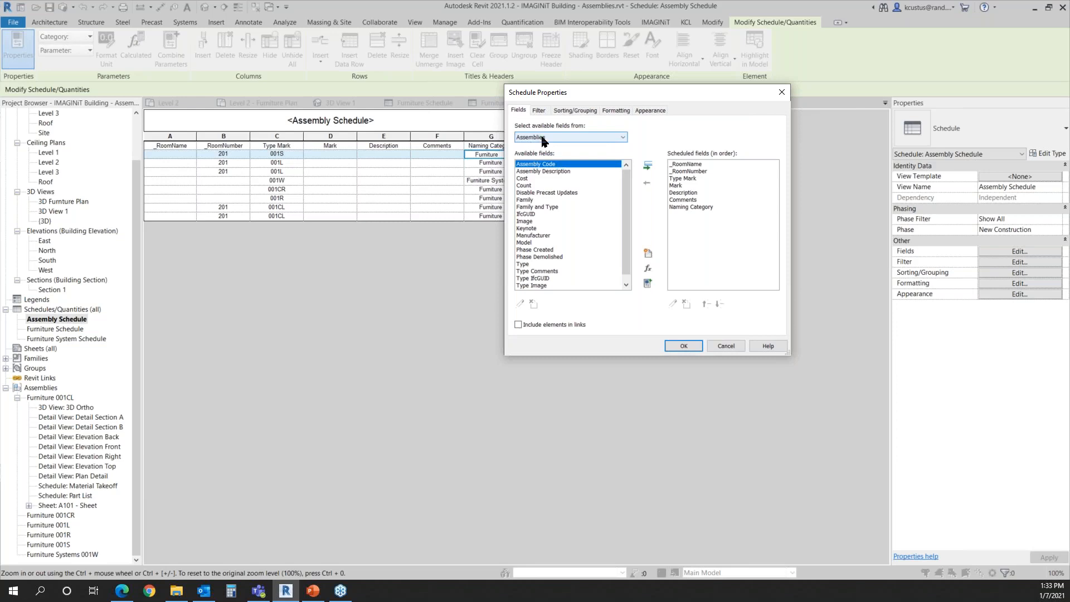
left_click(719, 346)
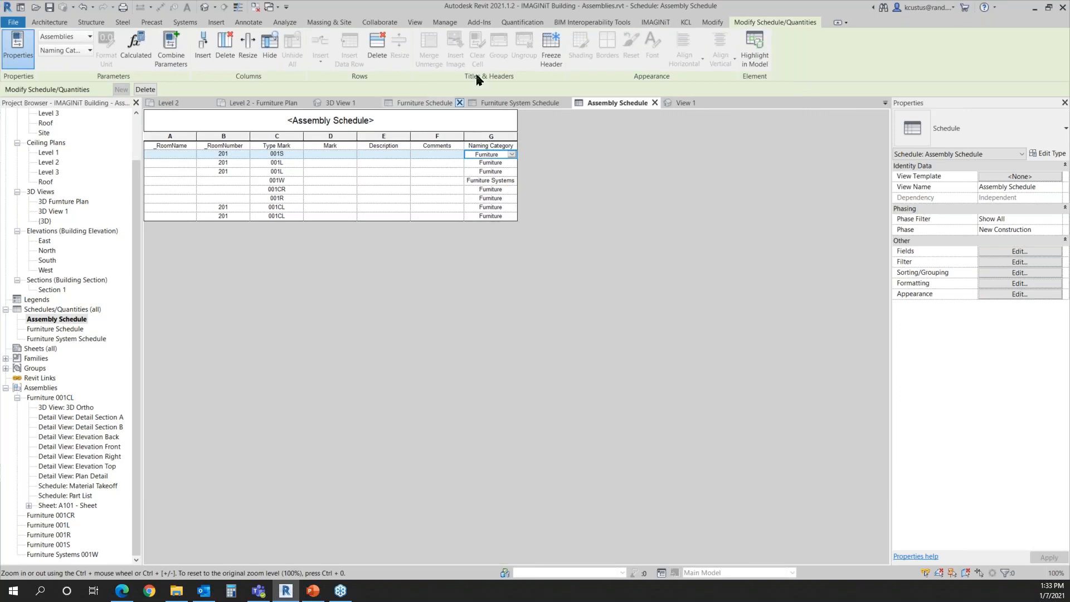
Review the project parameters and the Assemblies category option for a new parameter, without adding one
left_click(444, 22)
left_click(168, 36)
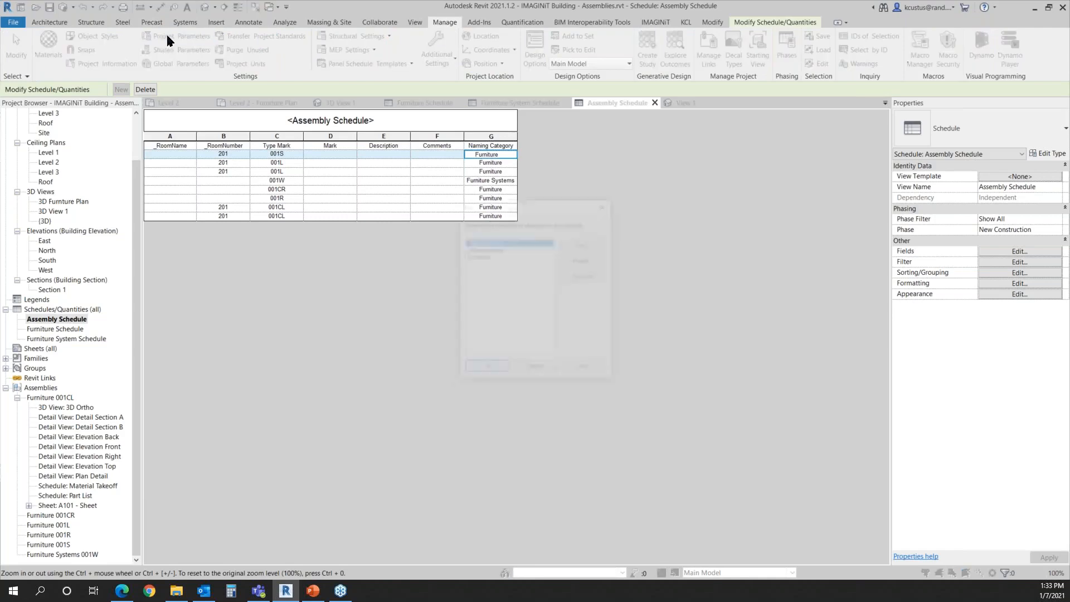
left_click(566, 242)
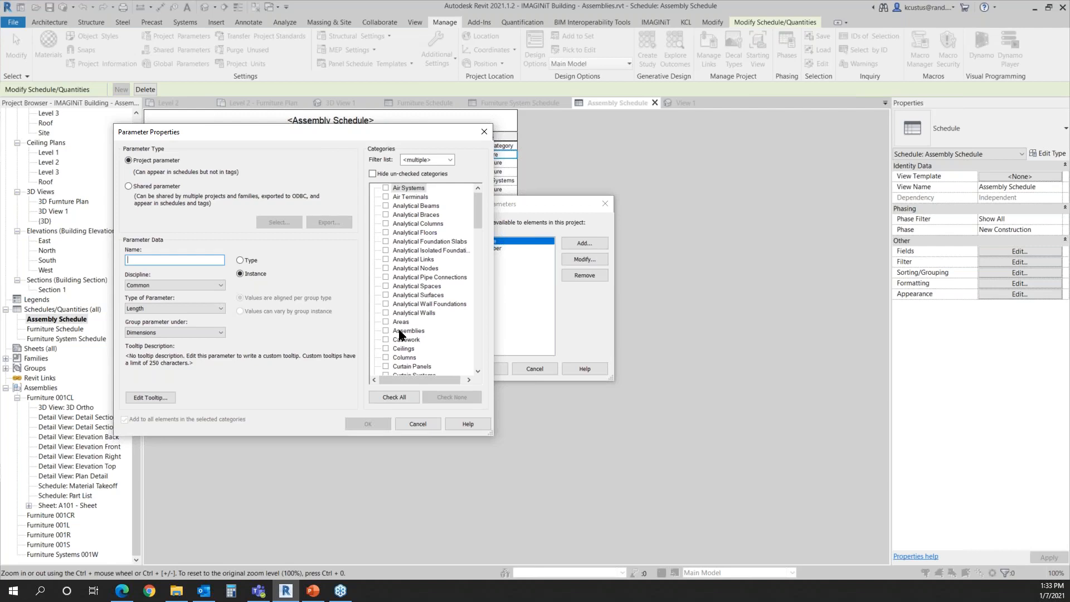
left_click(417, 423)
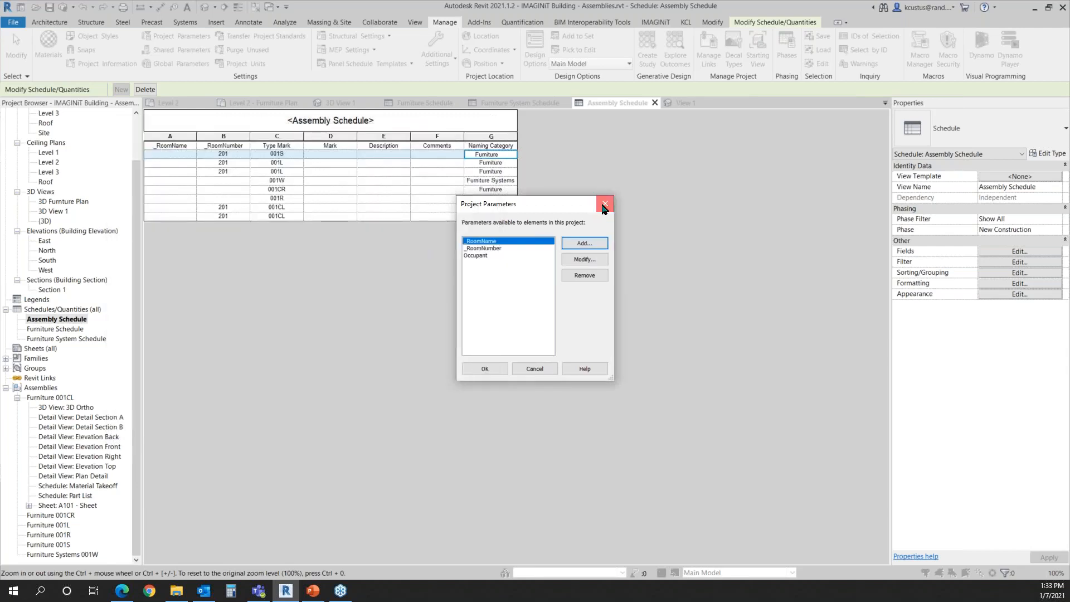
left_click(604, 204)
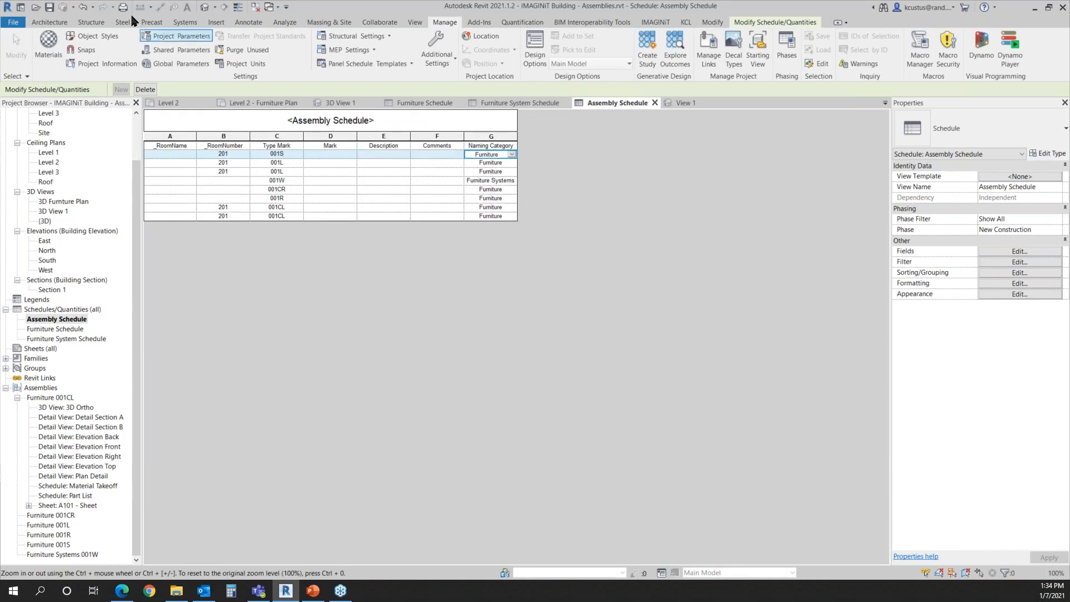
Open the IMAGINiT Building - Structural.rvt project, ignoring its unresolved references
left_click(14, 23)
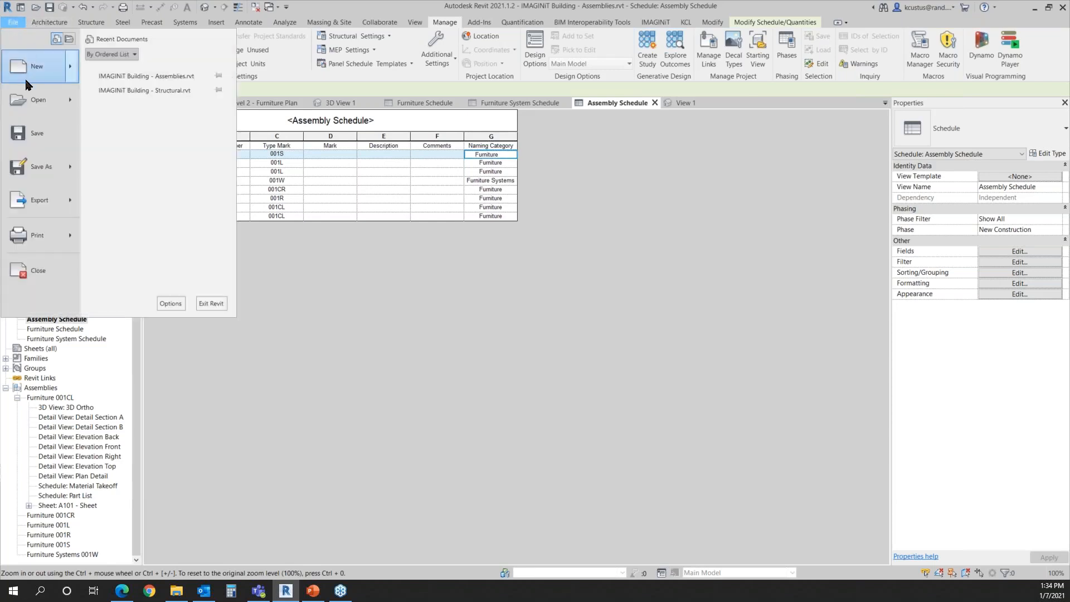
left_click(127, 90)
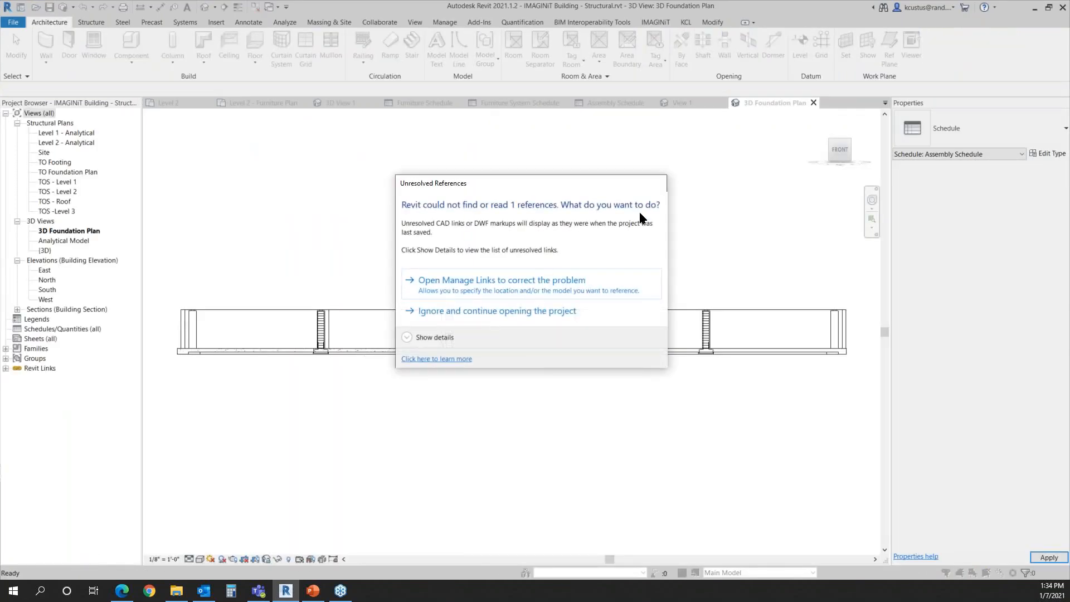
left_click(508, 316)
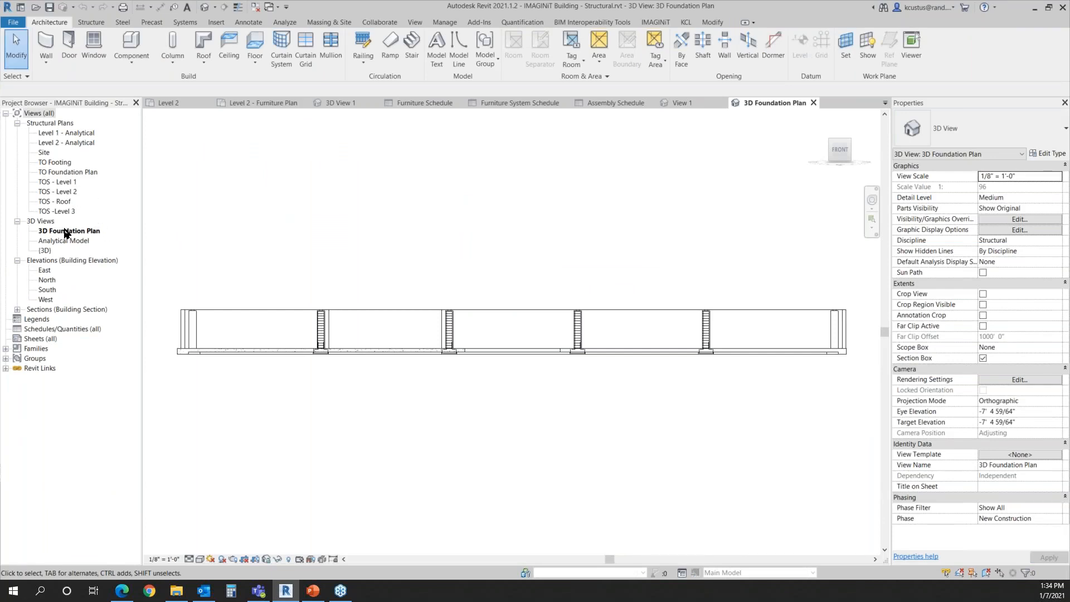
Show the 3D Foundation Plan view in its isometric home orientation
left_click(66, 232)
left_click(69, 233)
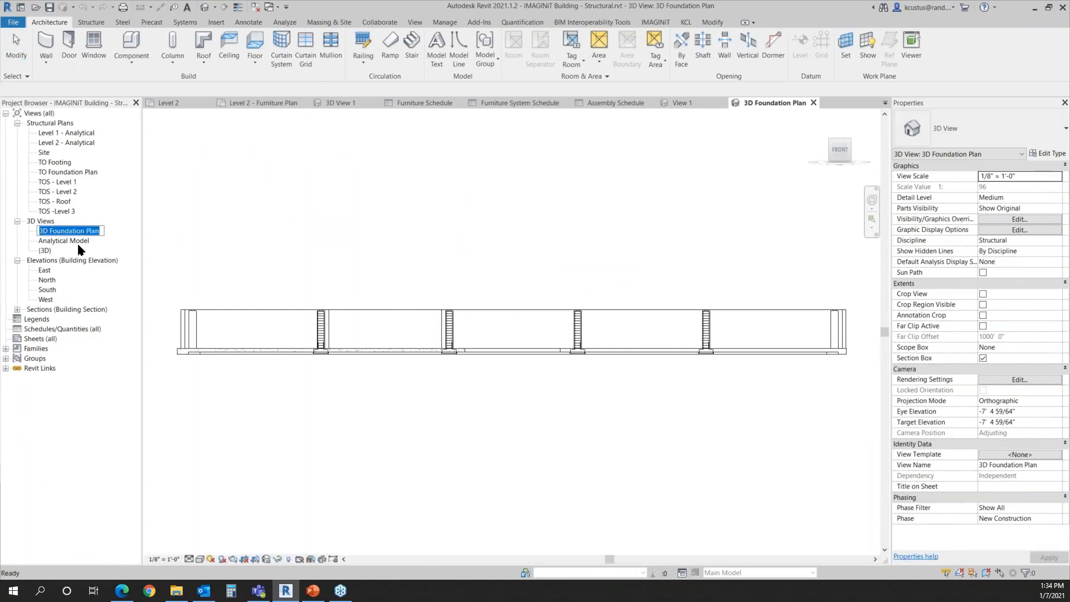
left_click(293, 206)
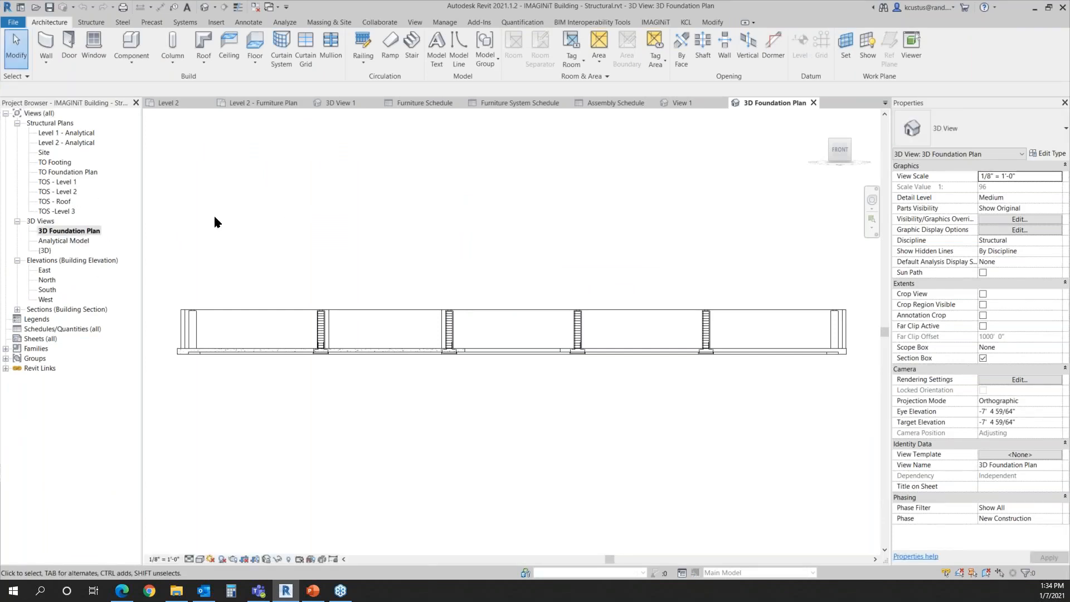
left_click(84, 235)
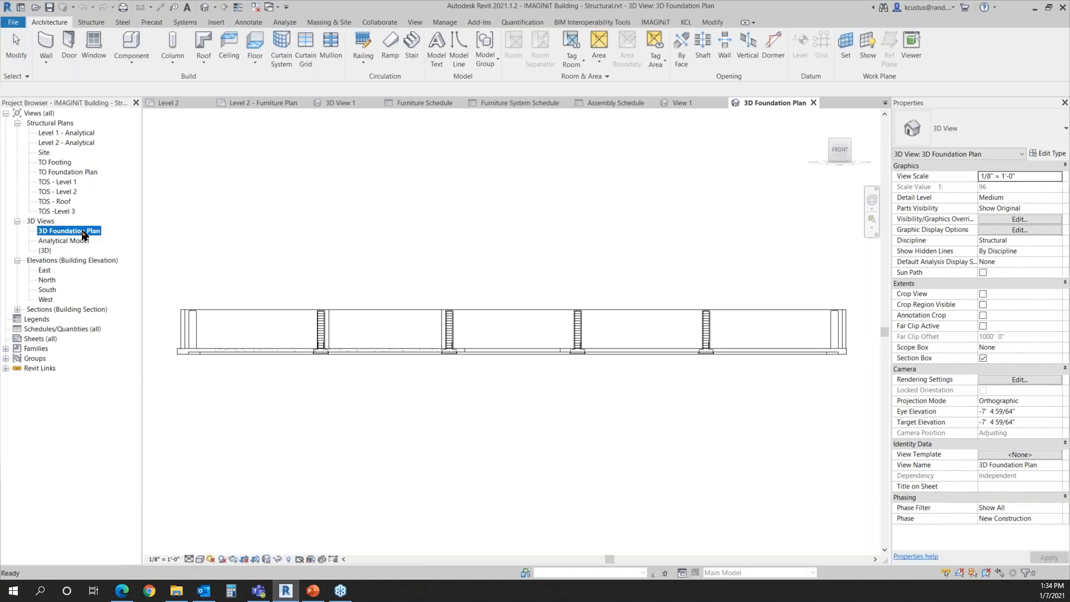
double_click(83, 232)
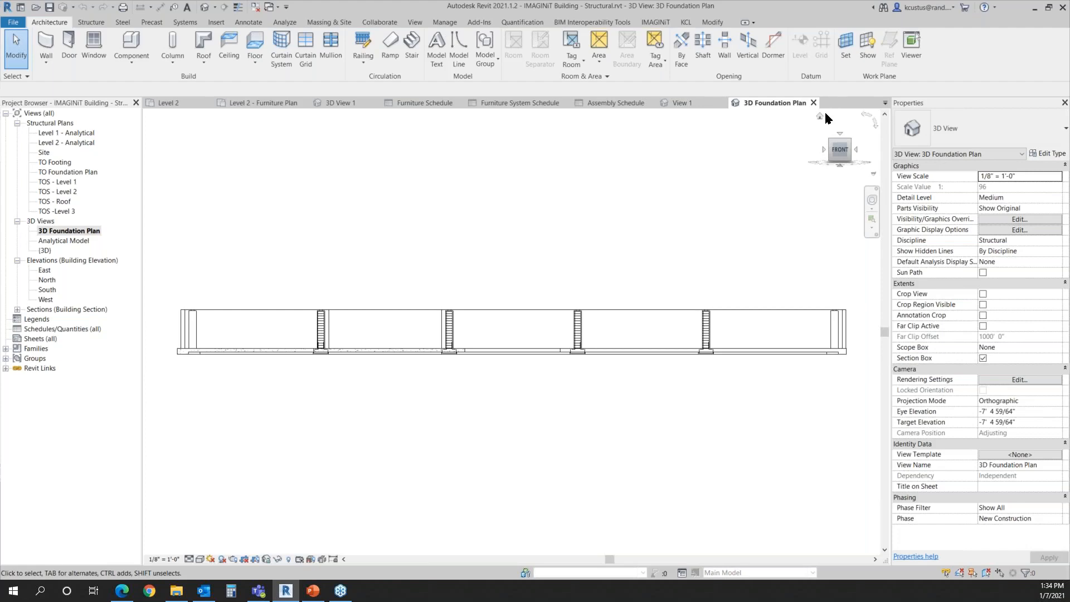
left_click(819, 115)
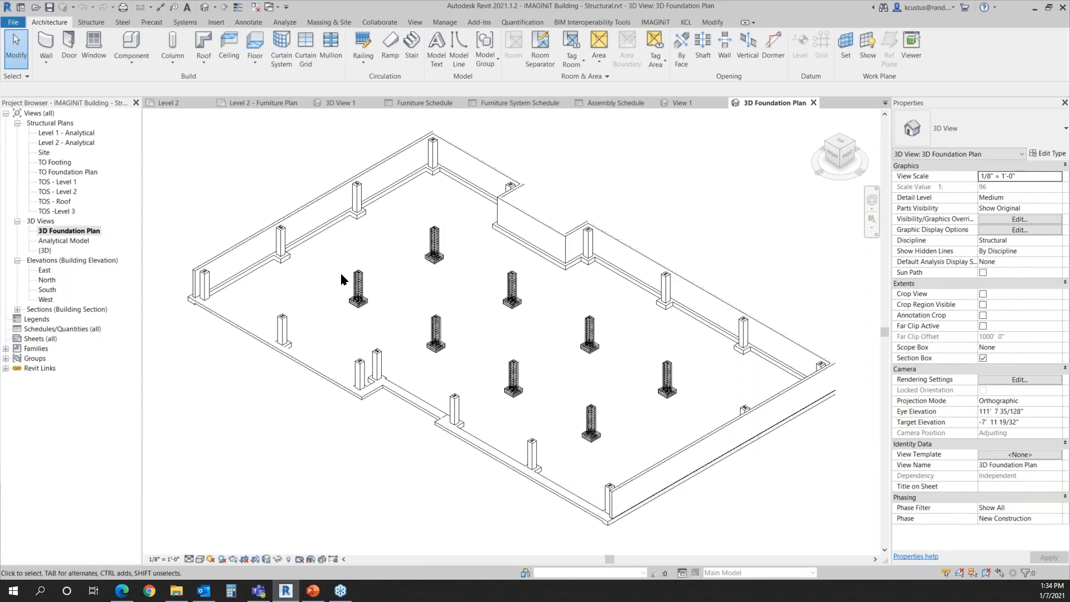
Select one interior concrete column with its footing and rebar, leaving the W10X49 steel column out of the selection
scroll(358, 271, "up", 8)
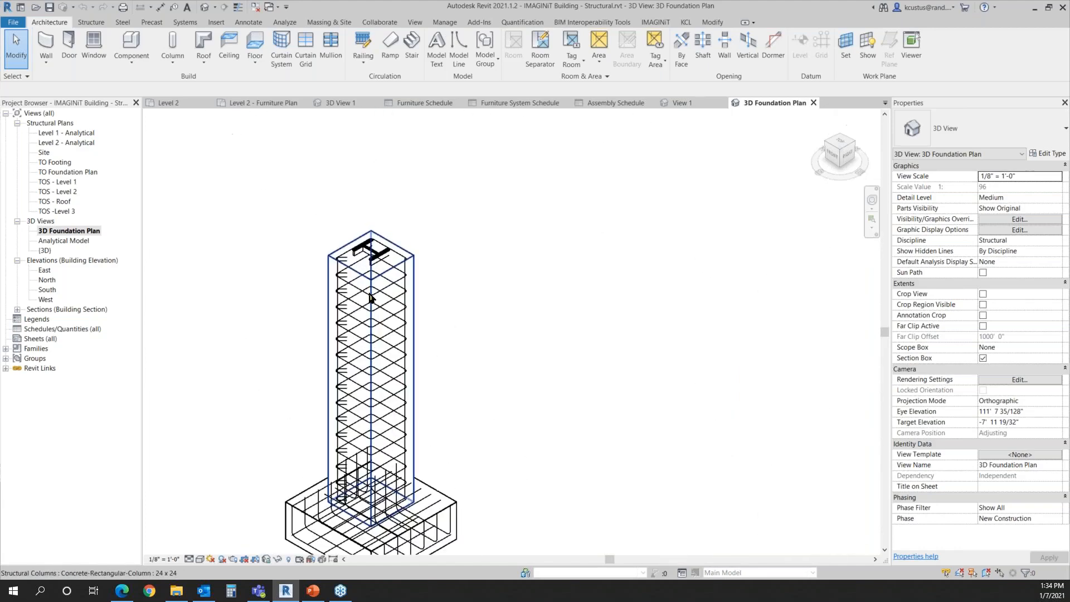
middle_click_drag(495, 281, 501, 256)
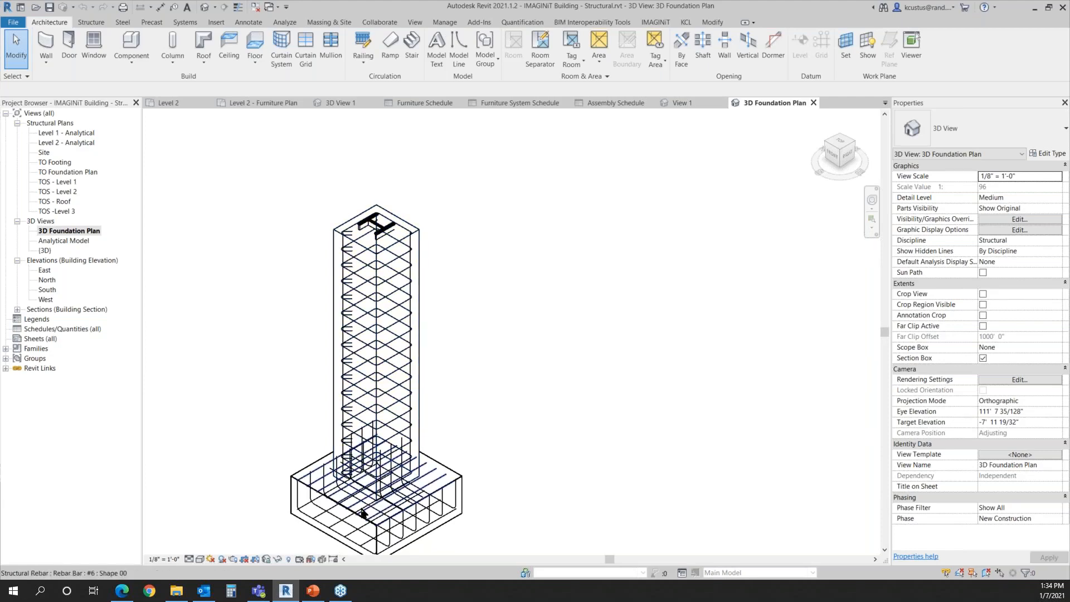
scroll(494, 334, "down", 2)
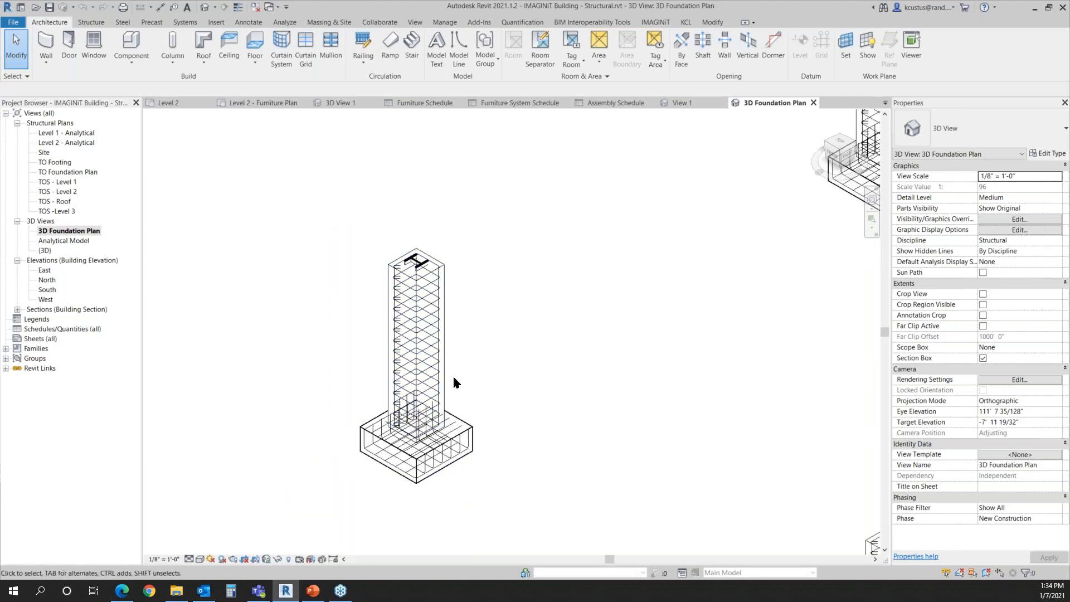
scroll(464, 456, "up", 3)
scroll(405, 462, "down", 1)
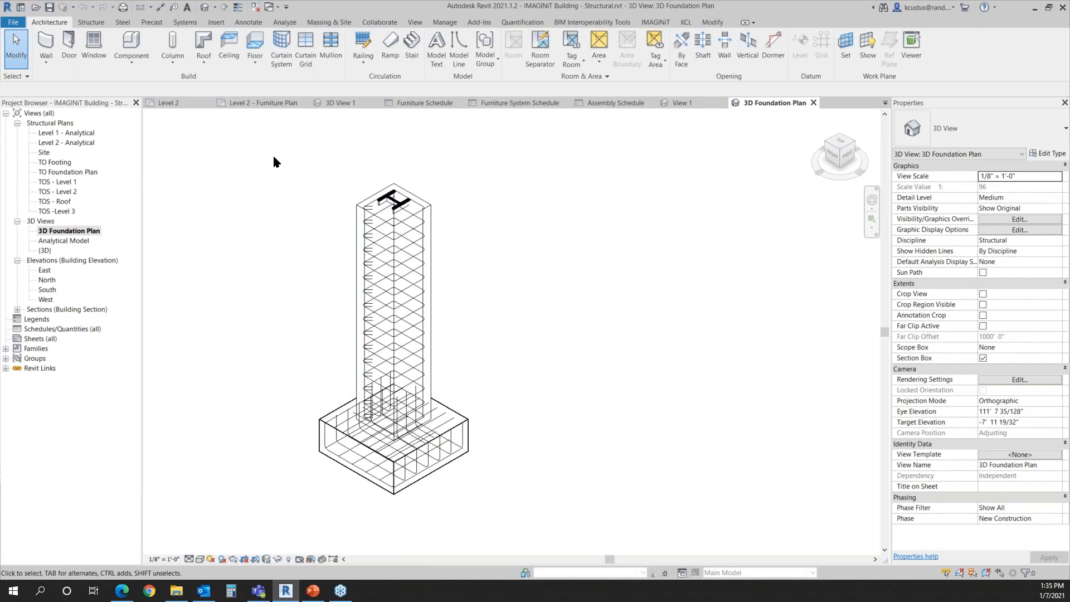
left_click_drag(274, 157, 496, 503)
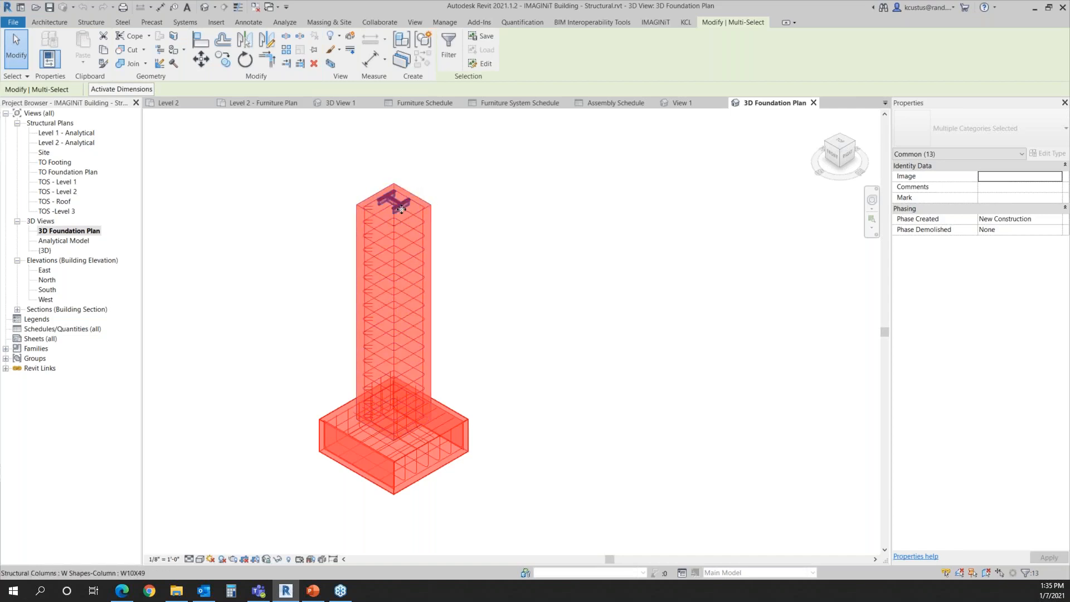
key("Tab")
left_click(404, 211, "shift")
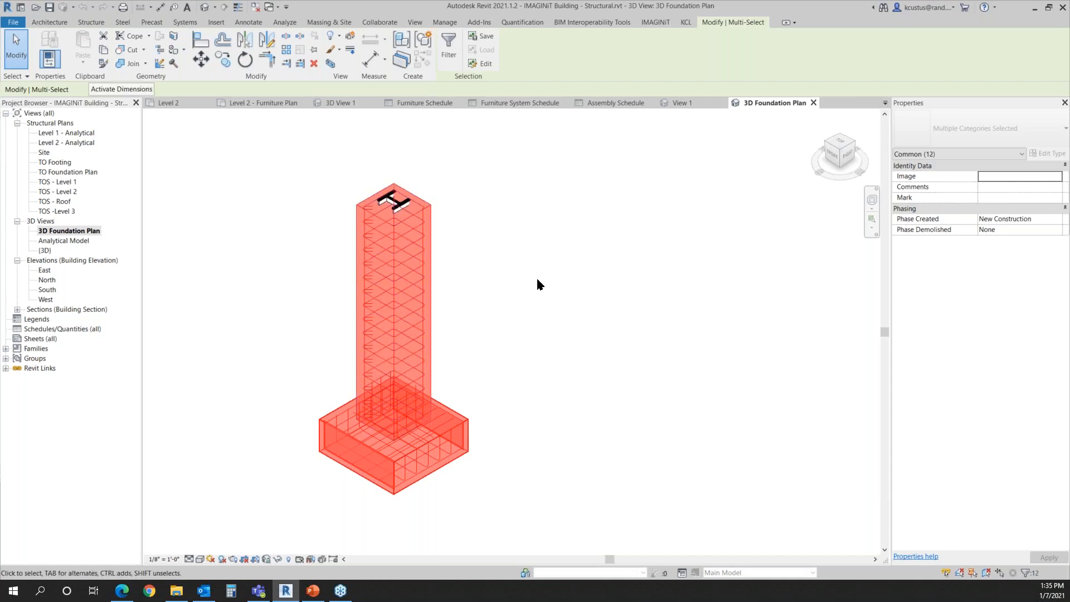
scroll(540, 260, "down", 2)
mouse_move(573, 299)
middle_mouse_down()
mouse_move(495, 335)
mouse_move(484, 293)
middle_mouse_up()
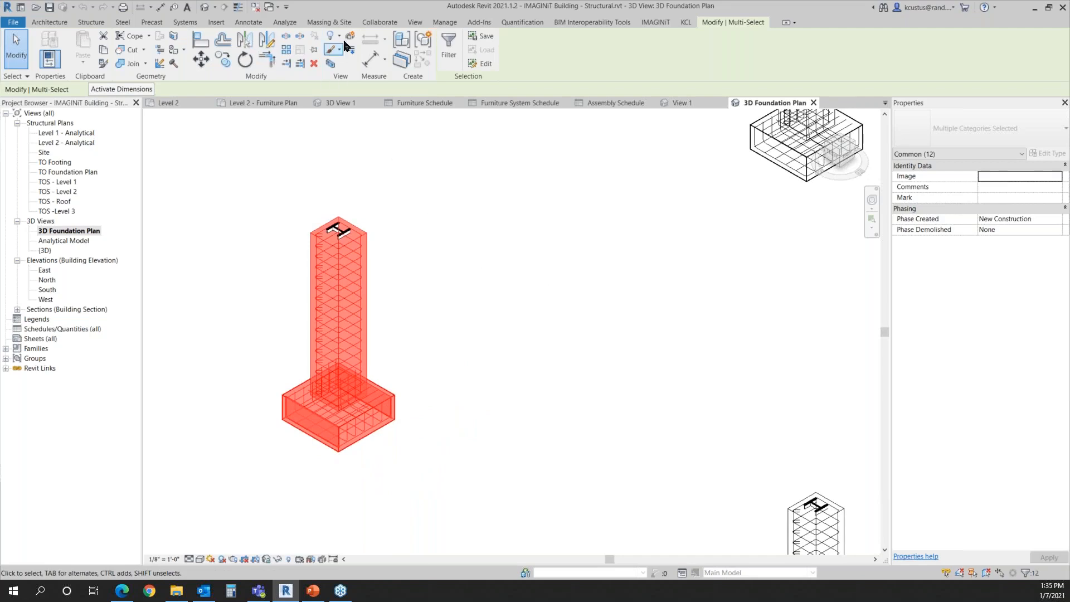
Create an assembly from the selection, with naming category Structural Foundations and type name Structural Foundations 001P
left_click(399, 43)
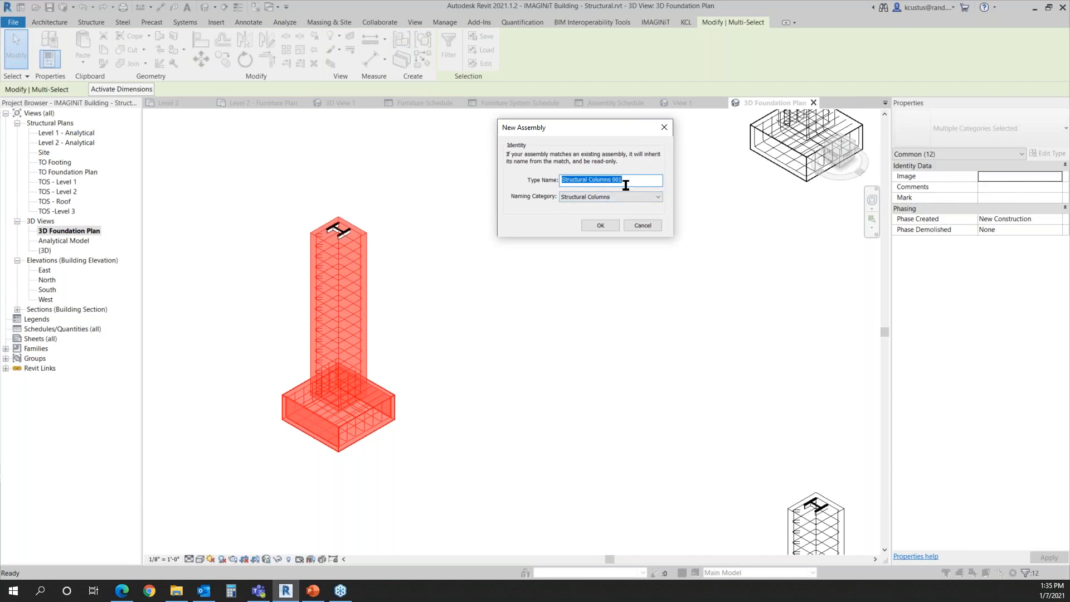
left_click(652, 195)
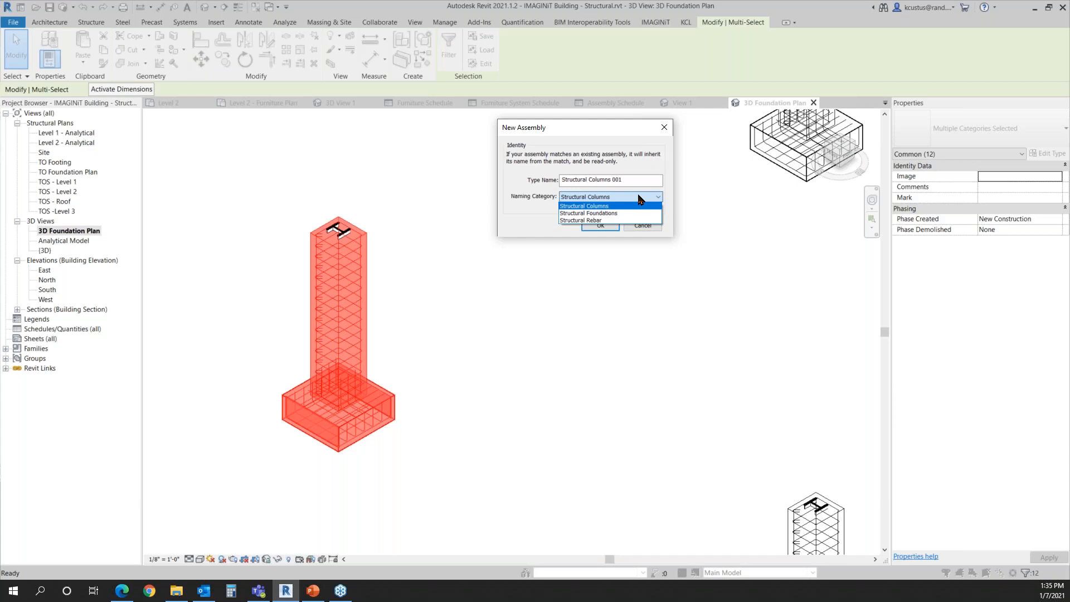
left_click(611, 213)
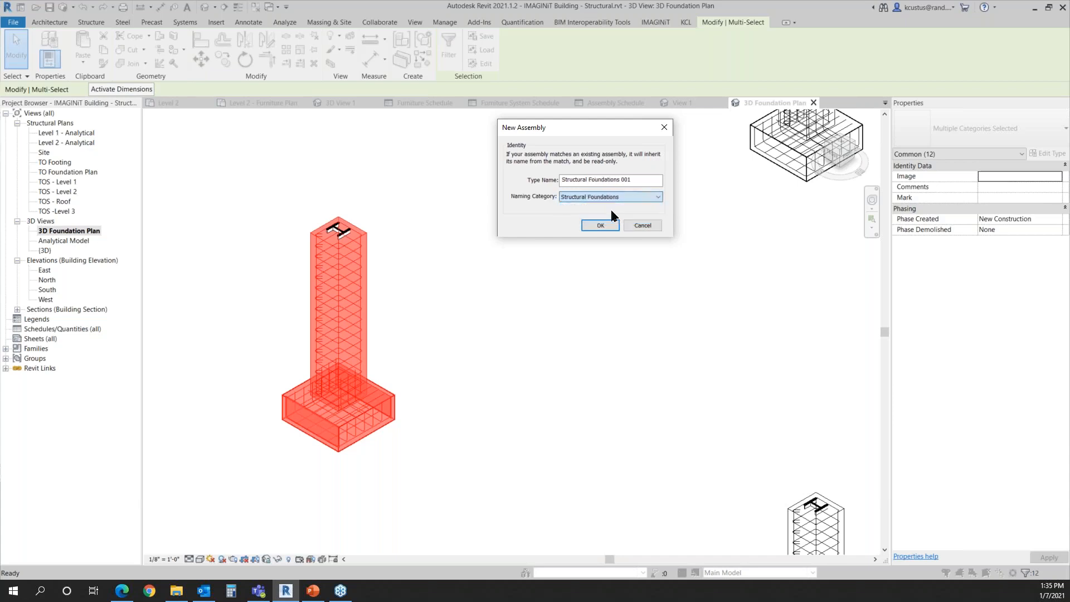
left_click(637, 178)
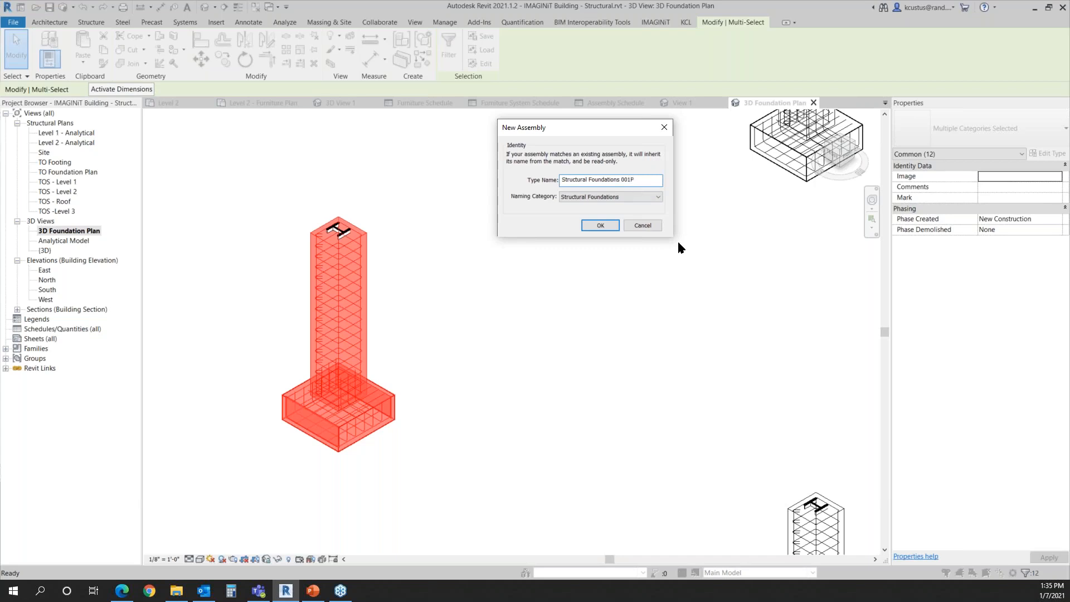
left_click(600, 225)
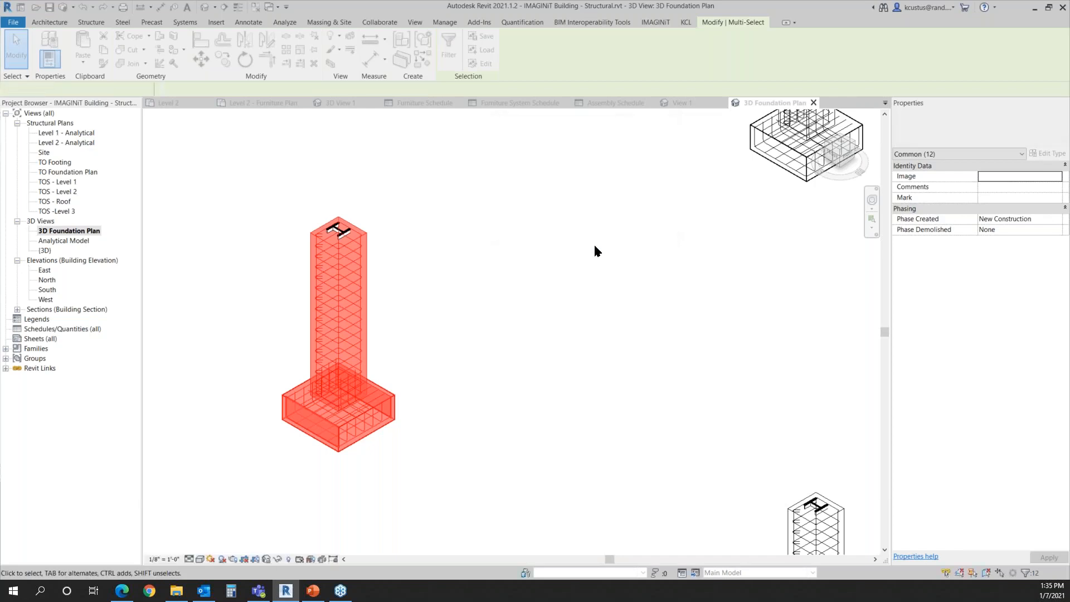
Examine the new foundation assembly and its rebar members among the surrounding columns, and clear the selection
scroll(478, 327, "down", 5)
scroll(486, 330, "down", 3)
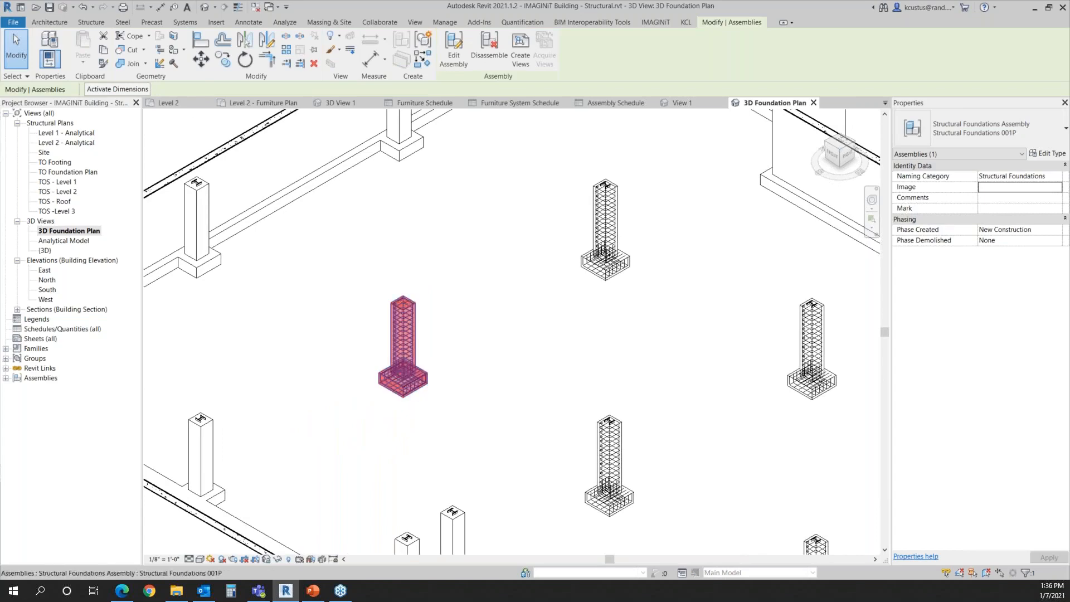
scroll(389, 301, "up", 6)
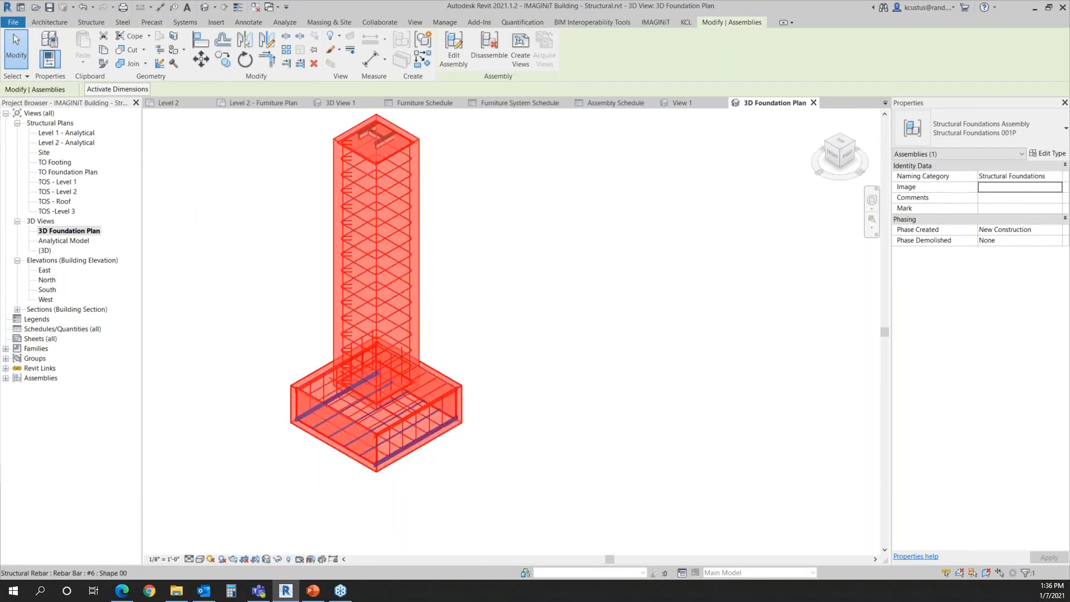
scroll(444, 417, "down", 2)
middle_click_drag(444, 417, 452, 354, "shift")
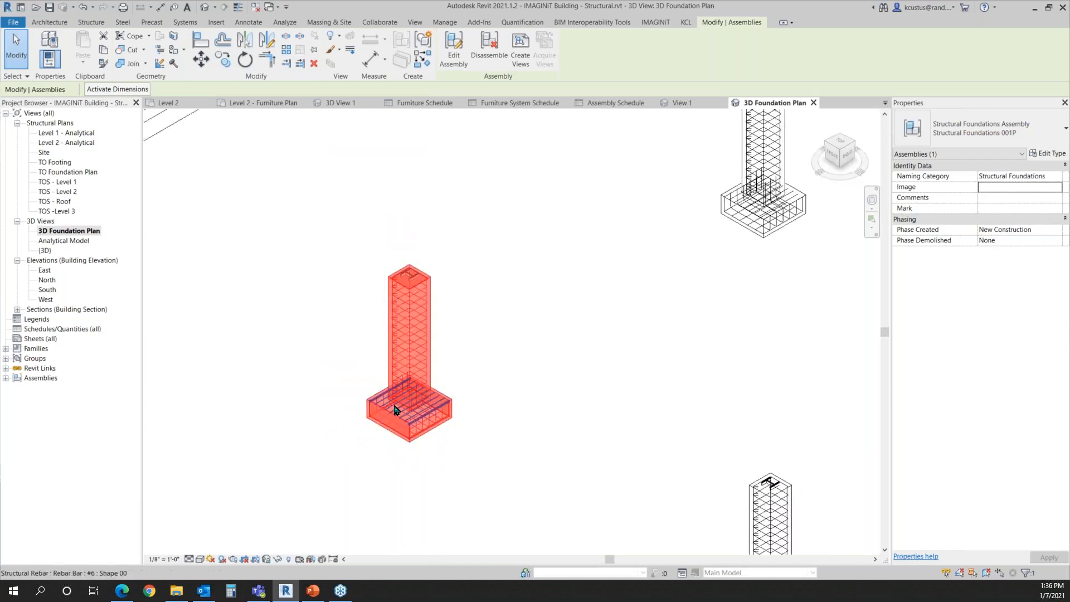
scroll(405, 417, "up", 3)
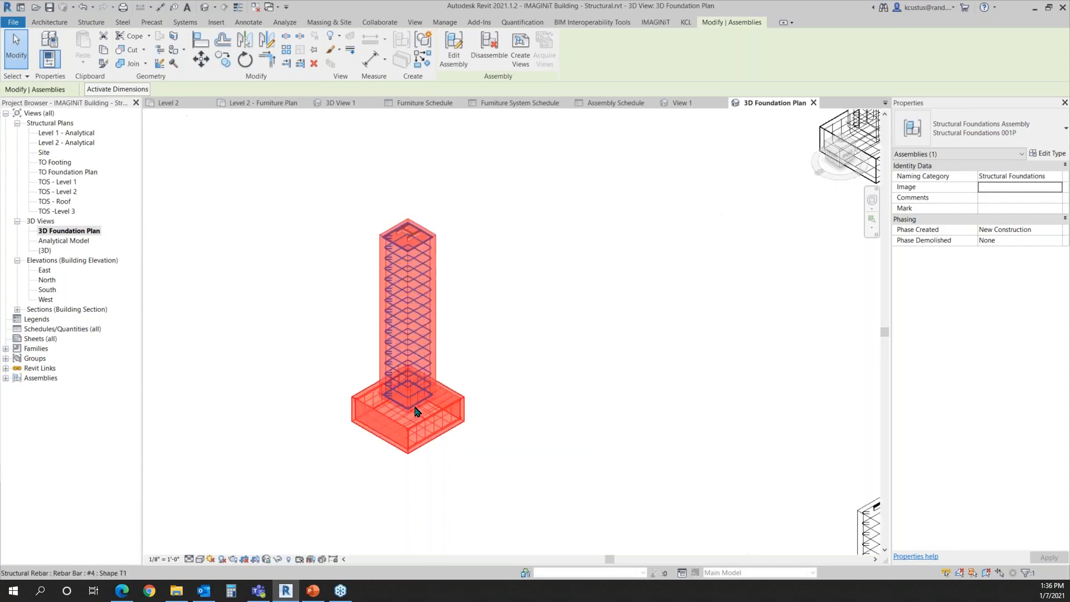
scroll(435, 274, "up", 1)
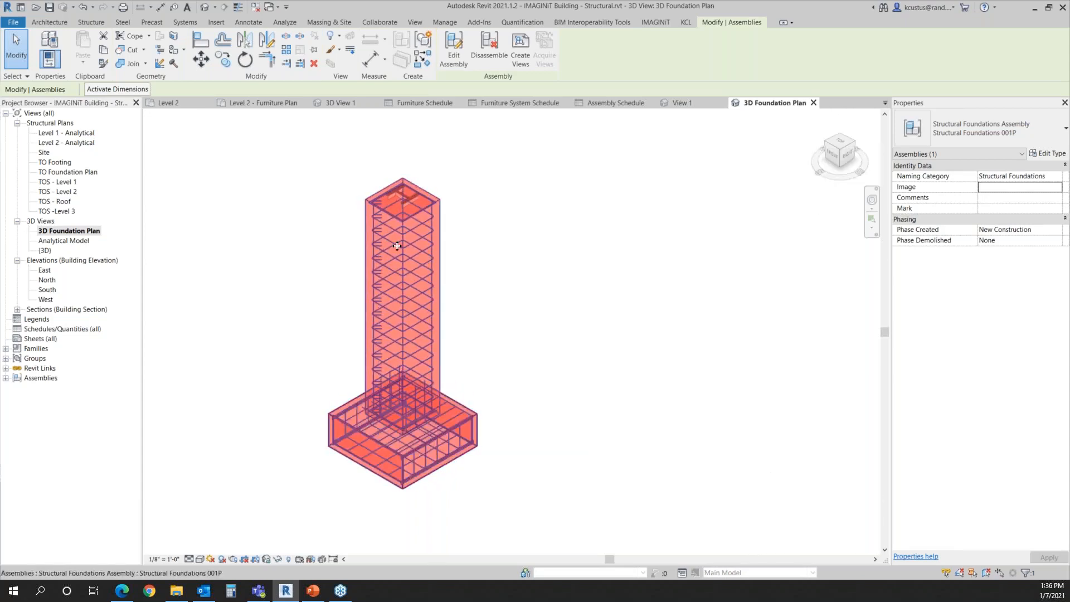
scroll(465, 280, "down", 2)
scroll(463, 278, "down", 1)
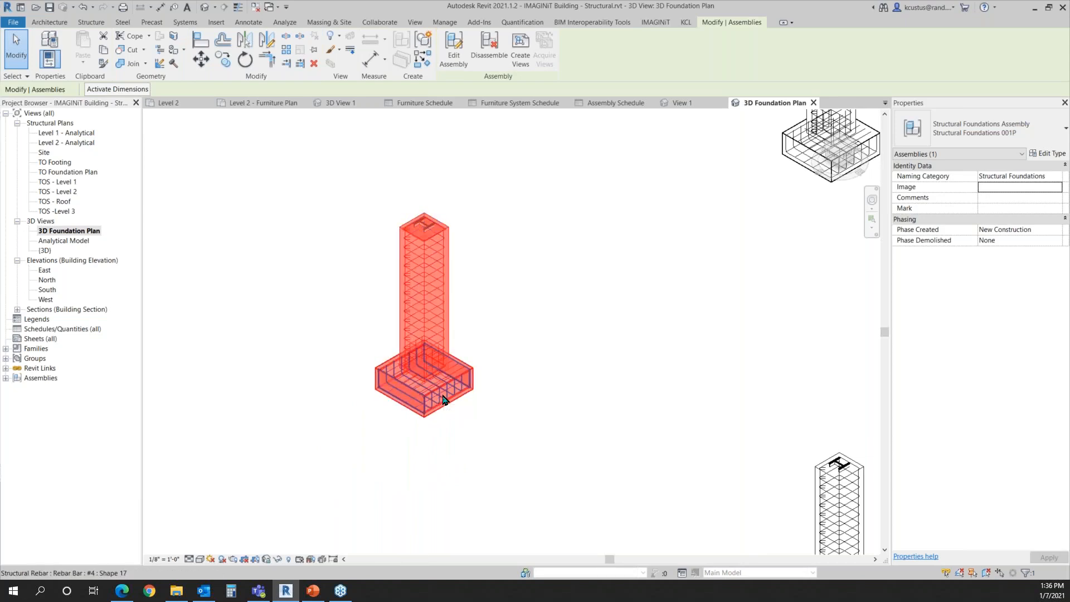
scroll(453, 387, "up", 1)
left_click(513, 324)
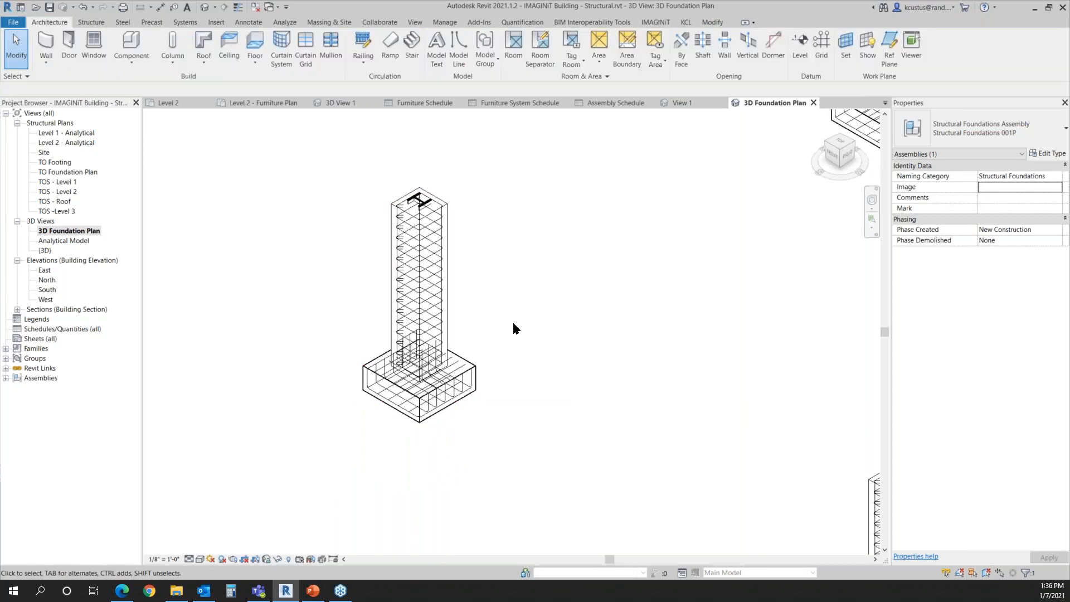
Review the view visibility states of the #4 tie rebar set in the column, without changing them
middle_click_drag(513, 308, 361, 156)
middle_click_drag(644, 446, 390, 330)
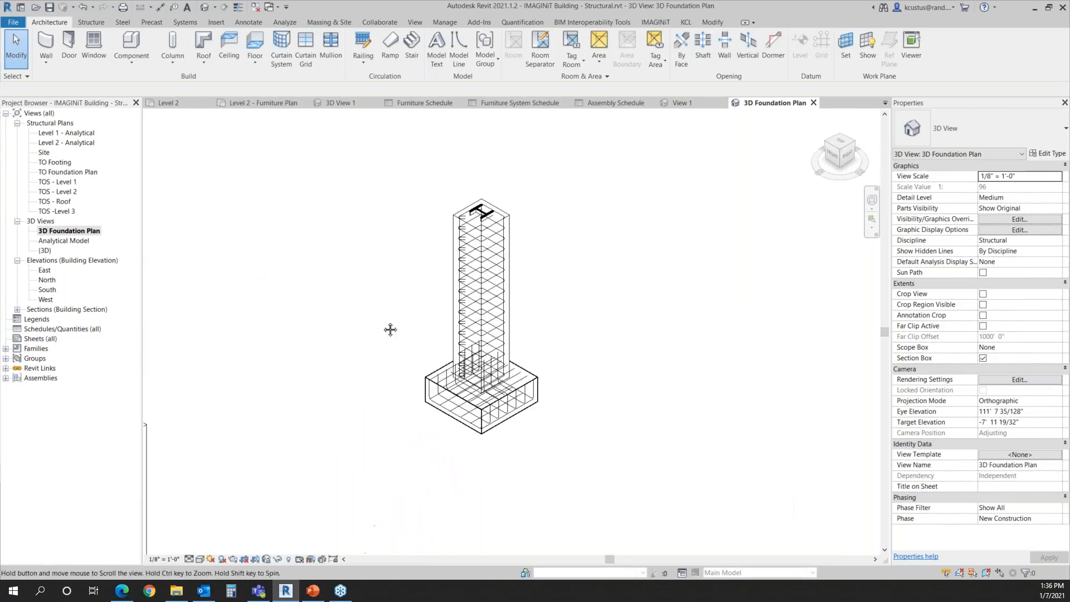
left_click(493, 342)
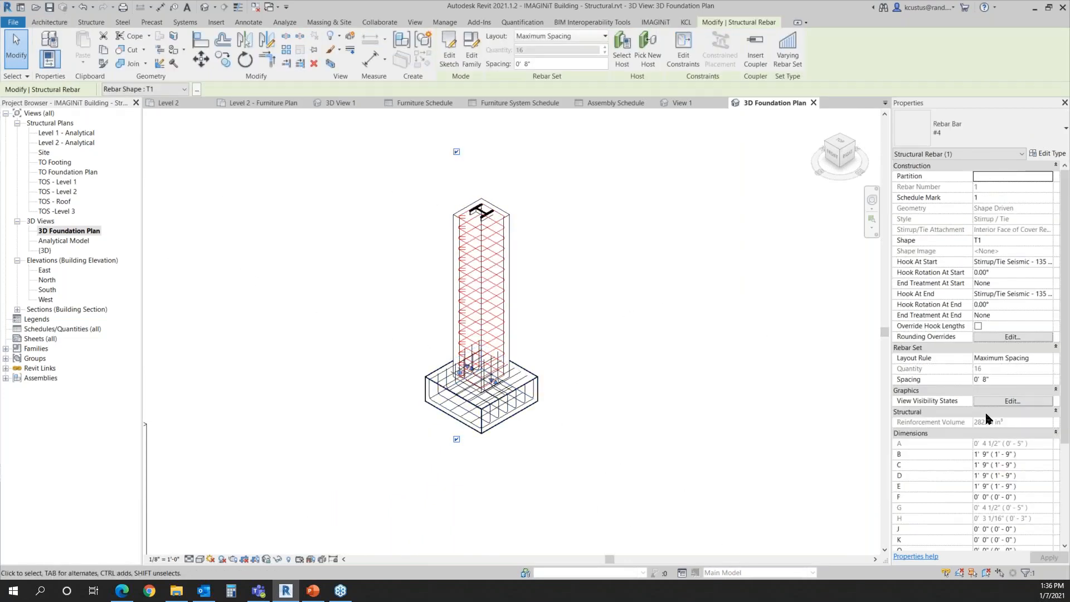
left_click(995, 401)
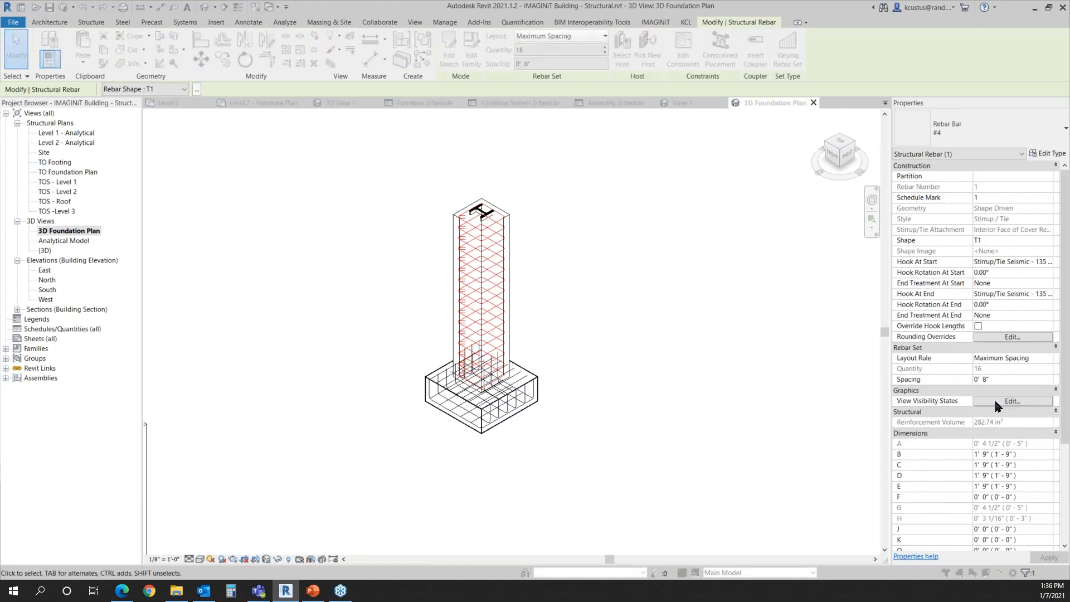
scroll(534, 295, "down", 2)
scroll(529, 299, "up", 2)
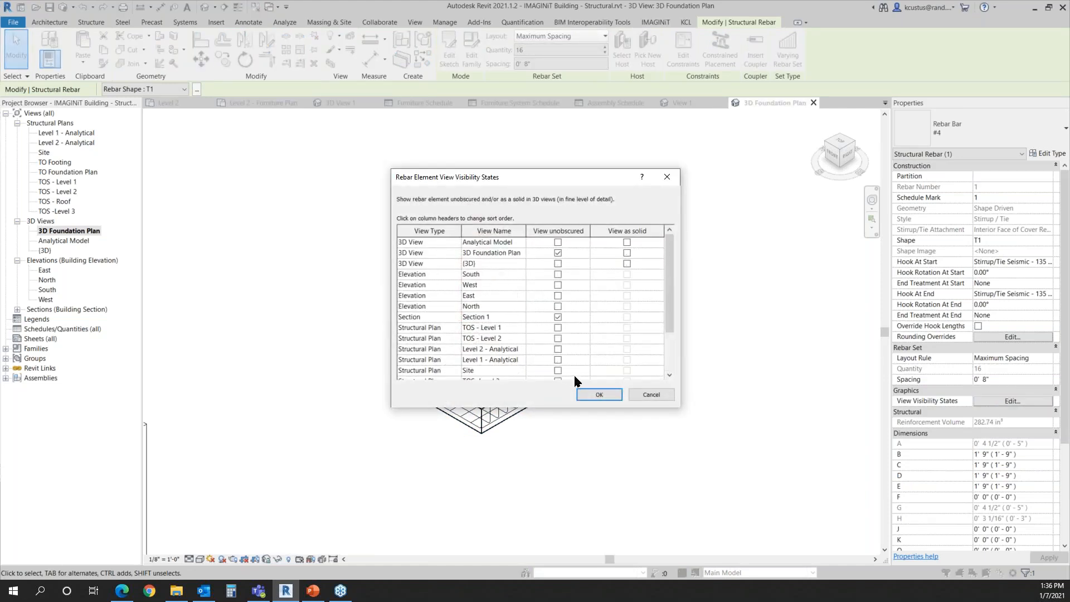
left_click(652, 394)
left_click(663, 386)
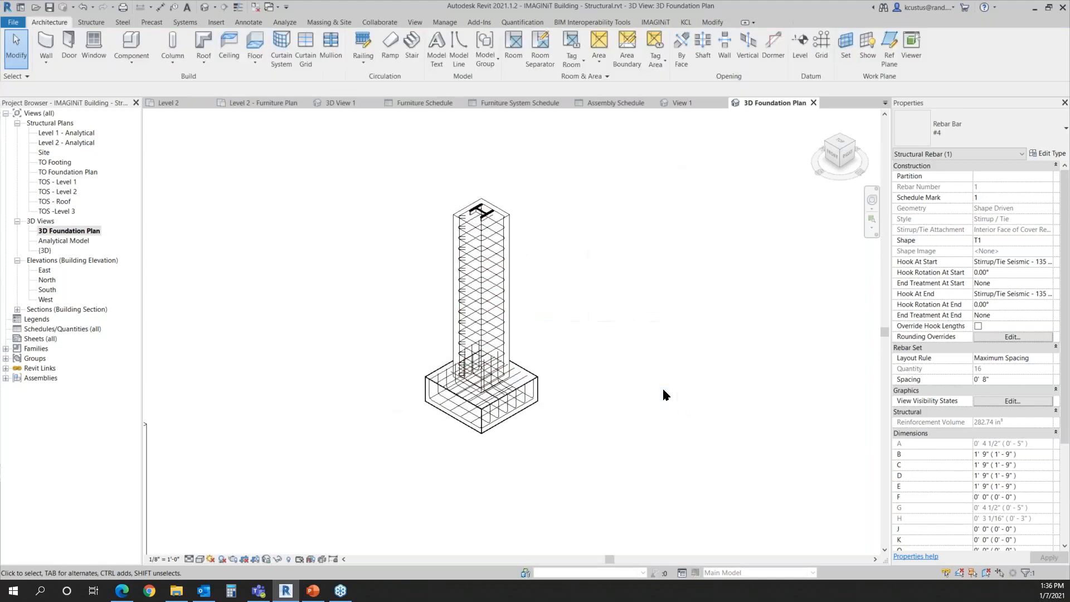
Select a second interior column with its footing and rebar, this time including the W10X49 steel column
scroll(613, 270, "down", 5)
middle_click_drag(409, 300, 515, 398)
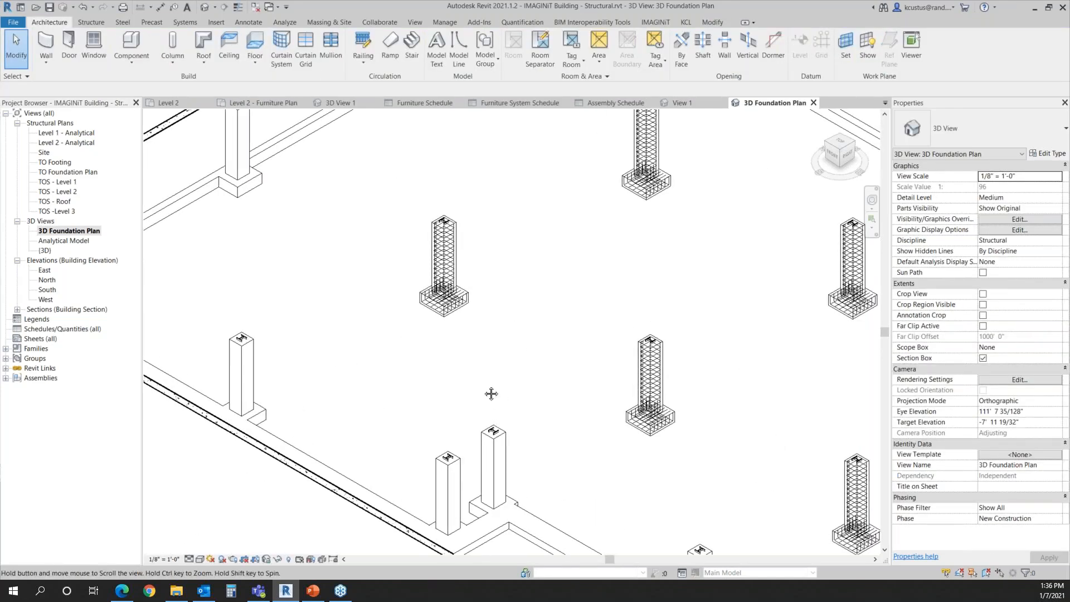
middle_click_drag(446, 286, 428, 260)
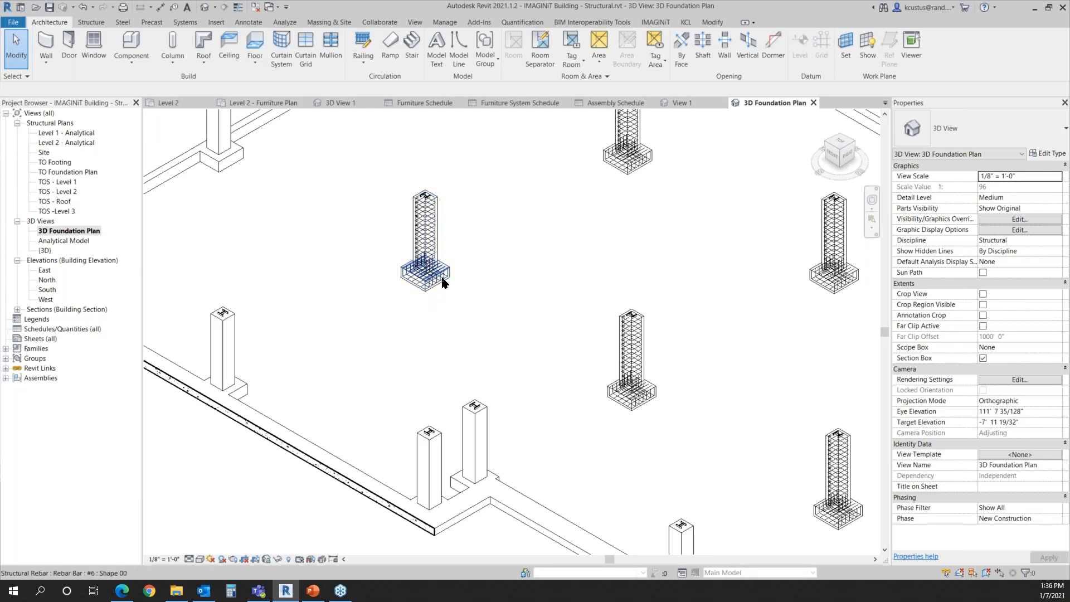
scroll(446, 293, "up", 1)
middle_click_drag(506, 322, 449, 292)
scroll(505, 321, "down", 1)
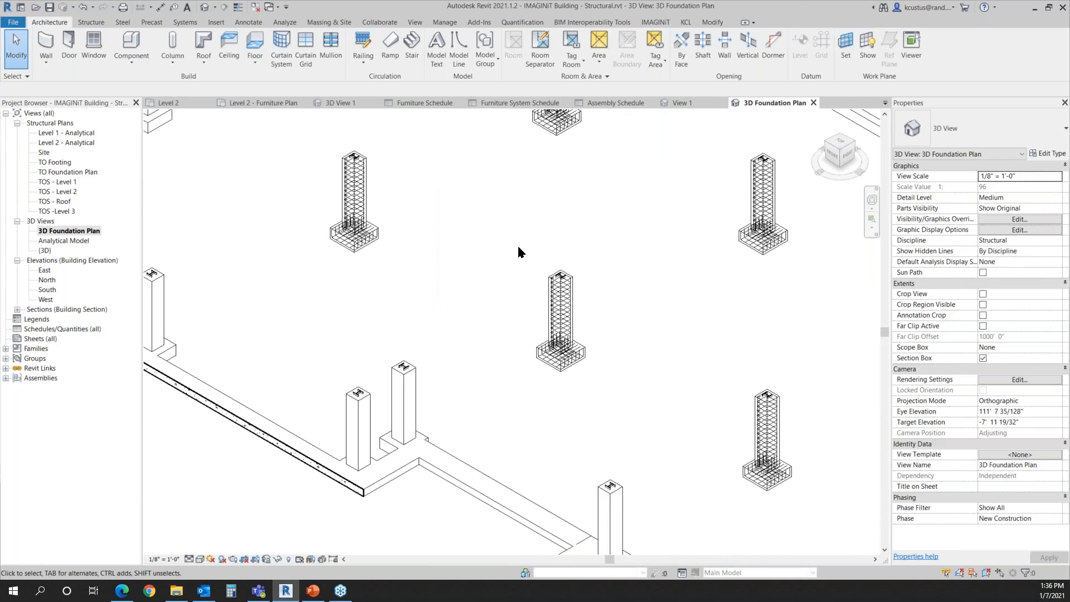
left_click_drag(520, 246, 602, 397)
scroll(567, 262, "up", 5)
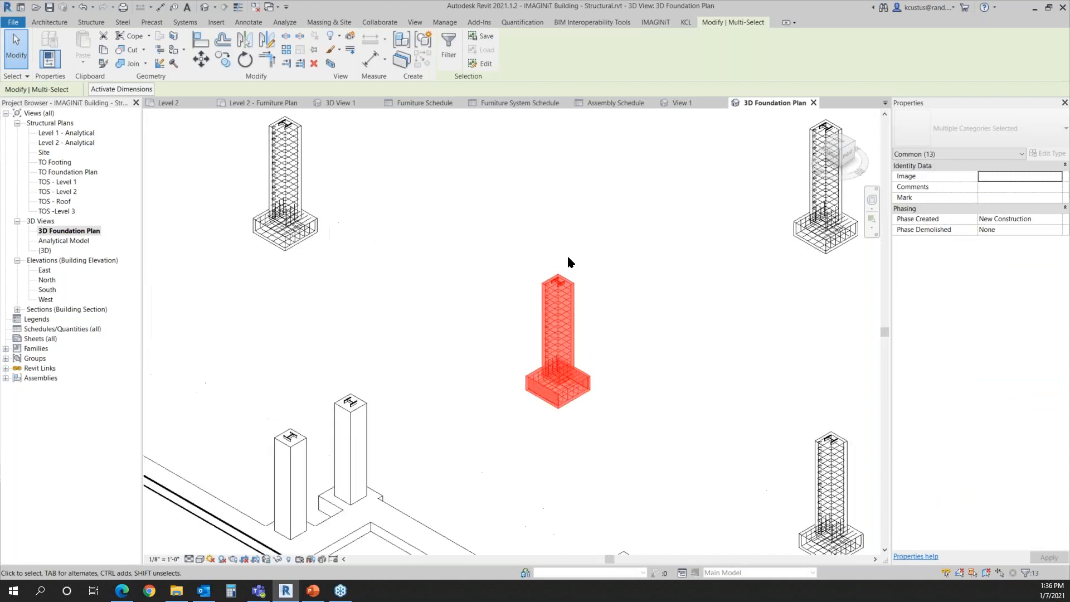
scroll(572, 351, "up", 1)
scroll(622, 273, "down", 1)
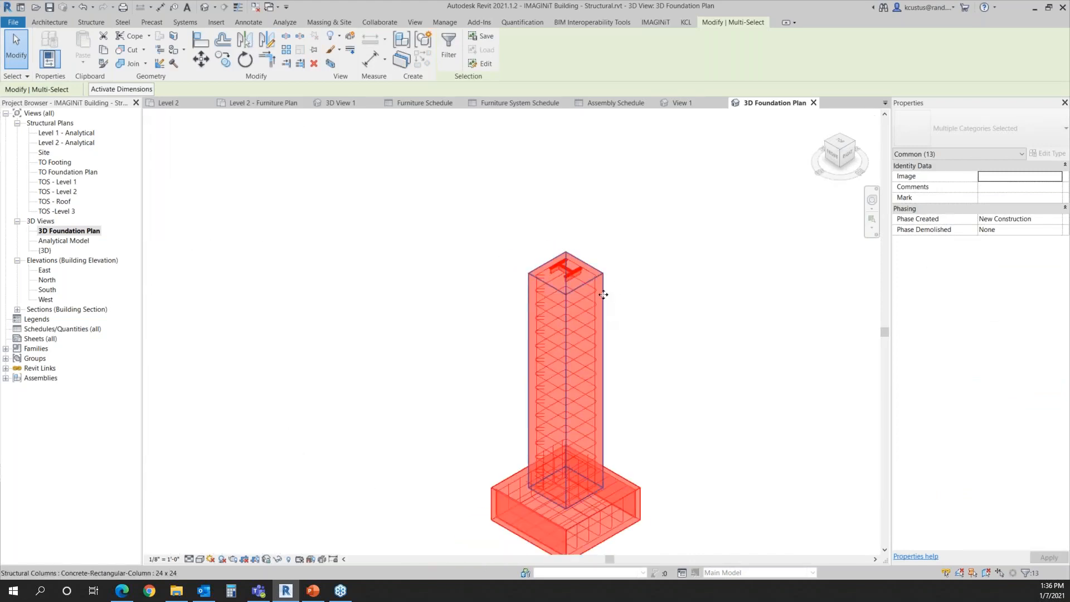
scroll(598, 267, "down", 2)
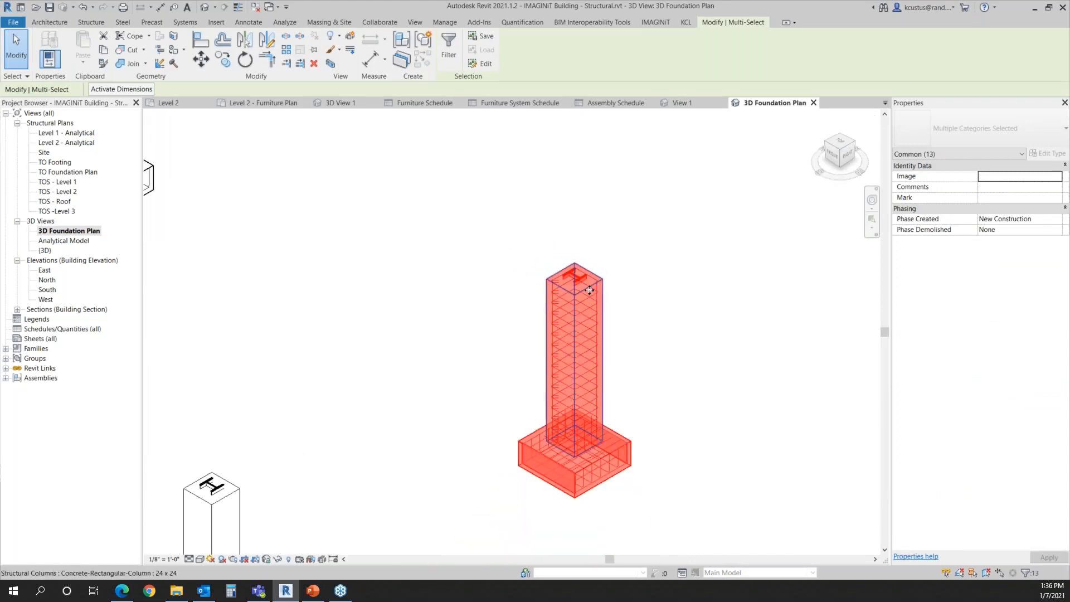
scroll(582, 281, "down", 1)
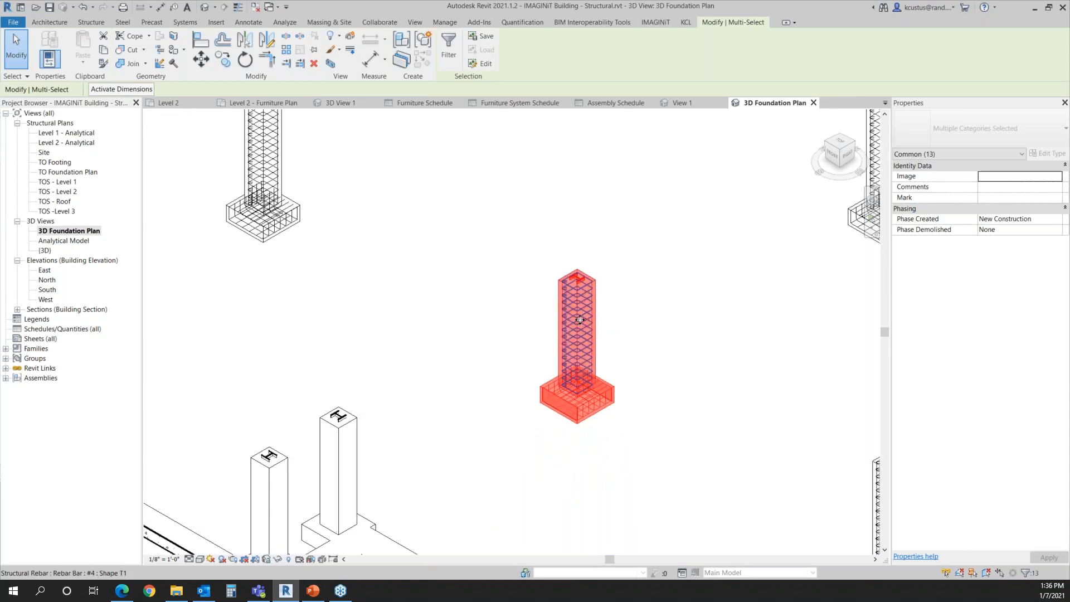
scroll(580, 321, "up", 1)
scroll(578, 268, "down", 1)
scroll(294, 213, "down", 1)
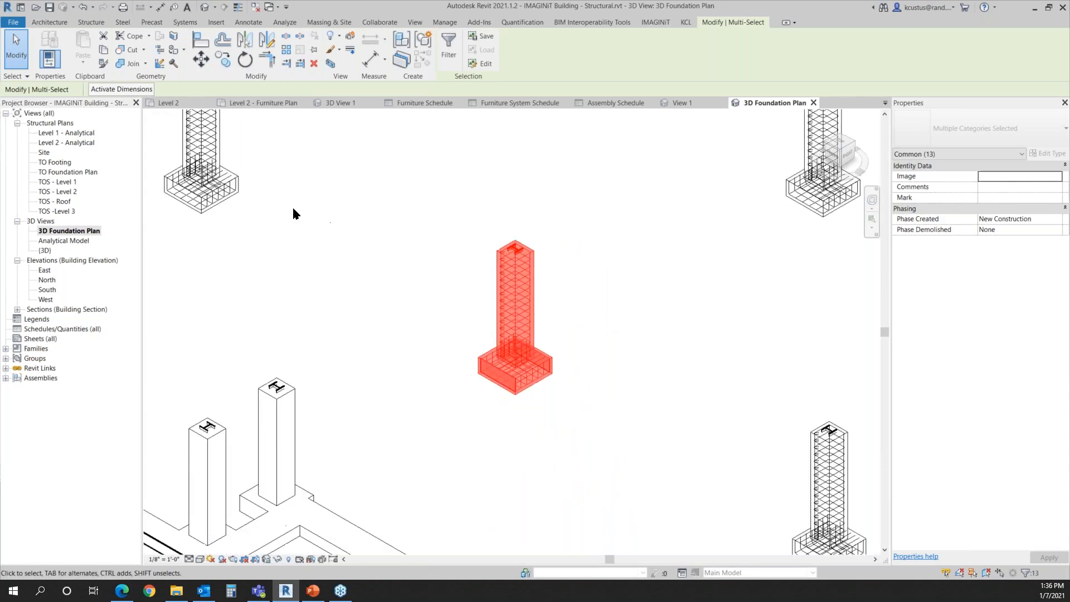
middle_click_drag(289, 186, 300, 224)
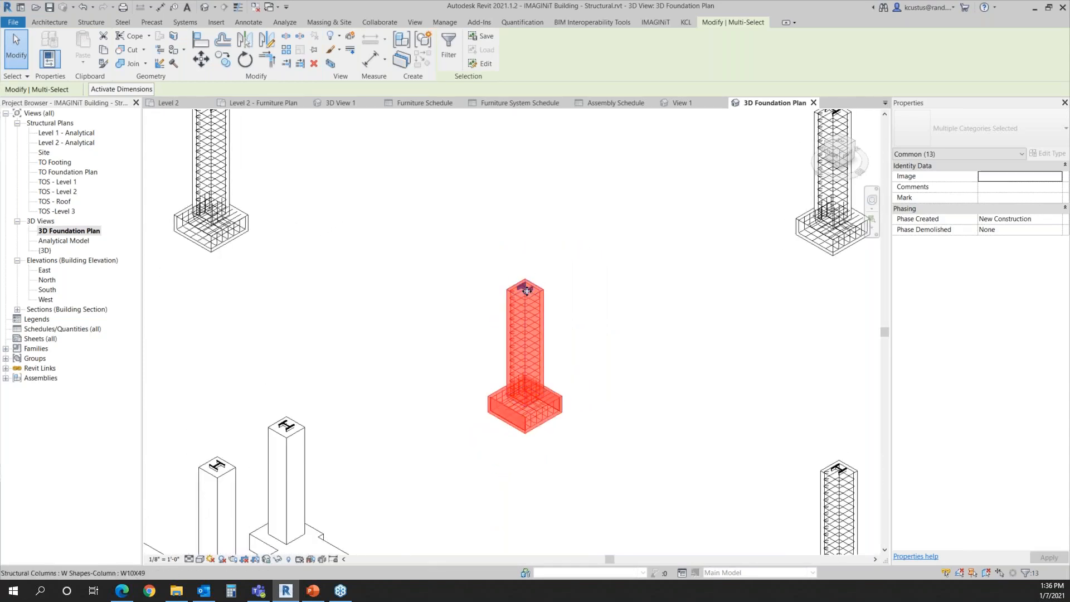
Create an assembly from this selection, using the Structural Columns naming category
left_click(405, 37)
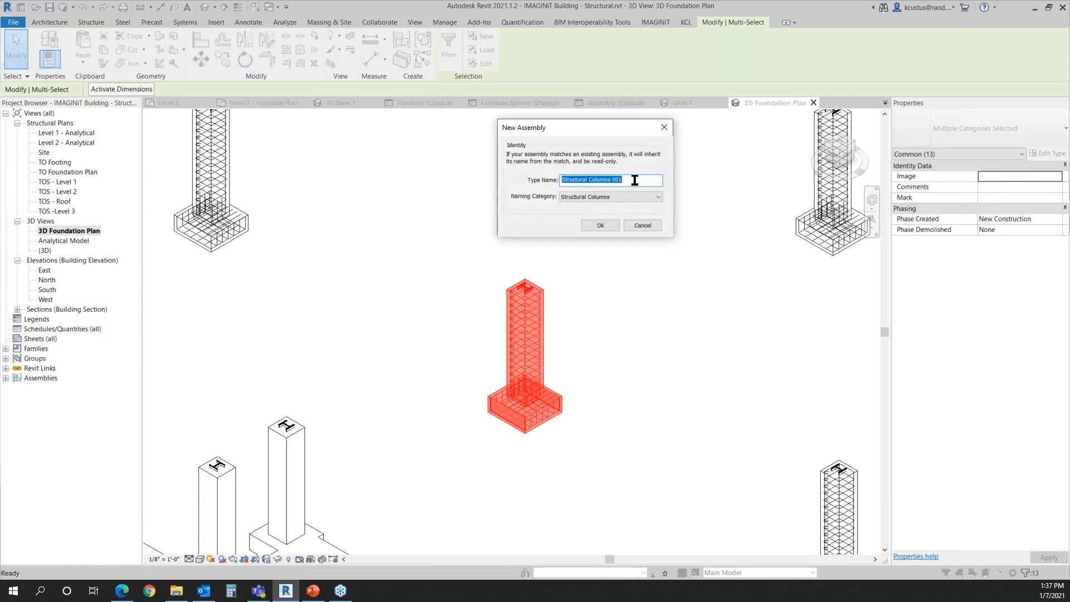
left_click(634, 179)
left_click(610, 226)
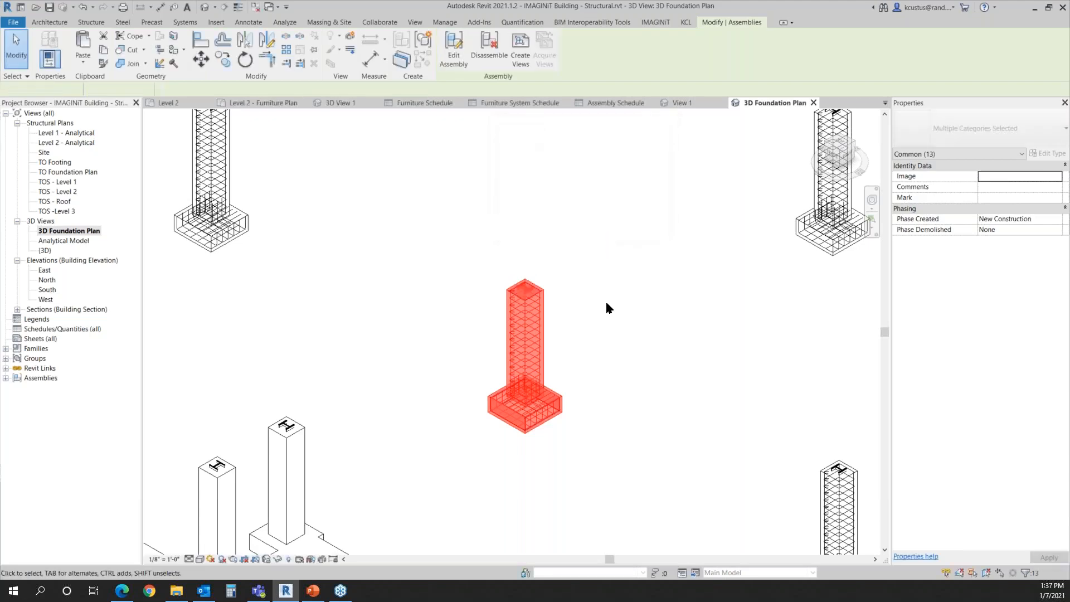
Select the Structural Foundations 001P assembly in the 3D foundation view and open the settings for creating its assembly views
left_click(598, 333)
scroll(357, 259, "down", 3)
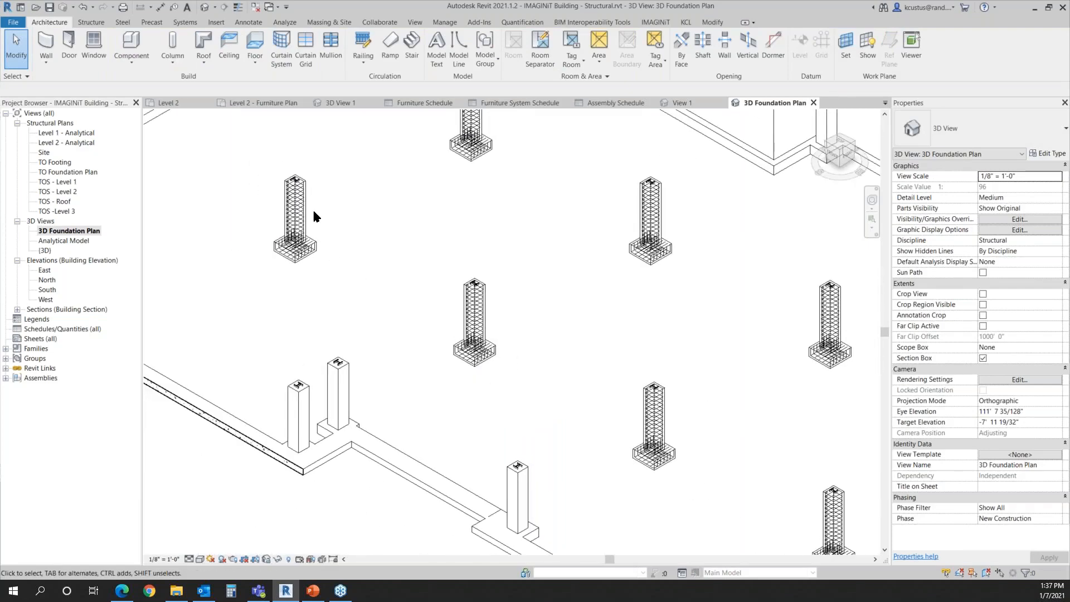
left_click(300, 215)
left_click(330, 213)
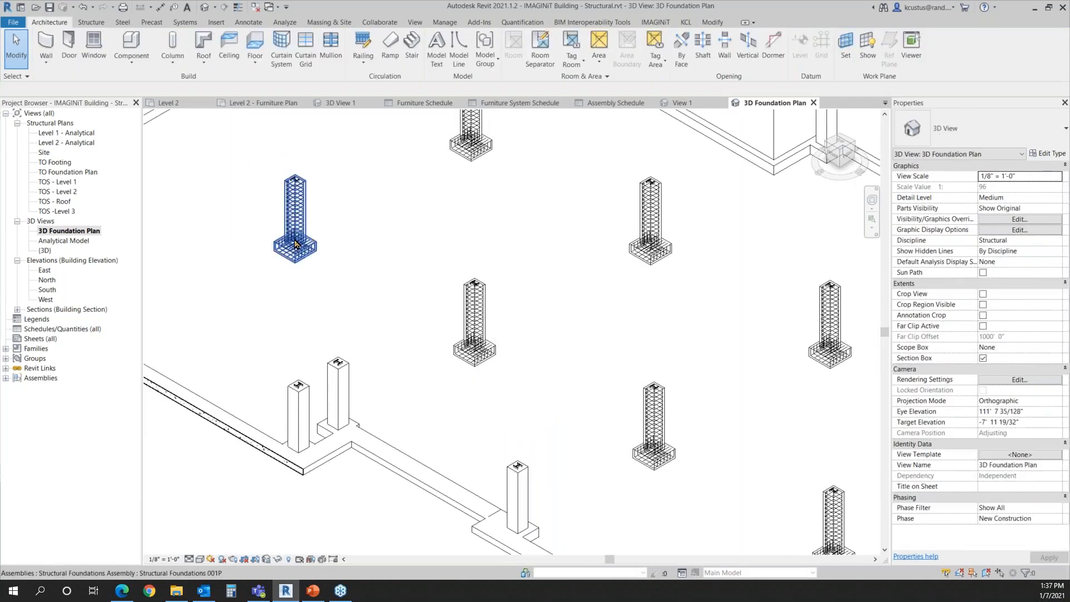
left_click(296, 243)
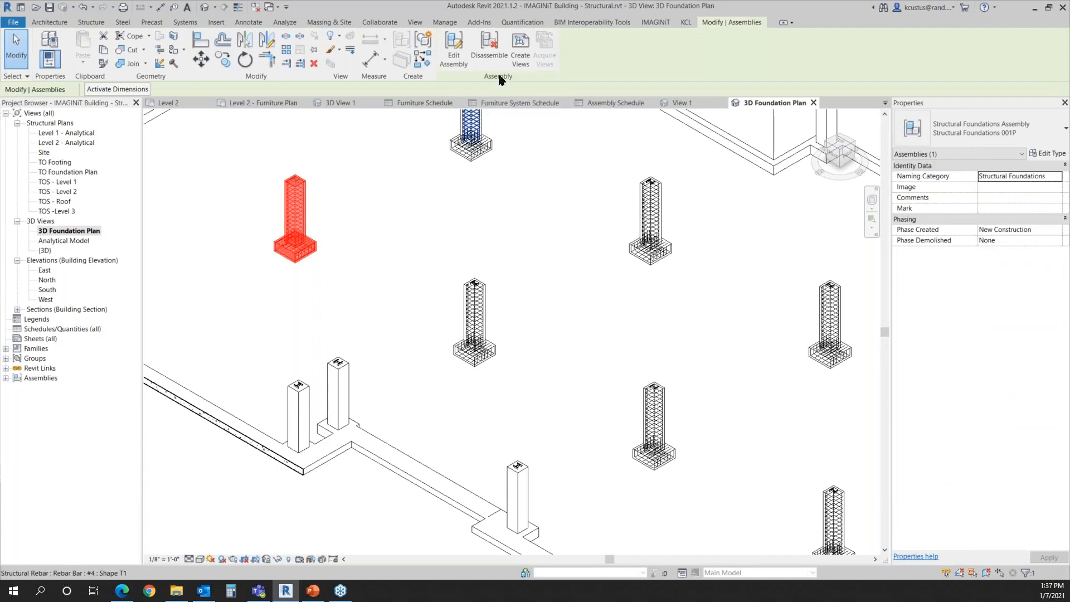
left_click(525, 56)
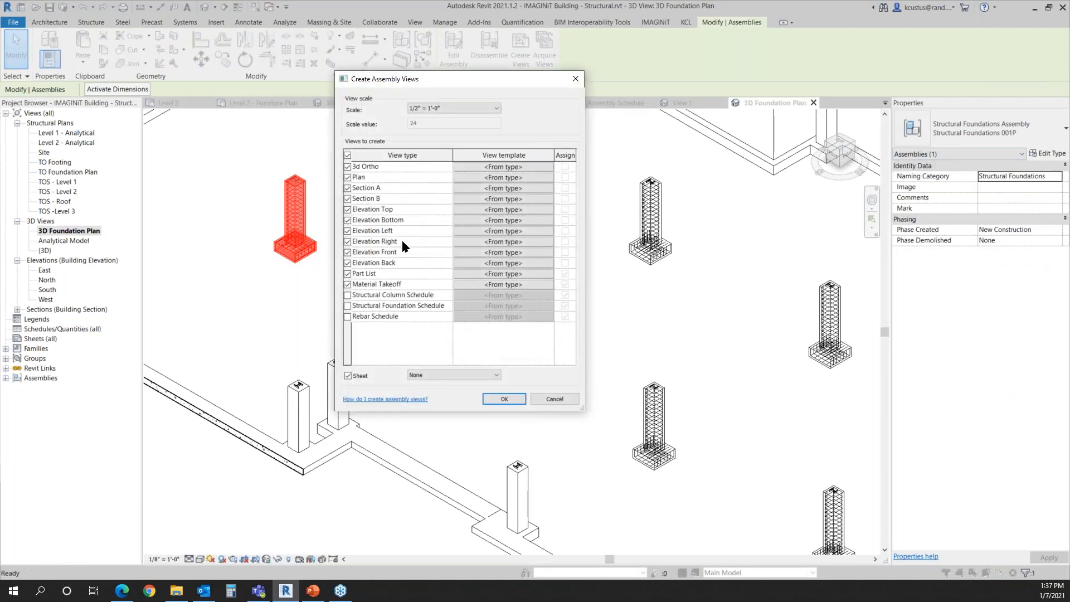
Create the assembly views without Section A, Section B, Elevation Top and Elevation Bottom, and include a Rebar Schedule
left_click(347, 167)
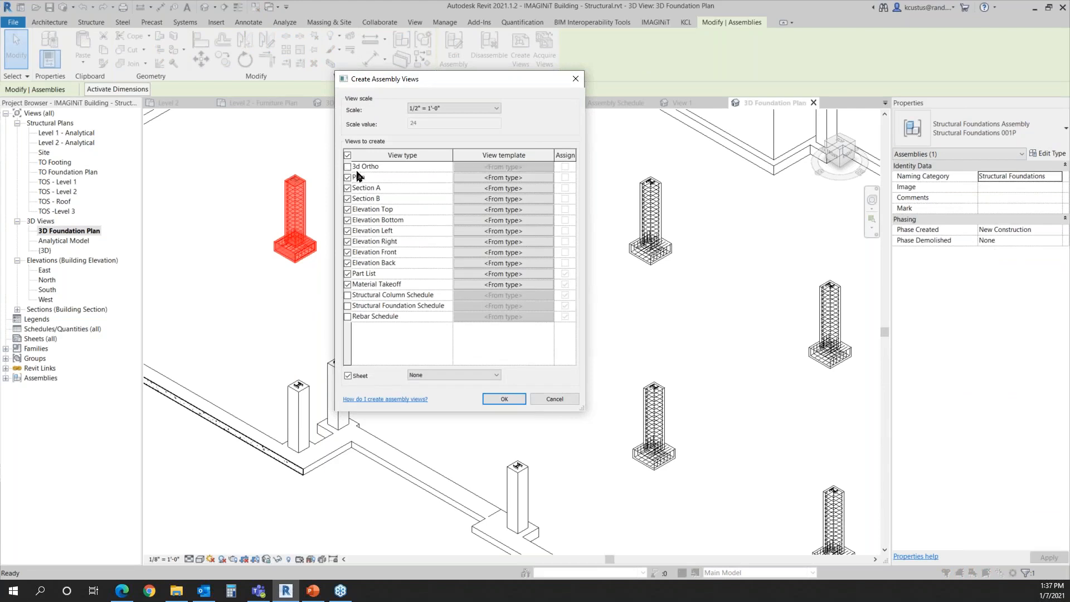
left_click(347, 167)
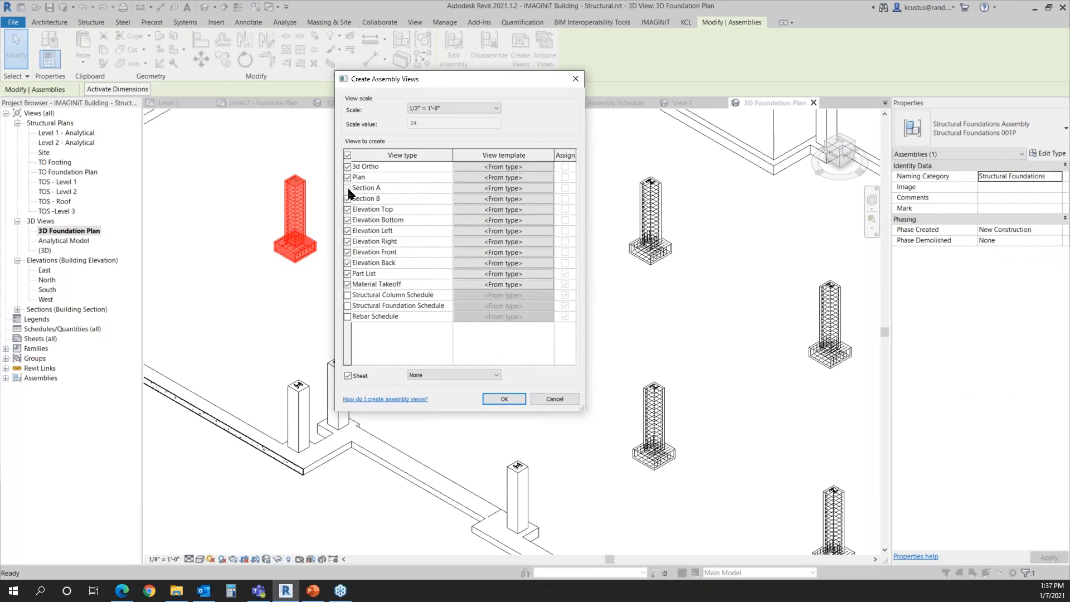
left_click(348, 188)
left_click(347, 199)
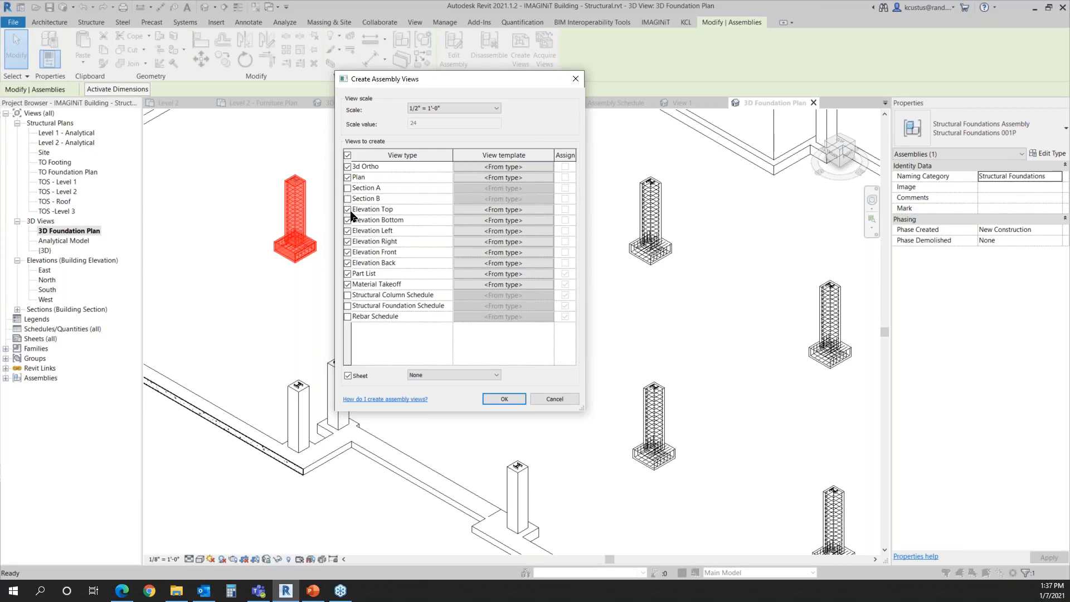
left_click(348, 210)
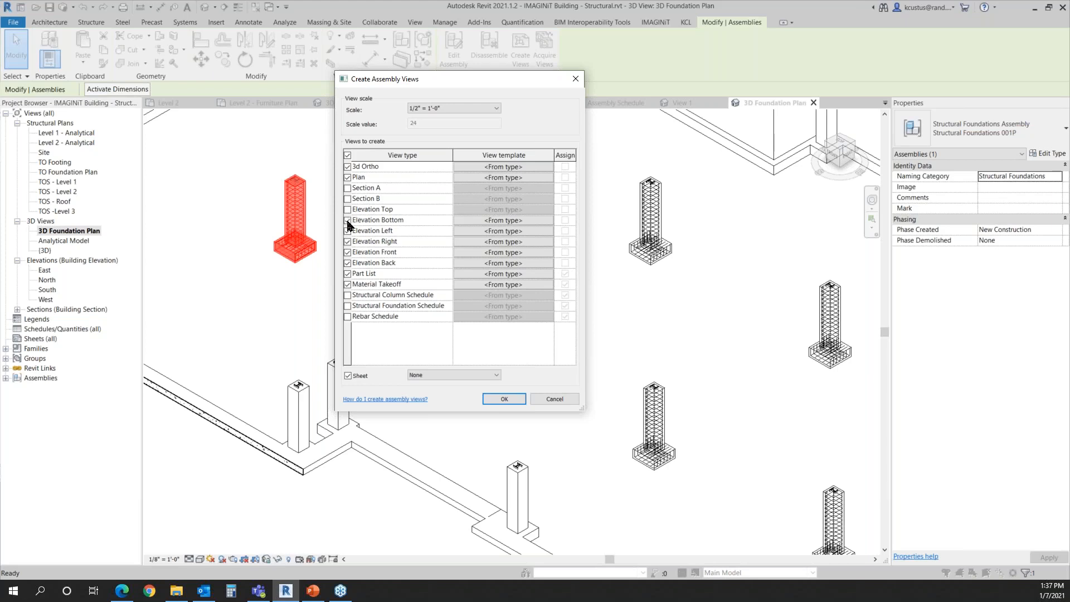
left_click(348, 220)
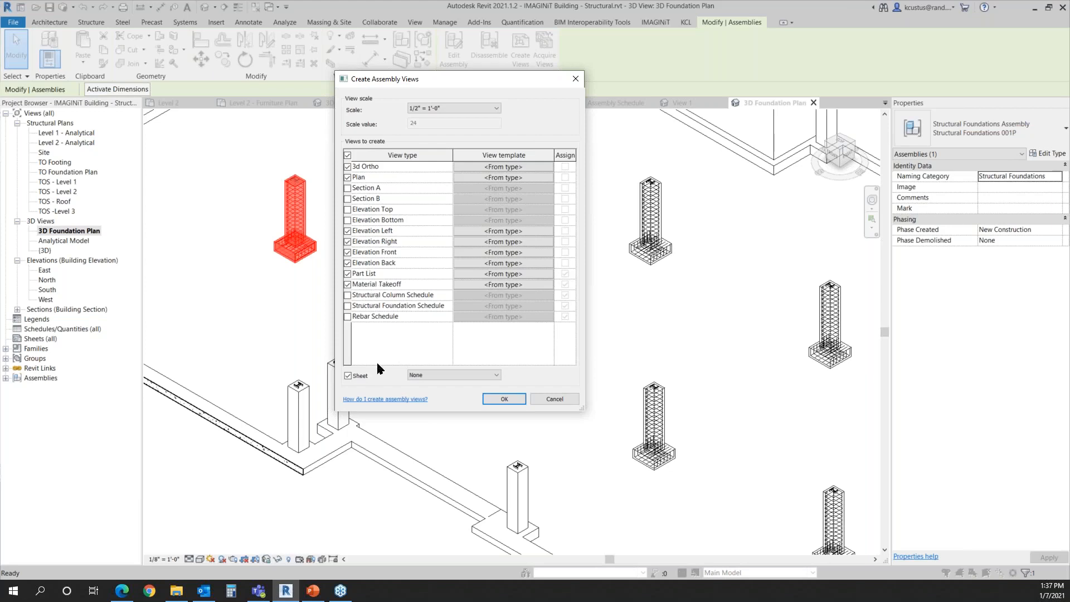
left_click(348, 316)
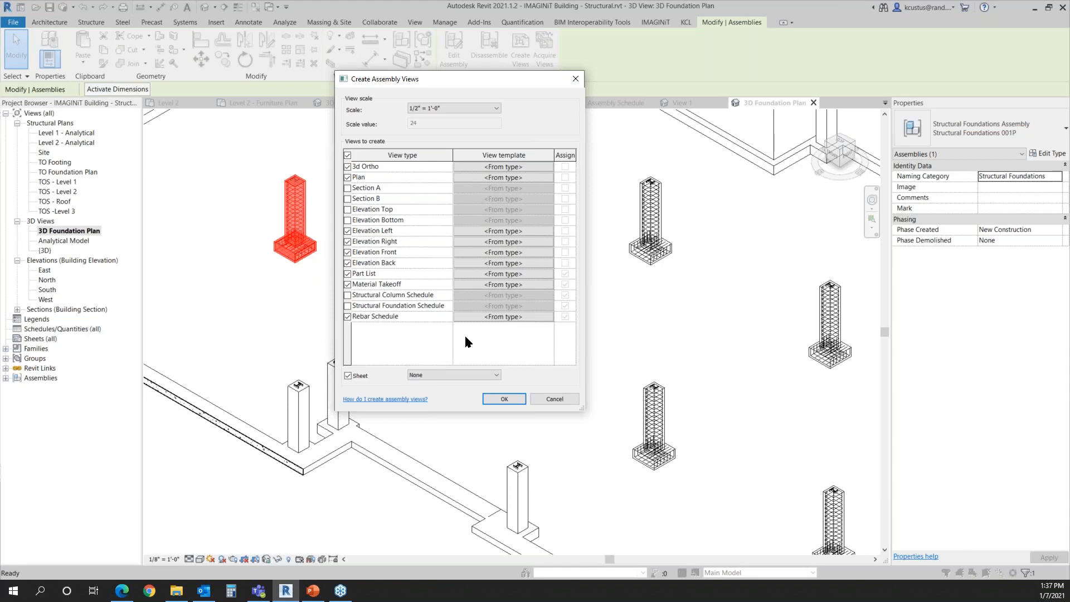
left_click(493, 401)
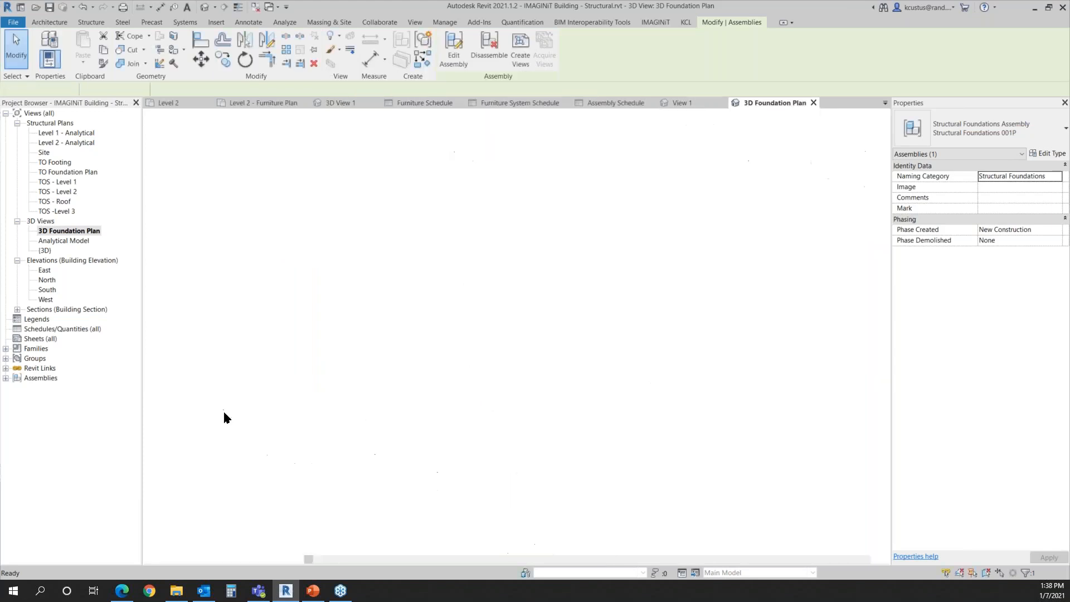
List the views created for the Structural Foundations 001P assembly and examine the reinforcement in its Plan Detail
left_click(6, 378)
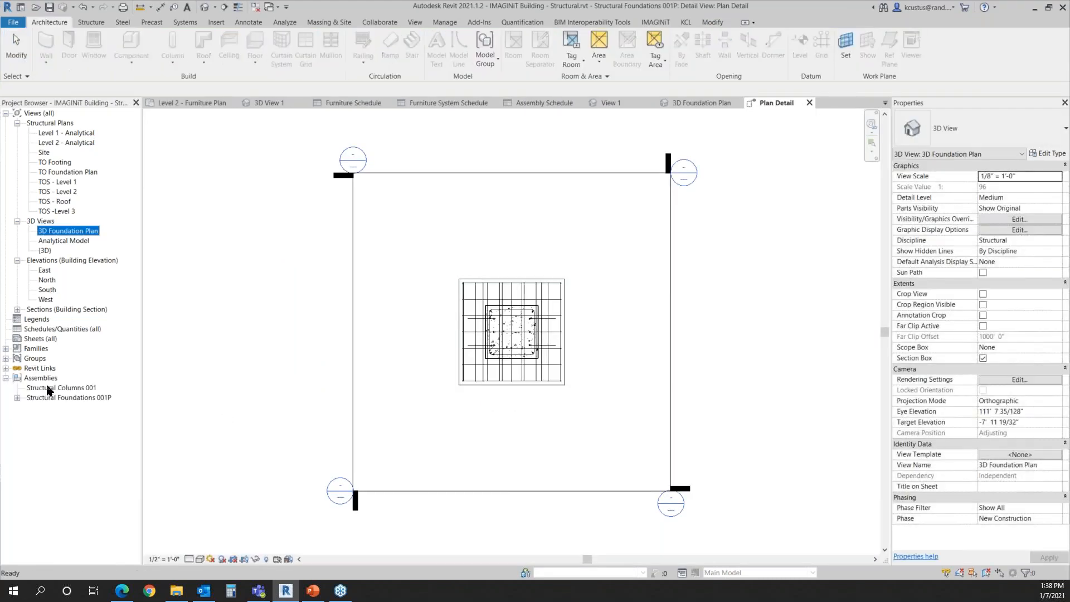
left_click(17, 397)
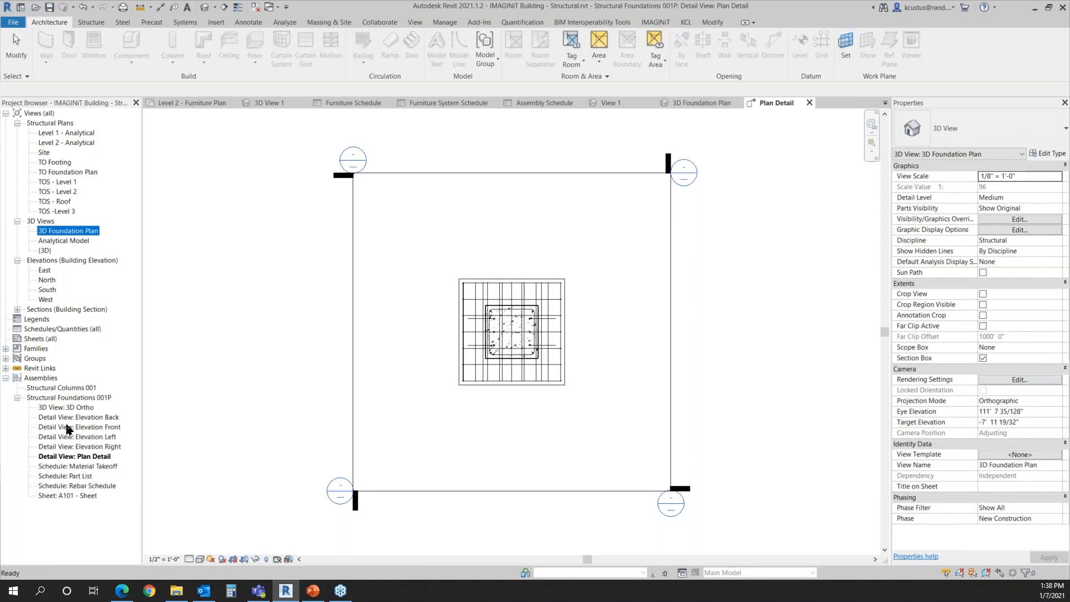
scroll(454, 392, "up", 6)
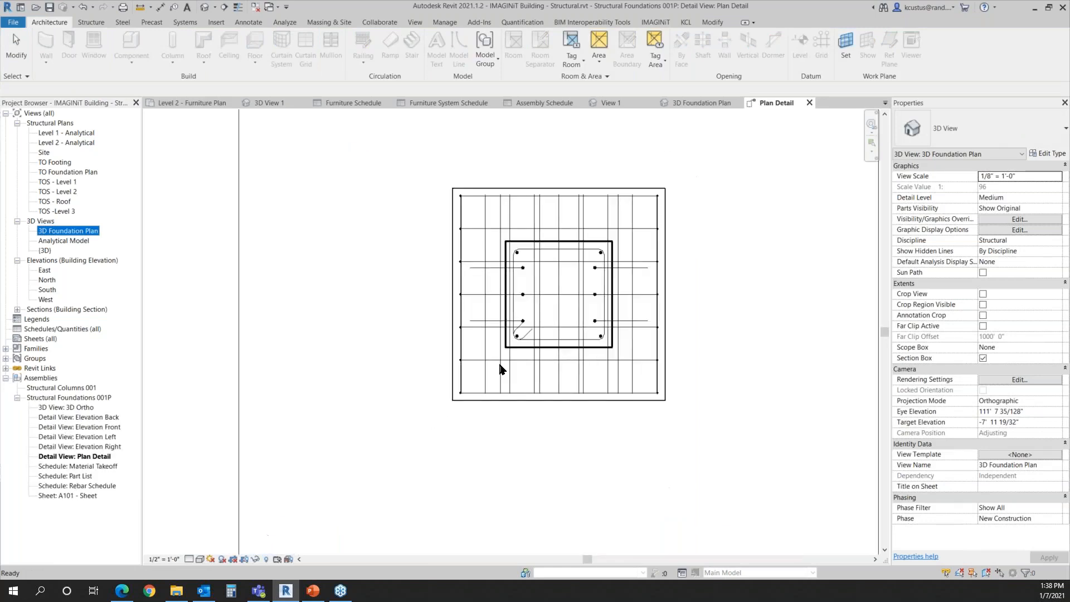
scroll(585, 360, "down", 3)
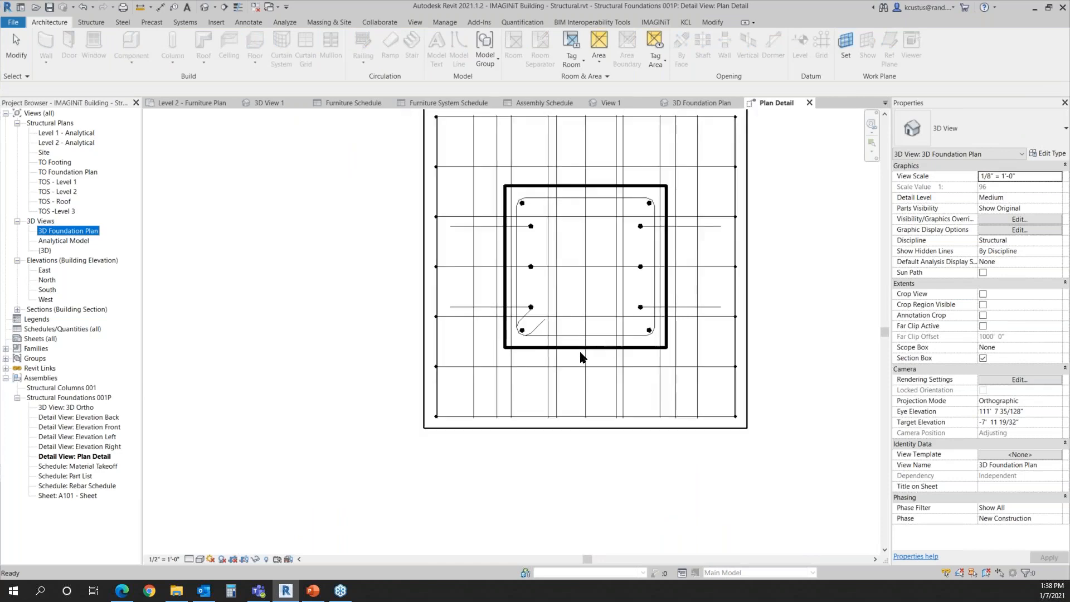
scroll(454, 347, "down", 1)
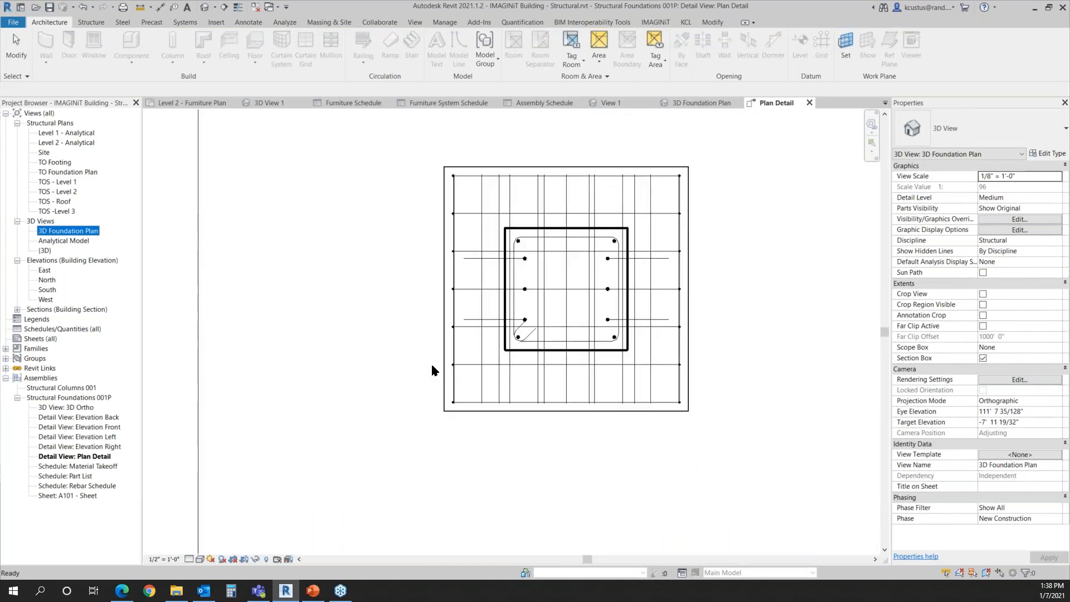
Open the assembly's Elevation Left detail view and examine the rebar where the column meets the footing
left_click(78, 437)
double_click(77, 438)
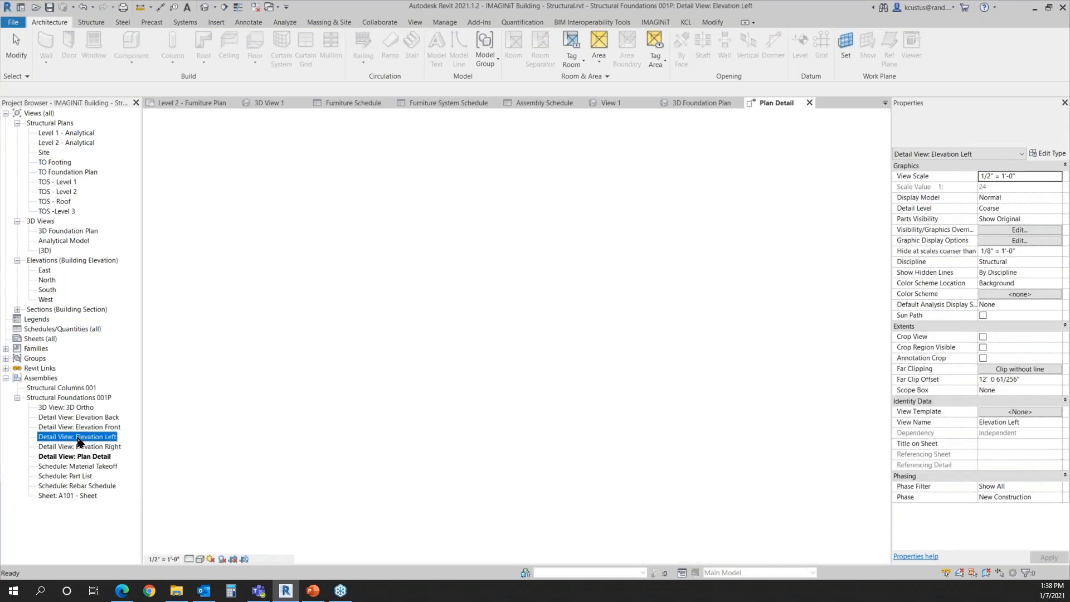
left_click(537, 524)
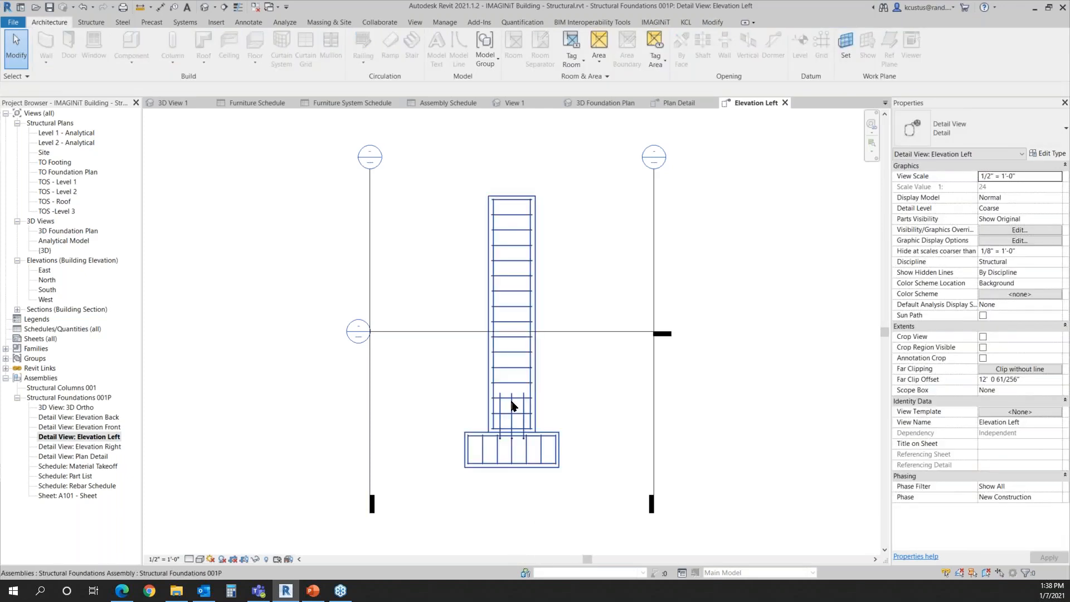
scroll(548, 520, "up", 5)
scroll(528, 383, "down", 3)
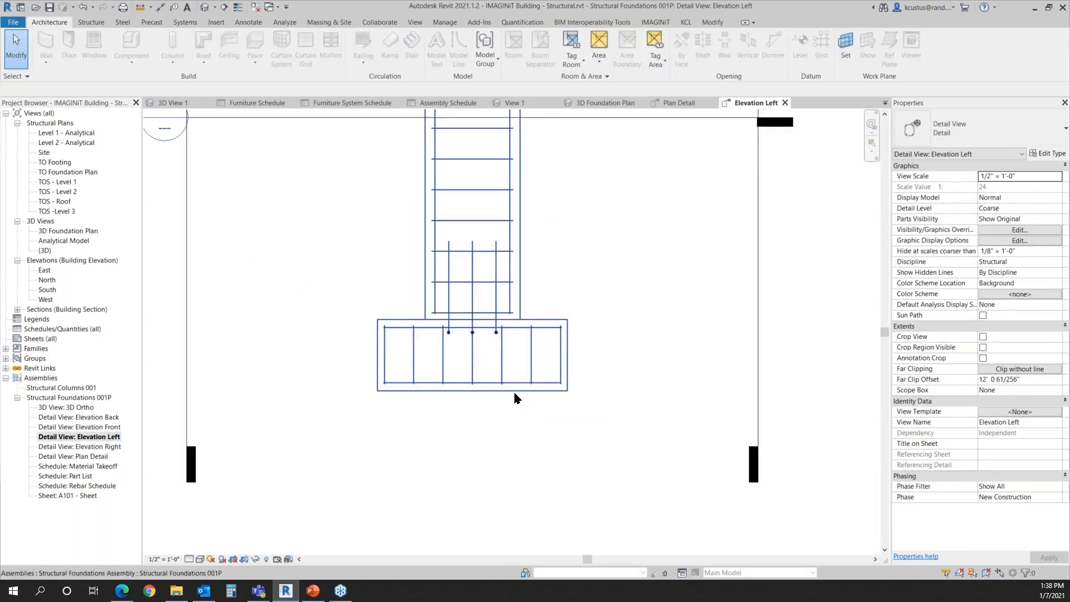
Pick out the #6 dowel set within the assembly, review its rebar properties, and clear the selection
left_click(500, 337)
left_click(552, 295)
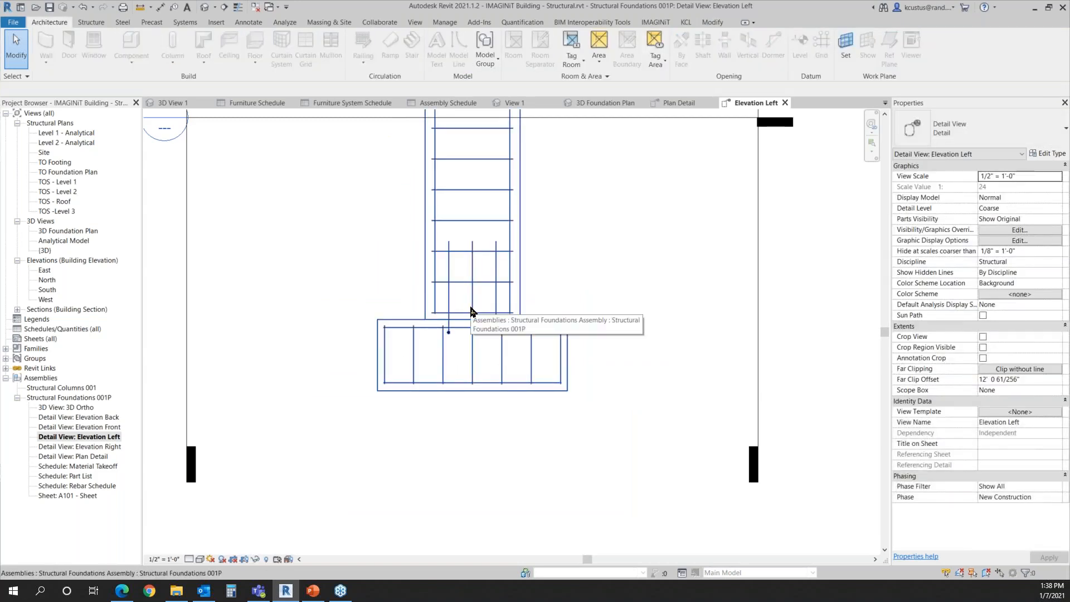
key("Tab")
key("Tab")
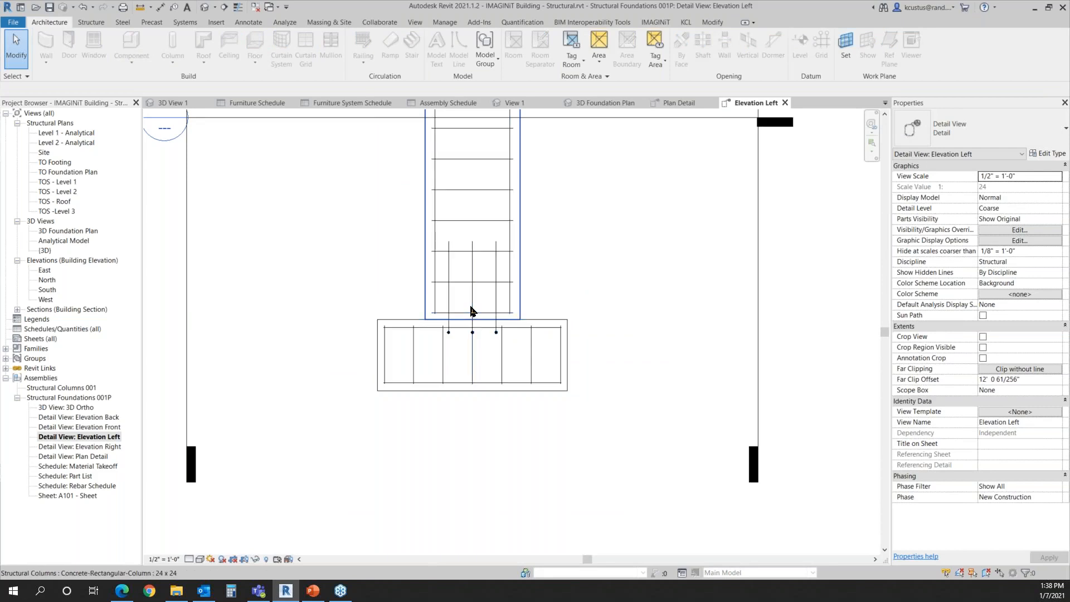
left_click(471, 311)
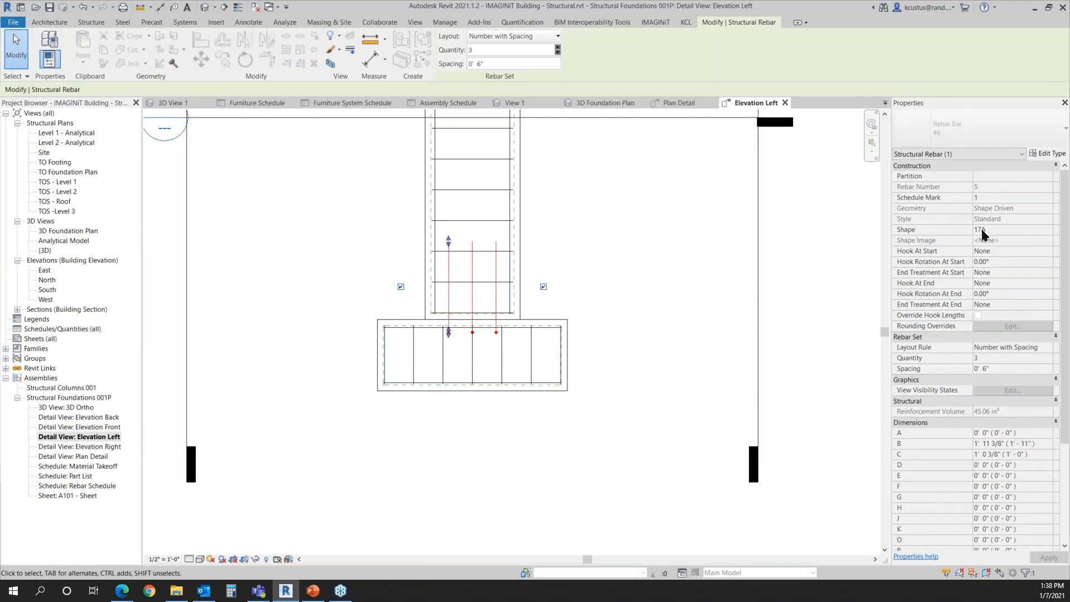
left_click(640, 284)
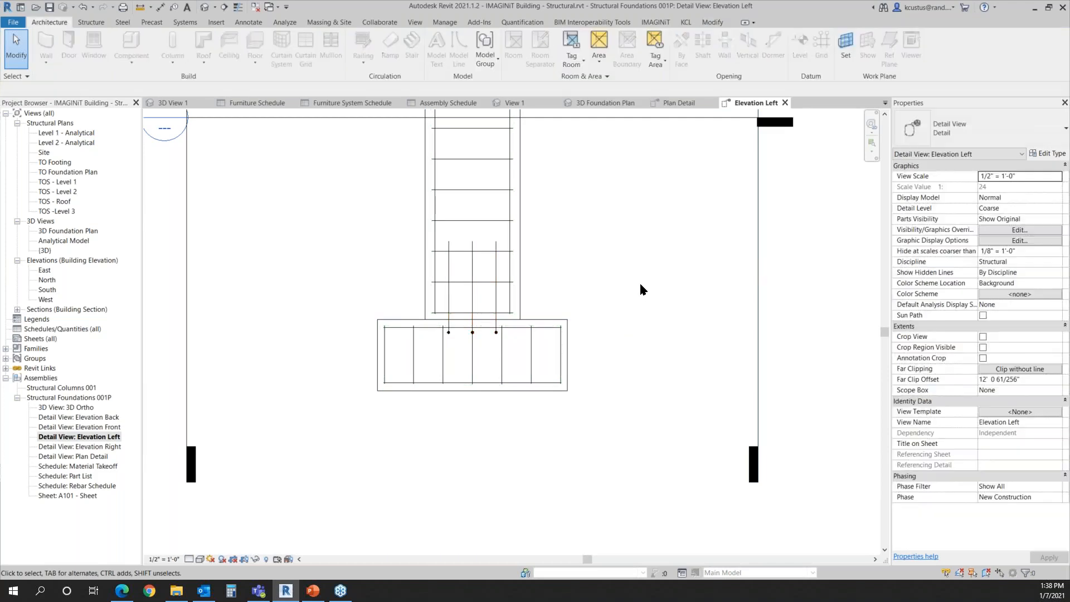
Hide the front #6 dowel set, whose bent ends show as dots, as an element in the Elevation Left view
left_click(448, 298)
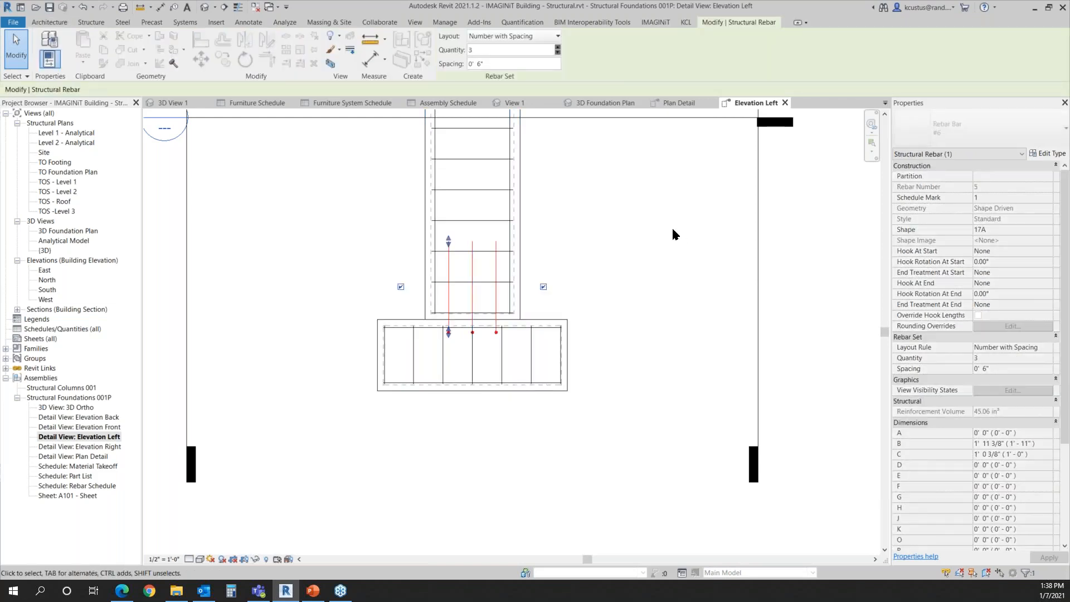
right_click(663, 223)
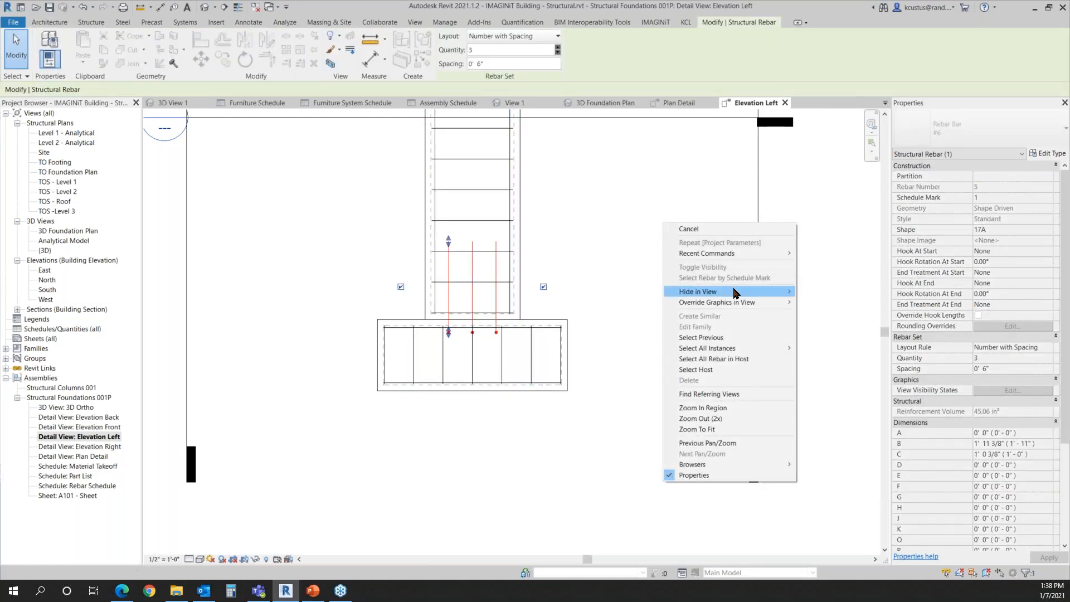
mouse_move(795, 285)
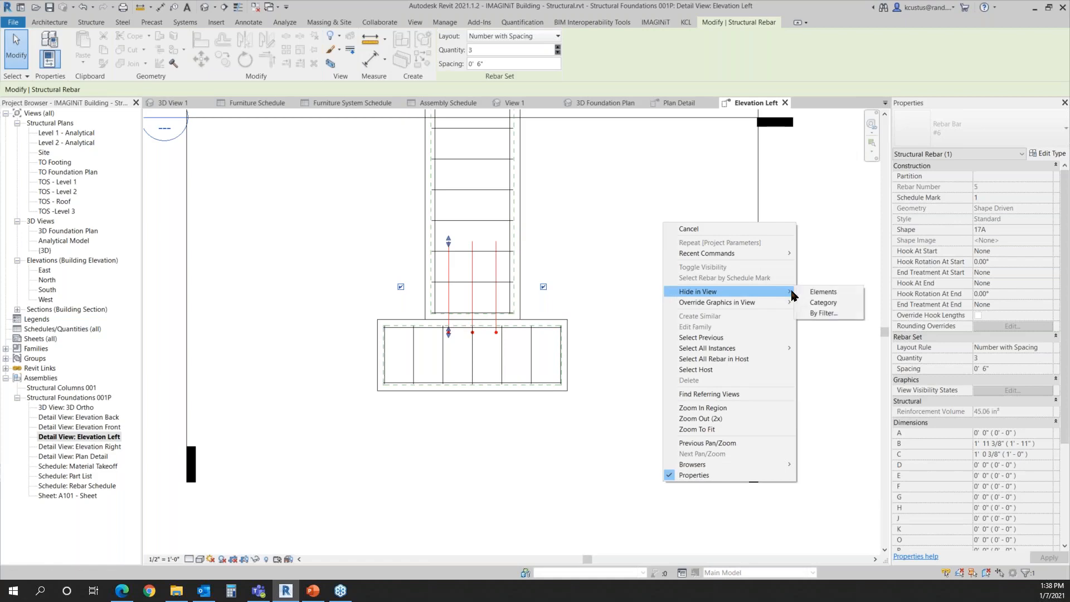
left_click(824, 292)
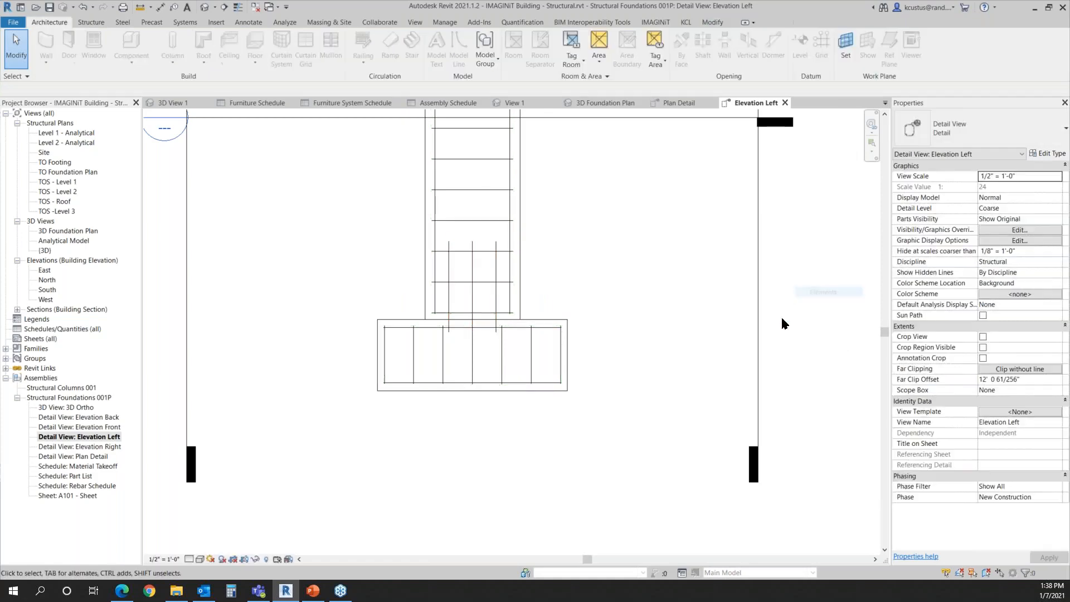
left_click(495, 295)
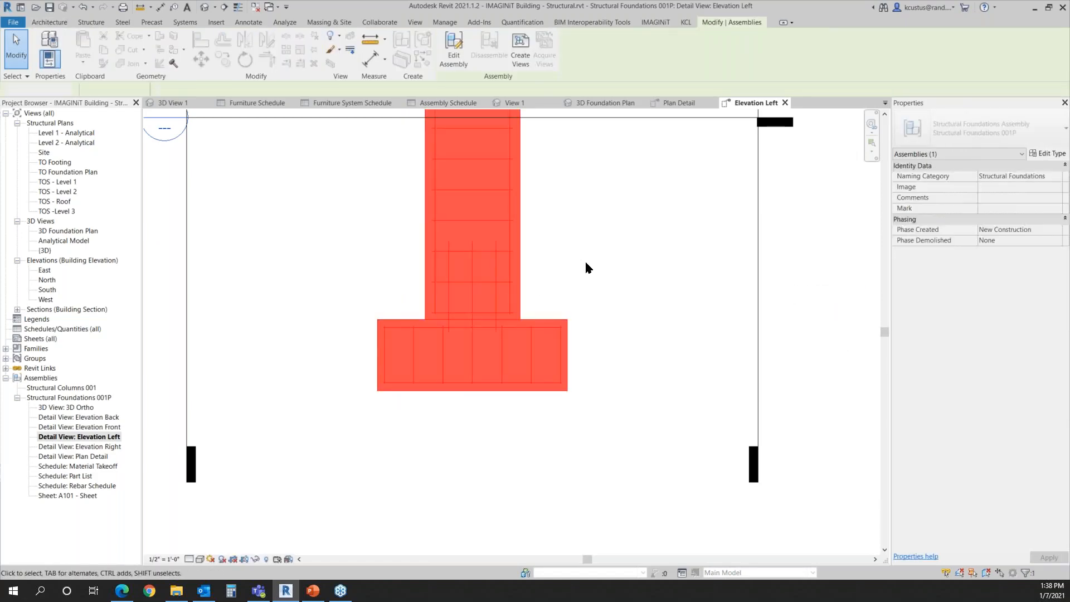
left_click(584, 260)
Hide the remaining #6 dowel set at the column base as an element in the Elevation Left view
scroll(589, 259, "down", 2)
middle_click_drag(613, 269, 573, 372)
scroll(520, 334, "up", 4)
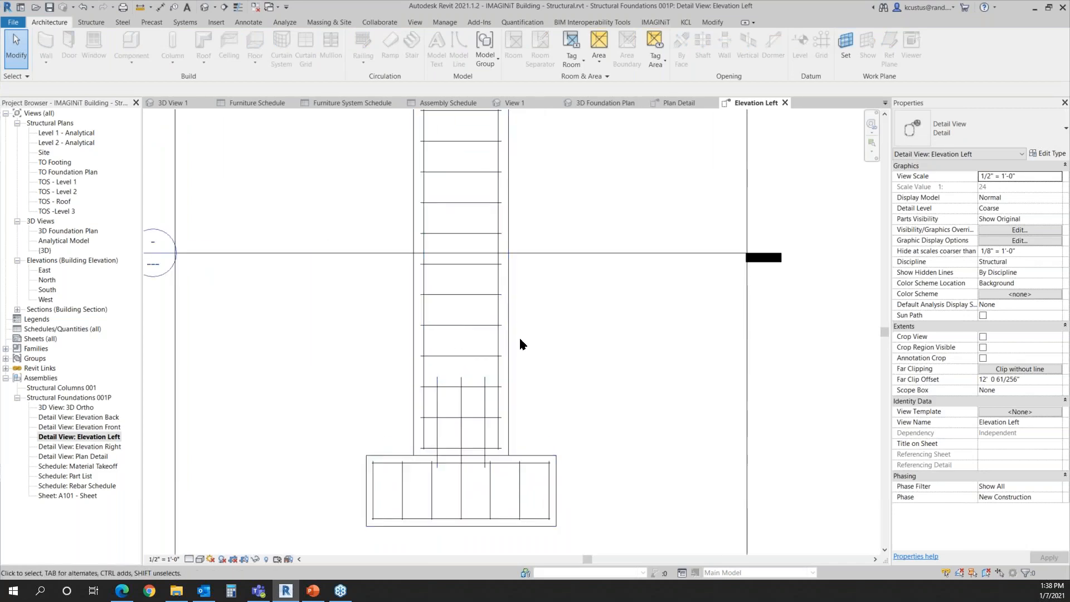
scroll(466, 429, "down", 2)
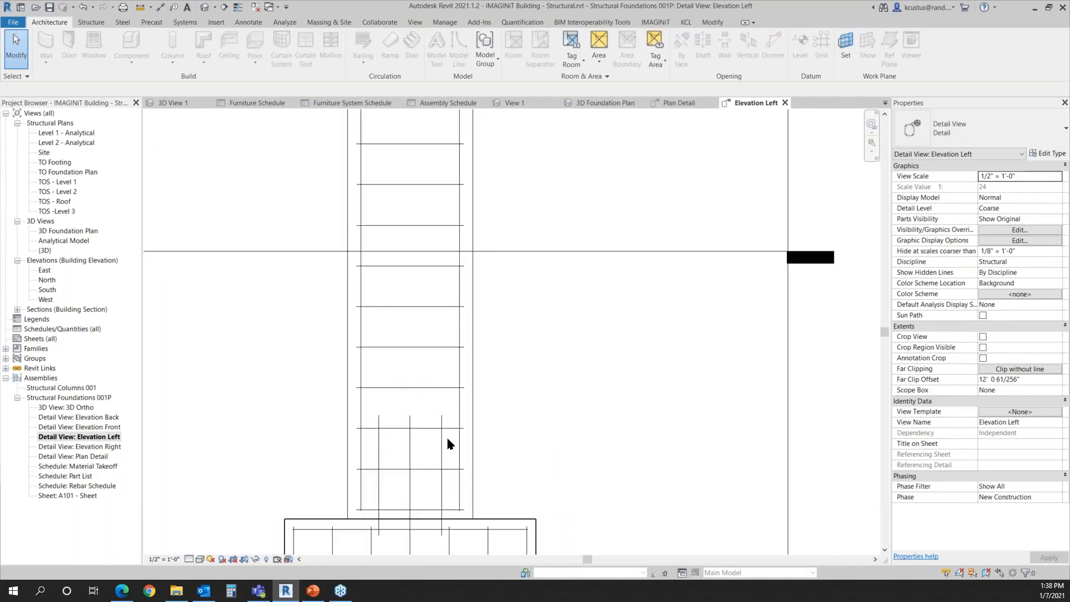
left_click(445, 446)
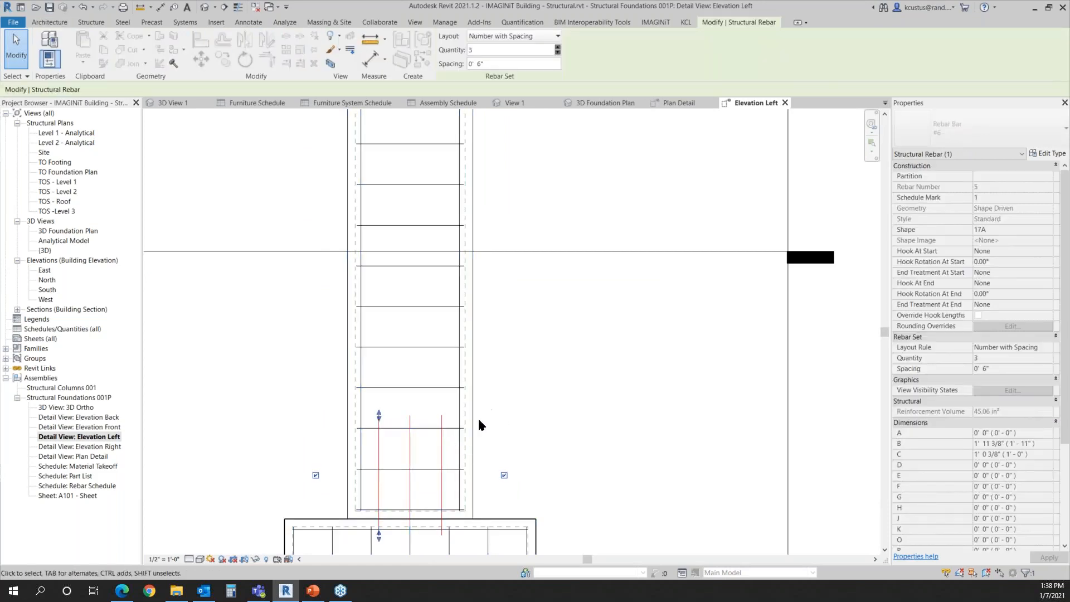
right_click(769, 363)
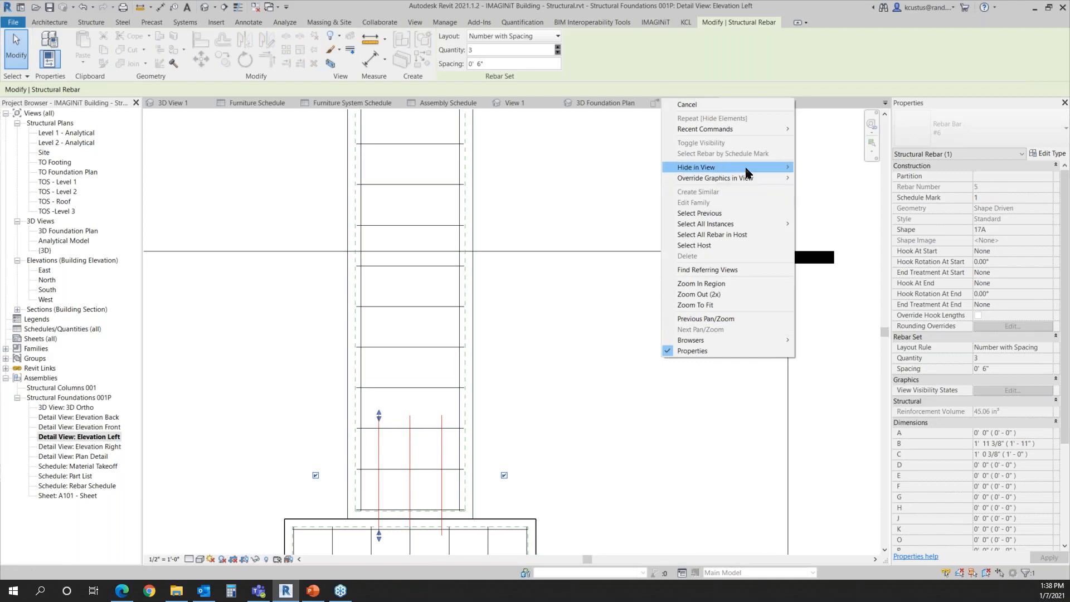
mouse_move(749, 171)
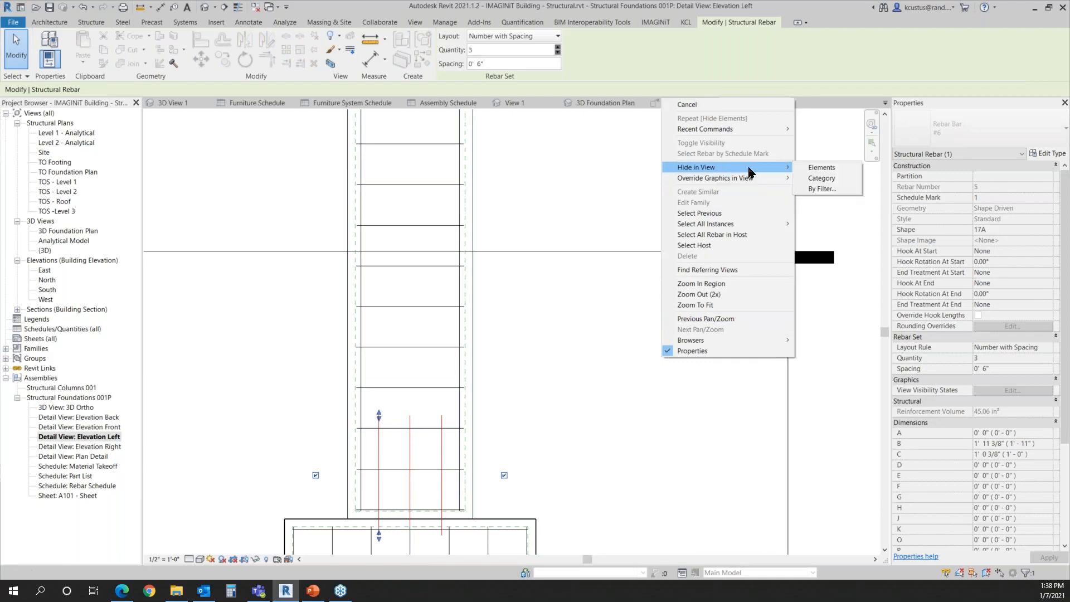
left_click(806, 174)
scroll(570, 356, "down", 5)
right_click(555, 178)
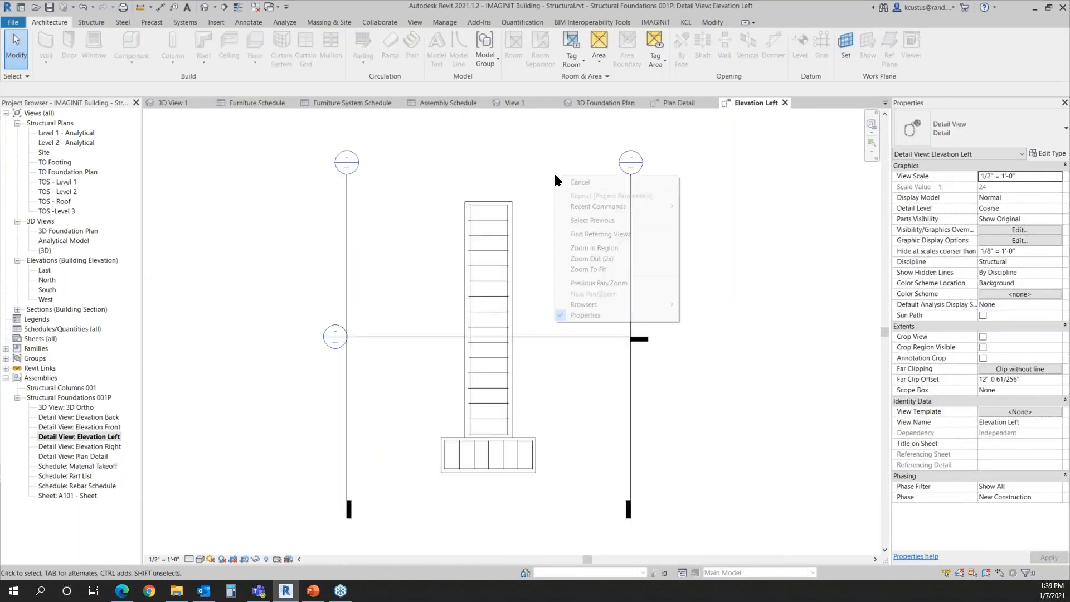
left_click(566, 181)
scroll(561, 306, "down", 2)
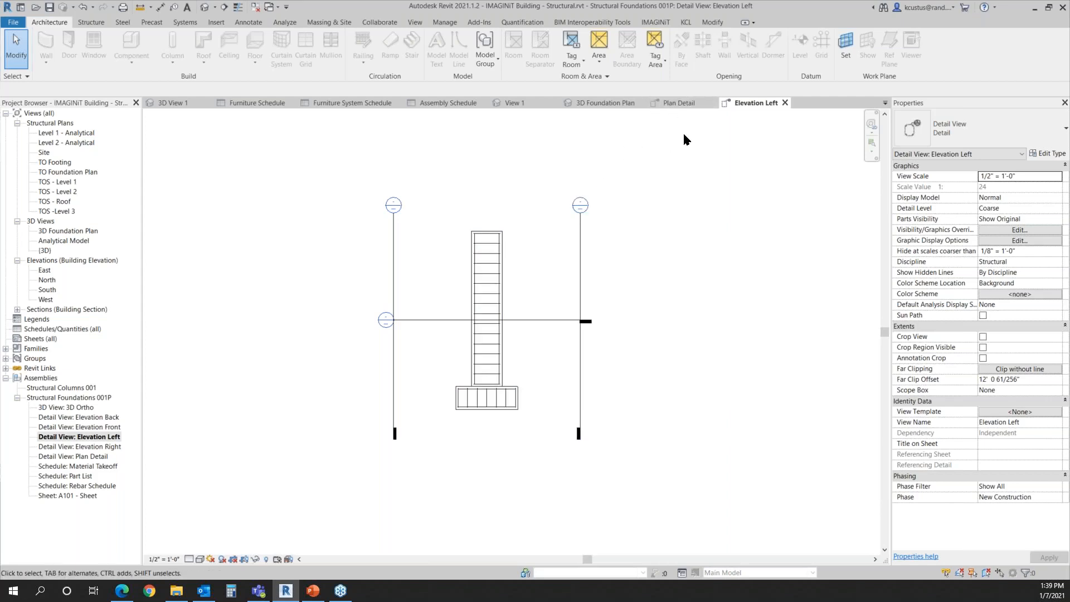
Create assembly views for Structural Columns 001 at 1/2" = 1'-0" with the default view types, schedules and sheet
left_click(594, 105)
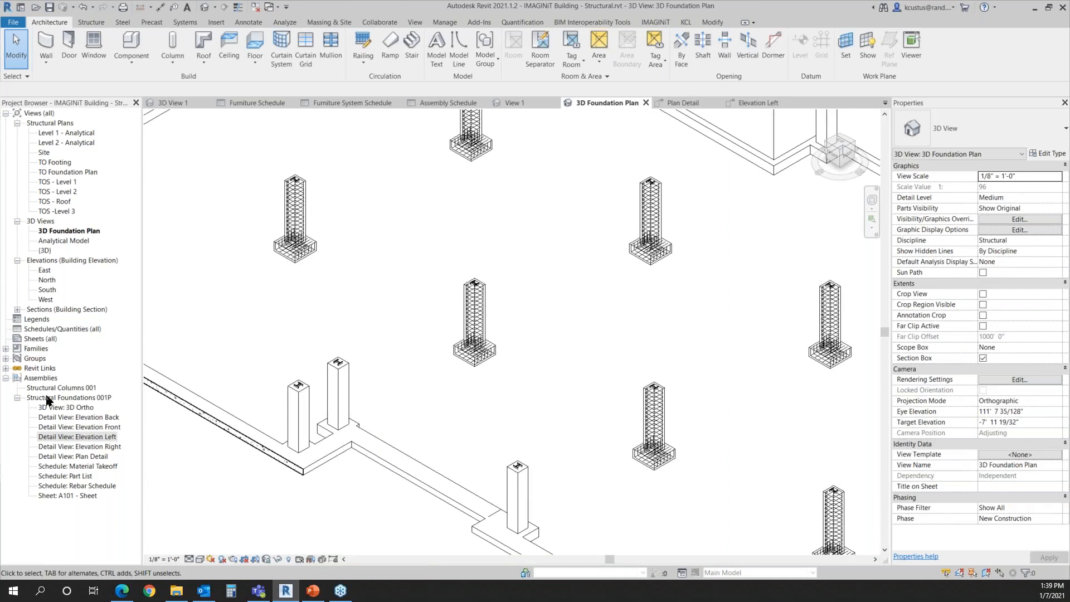
left_click(85, 389)
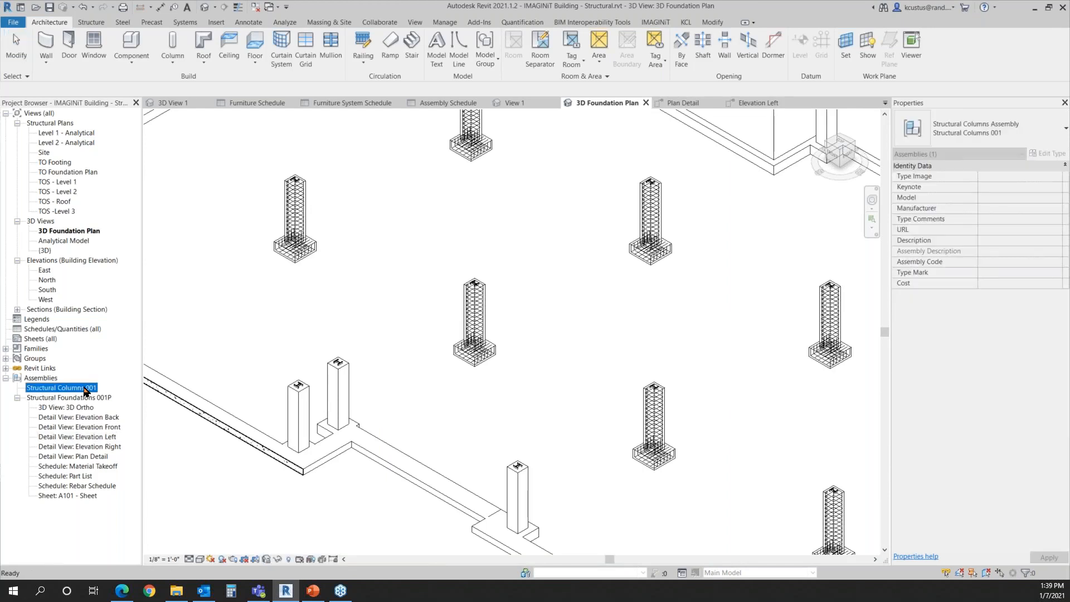
right_click(86, 390)
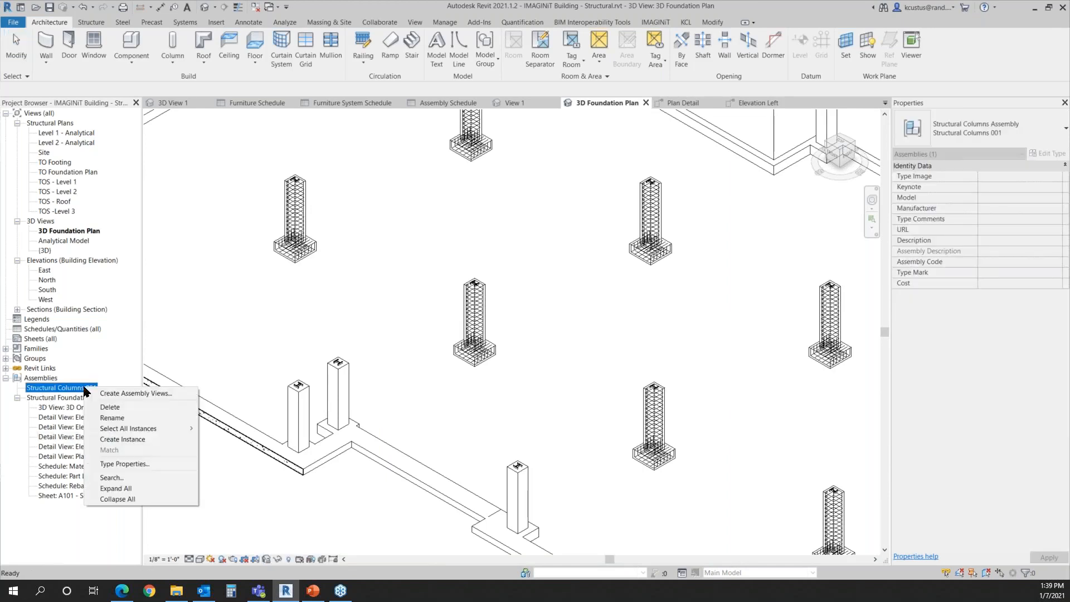
left_click(135, 394)
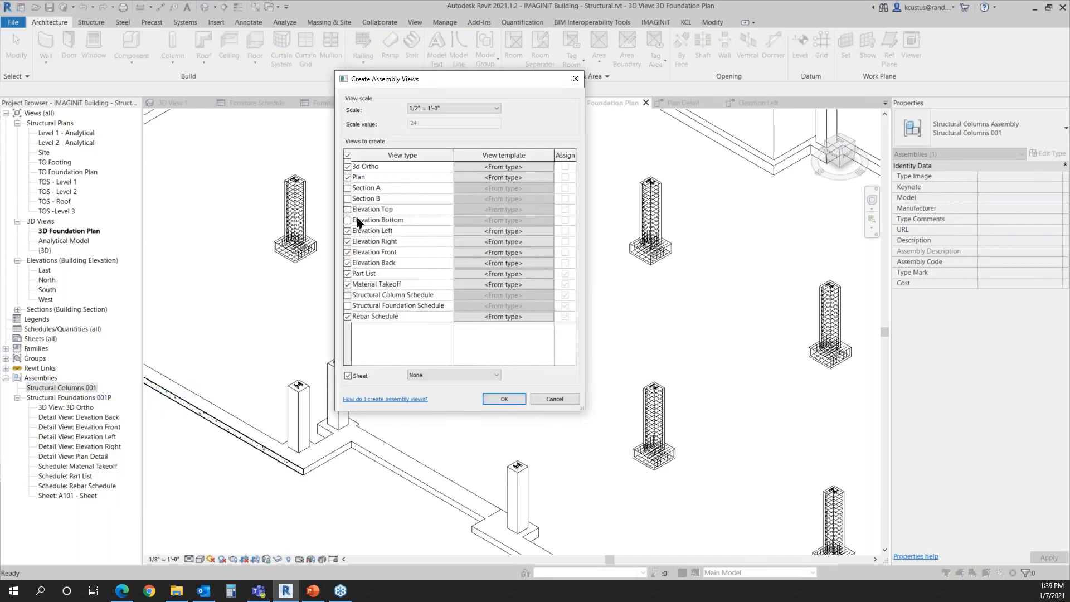
left_click(516, 402)
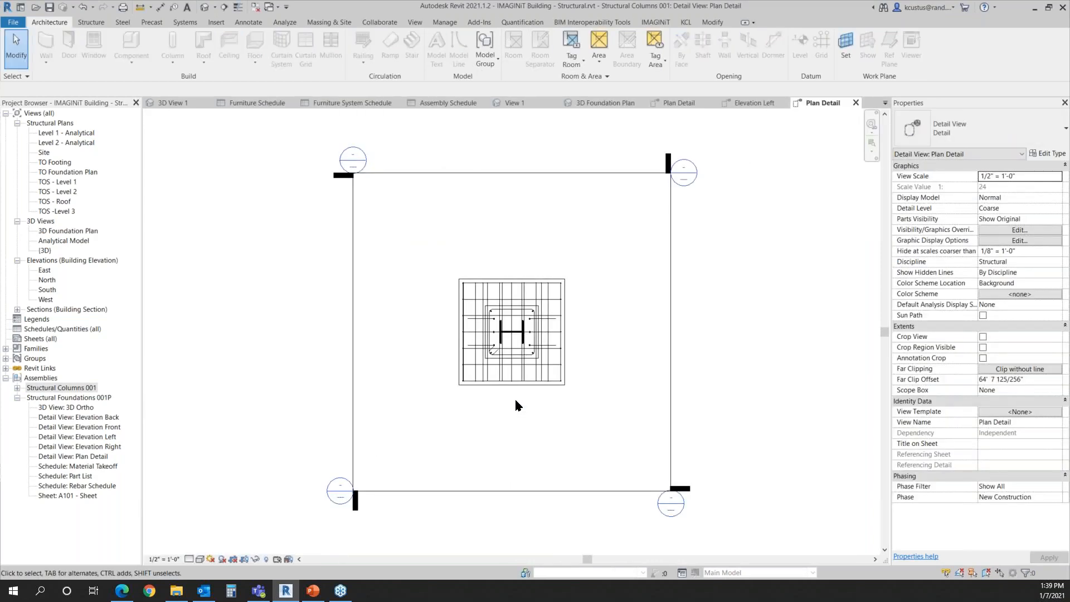
Open the Elevation Front and Elevation Left detail views of Structural Foundations 001P and compare the rebar shown
double_click(101, 428)
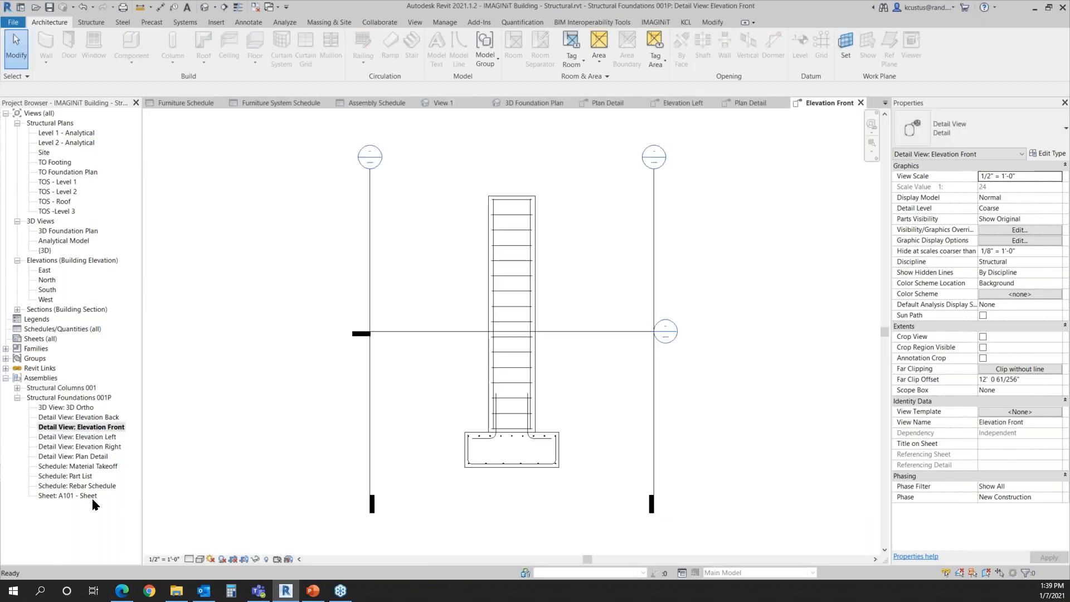
scroll(438, 250, "down", 3)
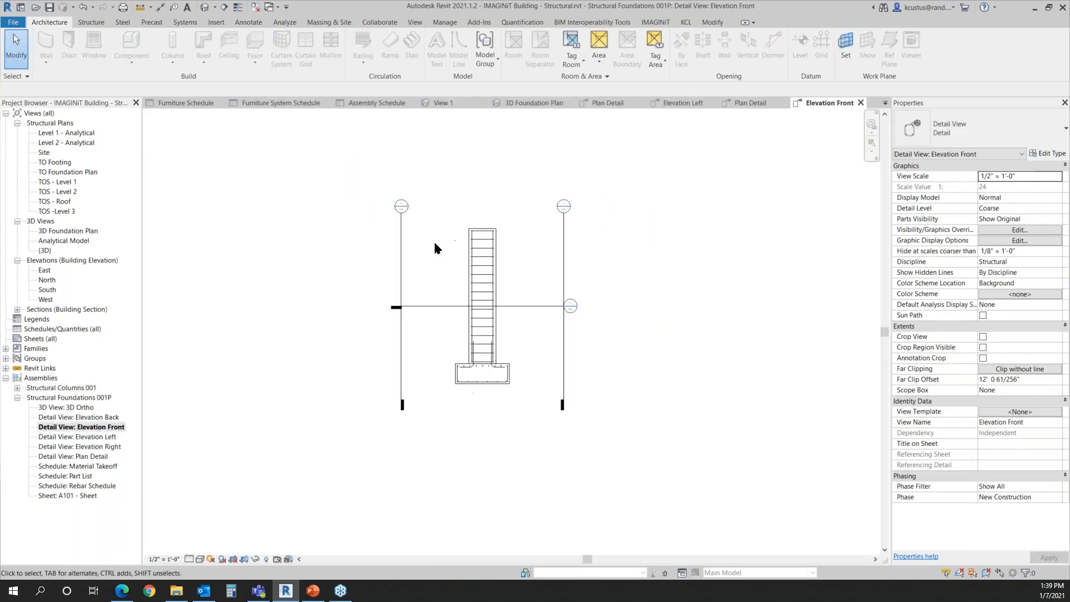
left_click(90, 418)
left_click(90, 446)
double_click(89, 437)
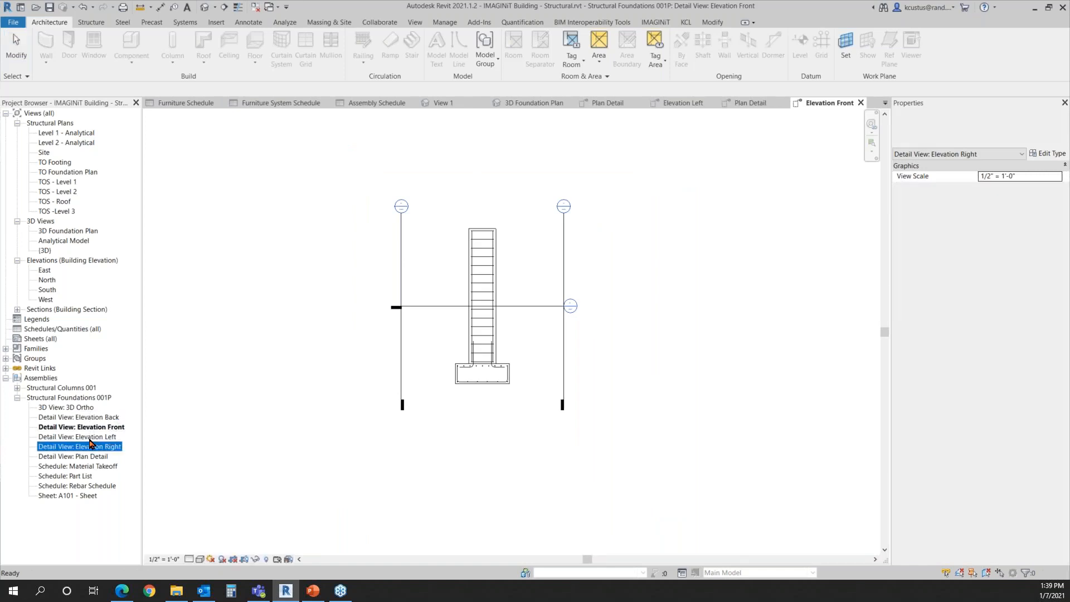
Open the 3D Ortho view of Structural Foundations 001P and examine the top of the reinforced column
left_click(87, 409)
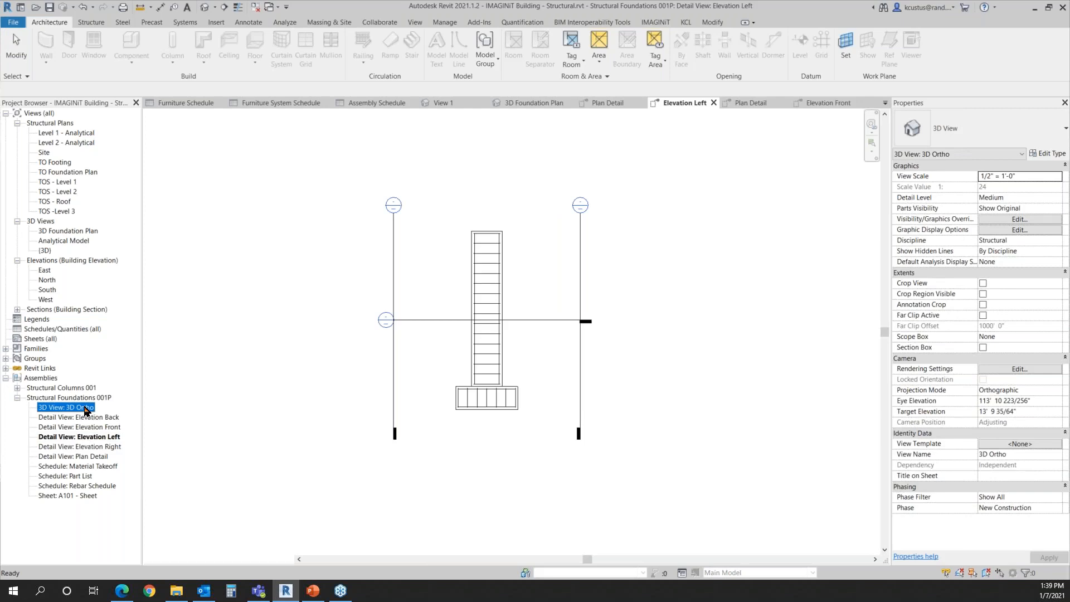
double_click(87, 409)
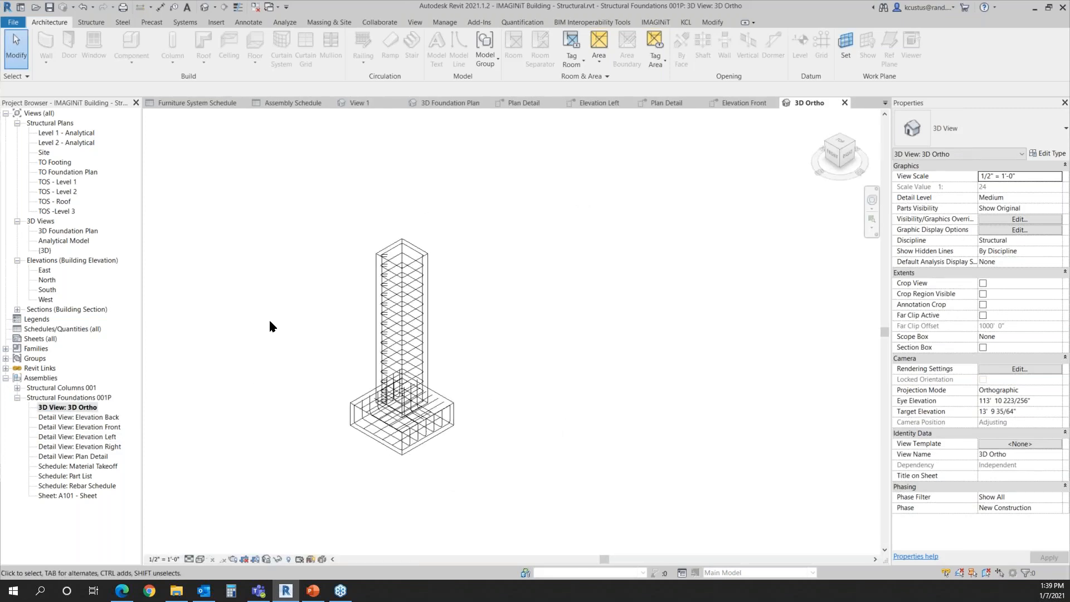
middle_click_drag(269, 325, 293, 382)
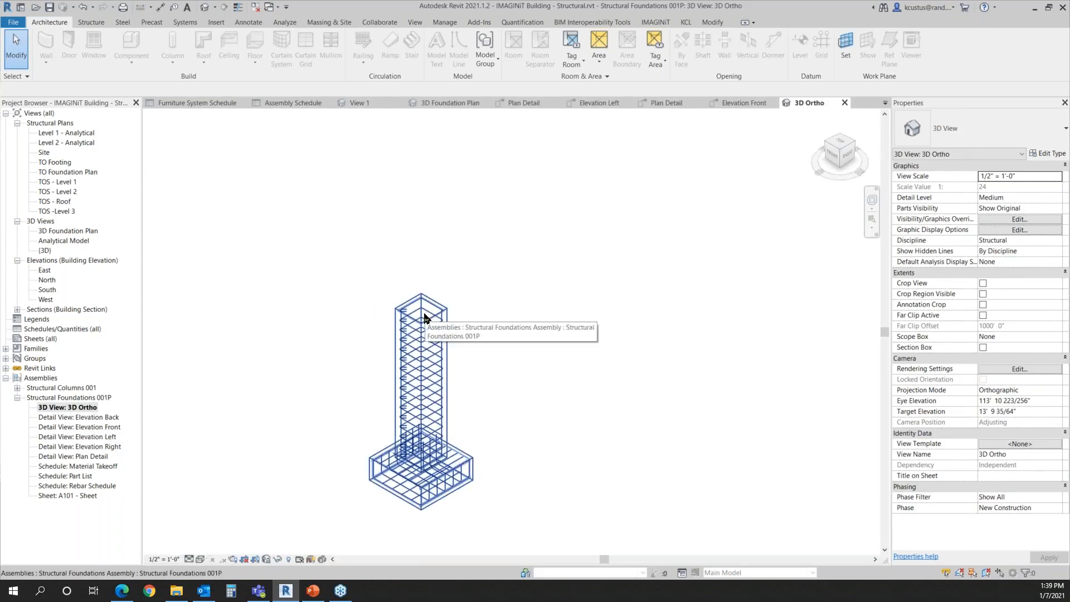
scroll(422, 314, "up", 2)
scroll(419, 313, "down", 3)
scroll(417, 310, "down", 1)
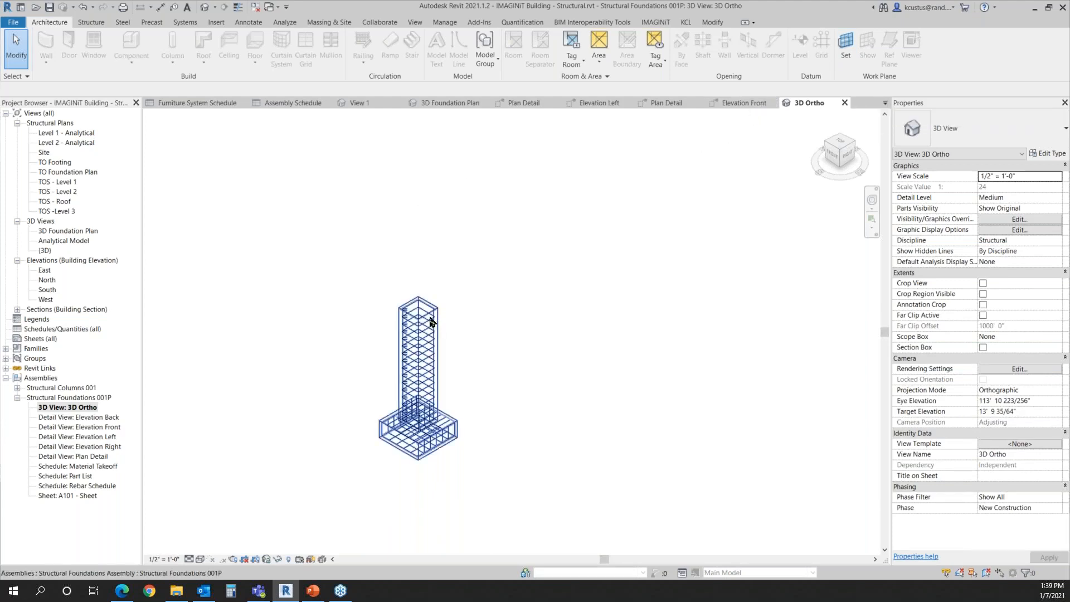
scroll(429, 321, "up", 6)
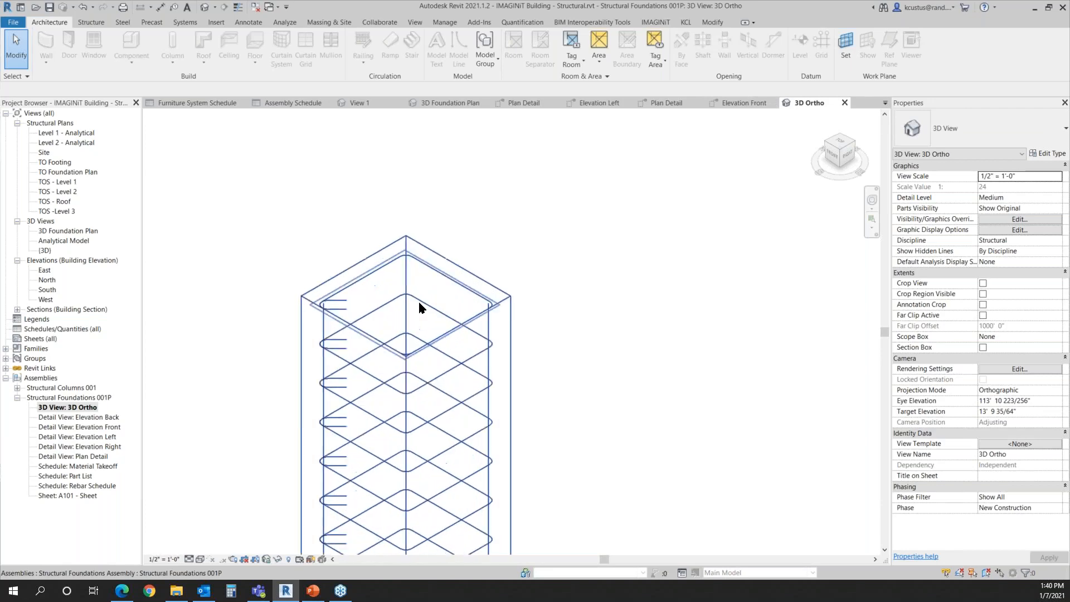
scroll(419, 308, "down", 7)
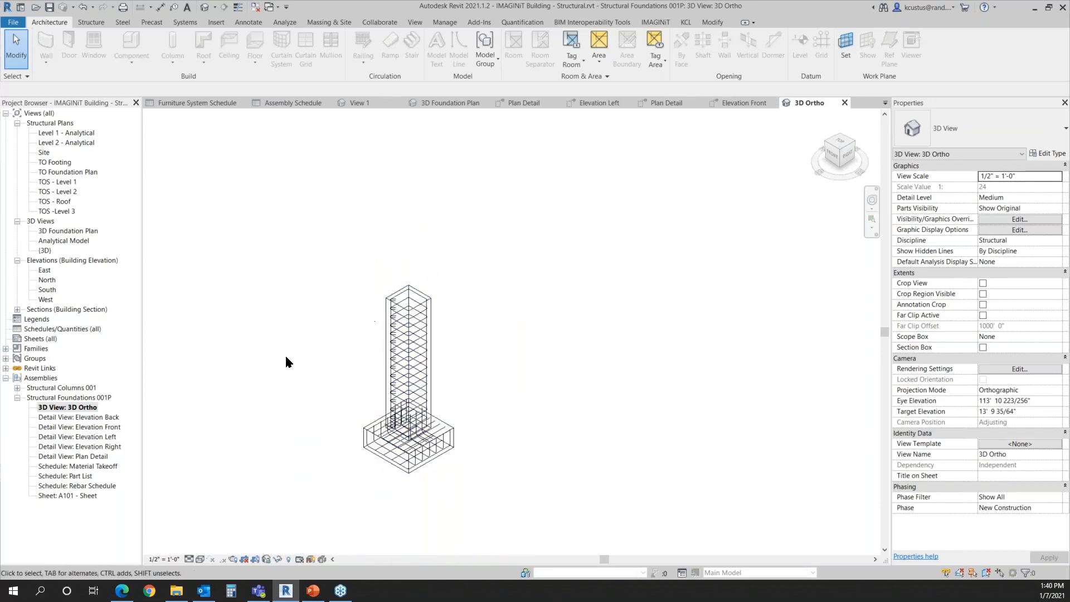
Return to the 3D Foundation Plan view and inspect the W10X49 steel column within the rear interior column-and-footing set
left_click(456, 104)
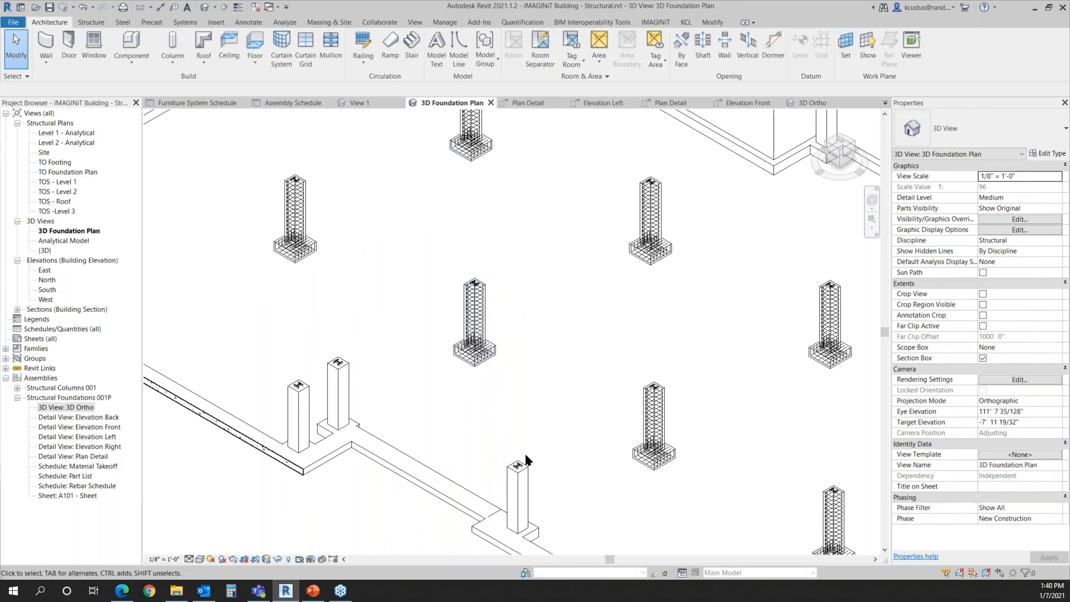
scroll(540, 305, "down", 5)
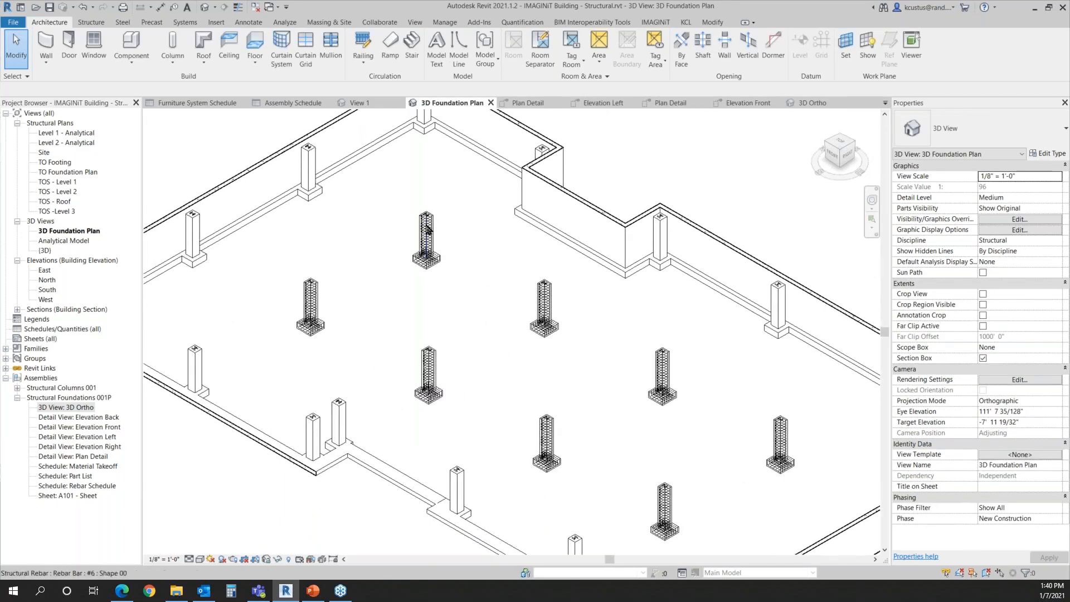
scroll(390, 212, "up", 7)
left_click_drag(380, 177, 487, 355)
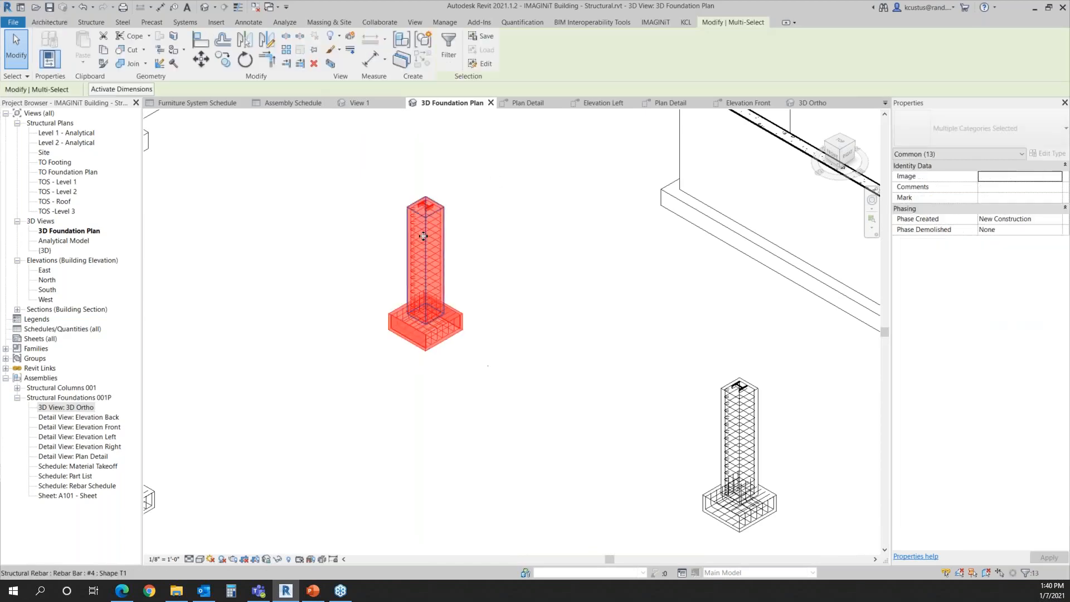
scroll(442, 215, "up", 3)
scroll(443, 196, "up", 2)
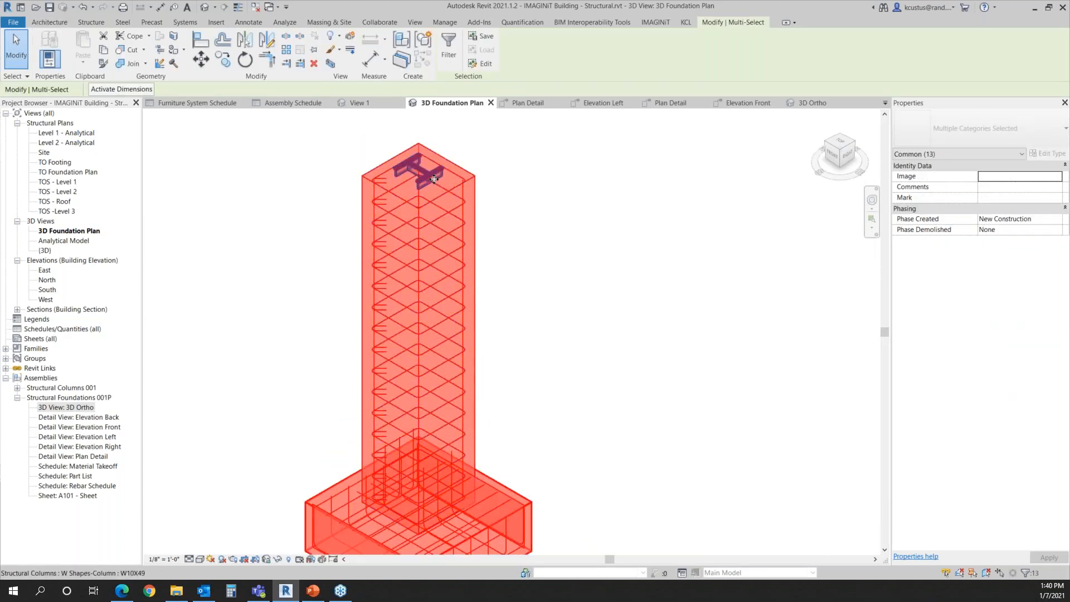
left_click(434, 179)
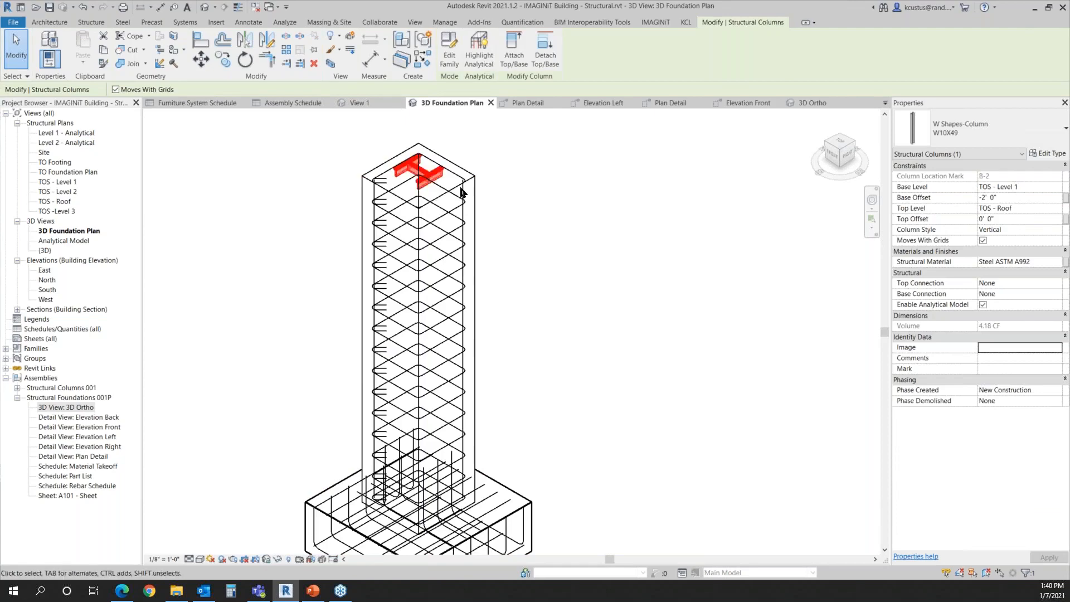
Create an assembly from the rear interior footing, concrete column, steel column and rebar, using the Structural Columns naming category
scroll(461, 192, "down", 5)
left_click_drag(399, 145, 531, 377)
right_click(605, 193)
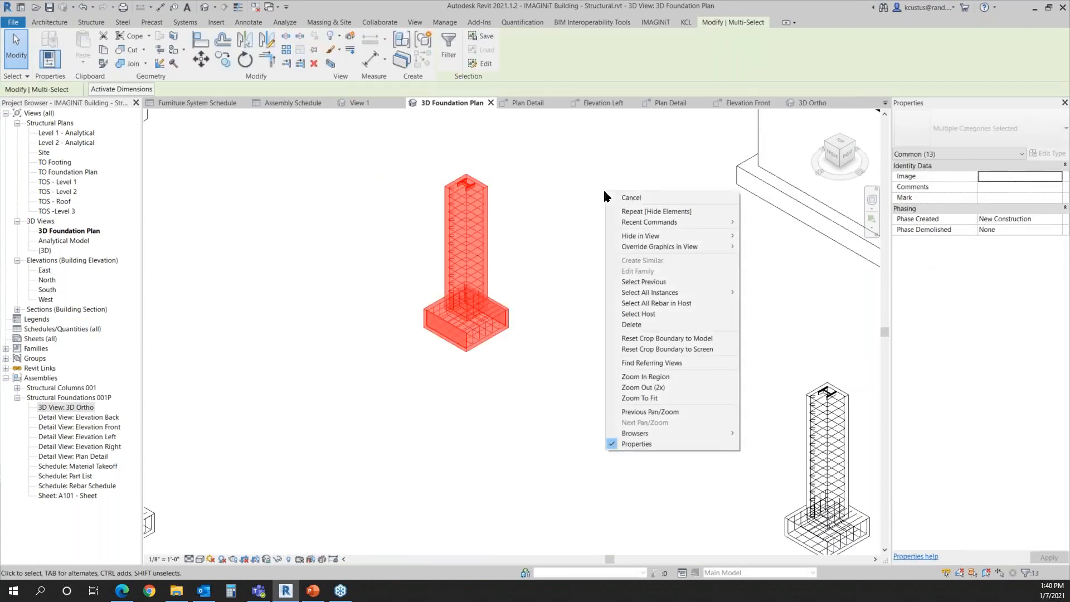
left_click(584, 207)
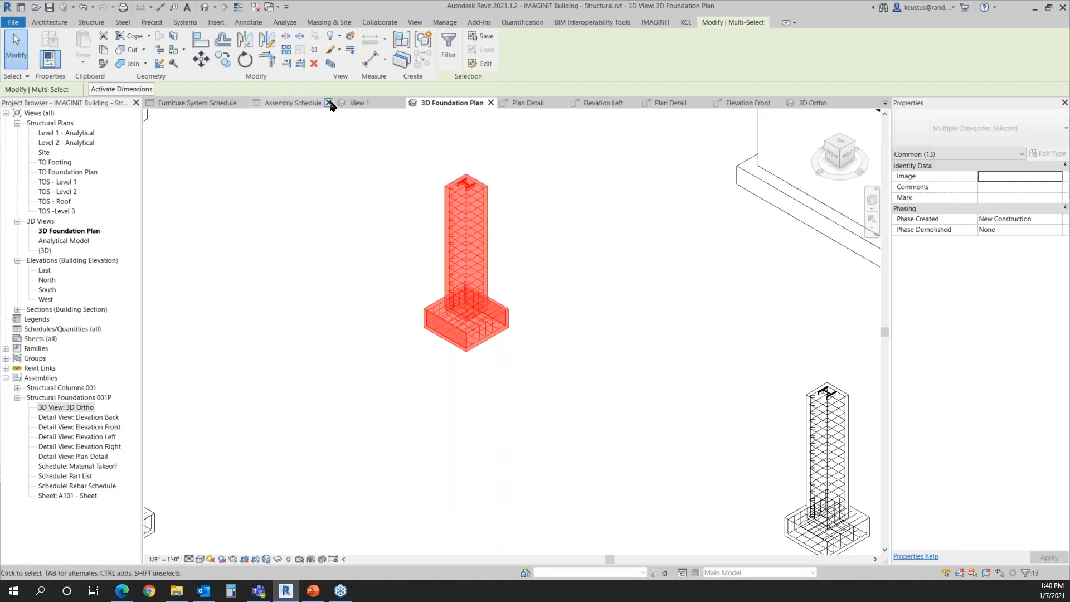
left_click(401, 40)
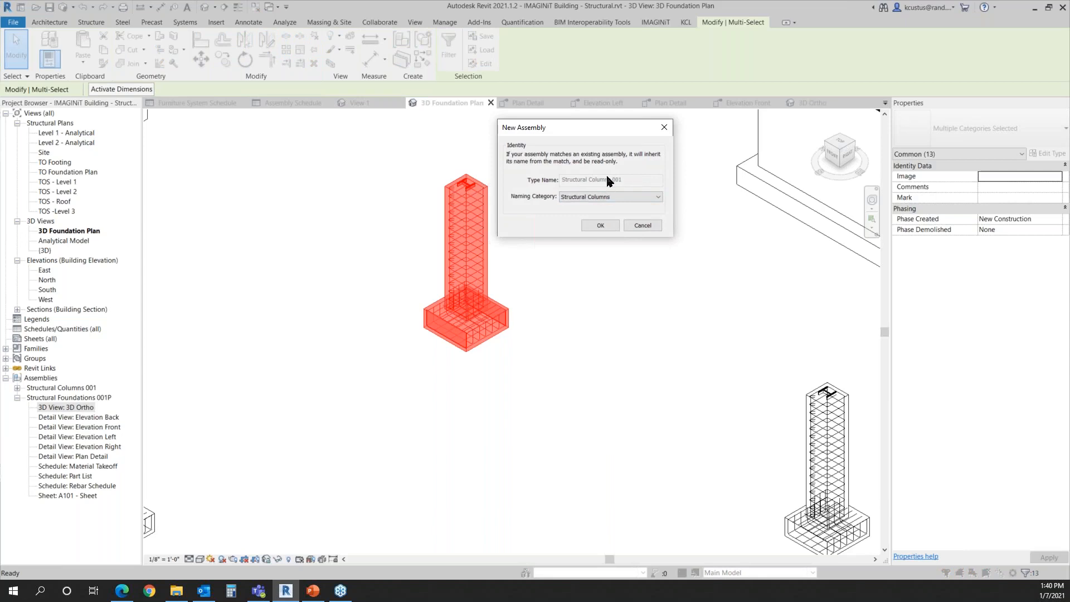
left_click(601, 226)
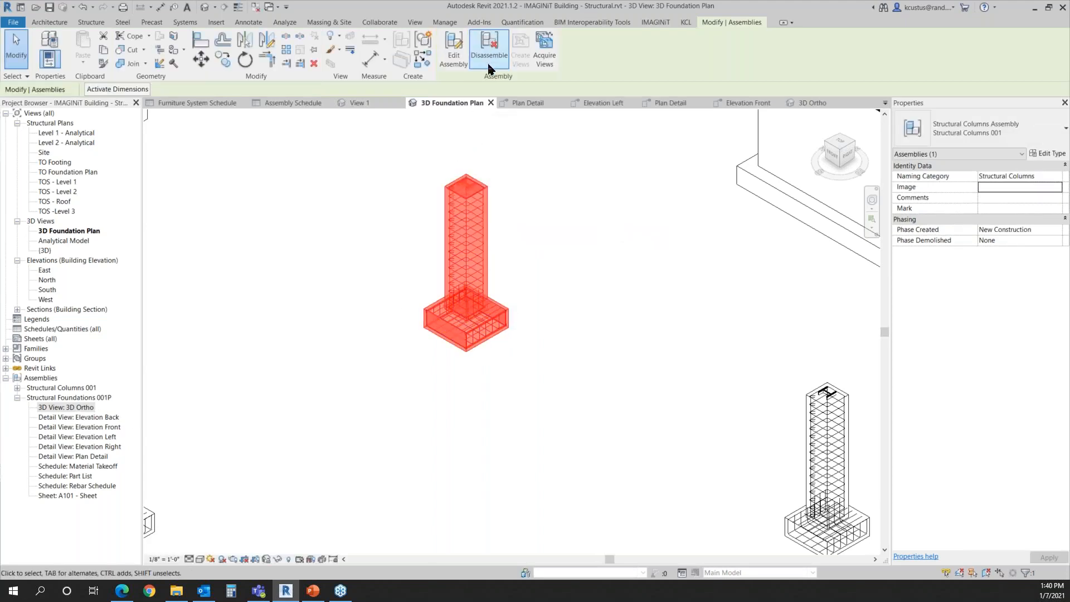
left_click(235, 361)
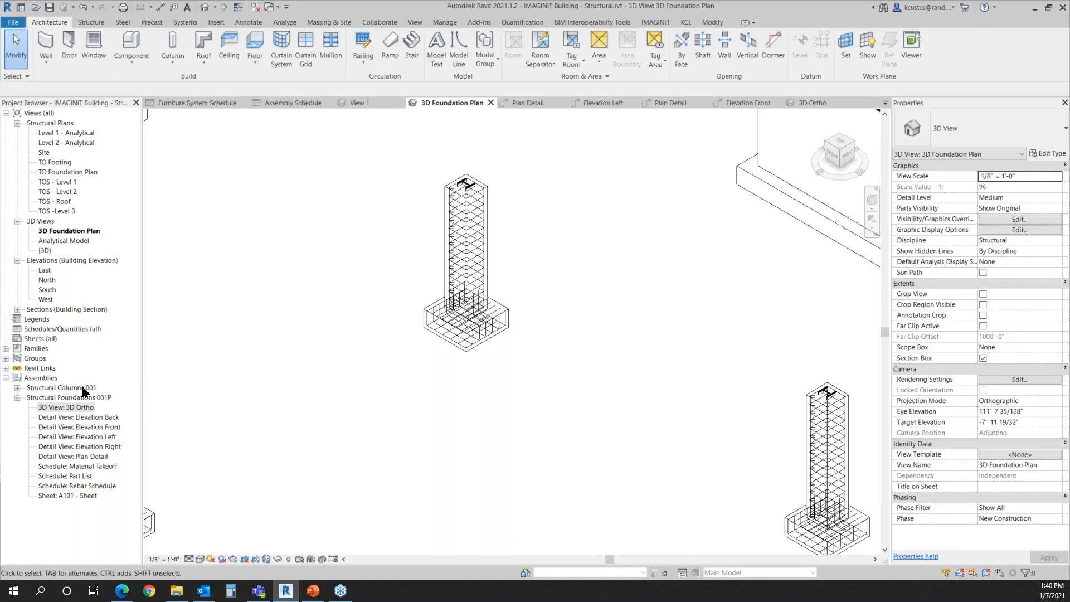
Create another set of assembly views for Structural Columns 001, adding Section A and Section B to the default view types
left_click(83, 391)
right_click(84, 390)
left_click(128, 394)
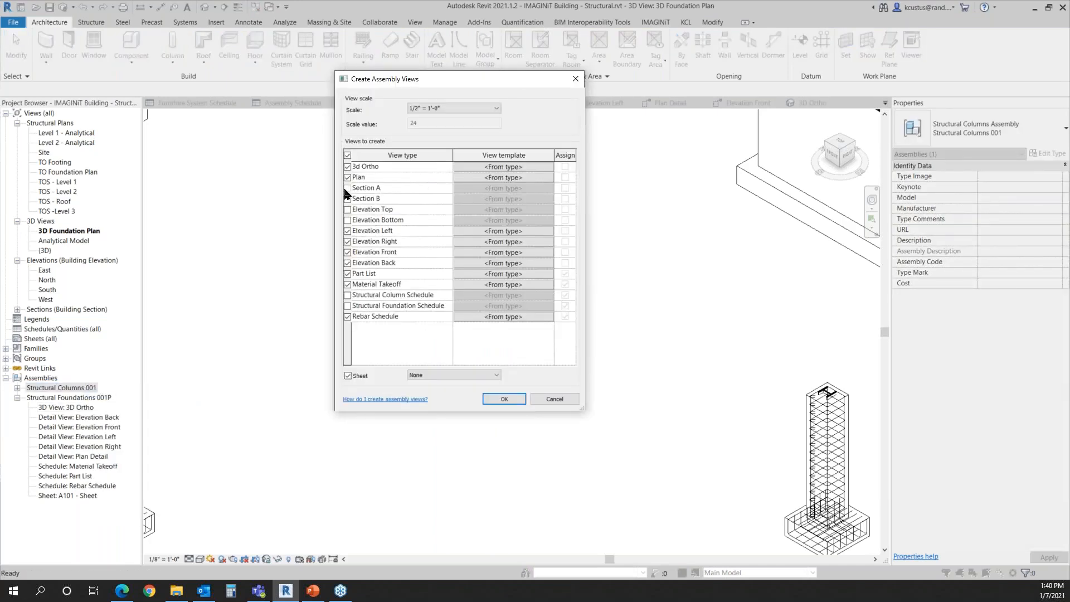
left_click(348, 189)
left_click(347, 199)
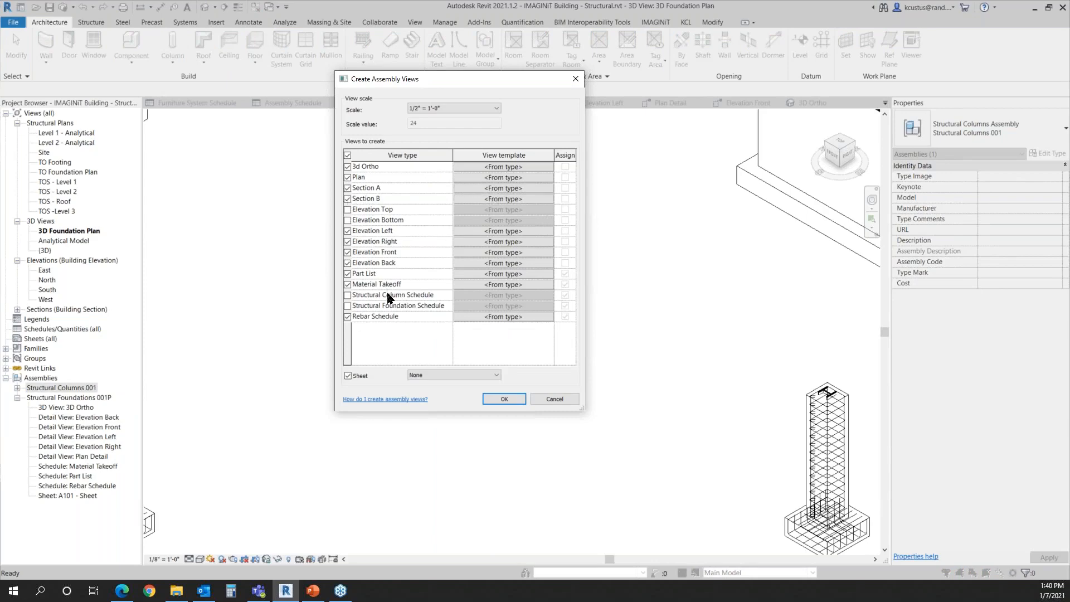
left_click(502, 399)
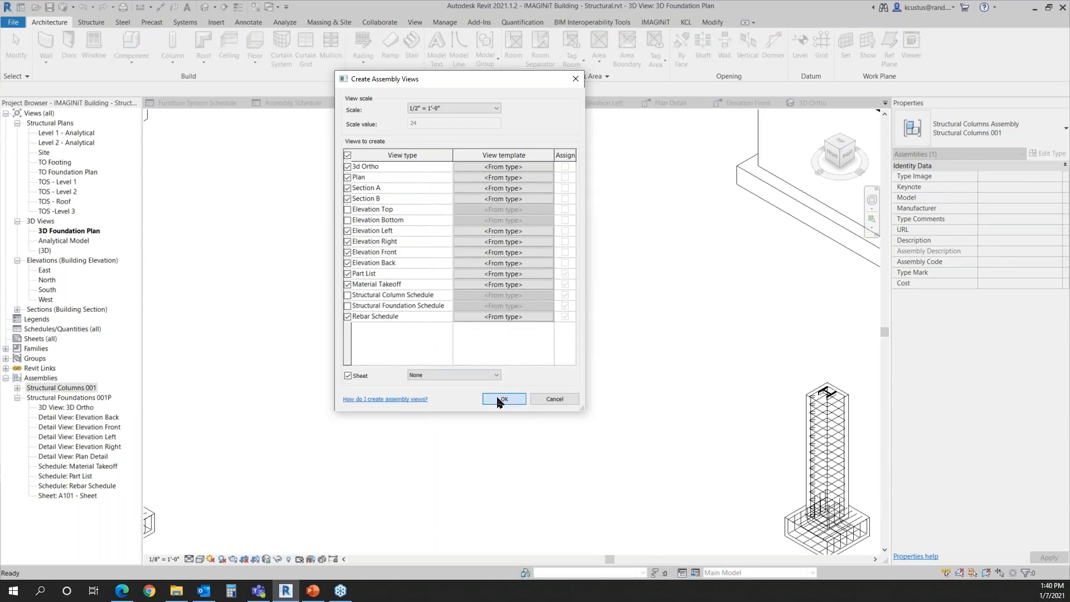
Expand the Structural Columns 001 views and open Detail Section A, showing the full column height
double_click(20, 389)
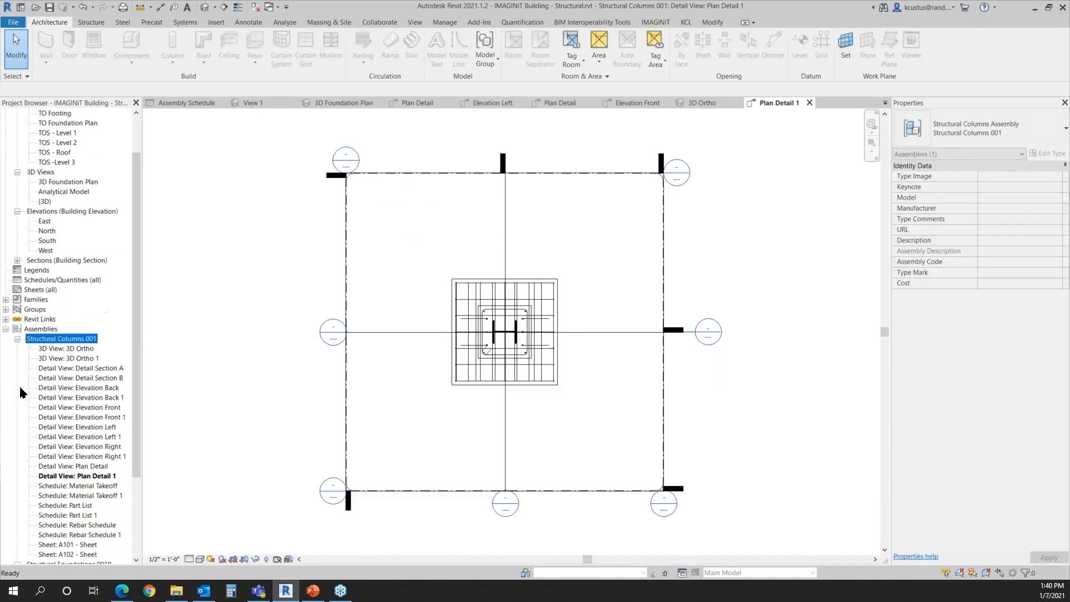
left_click(112, 369)
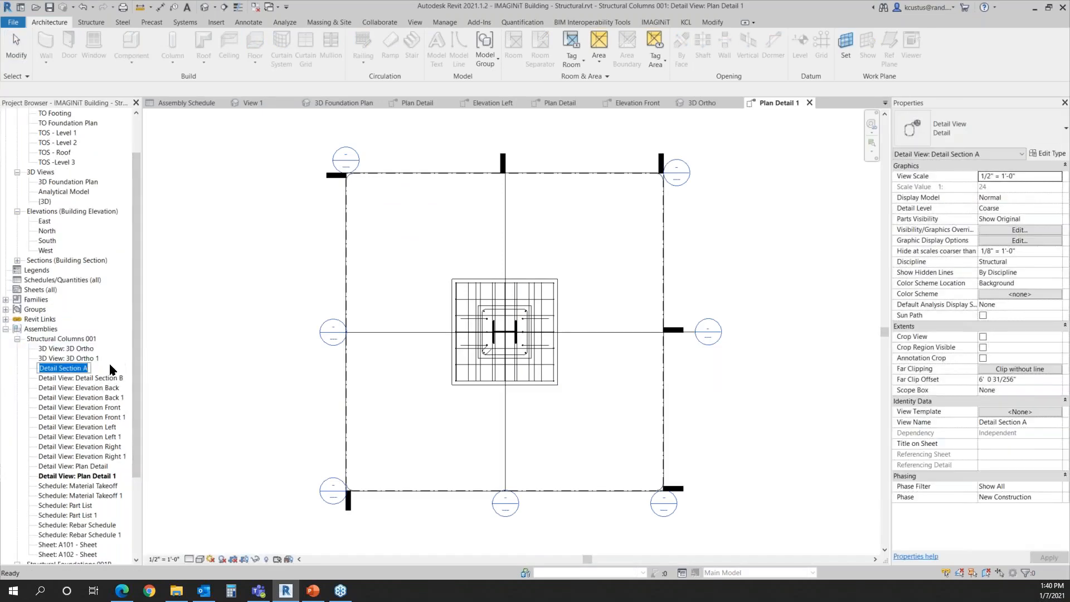
double_click(109, 369)
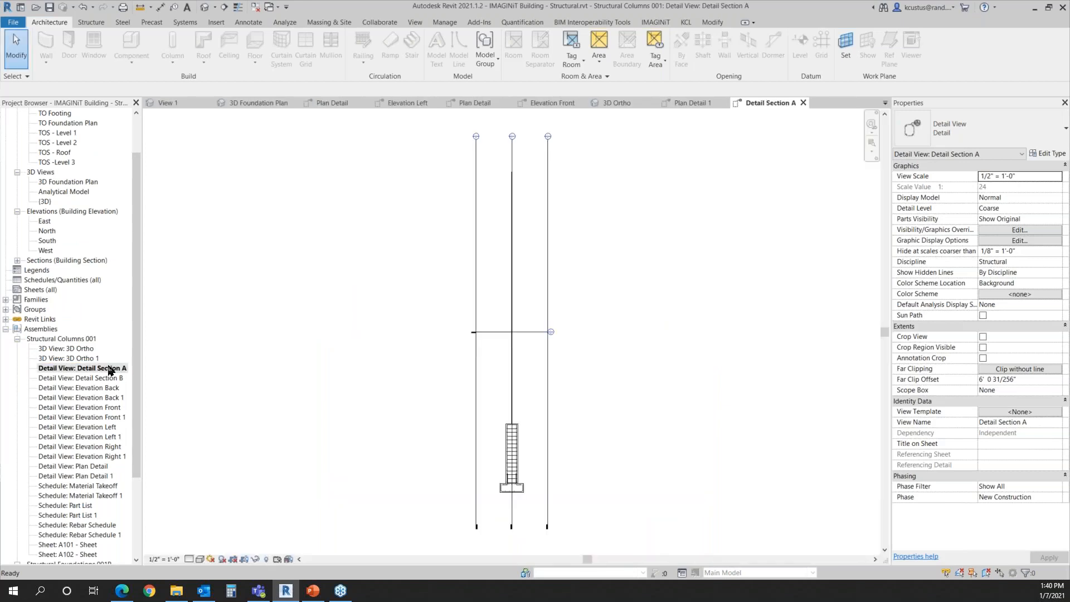
scroll(509, 332, "up", 1)
middle_click_drag(432, 395, 313, 378)
scroll(356, 342, "down", 2)
middle_click_drag(441, 384, 448, 407)
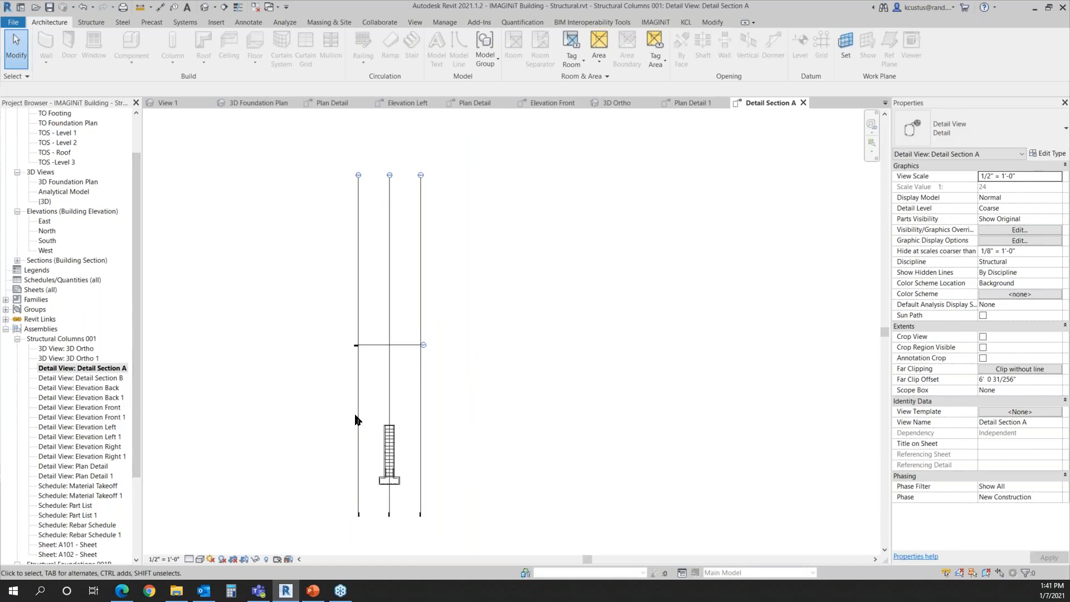
Select the assembly in Detail Section A and examine how the steel column is represented along its height
left_click(390, 398)
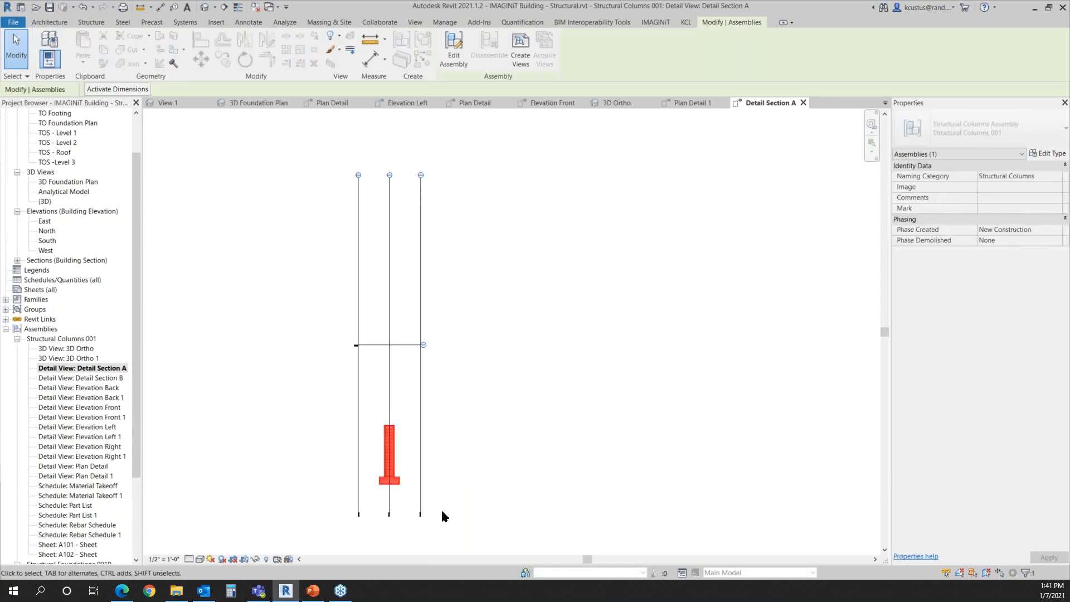
scroll(414, 434, "up", 3)
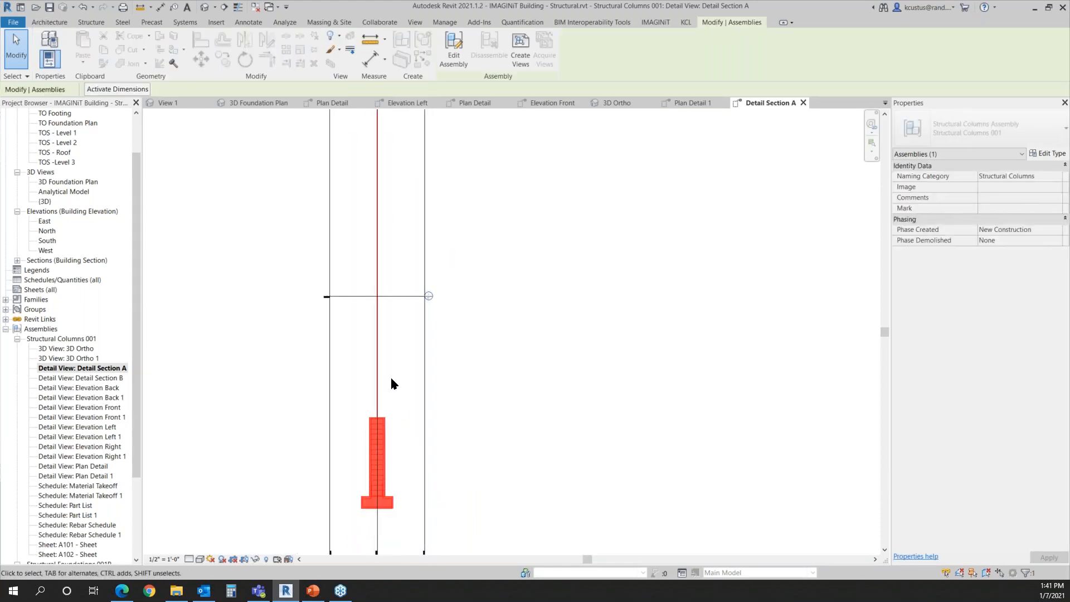
middle_click_drag(413, 234, 425, 332)
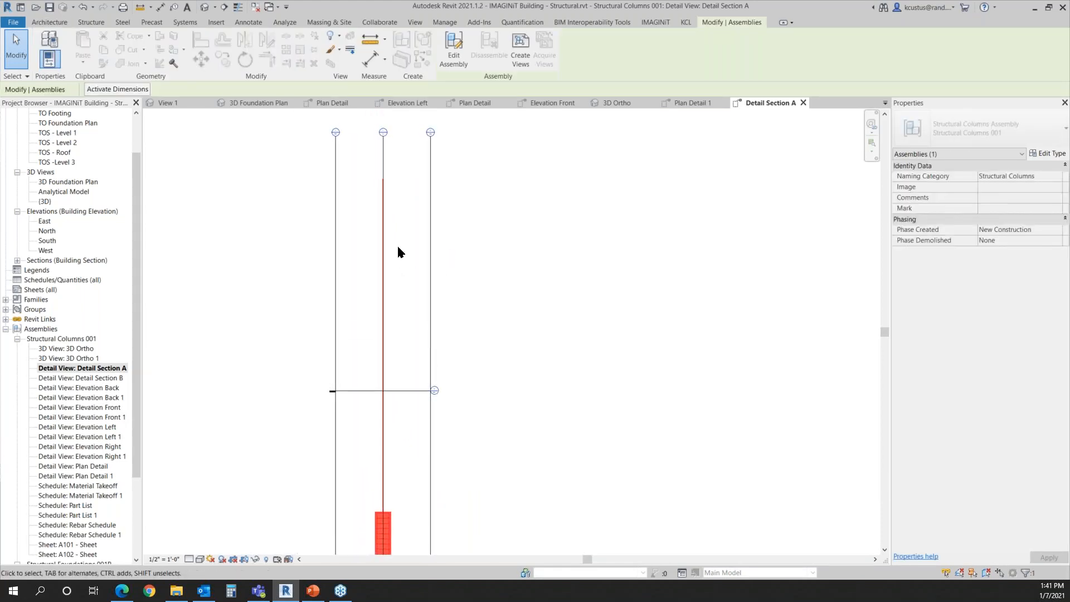
scroll(397, 246, "up", 2)
scroll(383, 163, "down", 2)
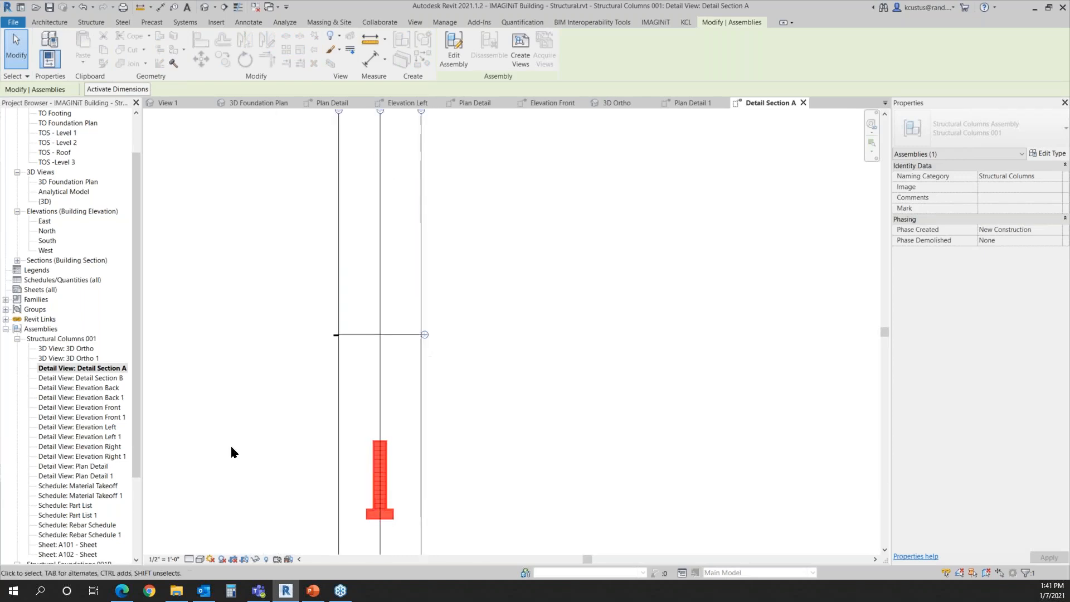
Set the detail level of the Detail Section A view to Medium
left_click(200, 559)
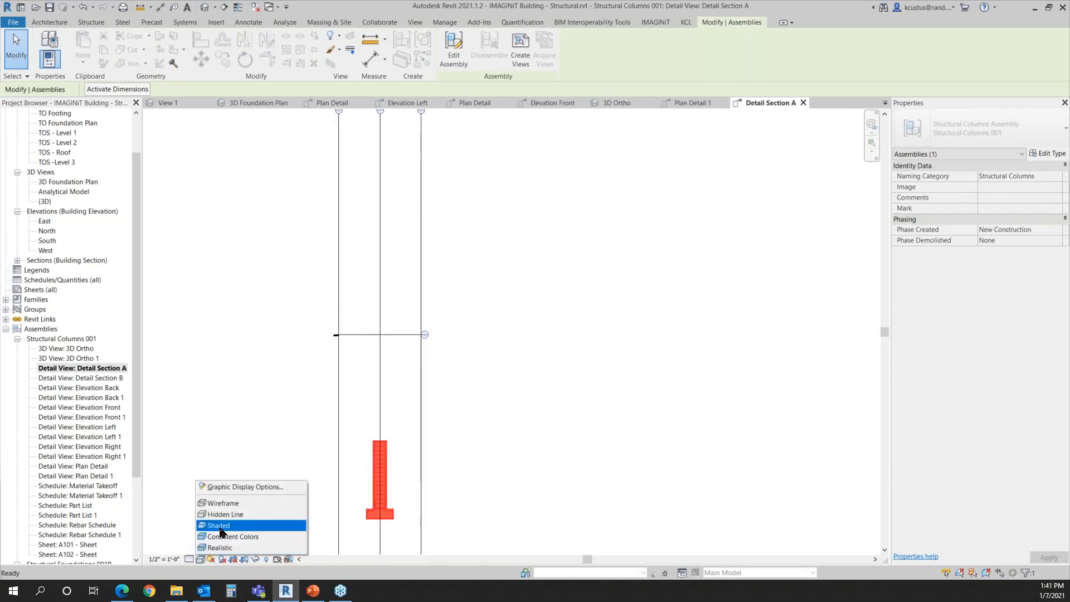
left_click(189, 560)
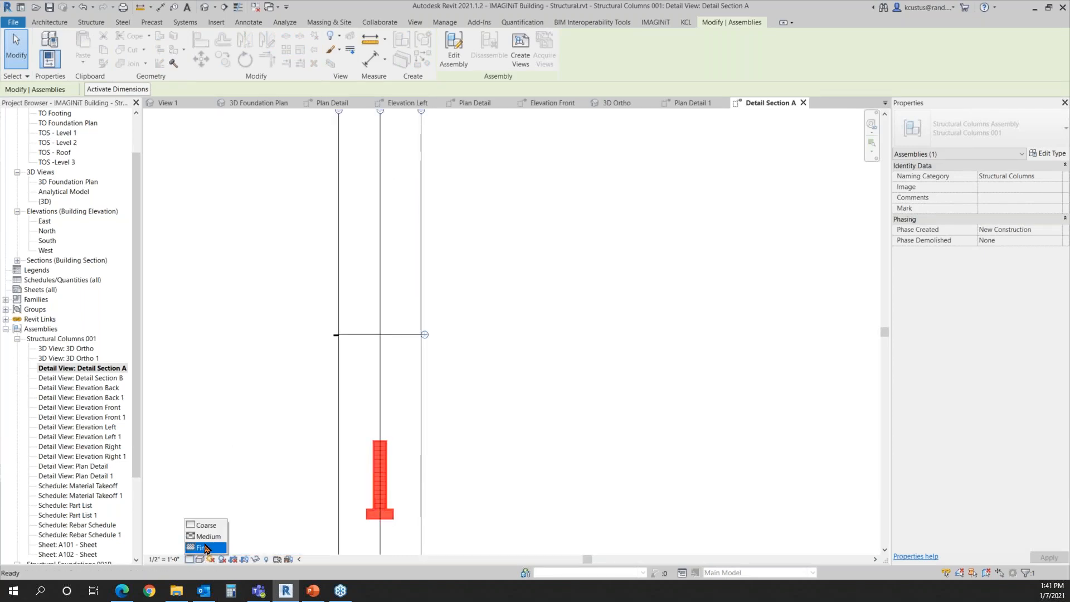
left_click(206, 536)
scroll(357, 384, "up", 2)
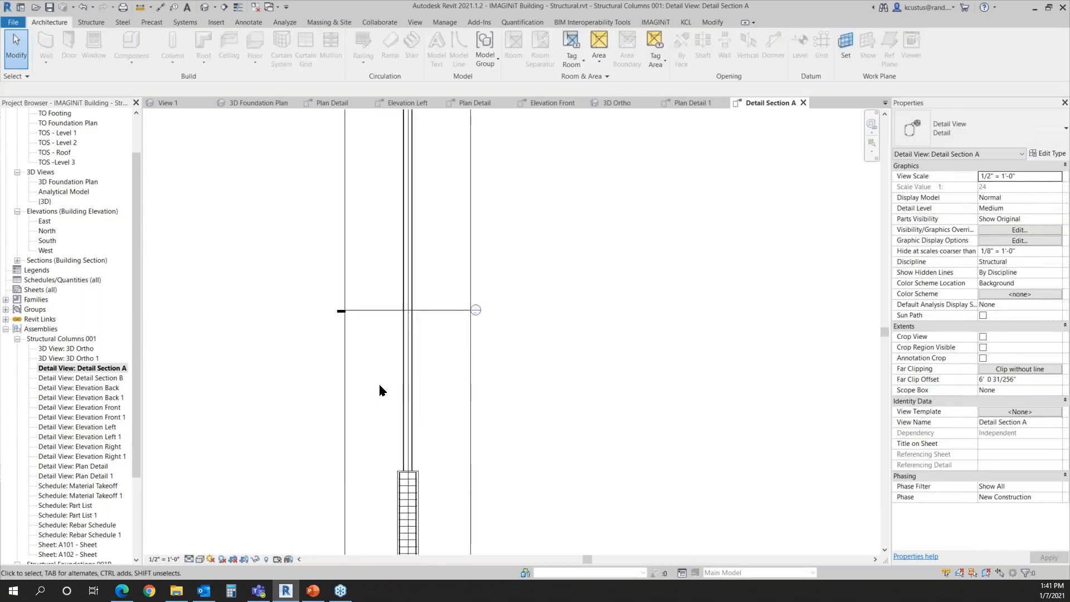
scroll(434, 406, "down", 4)
scroll(509, 372, "up", 1)
right_click(508, 390)
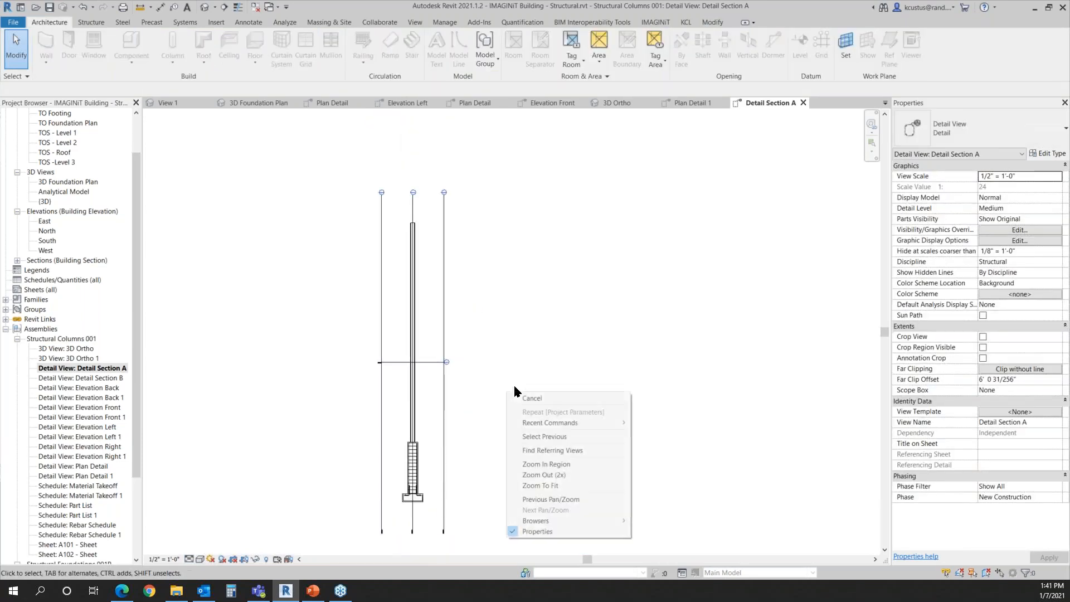
left_click(533, 398)
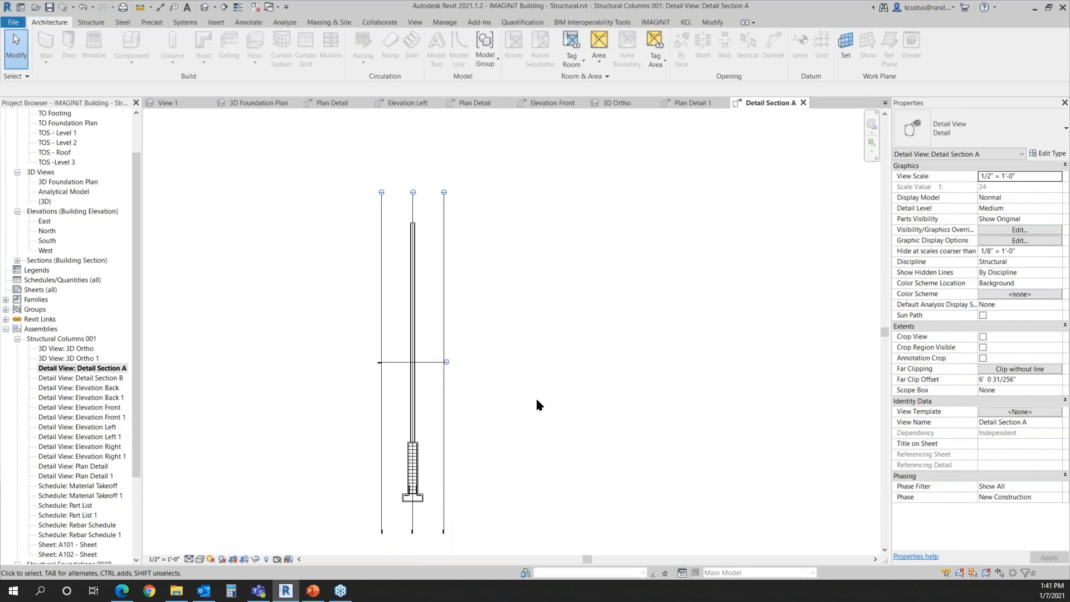